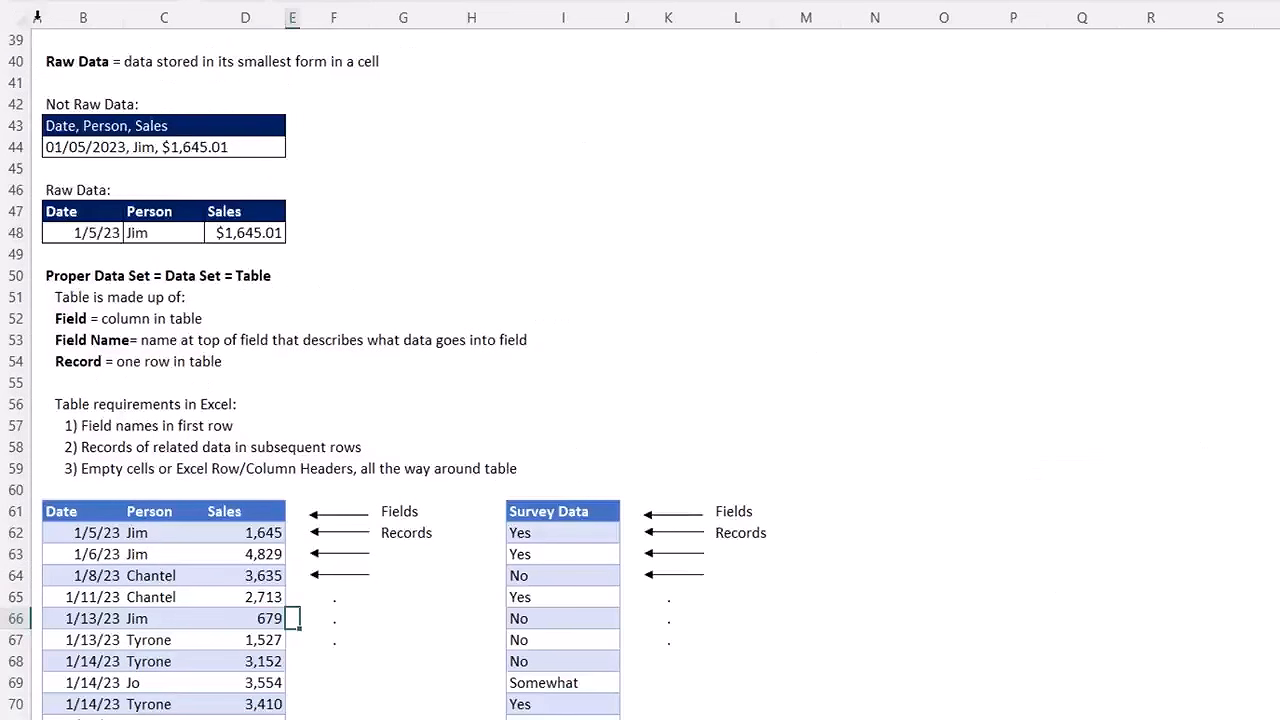
Delete the empty column A next to the sales table and undo the deletion.
{"action": "left_click", "coordinate": [36, 16]}
{"action": "right_click", "coordinate": [36, 16]}
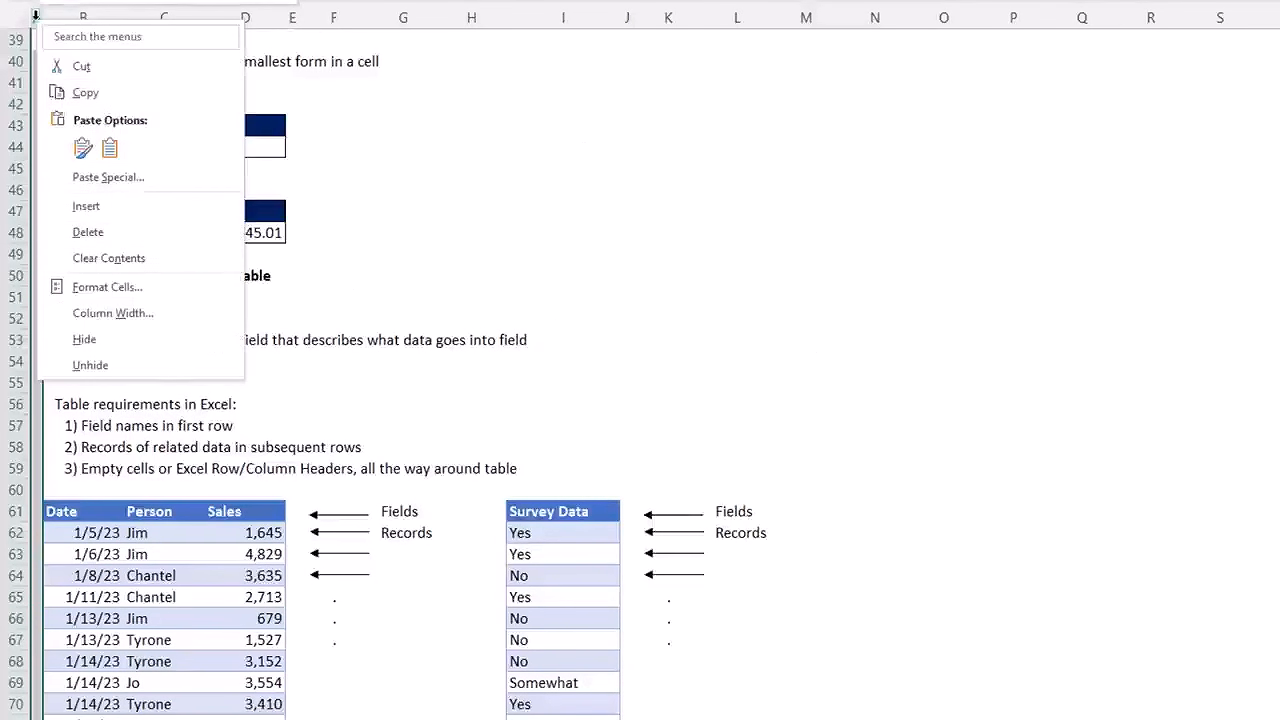
{"action": "left_click", "coordinate": [88, 232]}
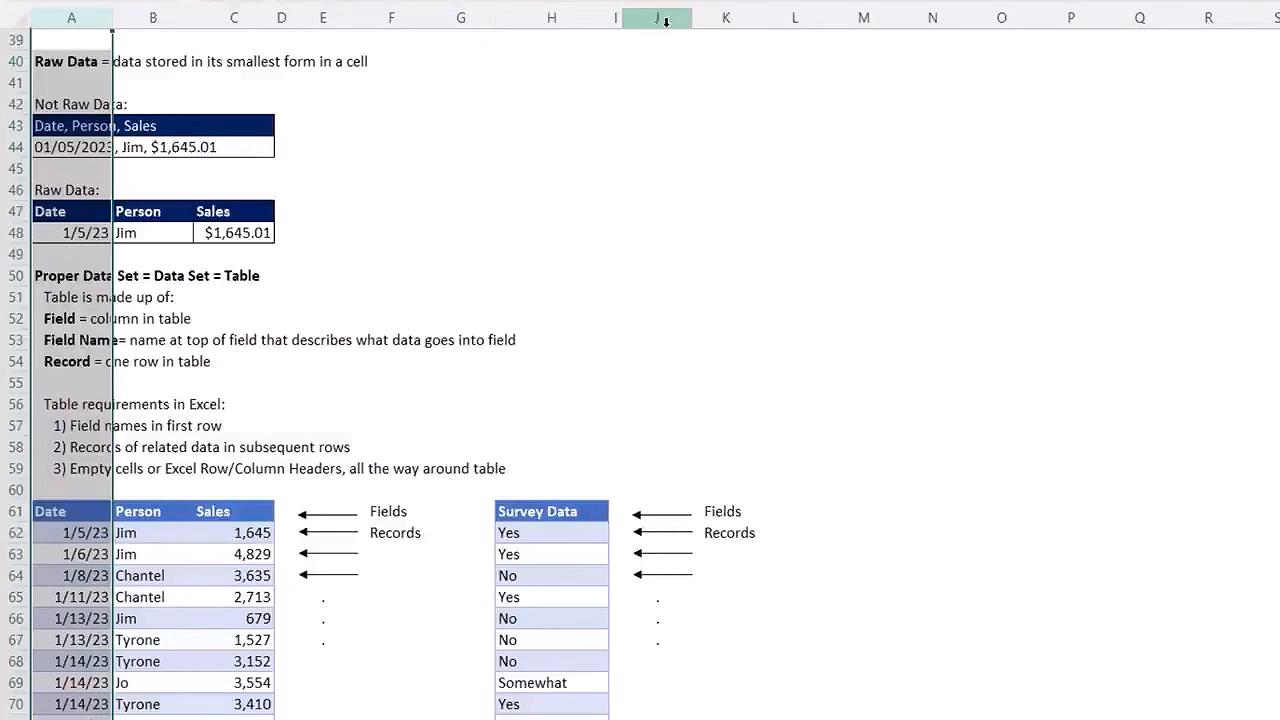
{"action": "key", "text": "ctrl+z"}
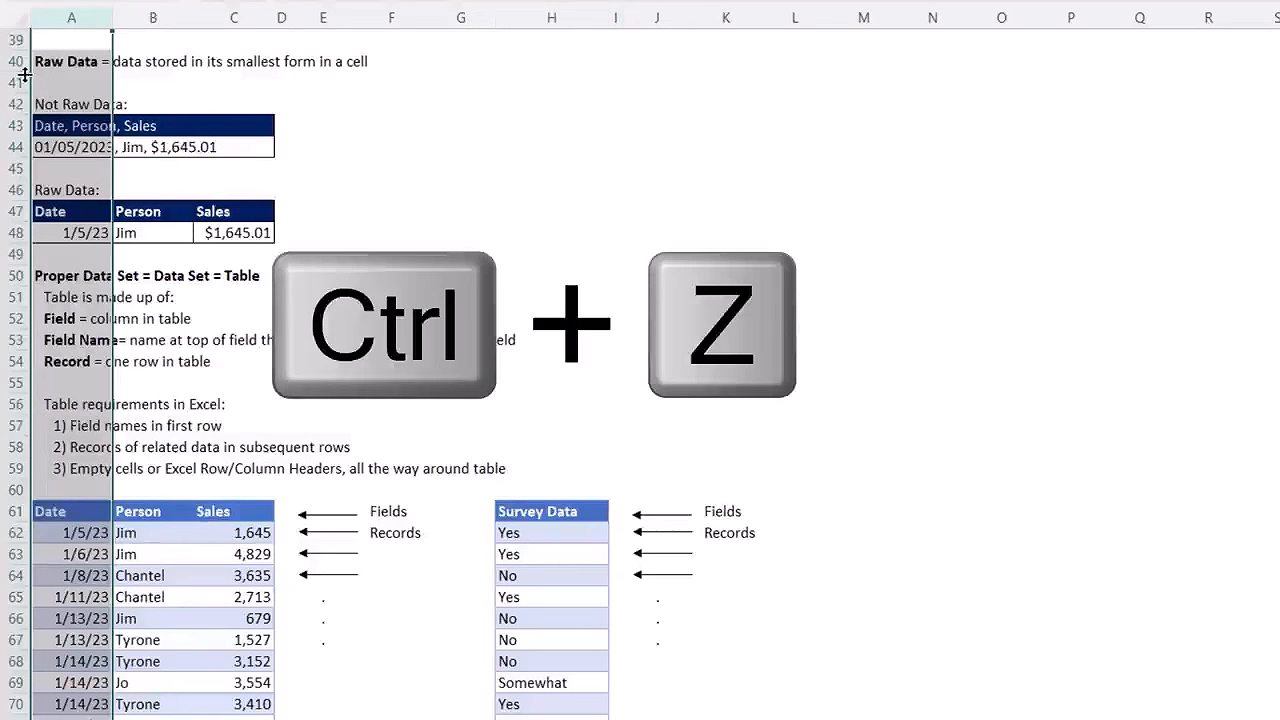
Examine the Survey Data field name and its first three records in the one-column table.
{"action": "left_click", "coordinate": [539, 511]}
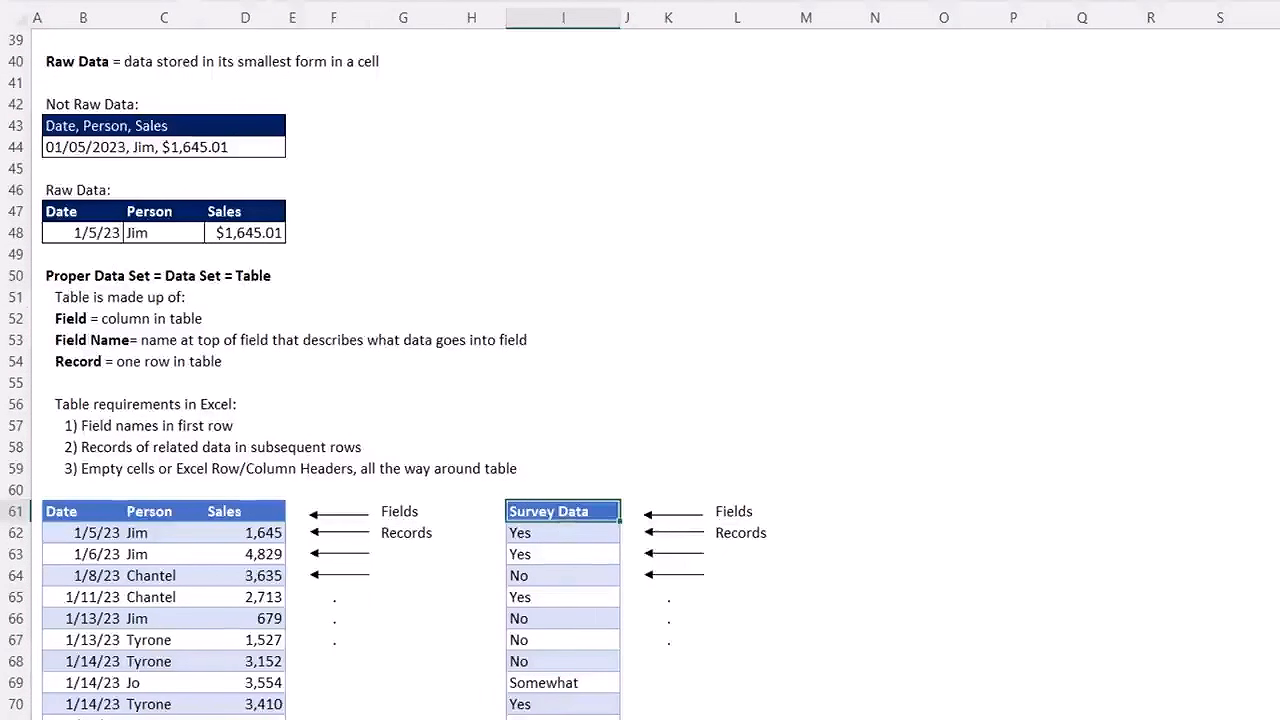
{"action": "left_click", "coordinate": [551, 533]}
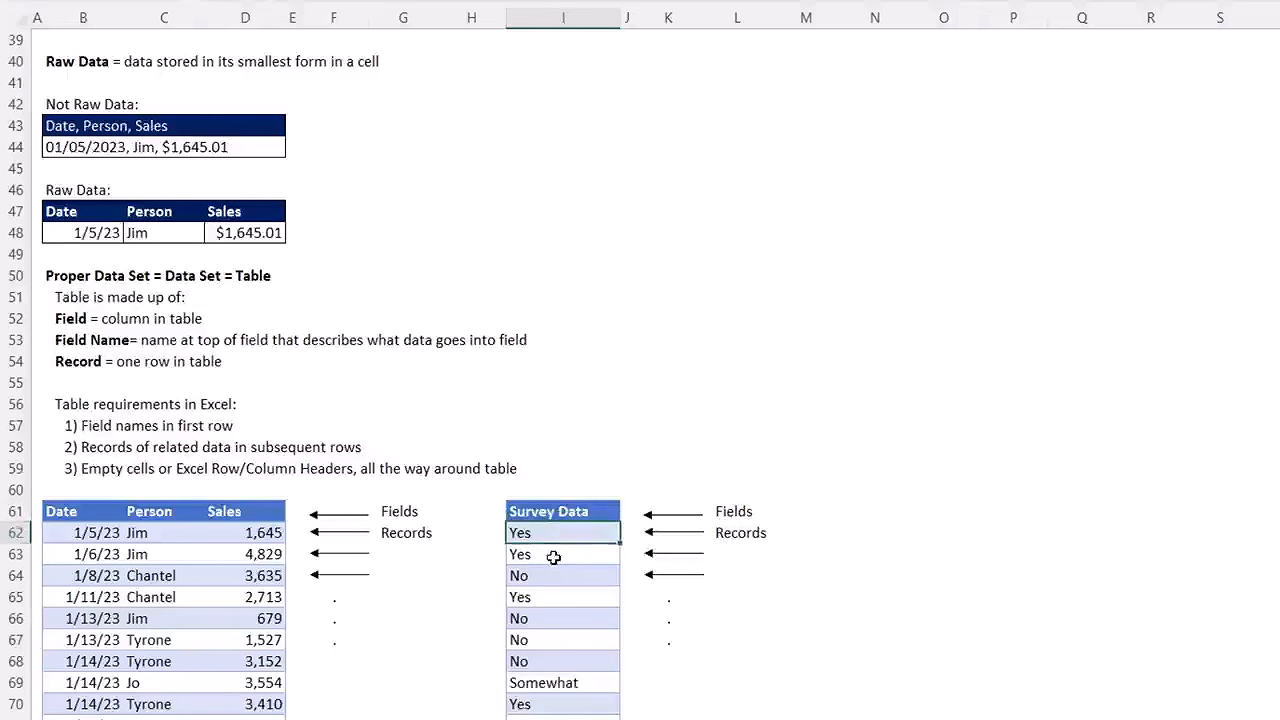
{"action": "left_click", "coordinate": [552, 554]}
{"action": "left_click", "coordinate": [553, 575]}
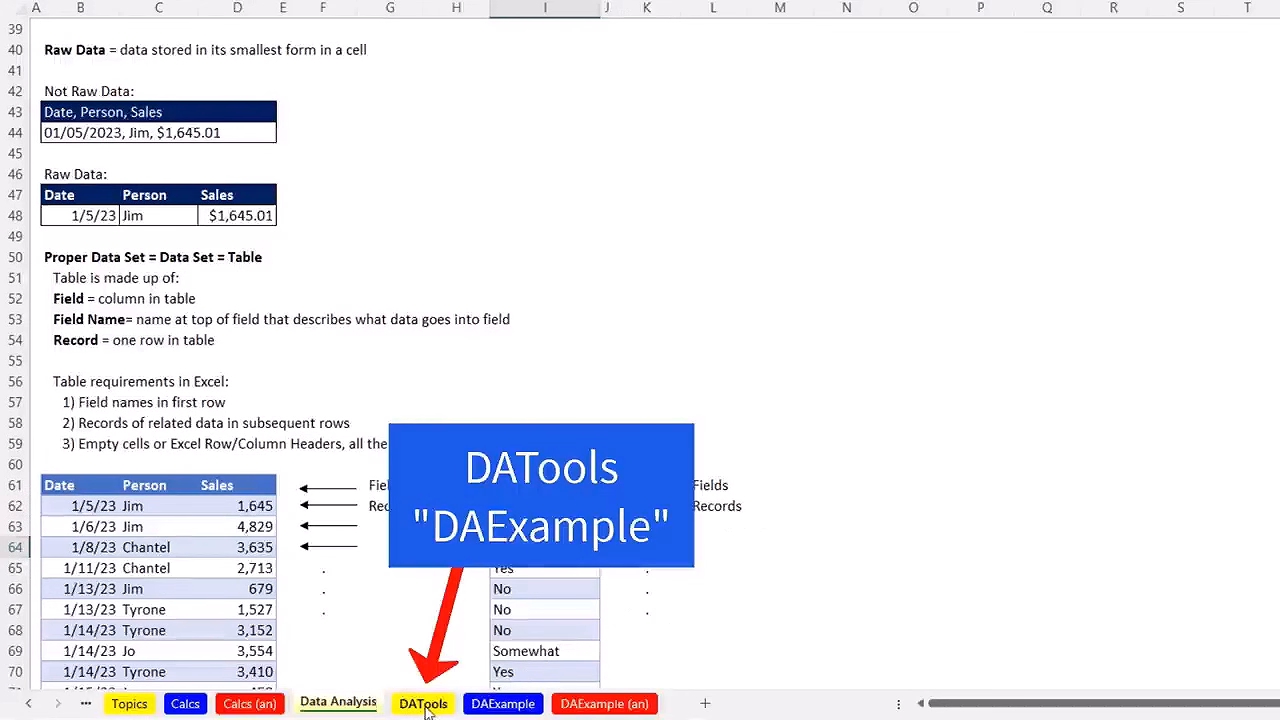
Read the list of data analysis tools on the DATools sheet and view the finished reports on the DAExample (an) sheet.
{"action": "left_click", "coordinate": [424, 704]}
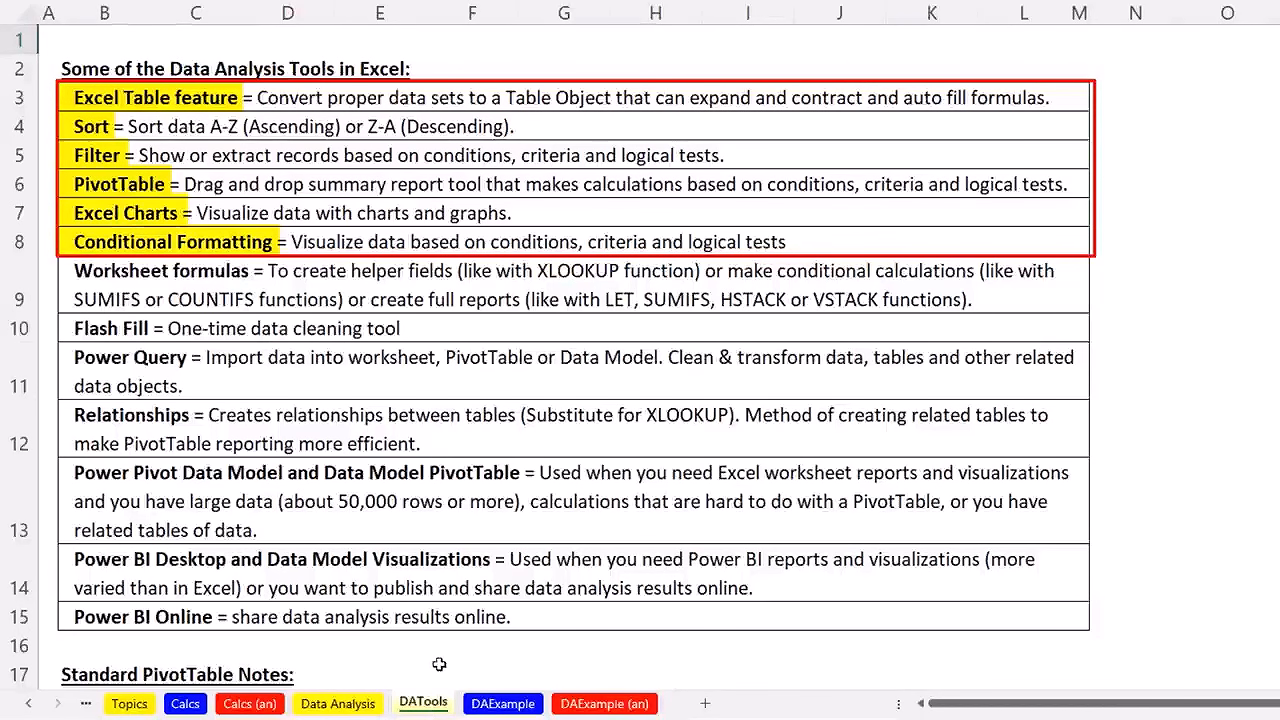
{"action": "scroll", "coordinate": [430, 614], "scroll_direction": "down", "scroll_amount": 2}
{"action": "scroll", "coordinate": [272, 617], "scroll_direction": "up", "scroll_amount": 2}
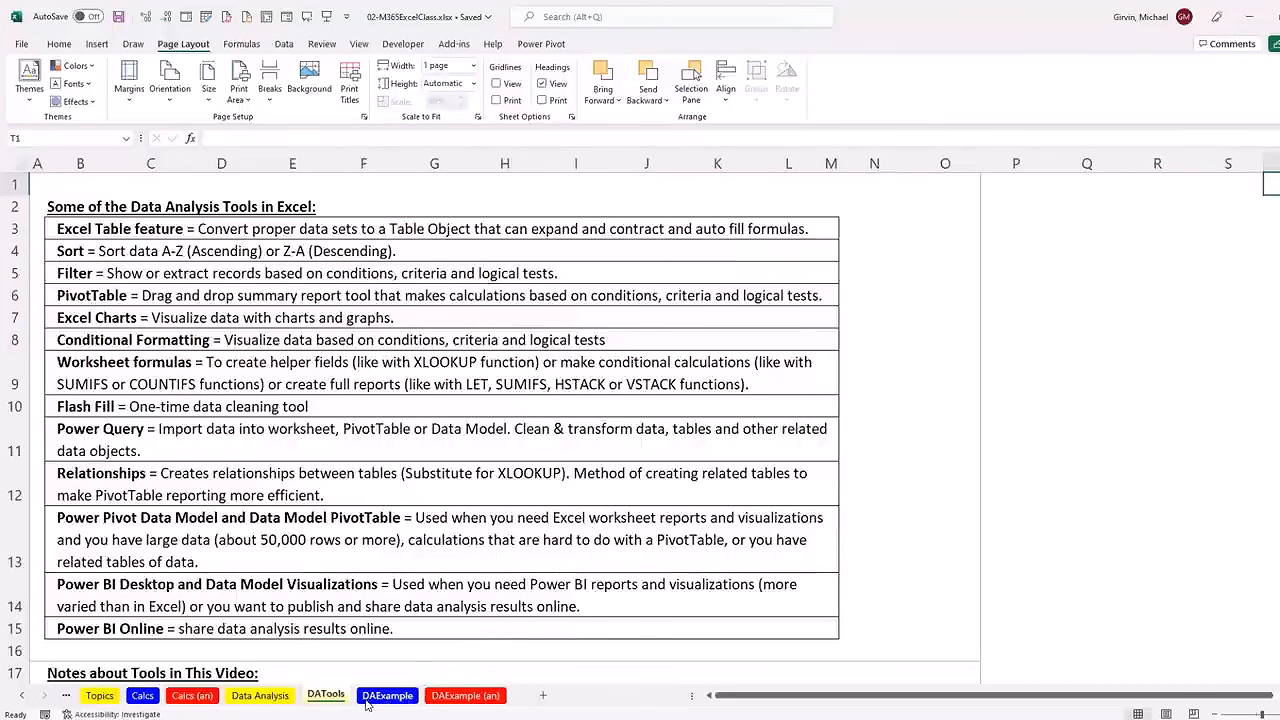
{"action": "left_click", "coordinate": [463, 695]}
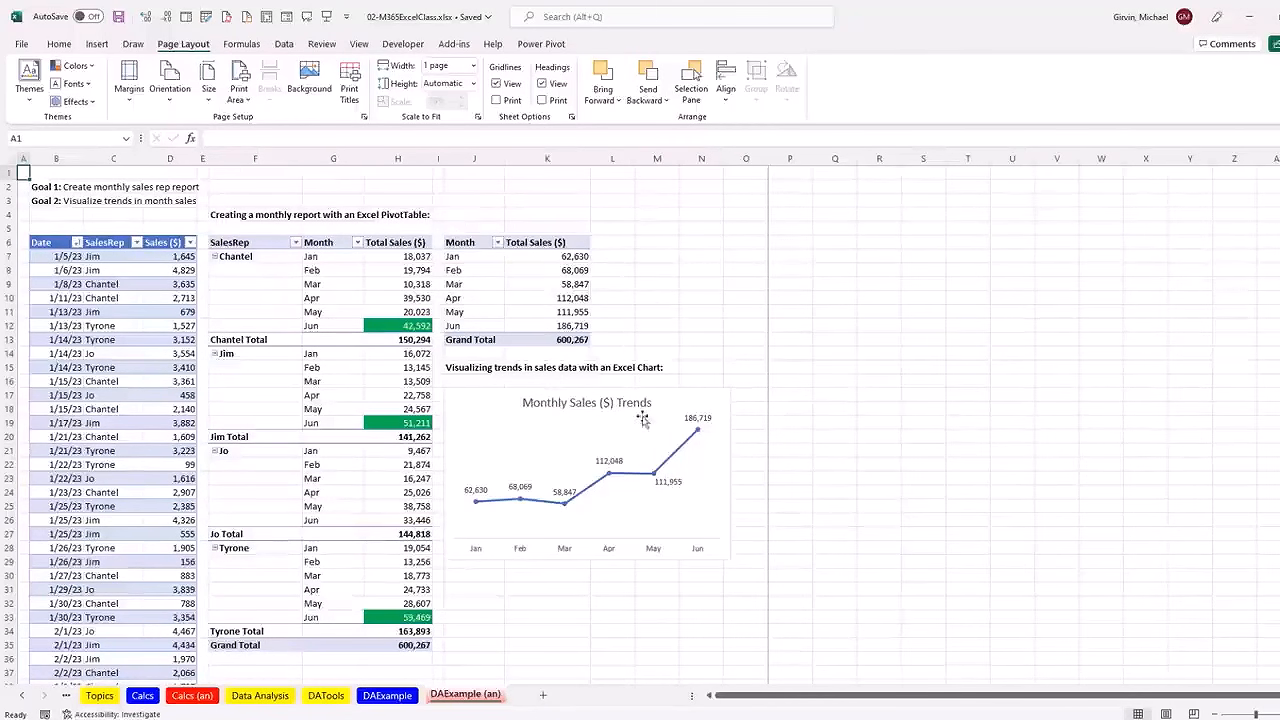
Go to the DAExample sheet and examine the raw sales records and the field names in B6:D6.
{"action": "left_click", "coordinate": [389, 697]}
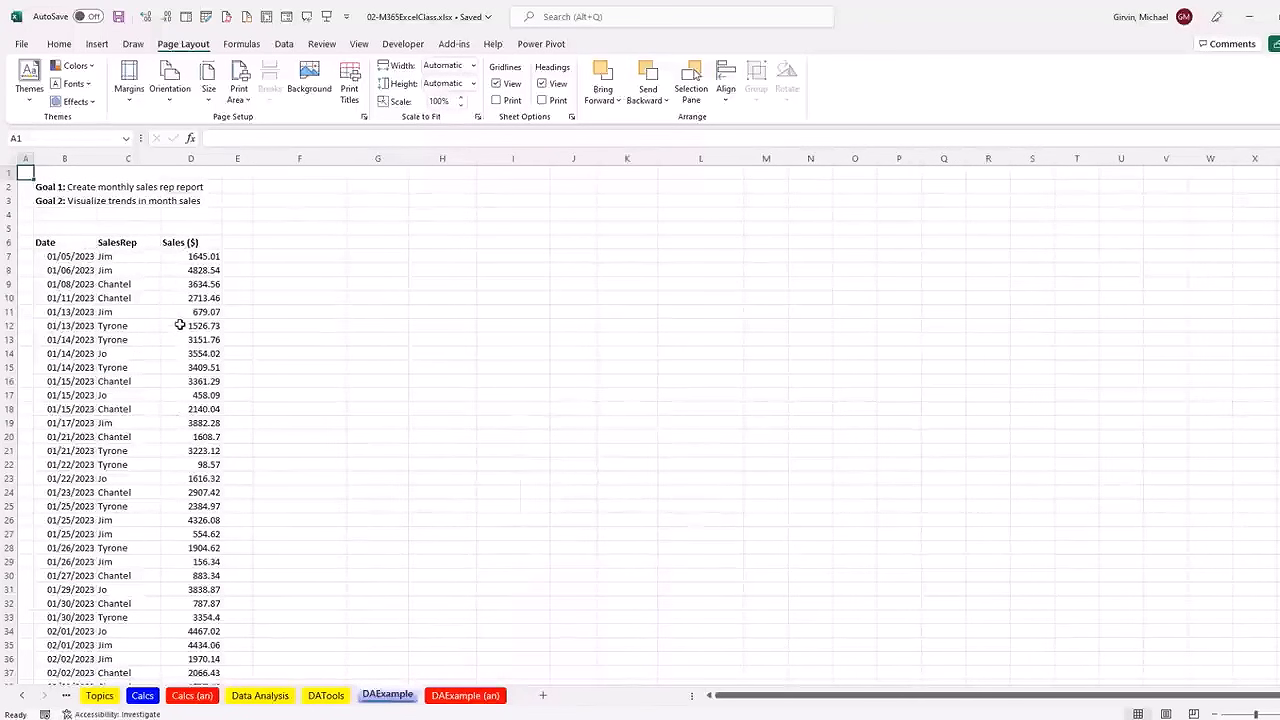
{"action": "scroll", "coordinate": [290, 420], "scroll_direction": "down", "scroll_amount": 6}
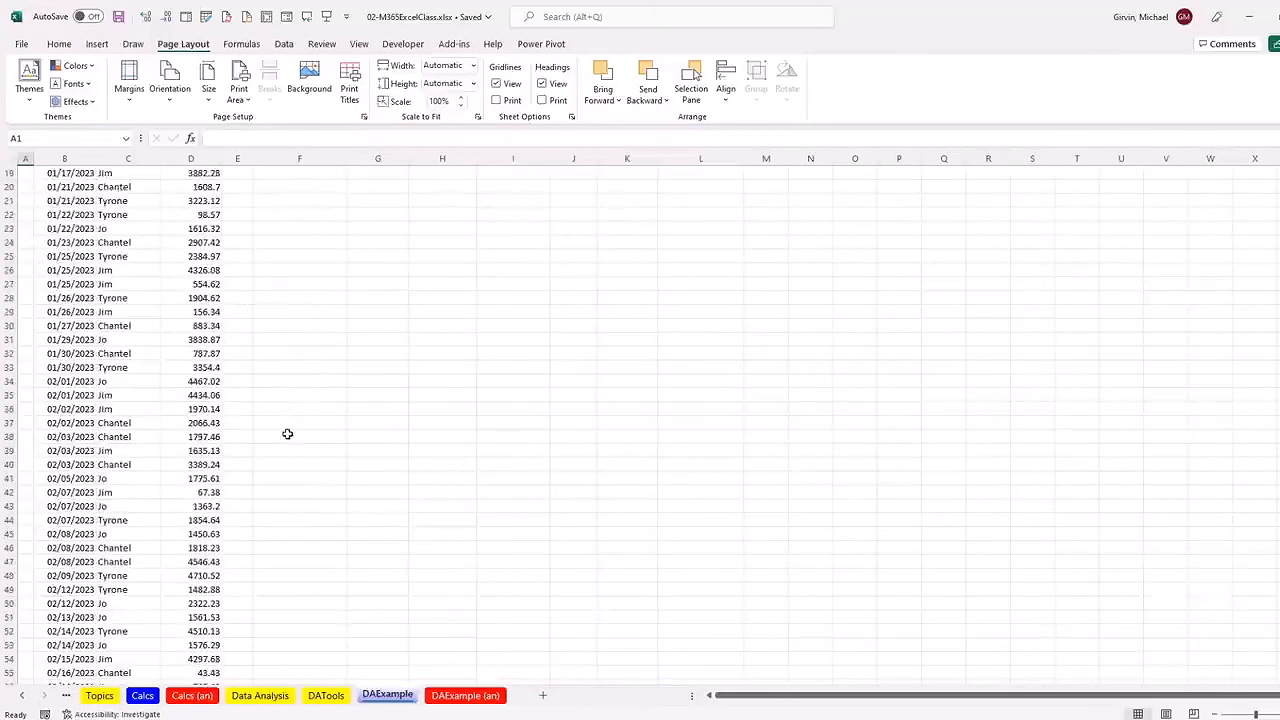
{"action": "scroll", "coordinate": [287, 434], "scroll_direction": "down", "scroll_amount": 12}
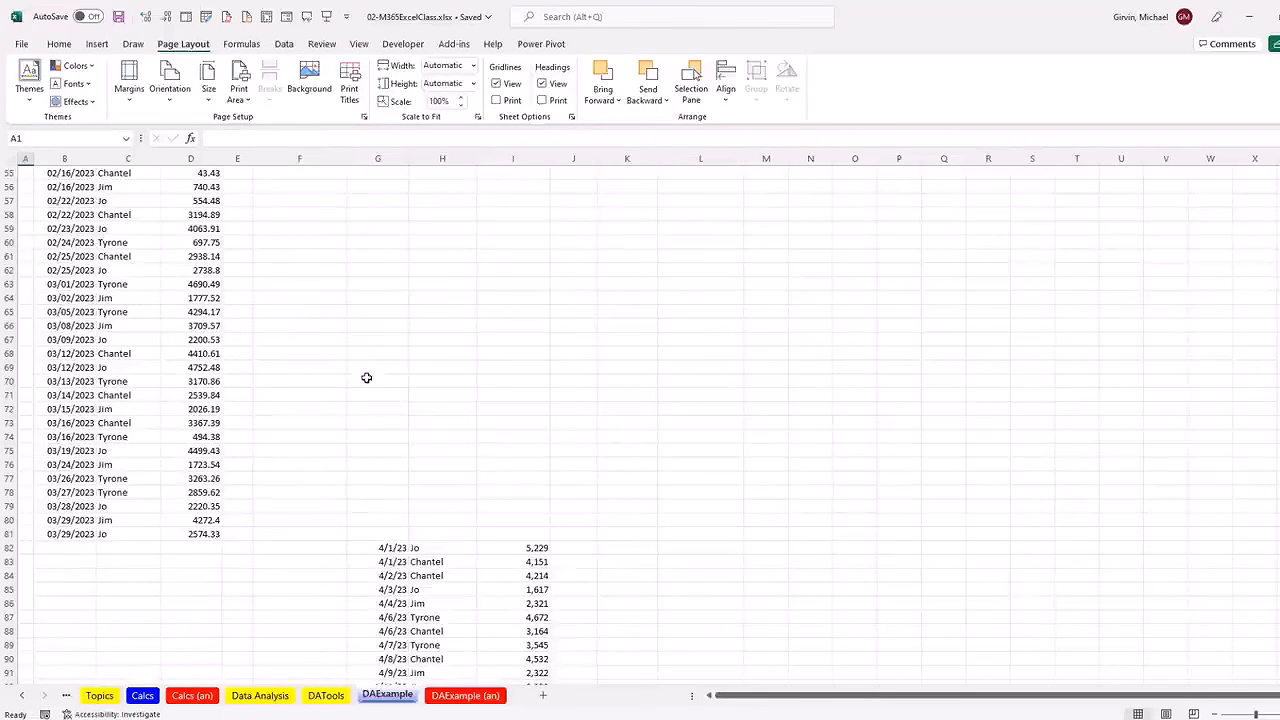
{"action": "scroll", "coordinate": [367, 395], "scroll_direction": "up", "scroll_amount": 18}
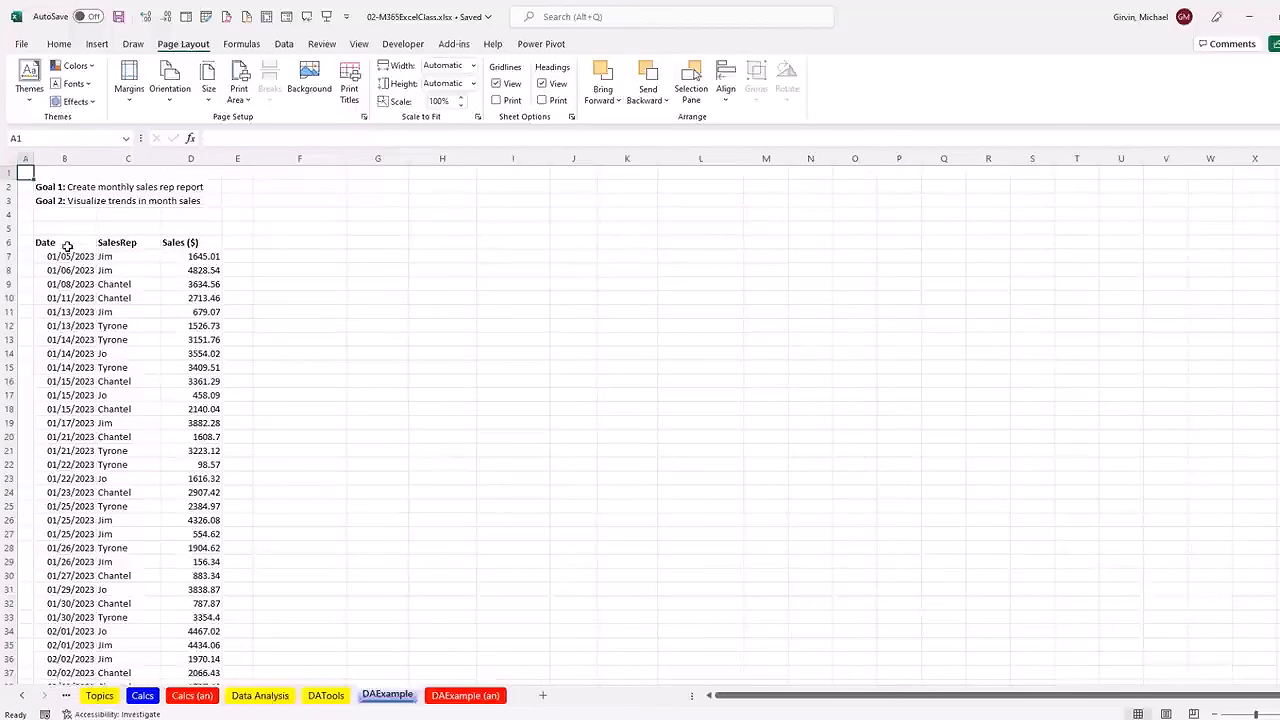
{"action": "left_click_drag", "start_coordinate": [66, 243], "coordinate": [200, 243]}
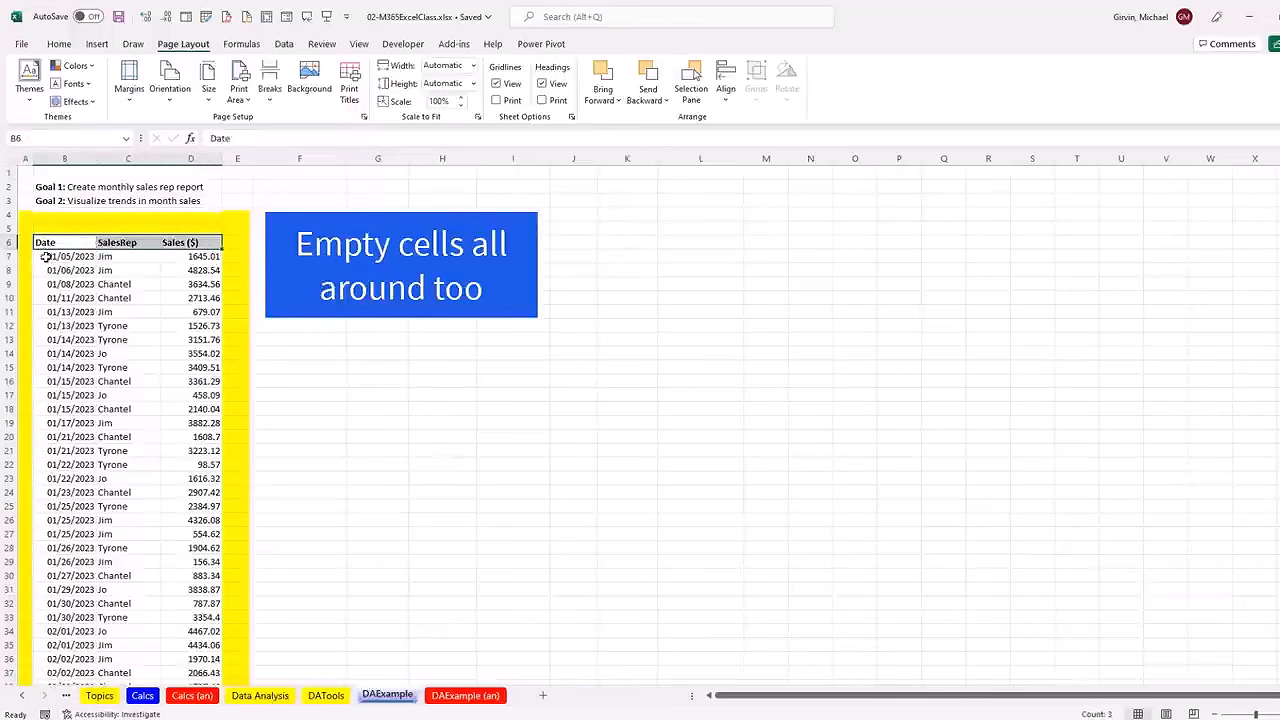
{"action": "left_click", "coordinate": [129, 287]}
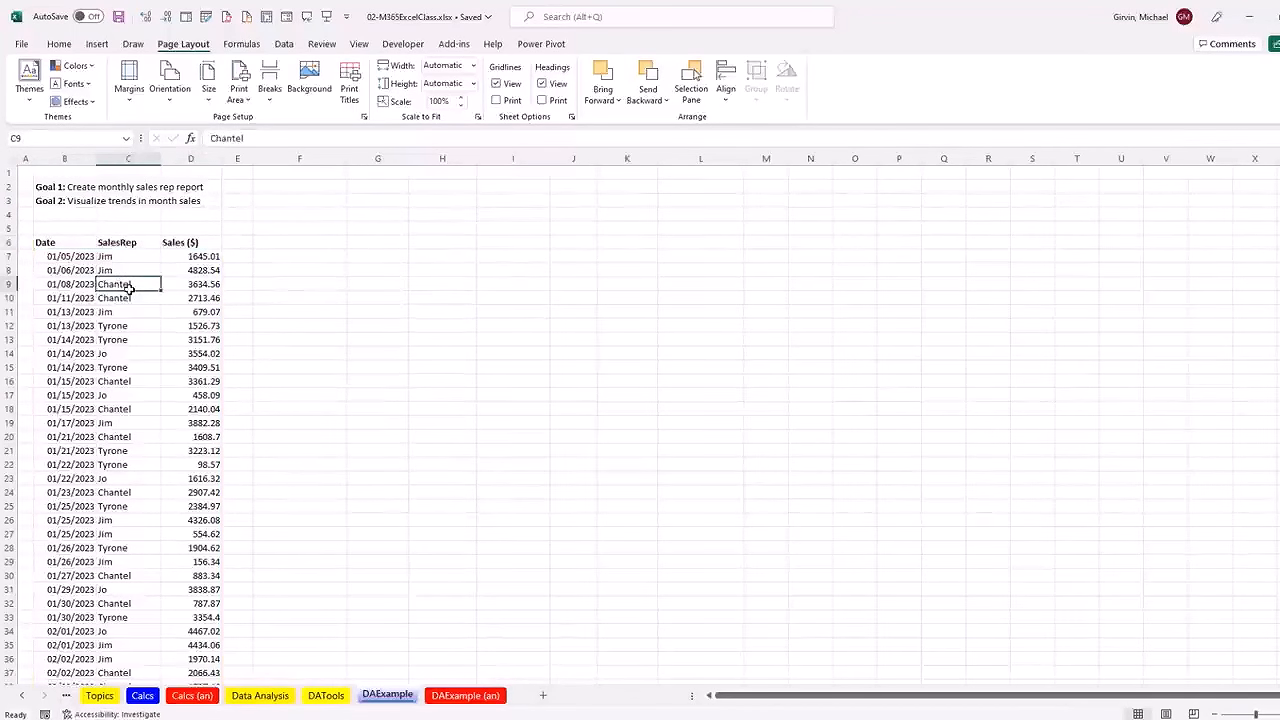
{"action": "left_click_drag", "start_coordinate": [82, 247], "coordinate": [92, 300]}
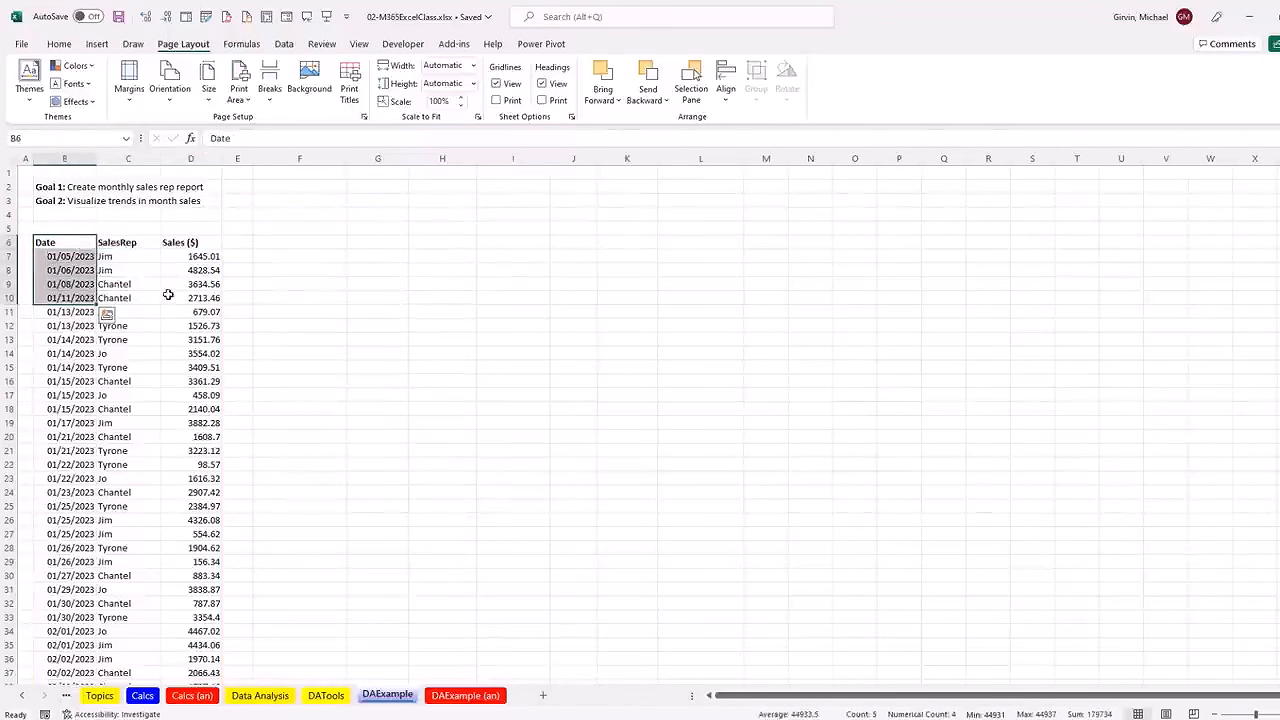
Convert the sales data set in B6:D81 to an Excel table with headers.
{"action": "left_click", "coordinate": [142, 284]}
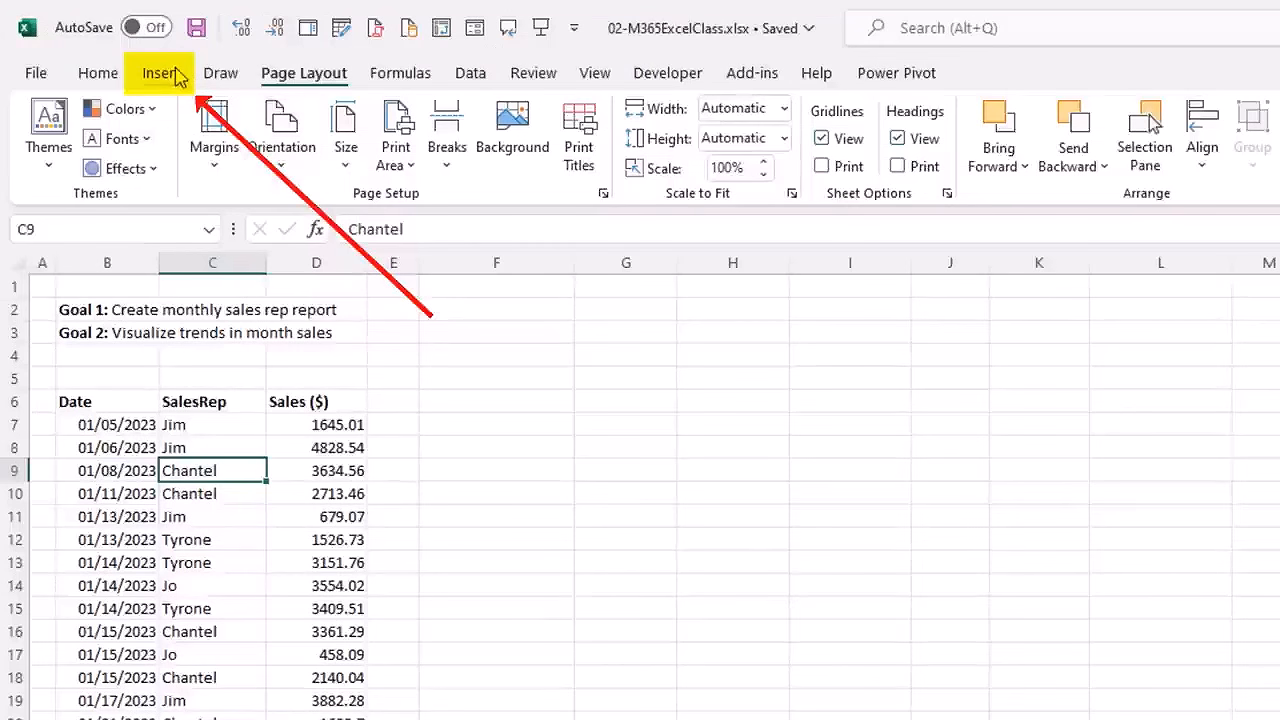
{"action": "left_click", "coordinate": [99, 44]}
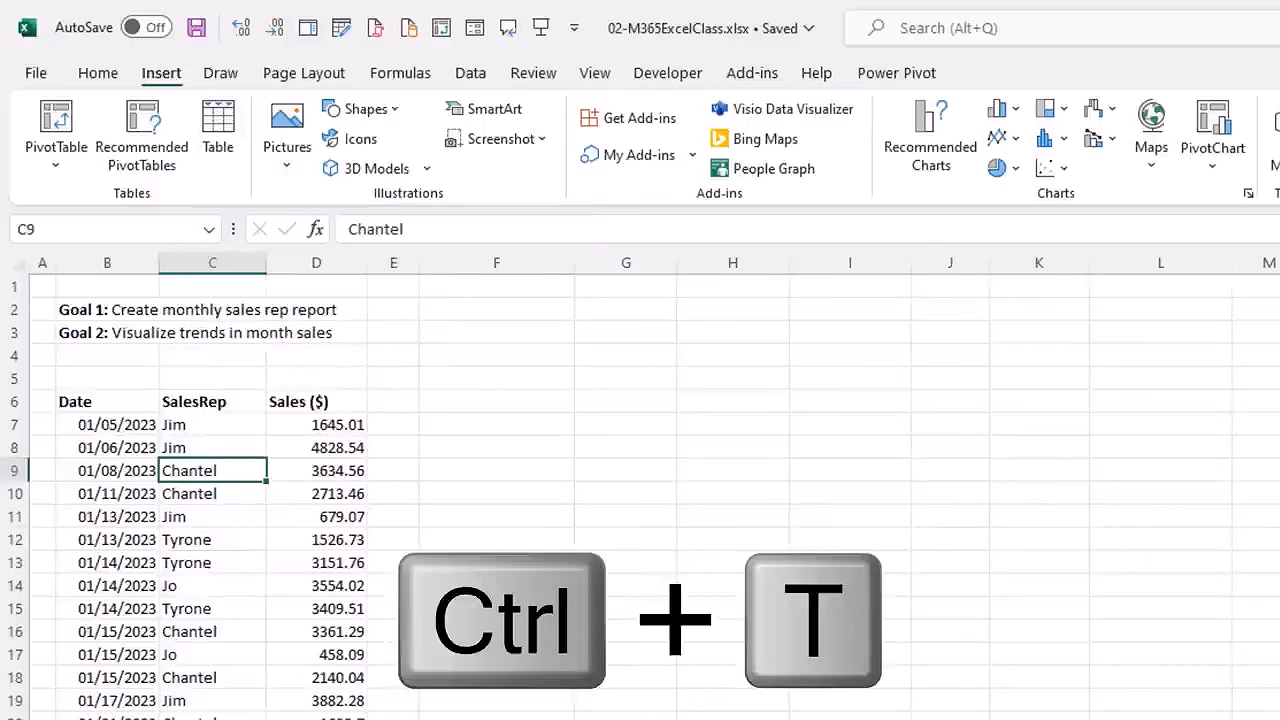
{"action": "key", "text": "ctrl+t"}
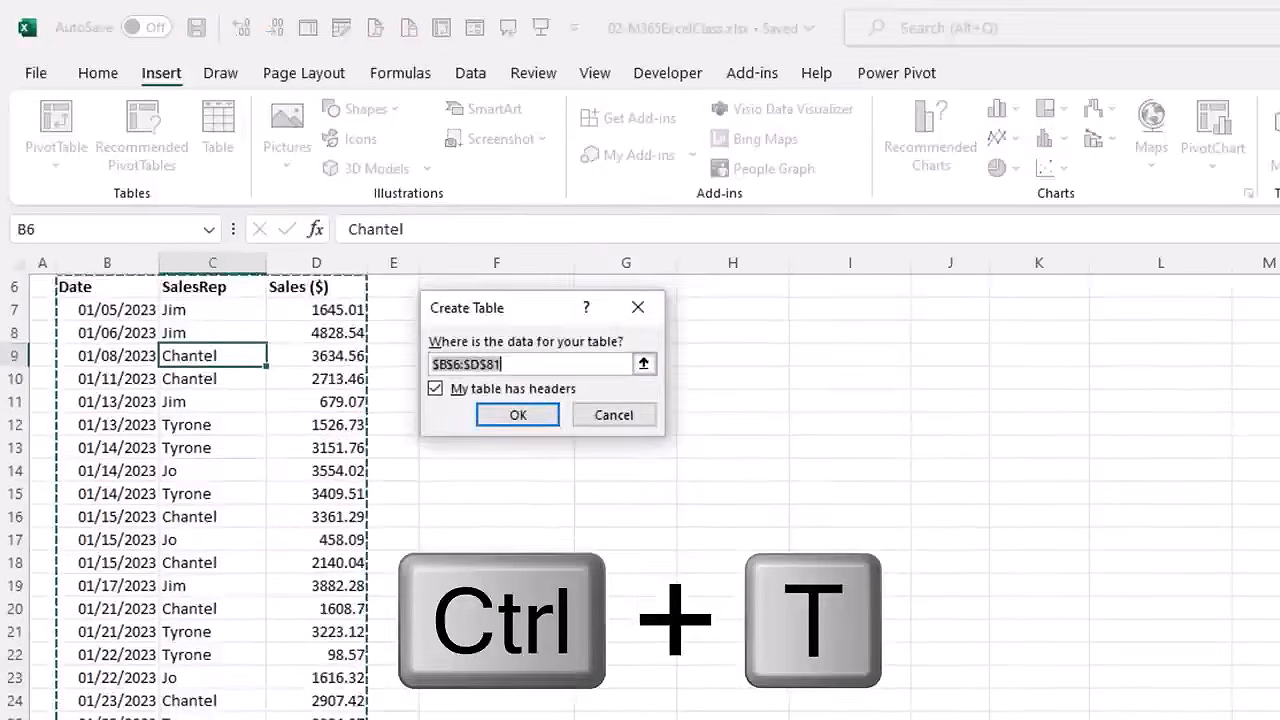
{"action": "scroll", "coordinate": [540, 614], "scroll_direction": "up", "scroll_amount": 1}
{"action": "scroll", "coordinate": [530, 540], "scroll_direction": "up", "scroll_amount": 1}
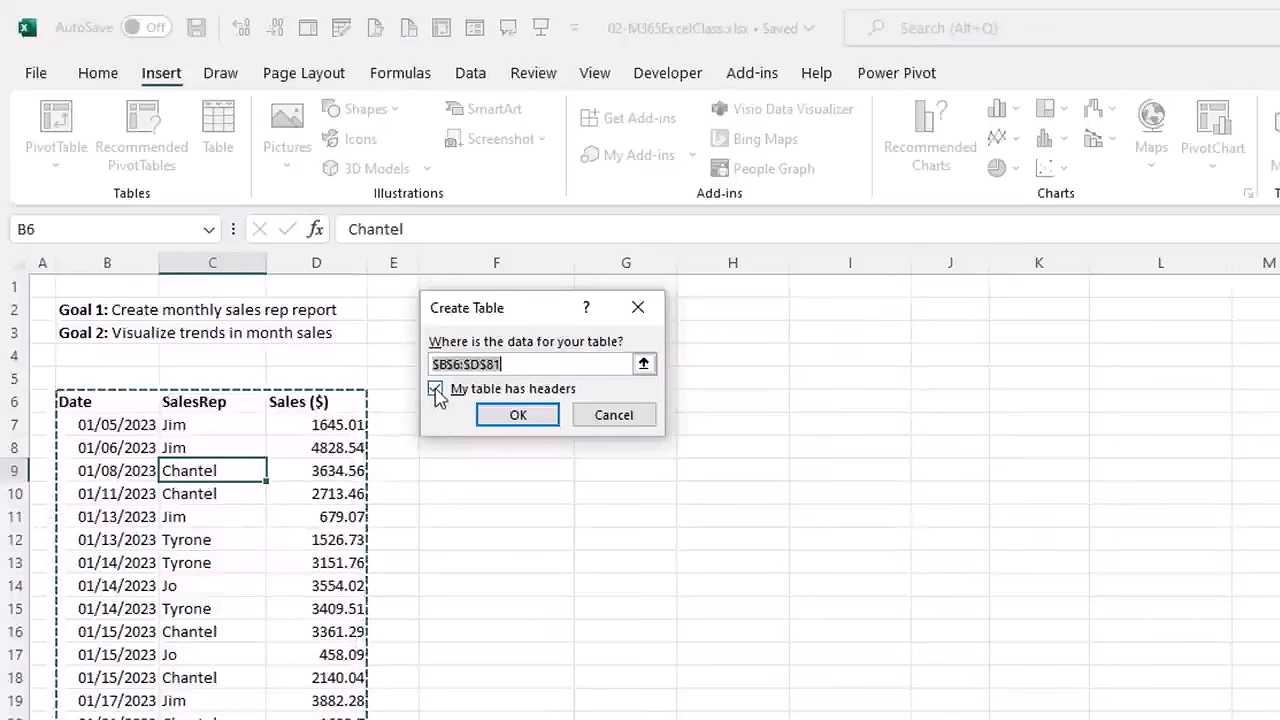
{"action": "left_click", "coordinate": [518, 415]}
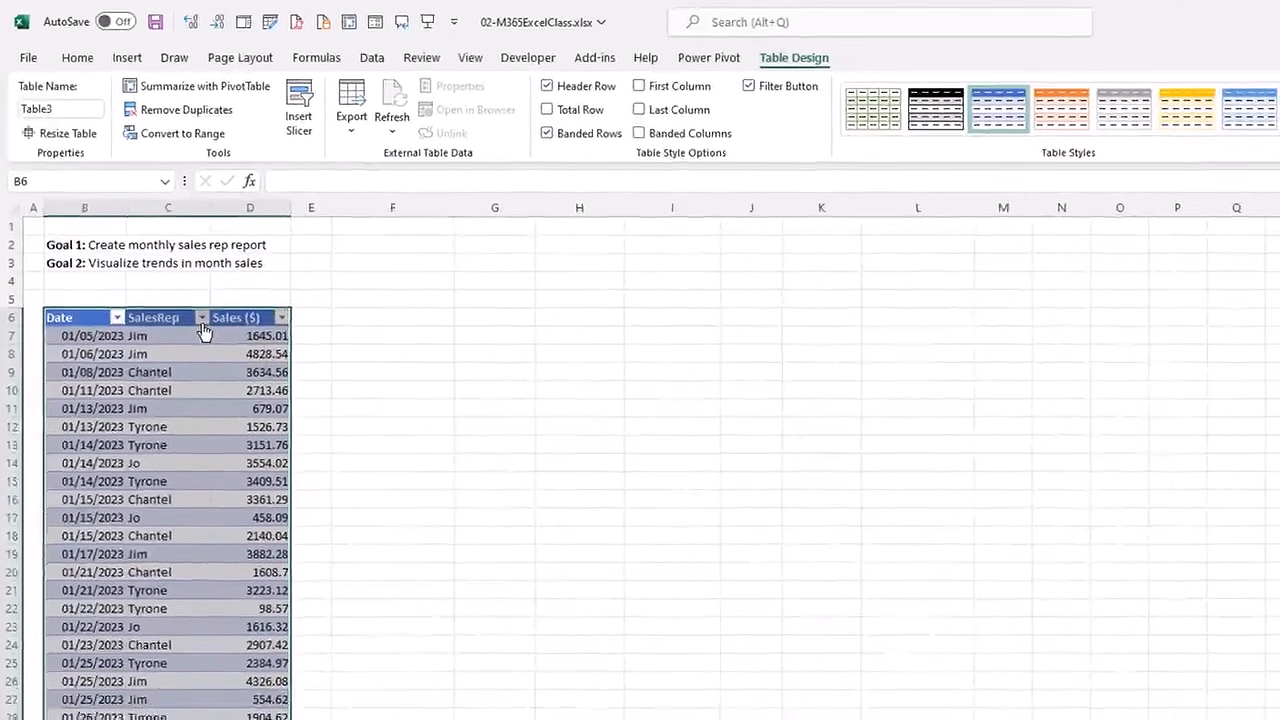
View the sort and filter options of the table's SalesRep field.
{"action": "left_click", "coordinate": [255, 401]}
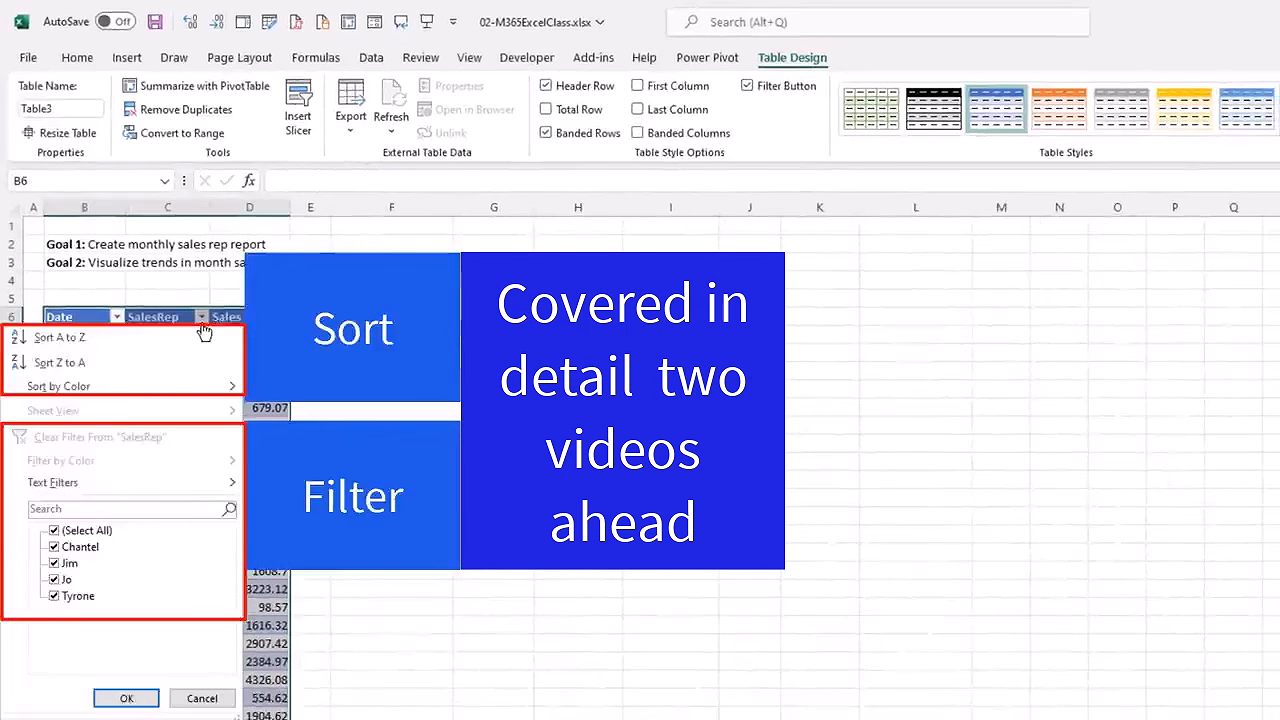
{"action": "left_click", "coordinate": [203, 328]}
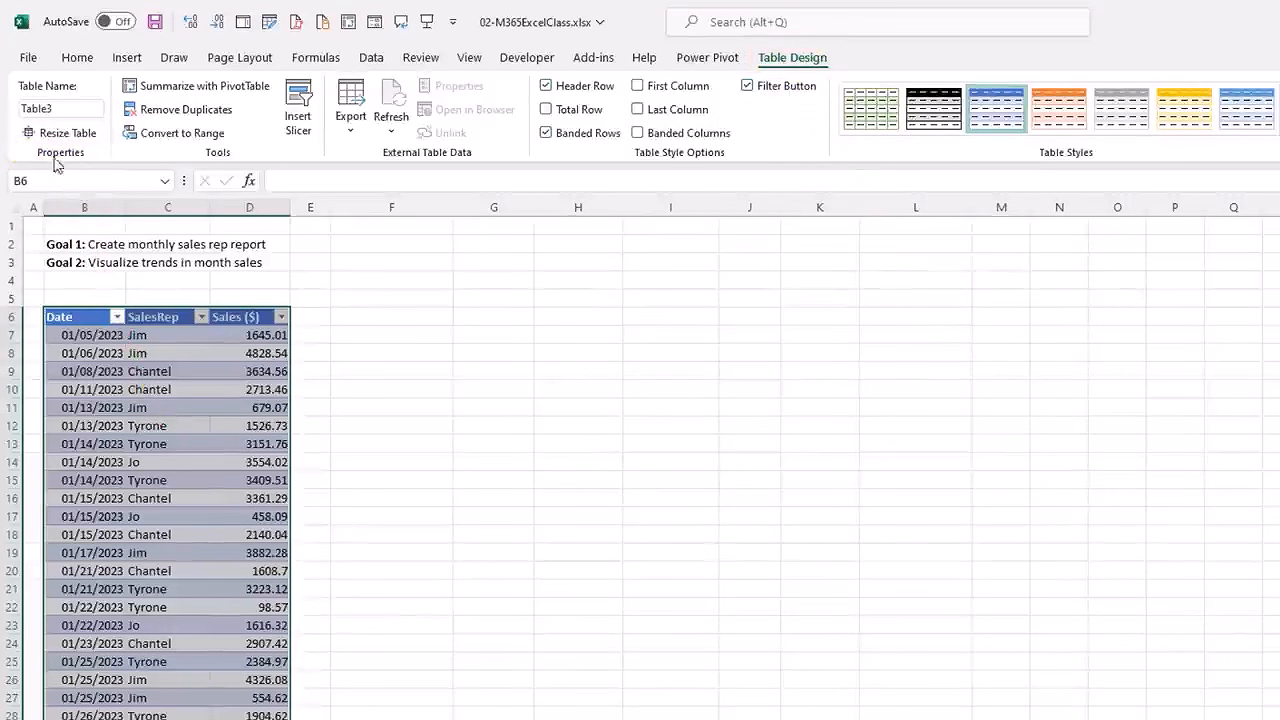
Rename the new sales table as fSales.
{"action": "left_click", "coordinate": [74, 108]}
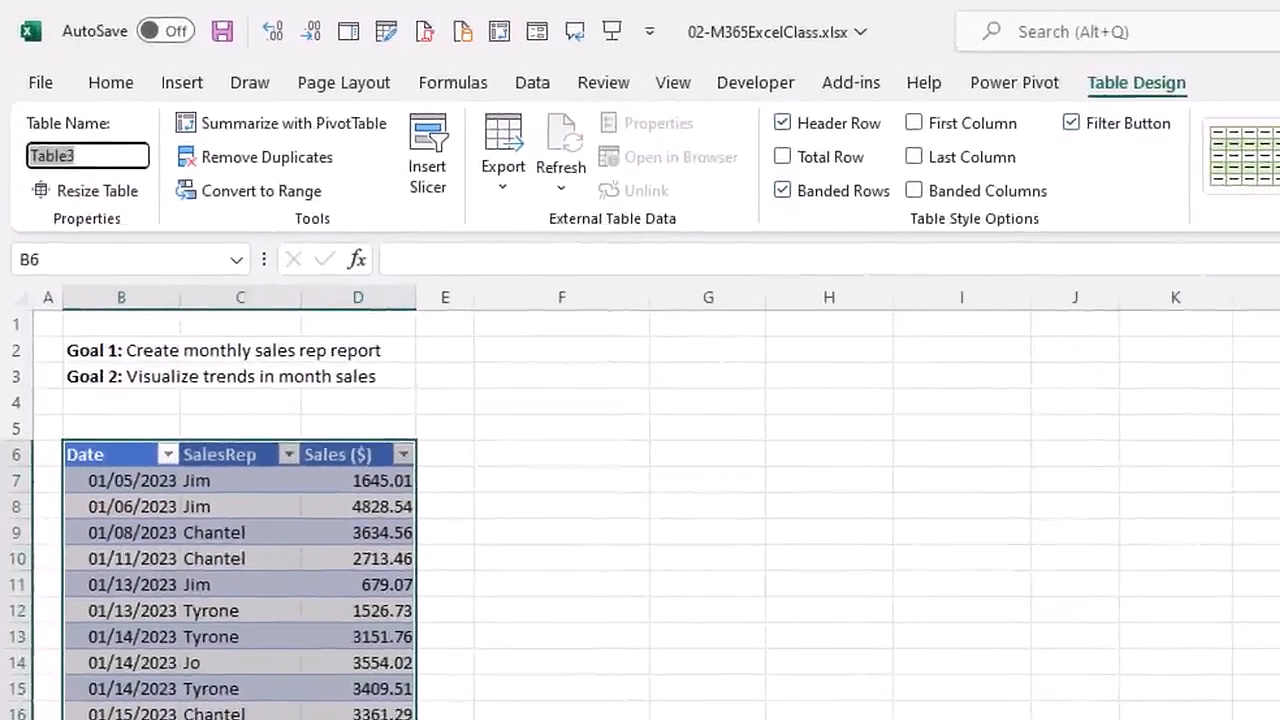
{"action": "type", "text": "fSale"}
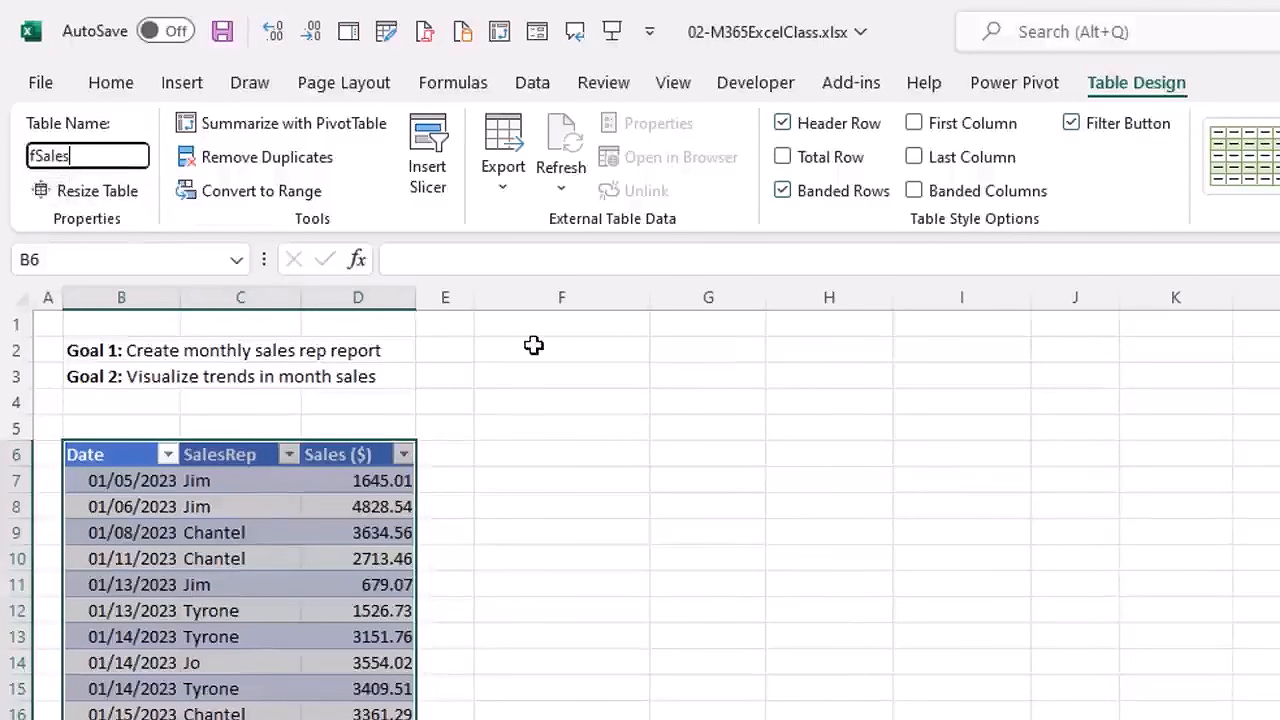
{"action": "key", "text": "Tab"}
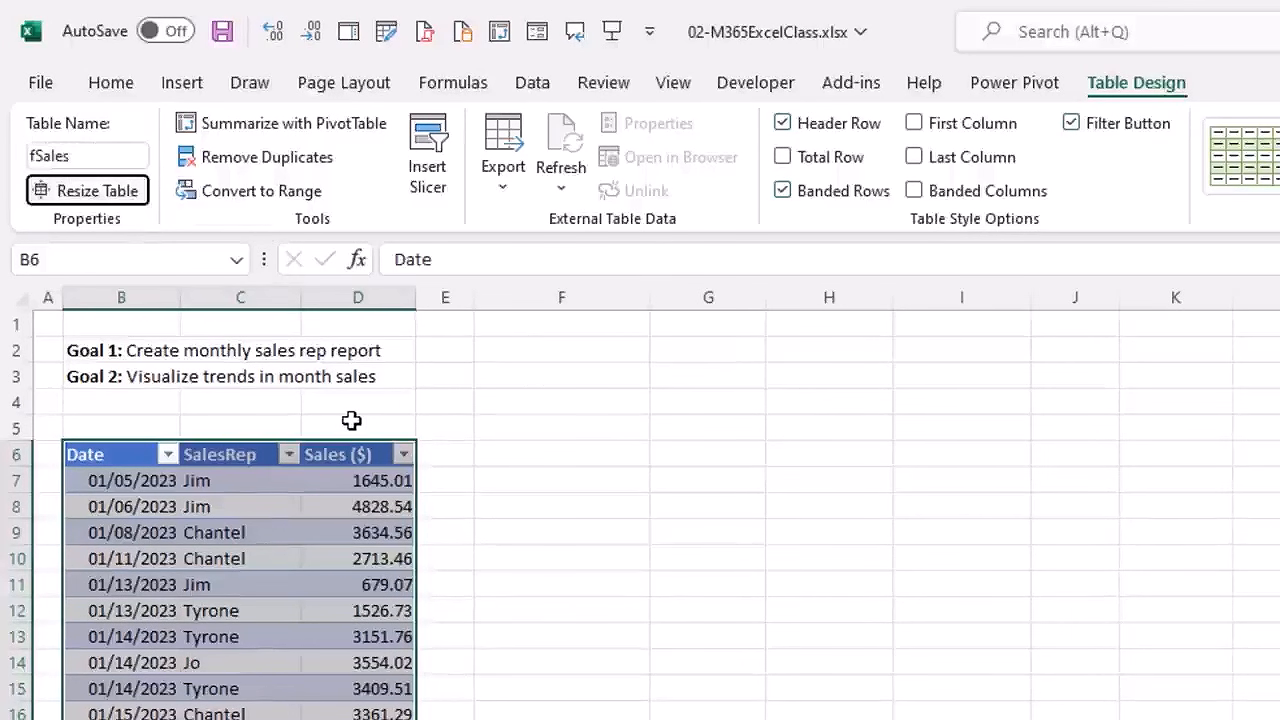
From empty cell F6, select the sales records by their table name fSales to check the name.
{"action": "left_click", "coordinate": [531, 450]}
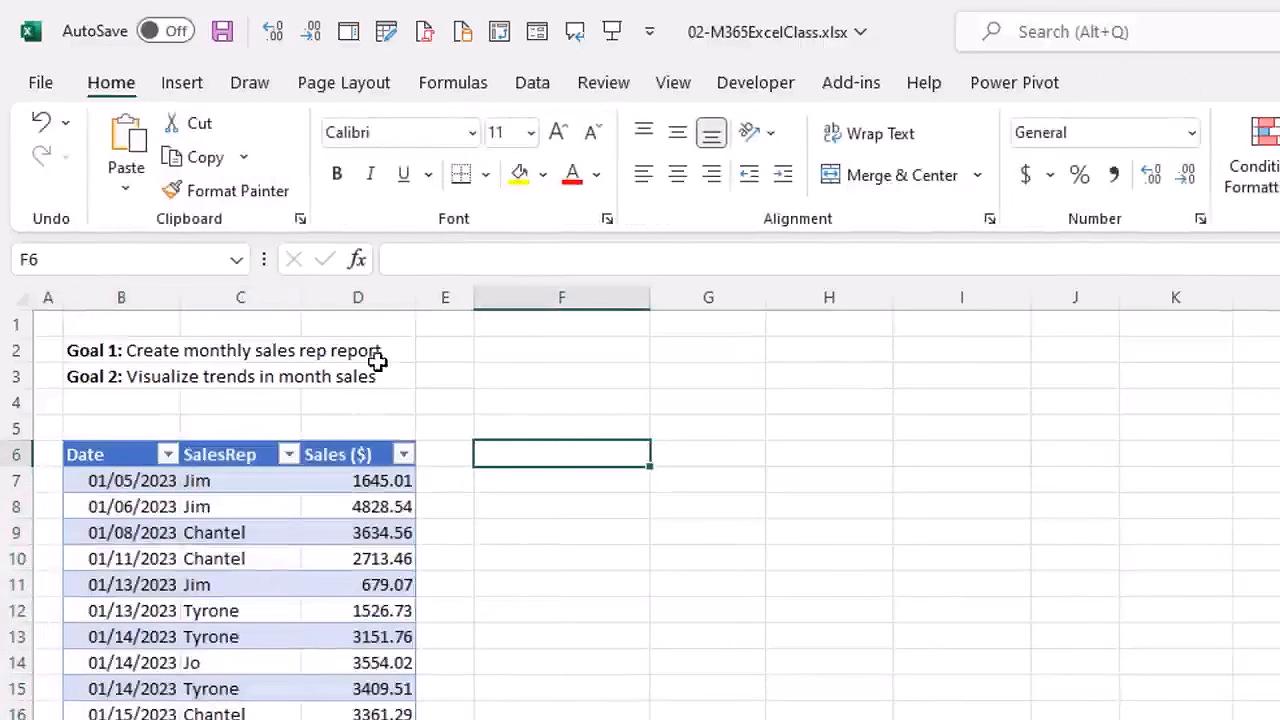
{"action": "left_click", "coordinate": [236, 260]}
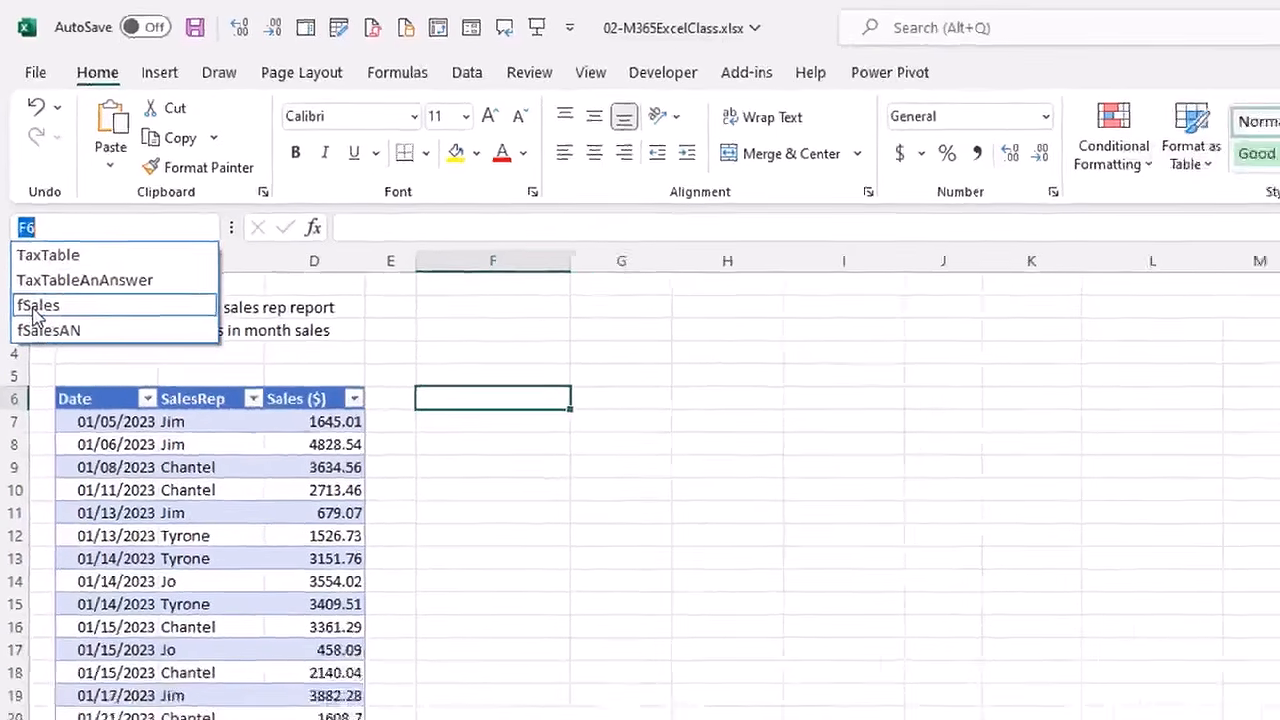
{"action": "left_click", "coordinate": [40, 360]}
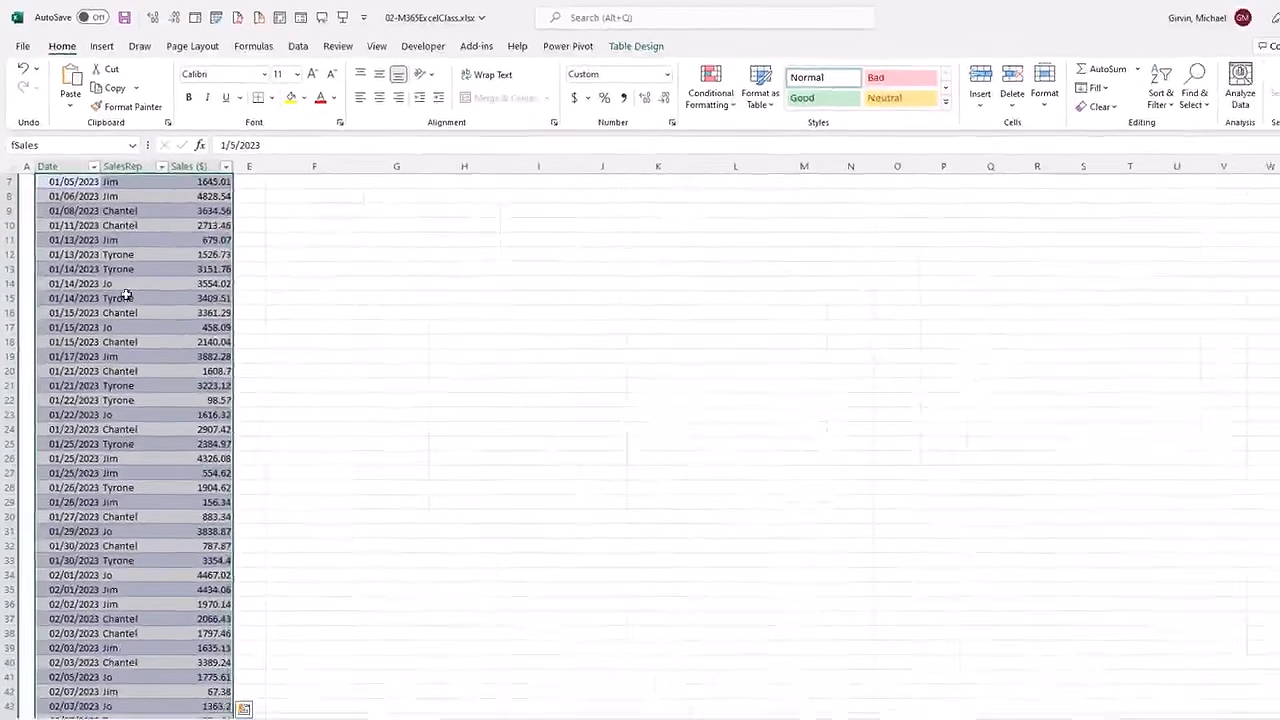
{"action": "scroll", "coordinate": [127, 296], "scroll_direction": "up", "scroll_amount": 2}
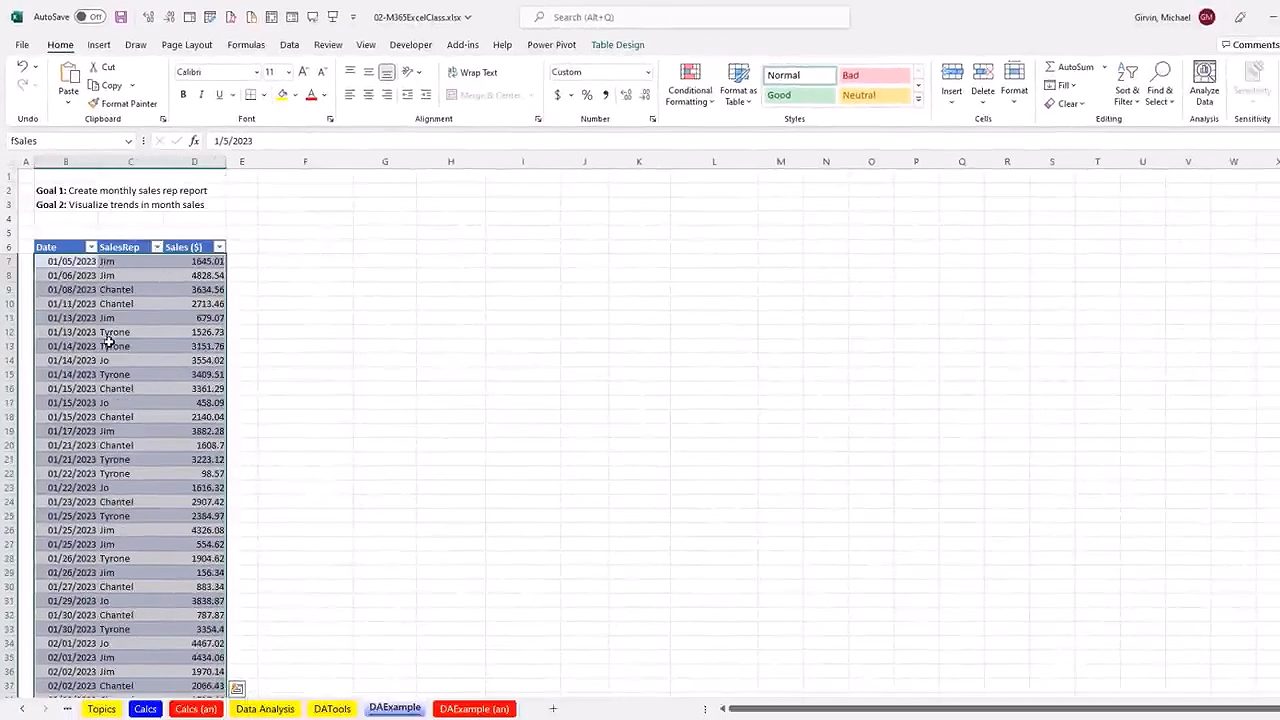
On the DAExample (an) sheet, compare the first sales rep's February total in the PivotTable with the matching February records in the sales table.
{"action": "left_click", "coordinate": [447, 710]}
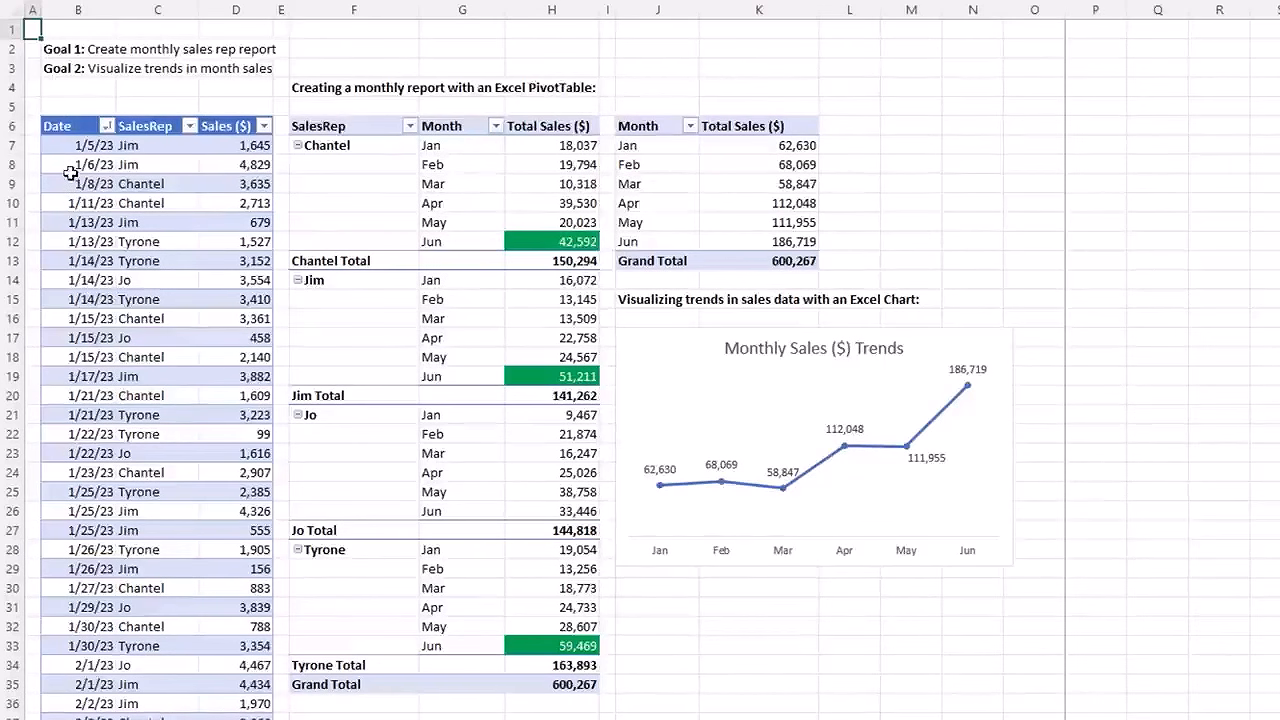
{"action": "left_click", "coordinate": [524, 165]}
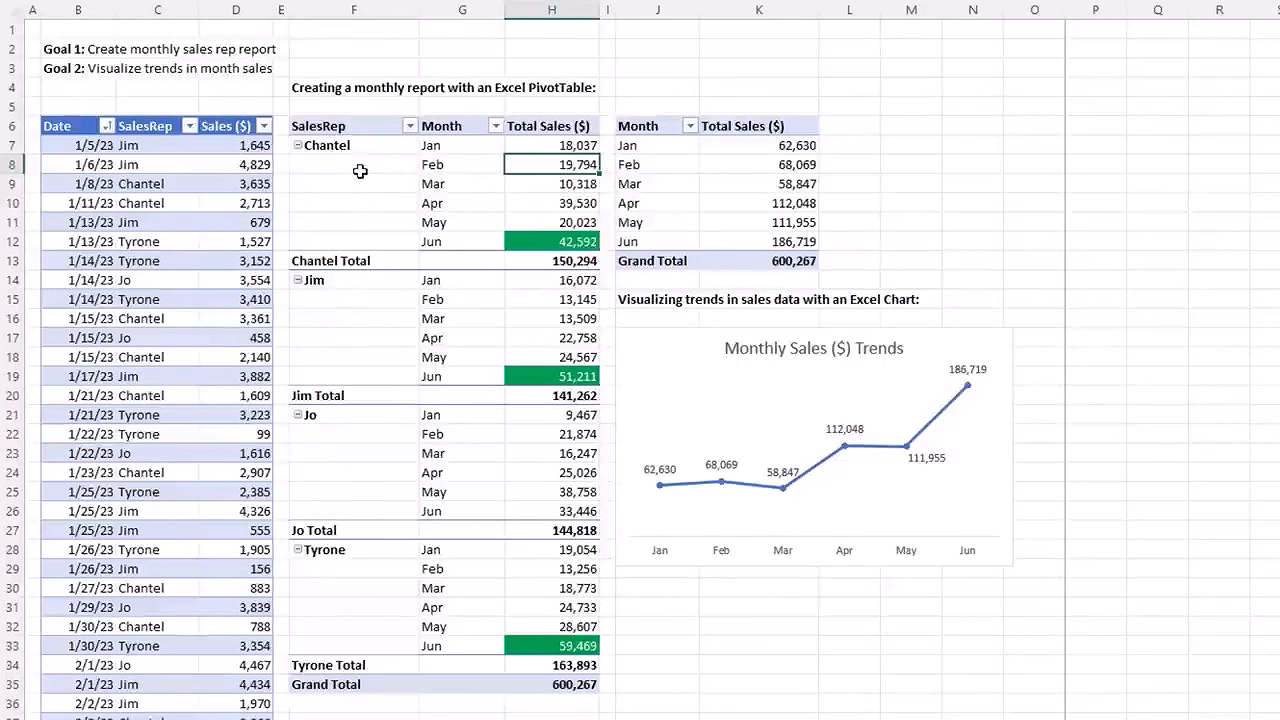
{"action": "mouse_move", "coordinate": [360, 172]}
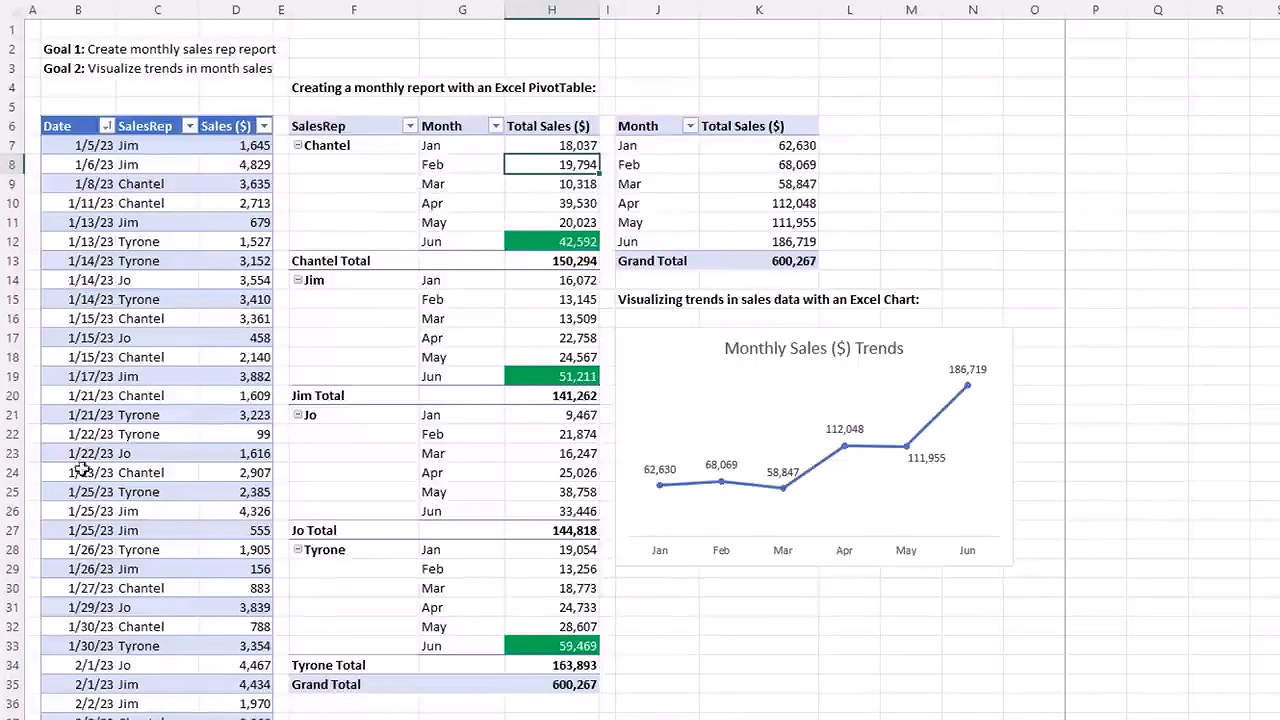
{"action": "scroll", "coordinate": [88, 493], "scroll_direction": "down", "scroll_amount": 5}
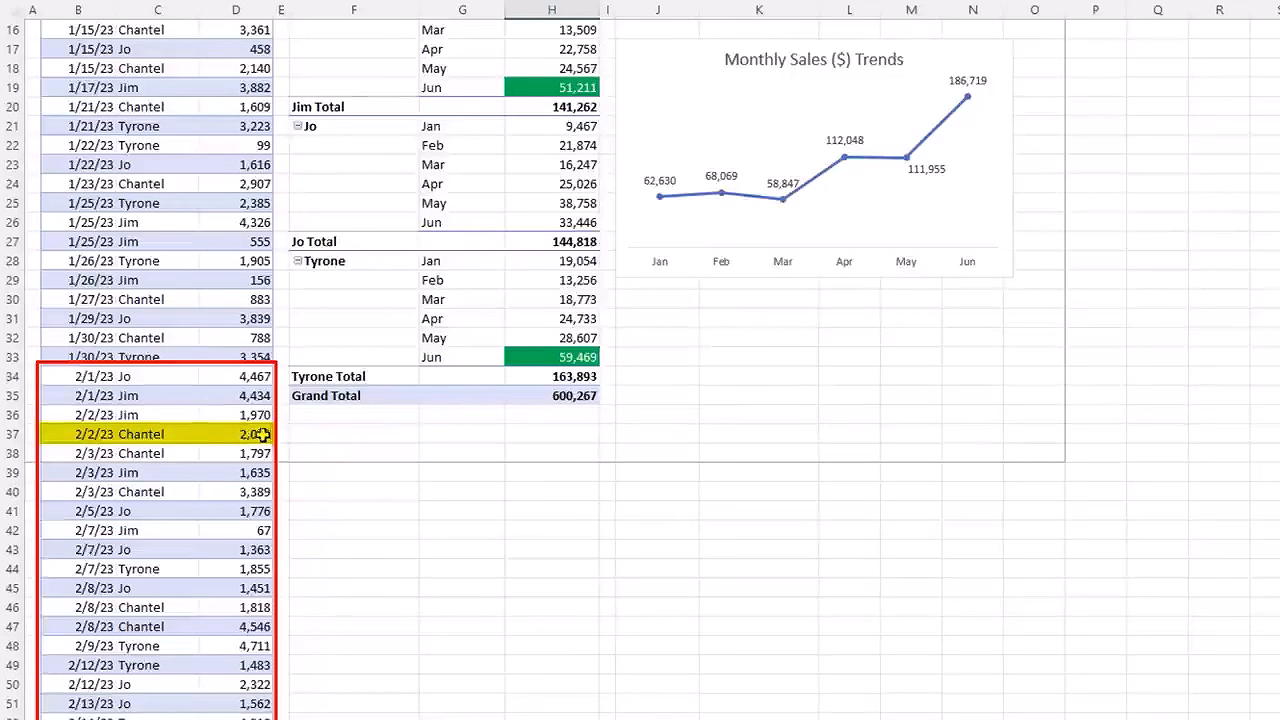
{"action": "left_click", "coordinate": [96, 453]}
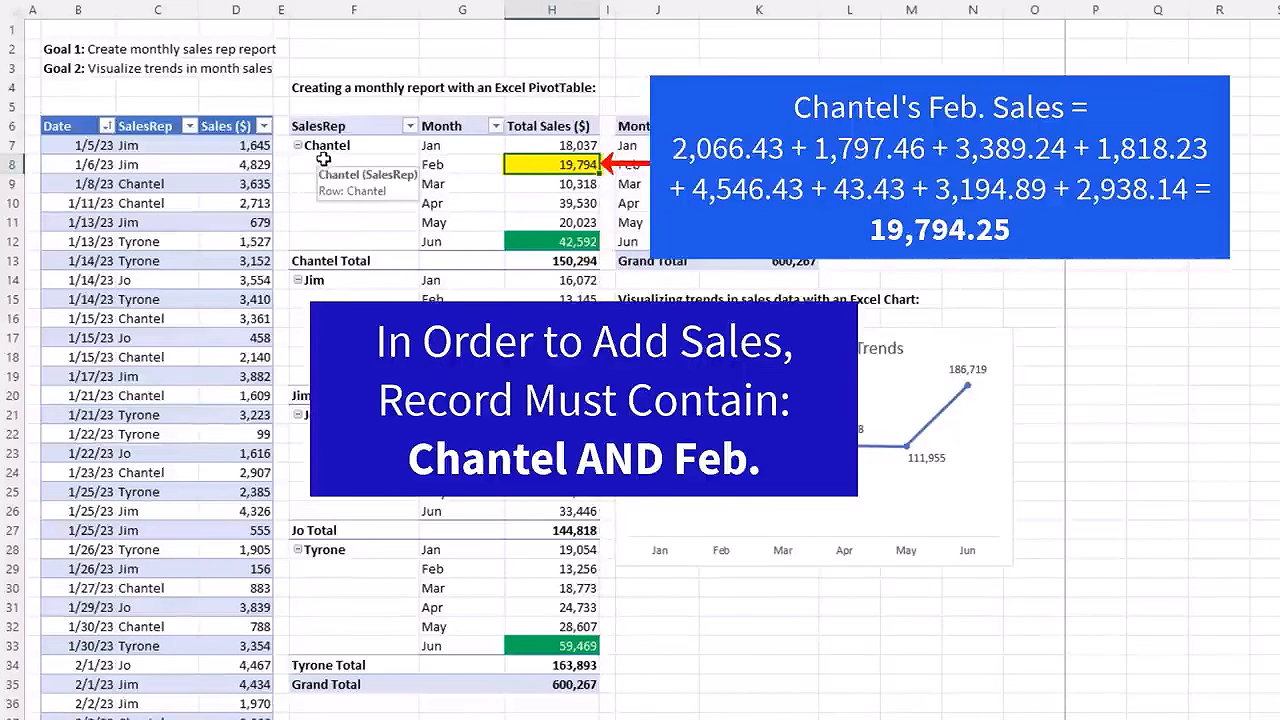
Return to the DAExample sheet and select the single cell C8 inside the fSales table.
{"action": "left_click", "coordinate": [466, 171]}
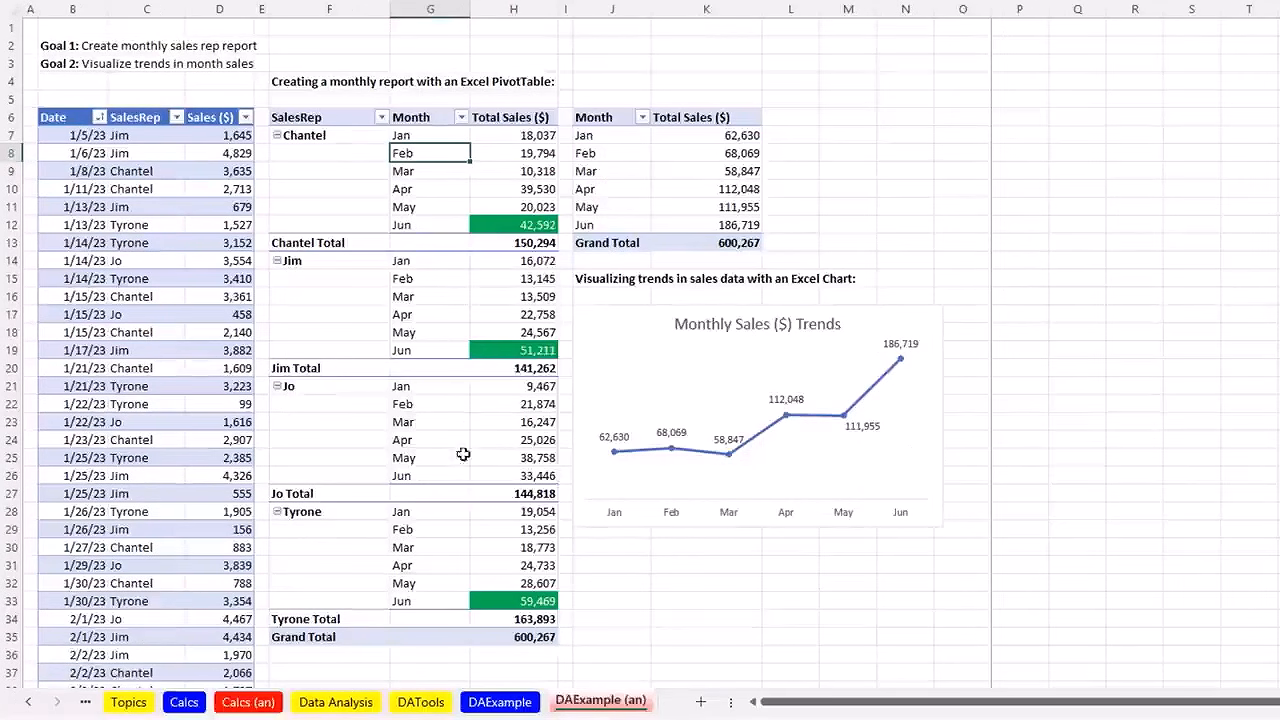
{"action": "left_click", "coordinate": [501, 702]}
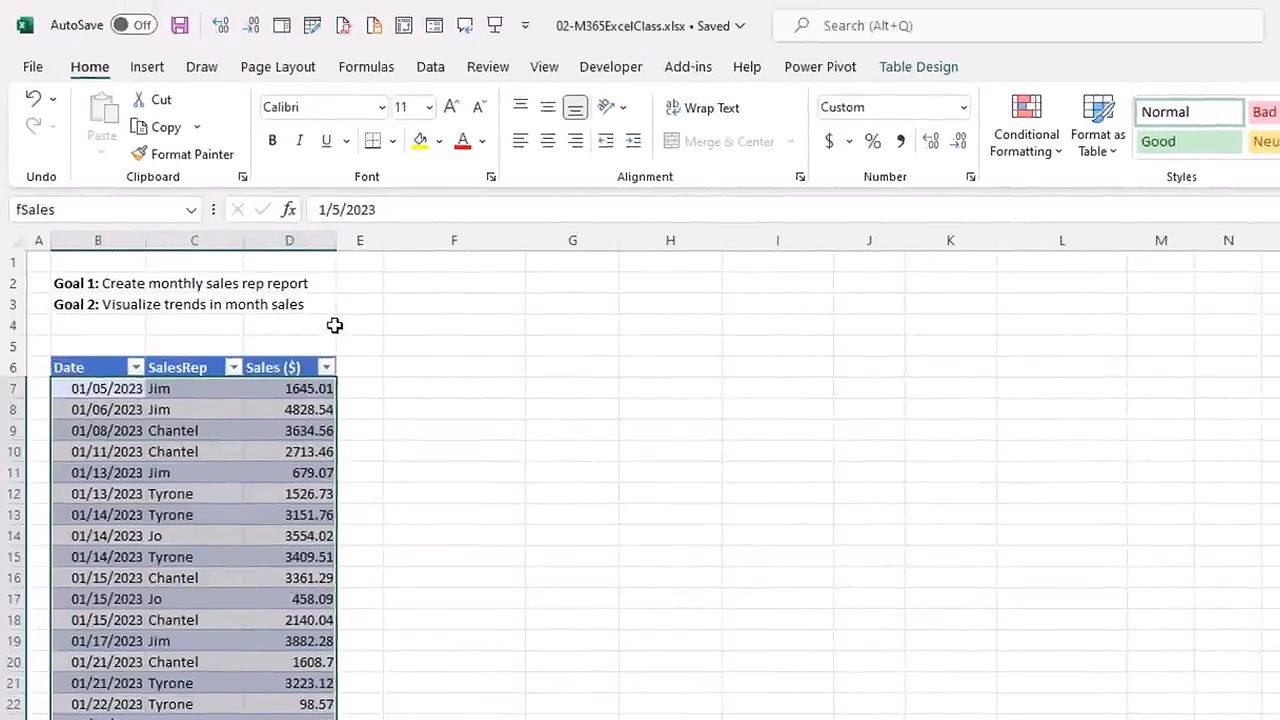
{"action": "left_click", "coordinate": [170, 410]}
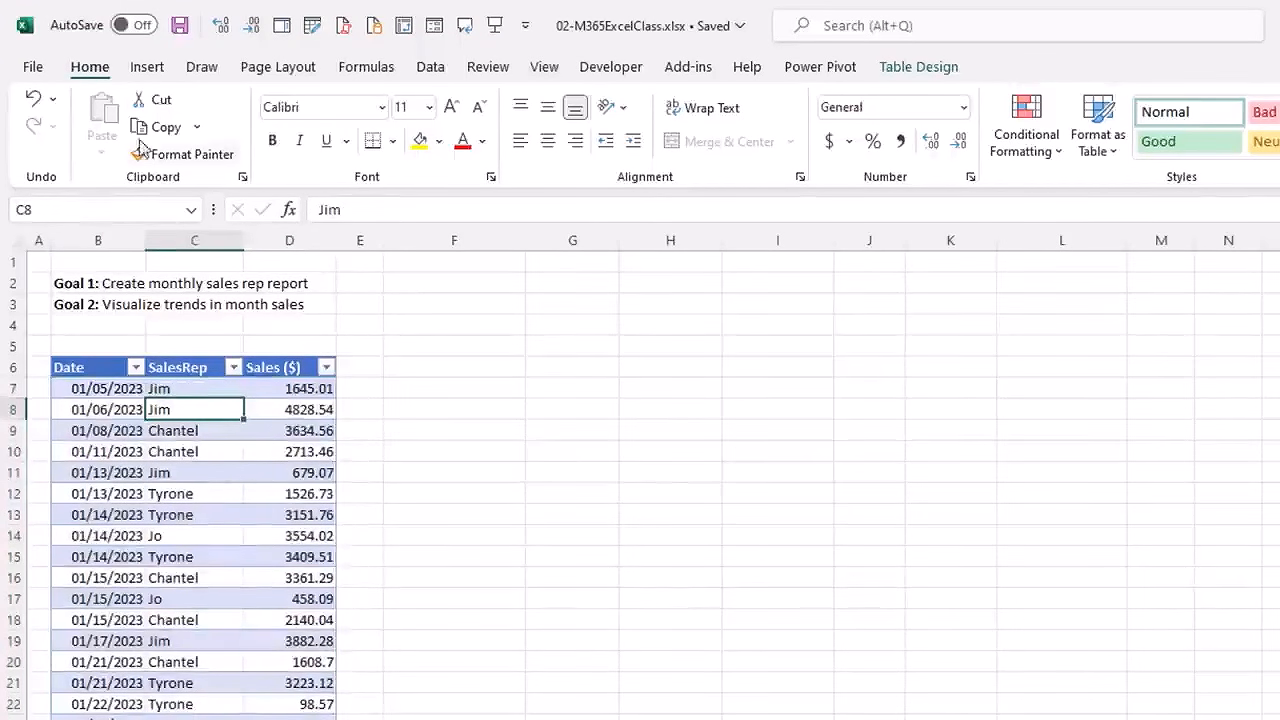
{"action": "left_click", "coordinate": [148, 70]}
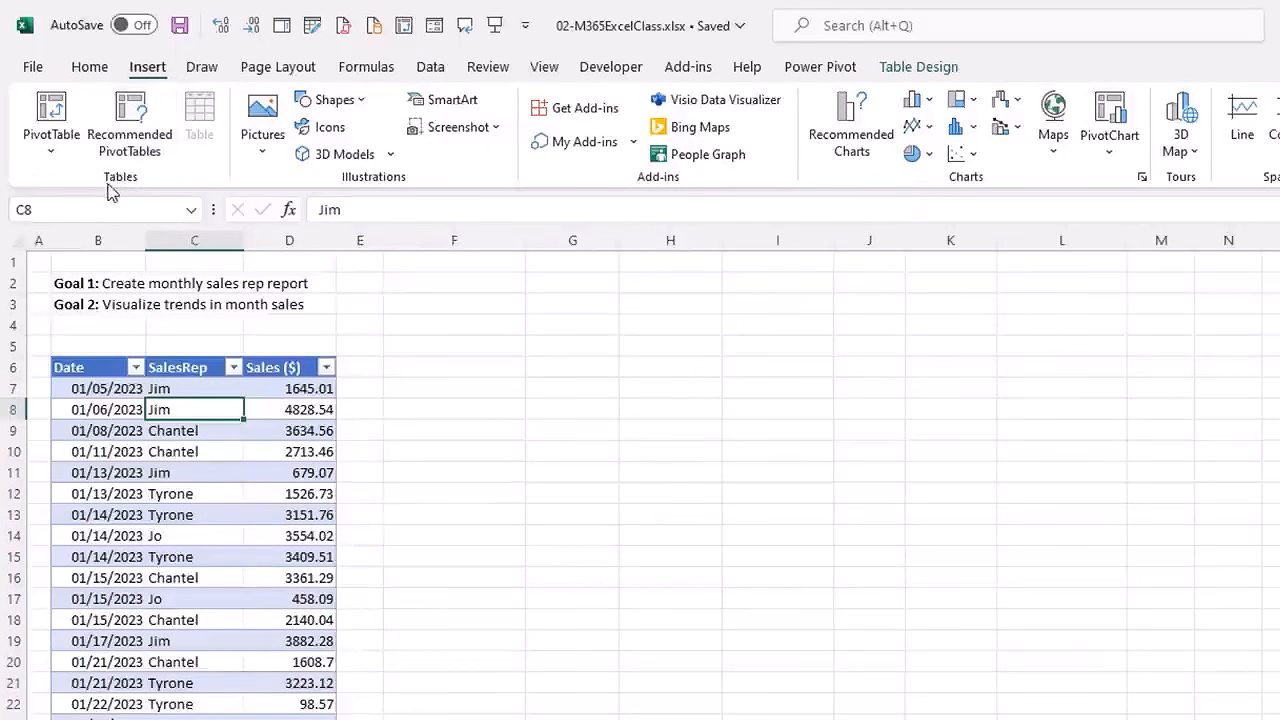
{"action": "left_click", "coordinate": [55, 152]}
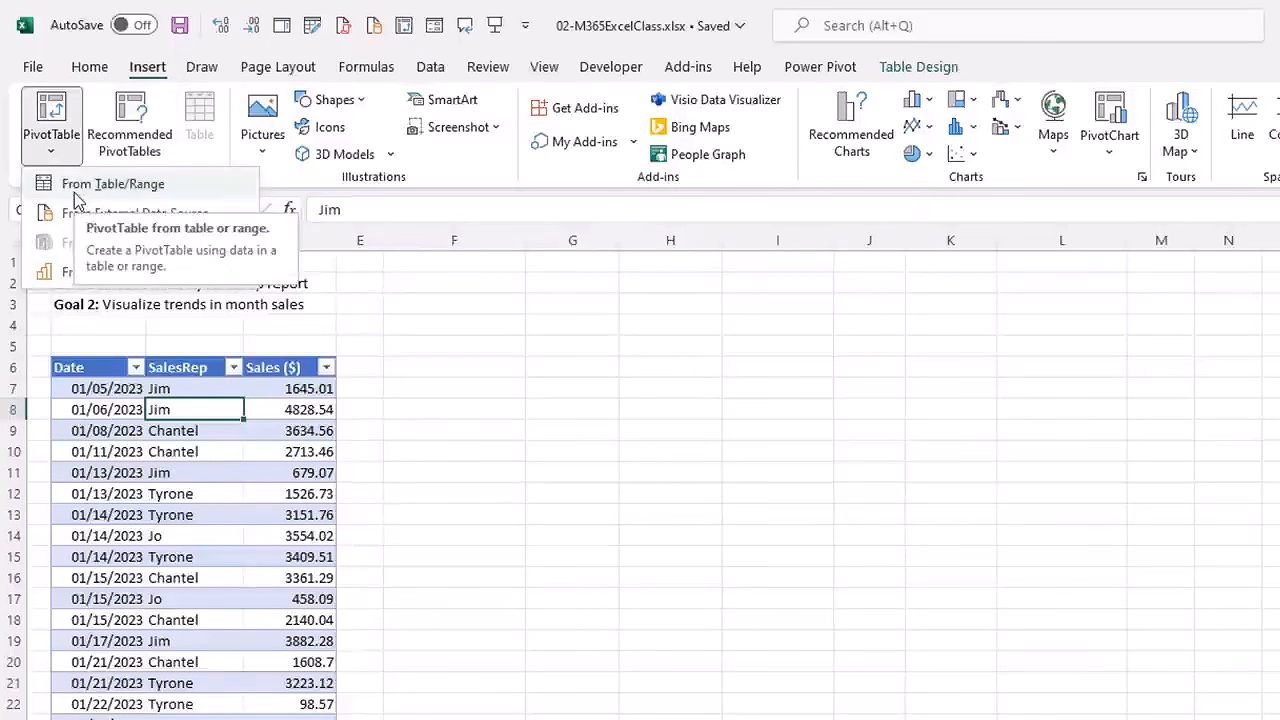
{"action": "left_click", "coordinate": [77, 190]}
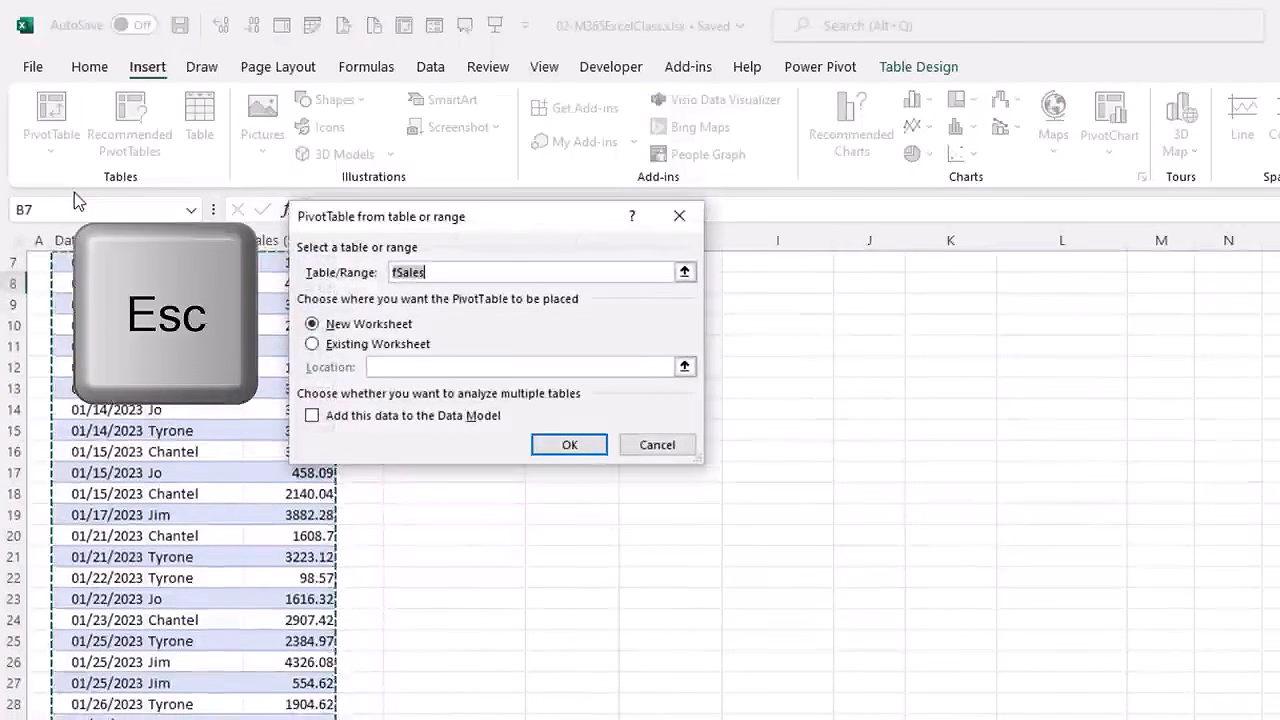
{"action": "key", "text": "Escape"}
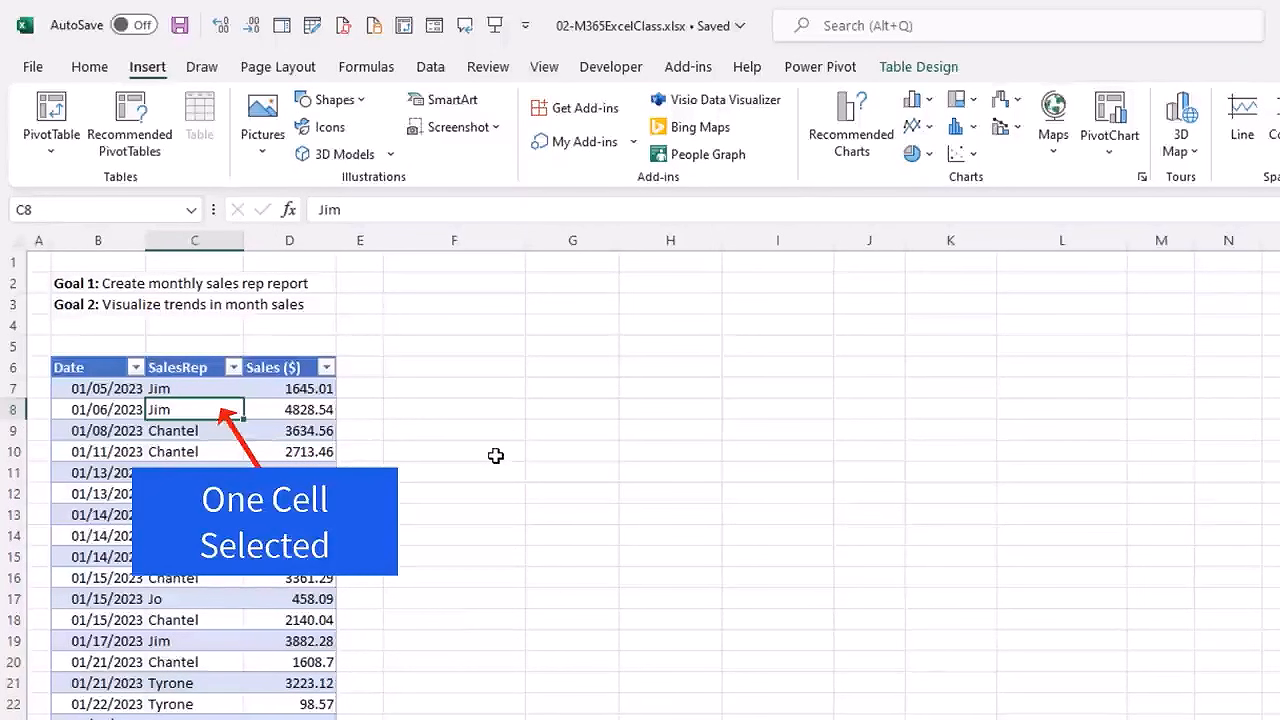
{"action": "key", "text": "alt"}
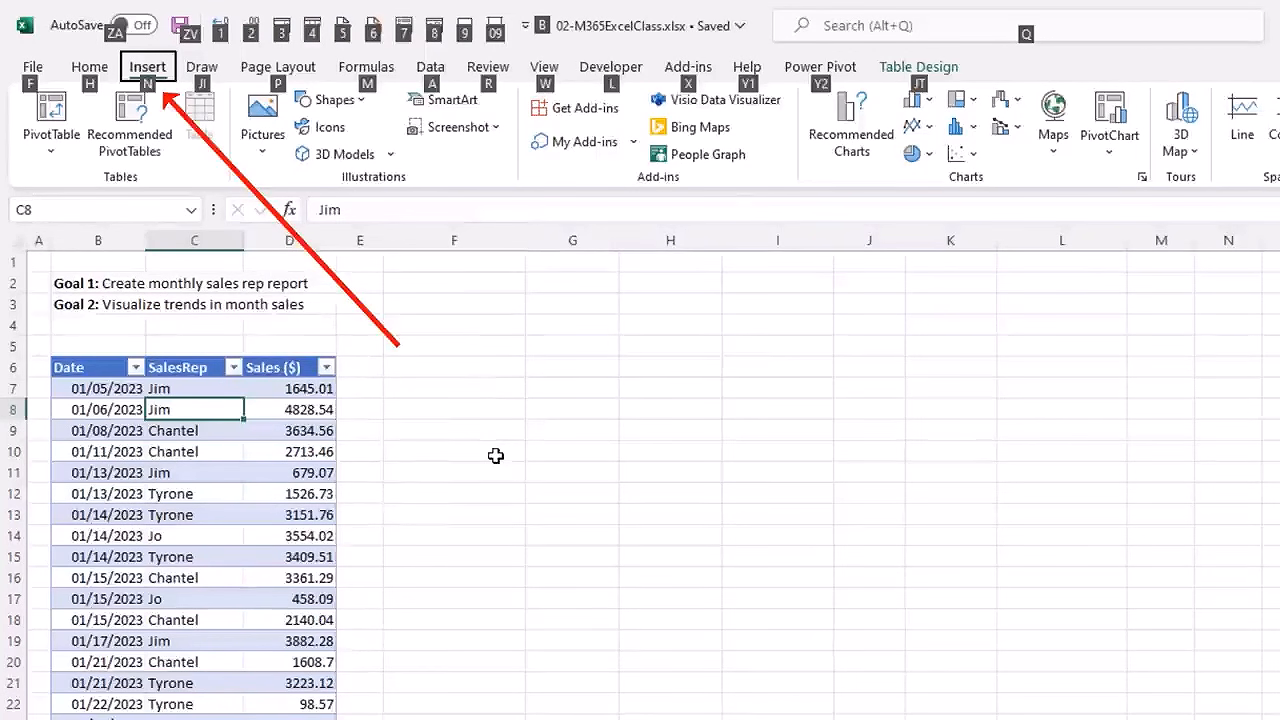
{"action": "key", "text": "n"}
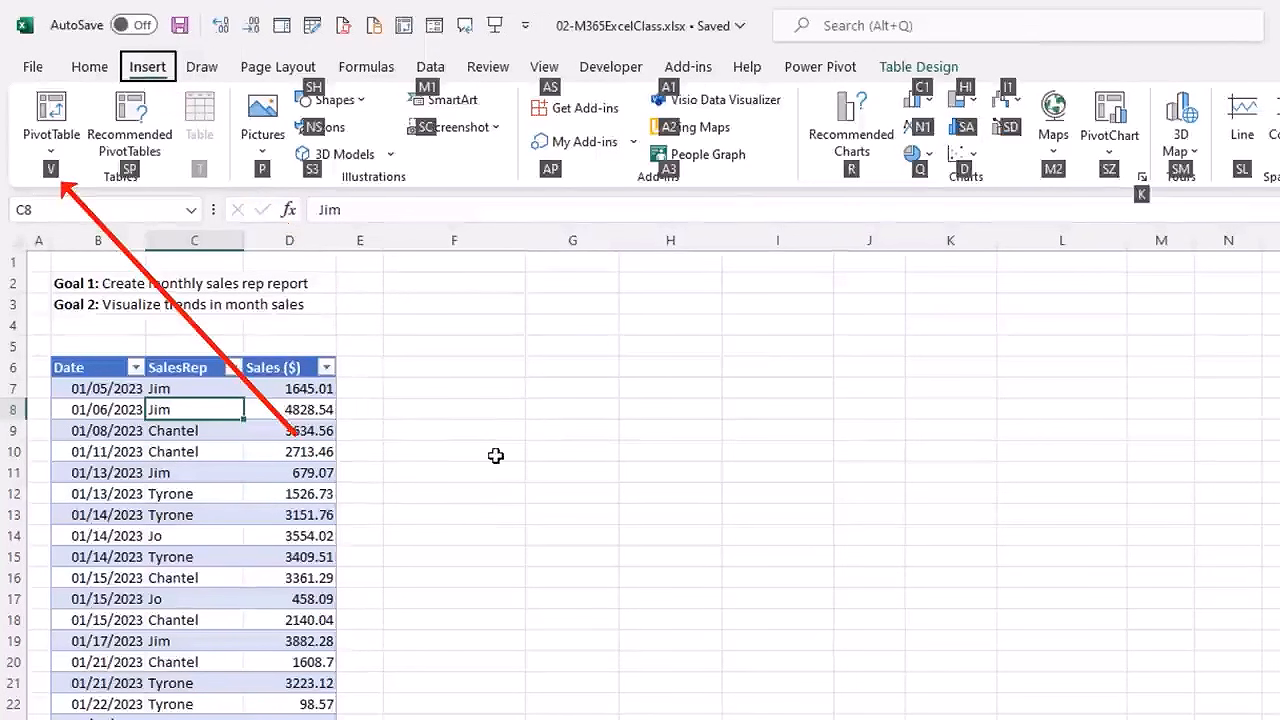
{"action": "key", "text": "v"}
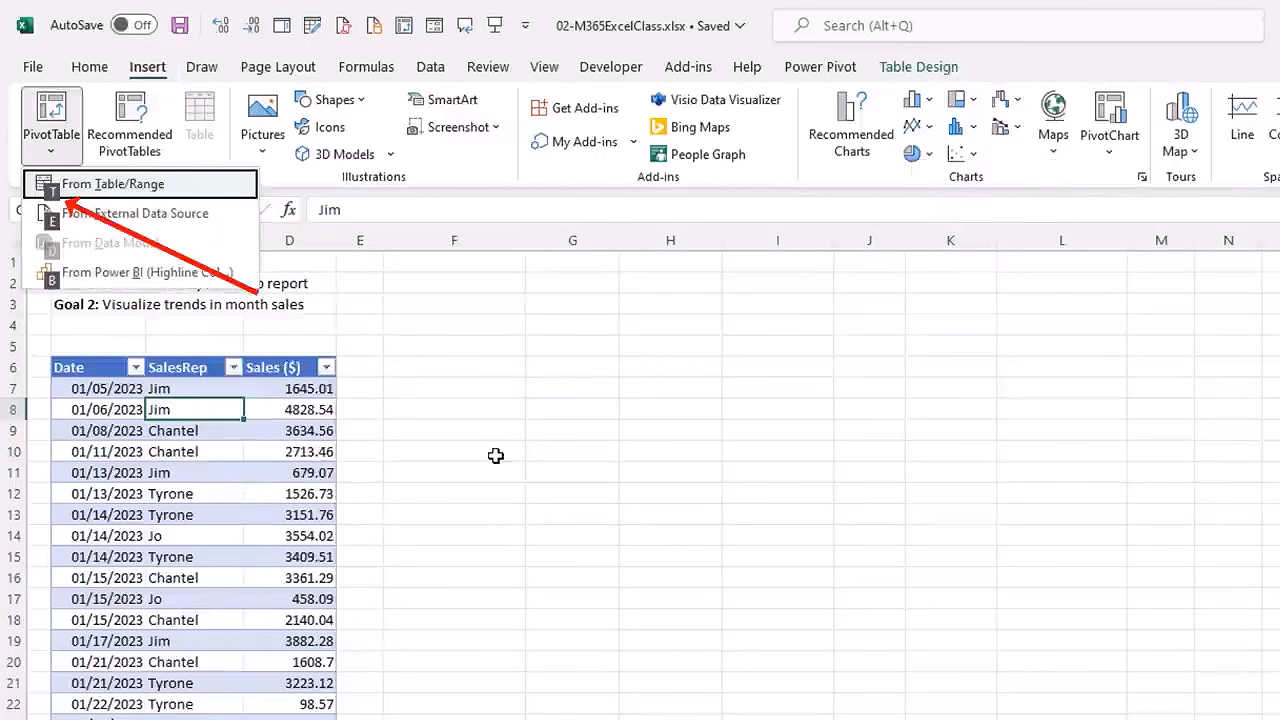
{"action": "key", "text": "t"}
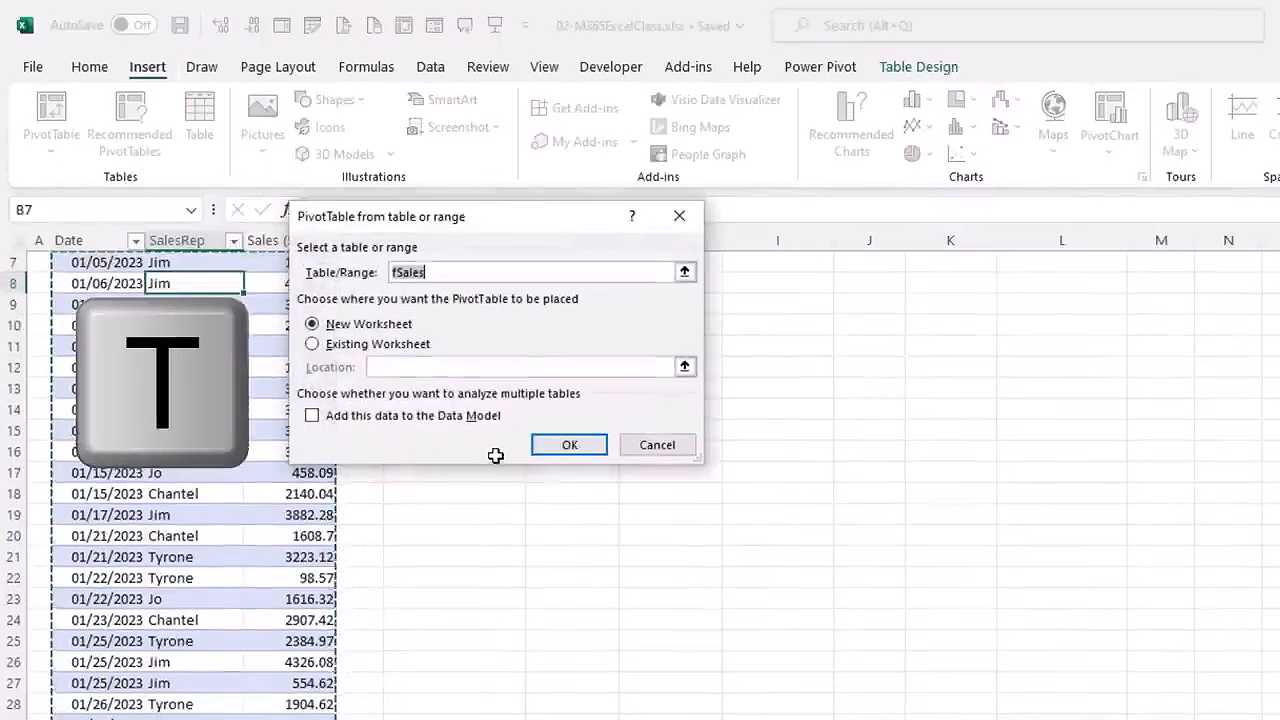
{"action": "key", "text": "Escape"}
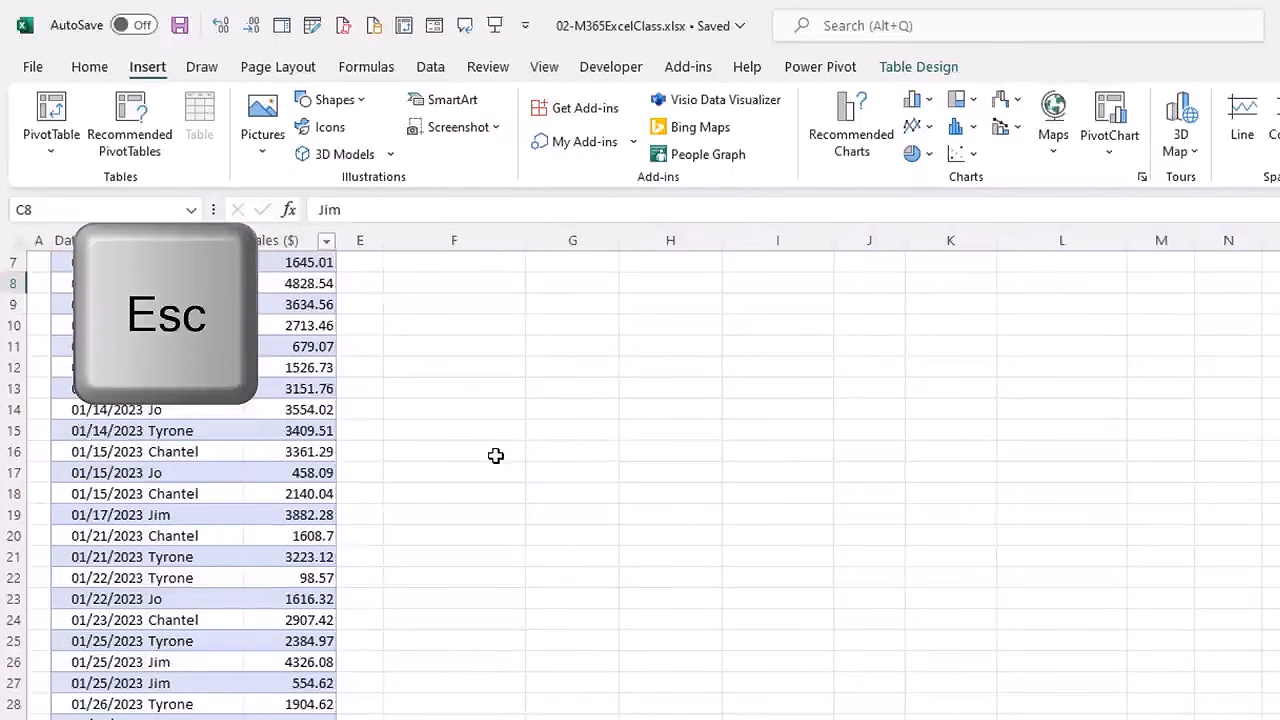
{"action": "scroll", "coordinate": [495, 455], "scroll_direction": "up", "scroll_amount": 2}
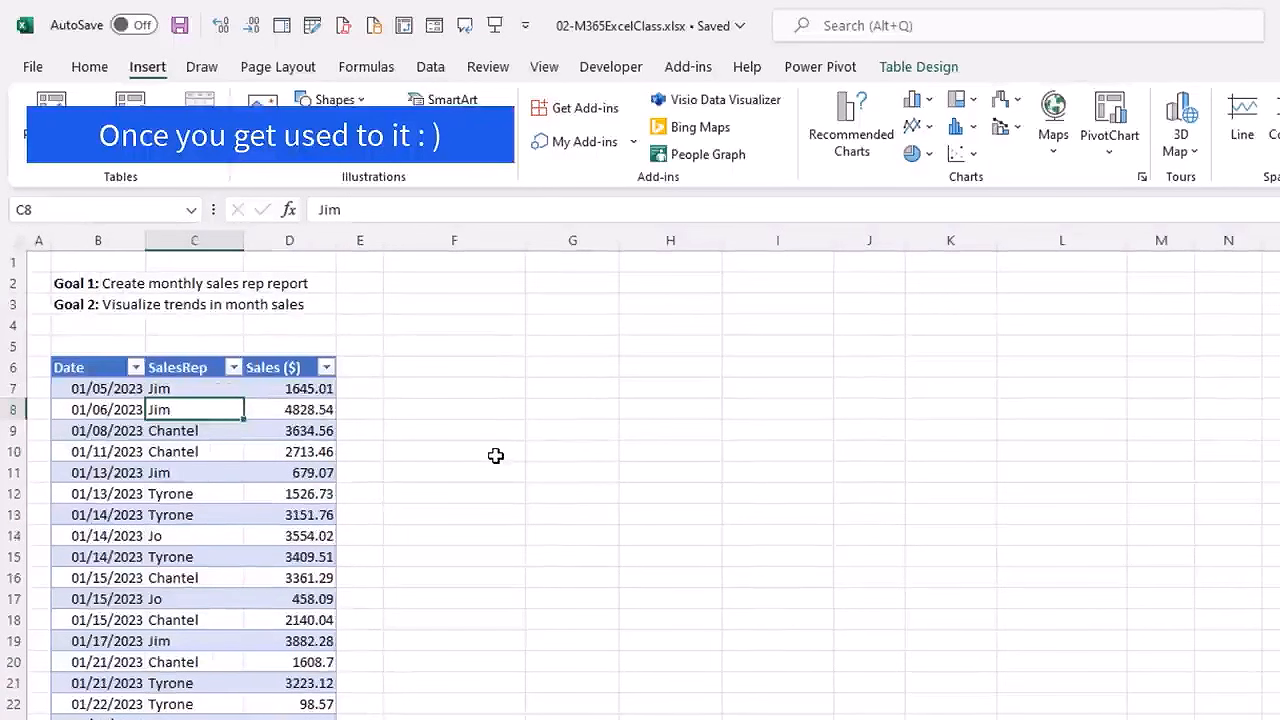
Insert a PivotTable based on the fSales table, placed on the existing worksheet at cell F6 of DAExample.
{"action": "key", "text": "alt+n"}
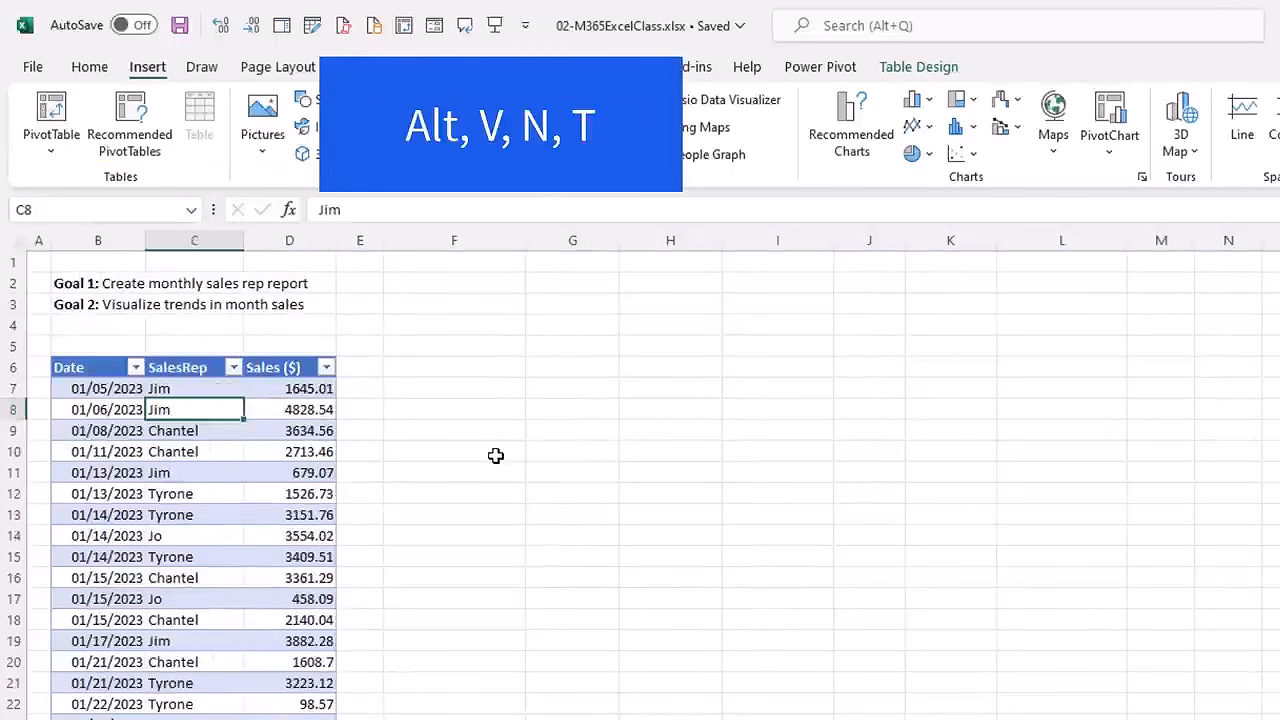
{"action": "key", "text": "v"}
{"action": "key", "text": "t"}
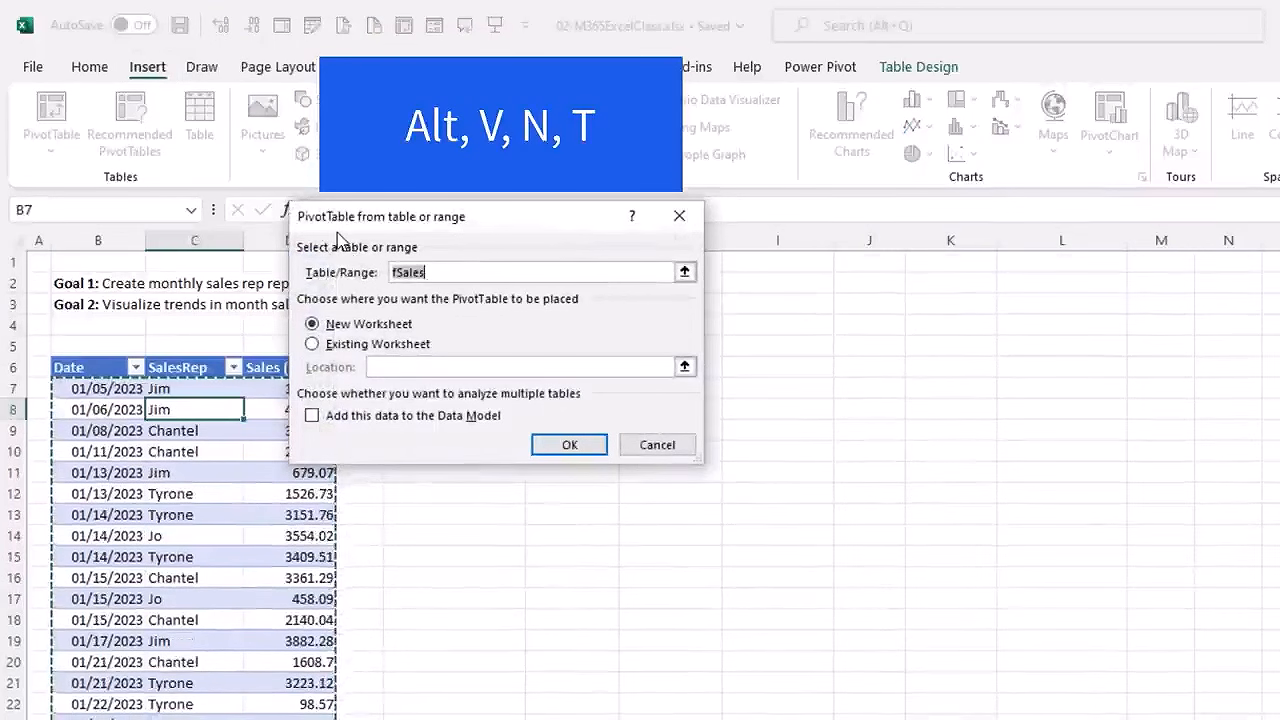
{"action": "left_click_drag", "start_coordinate": [497, 226], "coordinate": [597, 380]}
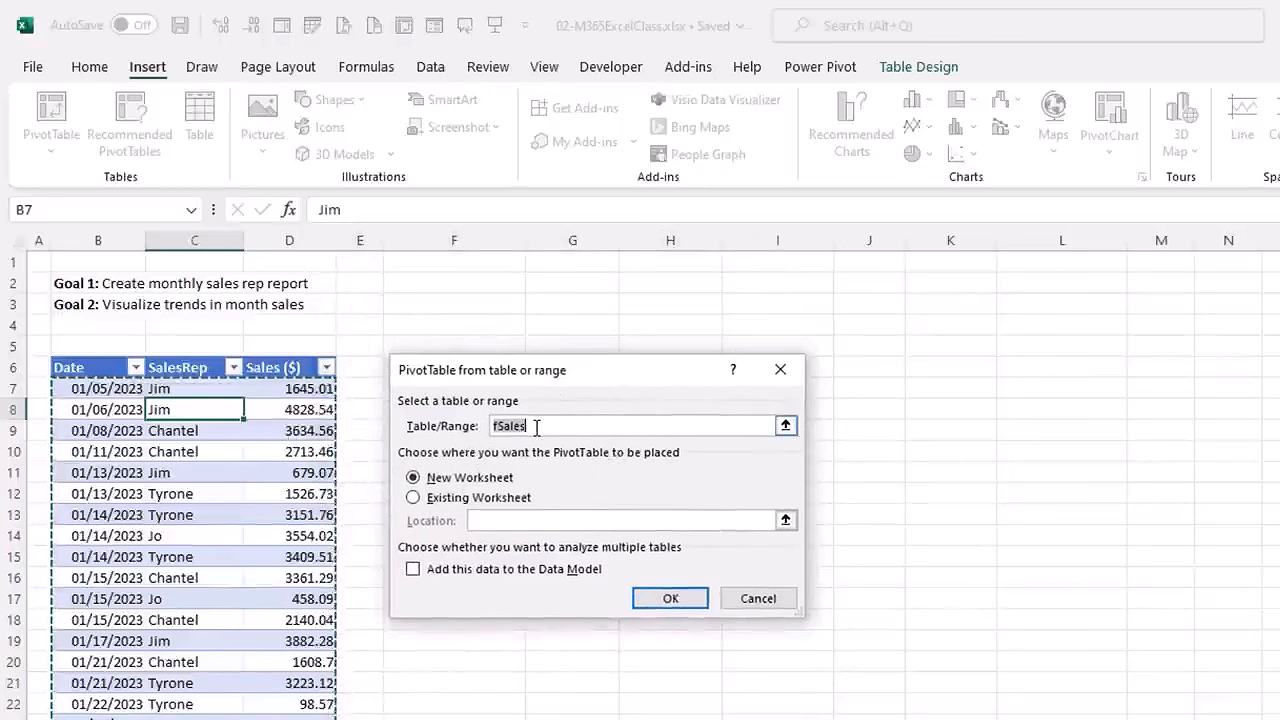
{"action": "left_click", "coordinate": [414, 497]}
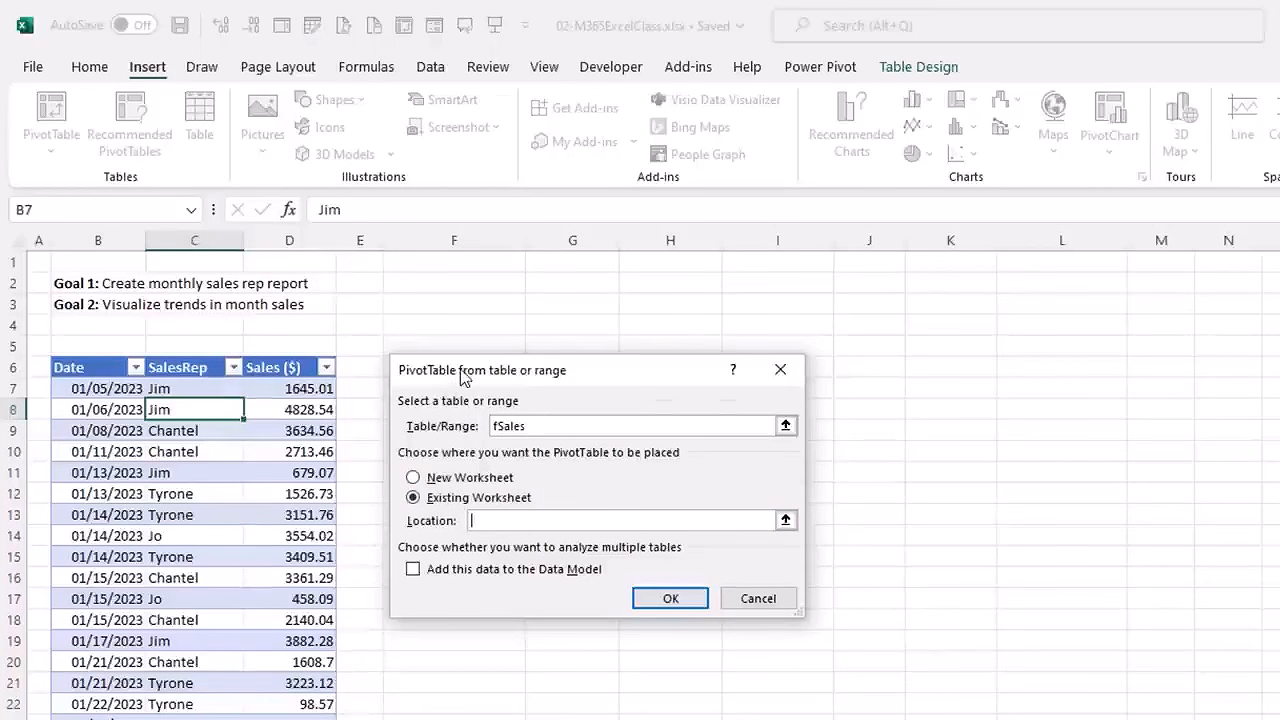
{"action": "left_click_drag", "start_coordinate": [462, 375], "coordinate": [472, 439]}
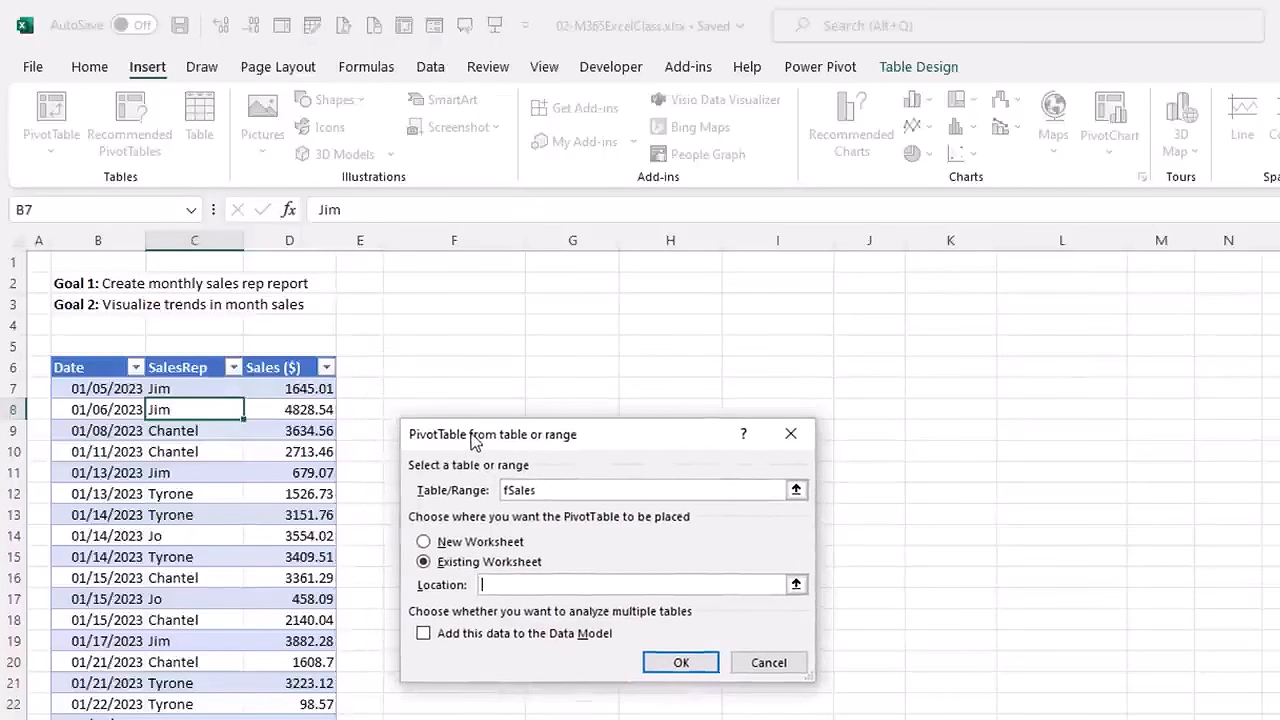
{"action": "left_click", "coordinate": [443, 371]}
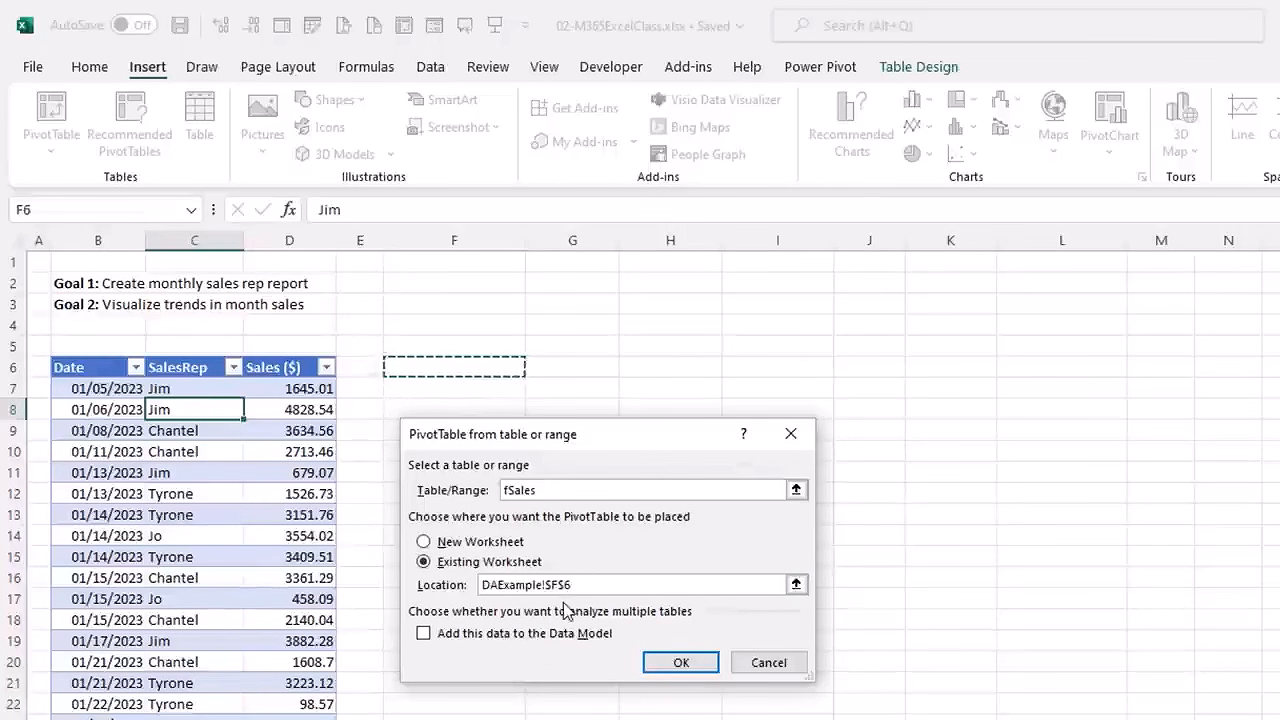
{"action": "left_click", "coordinate": [680, 664]}
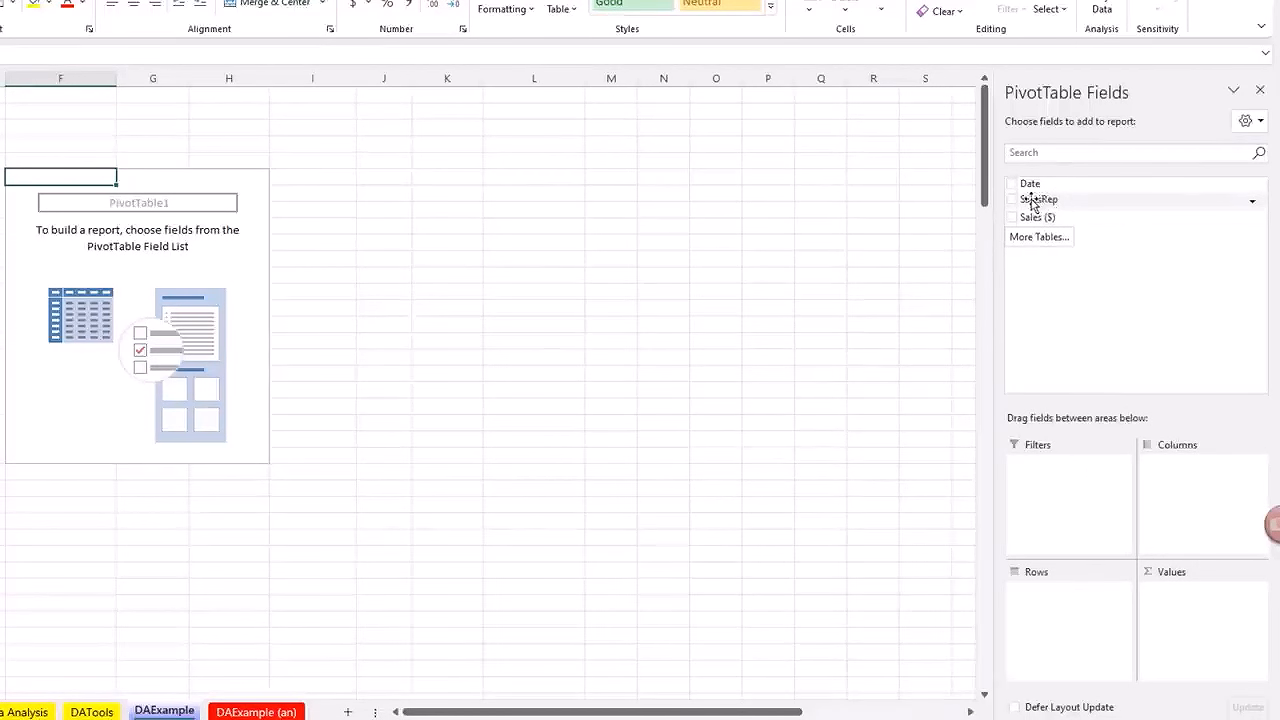
Try the SalesRep field in the PivotTable's Rows area, and remove it again.
{"action": "left_click_drag", "start_coordinate": [1030, 204], "coordinate": [1074, 614]}
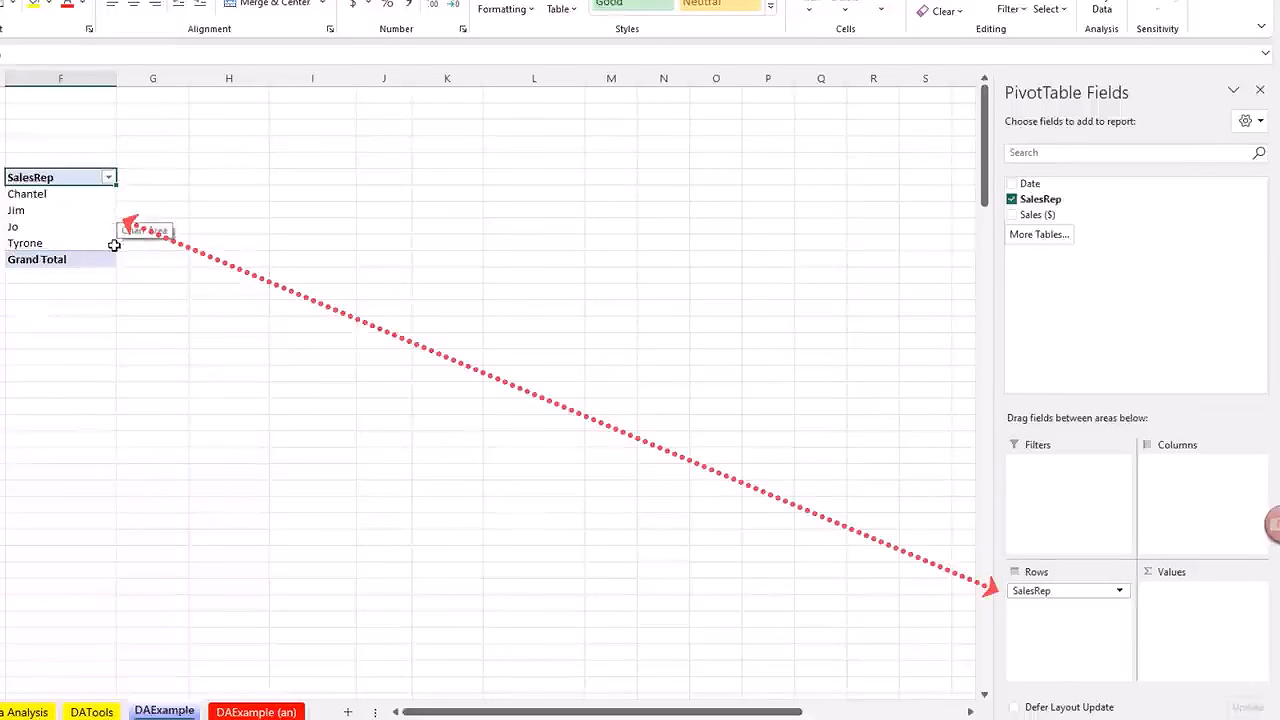
{"action": "left_click", "coordinate": [1011, 200]}
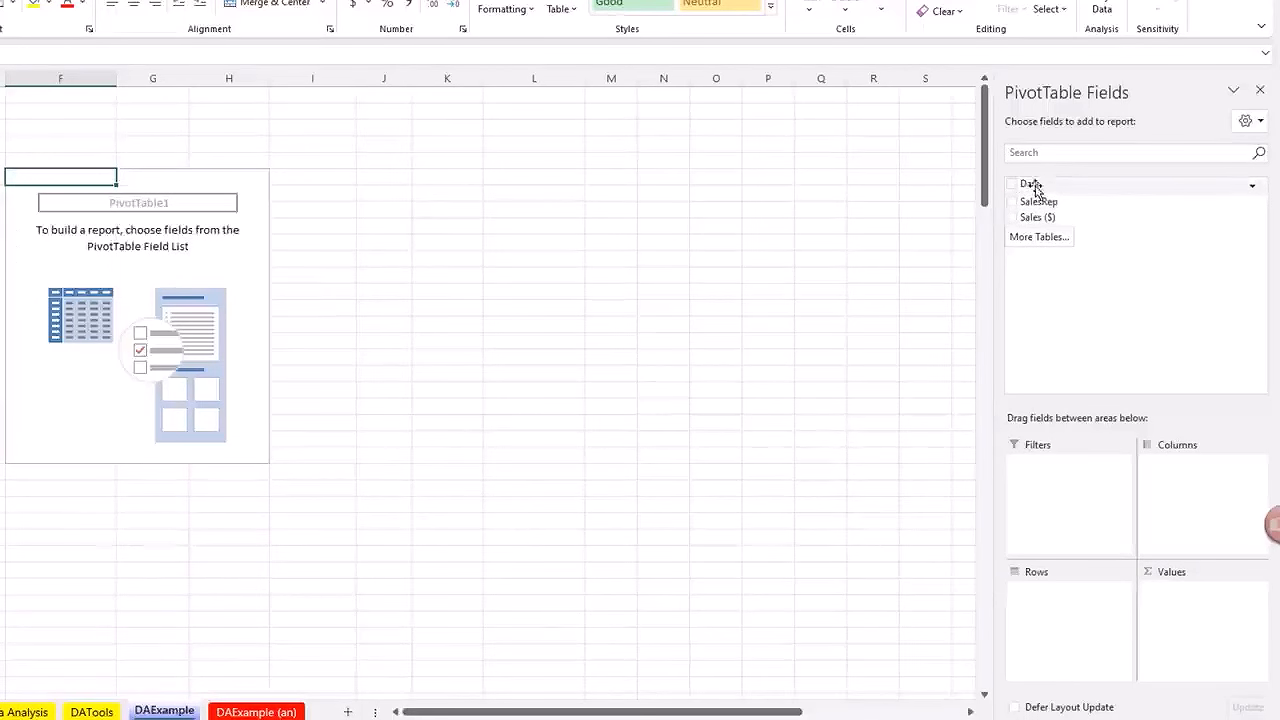
Add Date to the PivotTable's rows and remove the Days (Date) and Date fields, keeping only Months (Date).
{"action": "left_click_drag", "start_coordinate": [1029, 189], "coordinate": [1071, 606]}
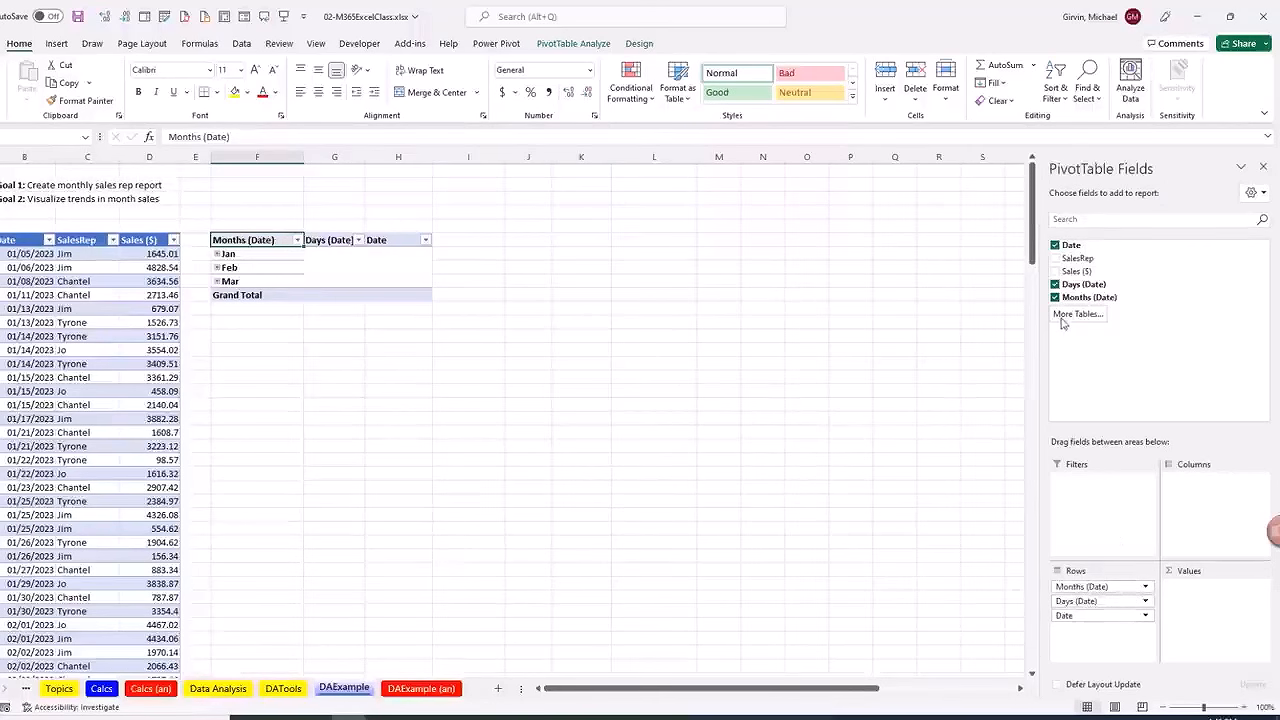
{"action": "left_click", "coordinate": [1055, 285]}
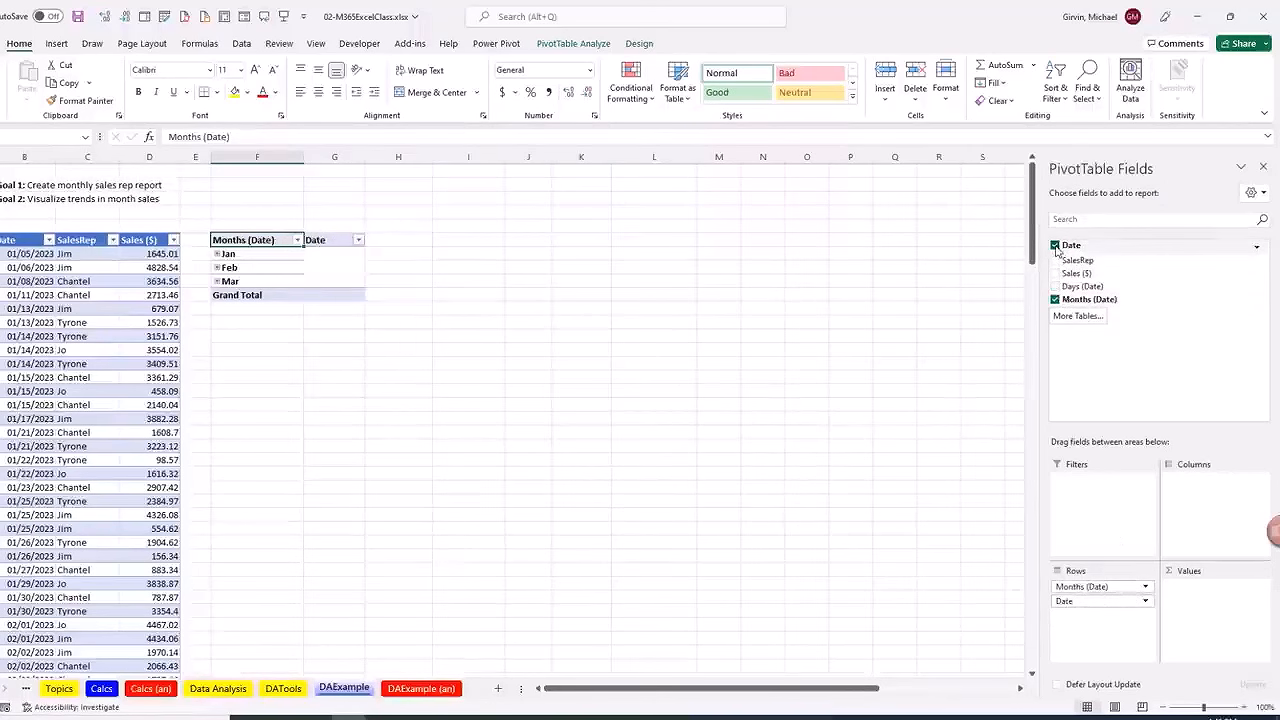
{"action": "left_click", "coordinate": [1055, 245]}
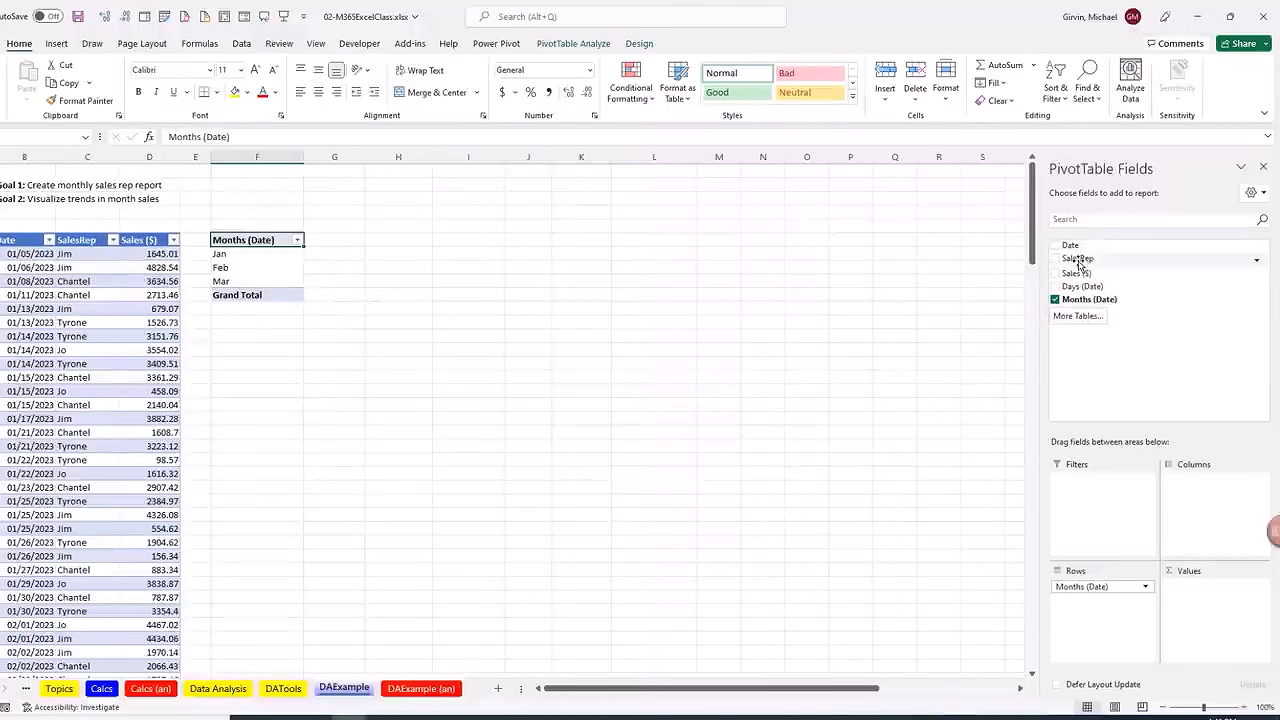
Add the SalesRep field to the PivotTable's rows above Months (Date).
{"action": "left_click_drag", "start_coordinate": [1077, 263], "coordinate": [1110, 400]}
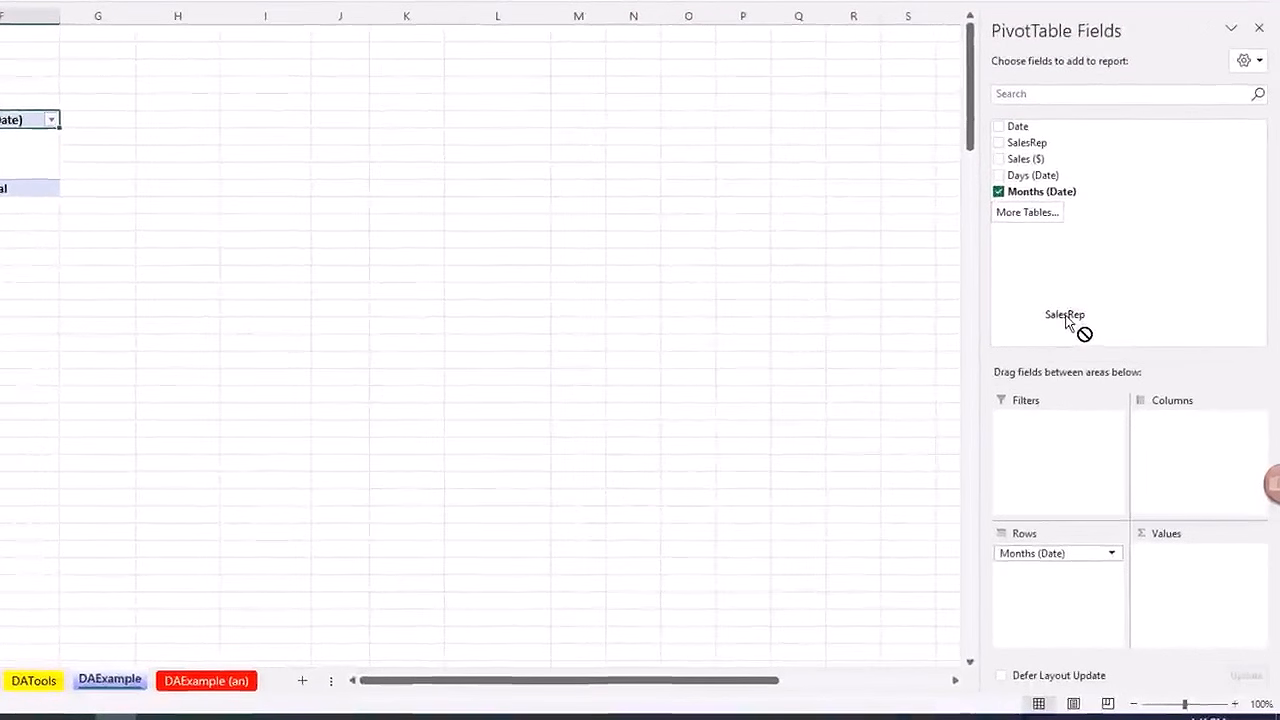
{"action": "left_click_drag", "start_coordinate": [1066, 318], "coordinate": [1095, 326]}
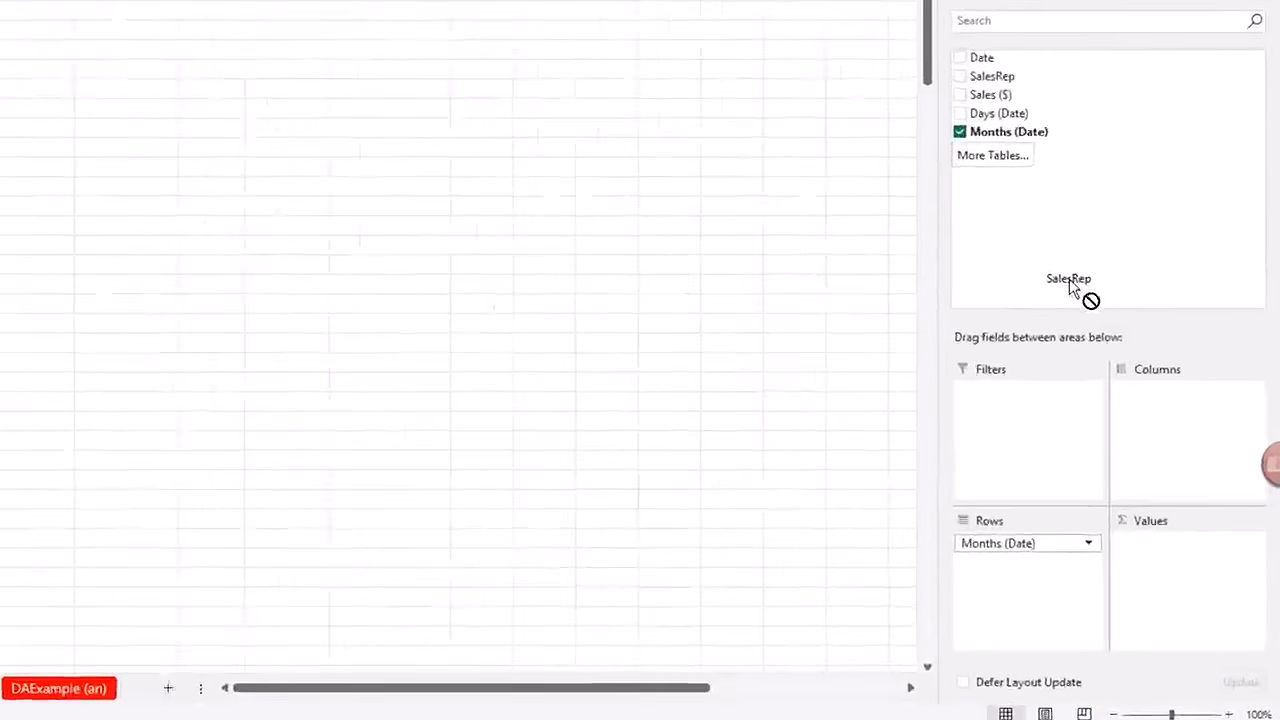
{"action": "left_click_drag", "start_coordinate": [1069, 284], "coordinate": [1055, 421]}
{"action": "mouse_move", "coordinate": [836, 222]}
{"action": "left_mouse_down"}
{"action": "mouse_move", "coordinate": [851, 546]}
{"action": "mouse_move", "coordinate": [862, 487]}
{"action": "mouse_move", "coordinate": [831, 330]}
{"action": "mouse_move", "coordinate": [1032, 276]}
{"action": "mouse_move", "coordinate": [860, 261]}
{"action": "mouse_move", "coordinate": [845, 540]}
{"action": "mouse_move", "coordinate": [1001, 503]}
{"action": "mouse_move", "coordinate": [951, 523]}
{"action": "mouse_move", "coordinate": [817, 535]}
{"action": "mouse_move", "coordinate": [826, 530]}
{"action": "mouse_move", "coordinate": [771, 456]}
{"action": "left_mouse_up"}
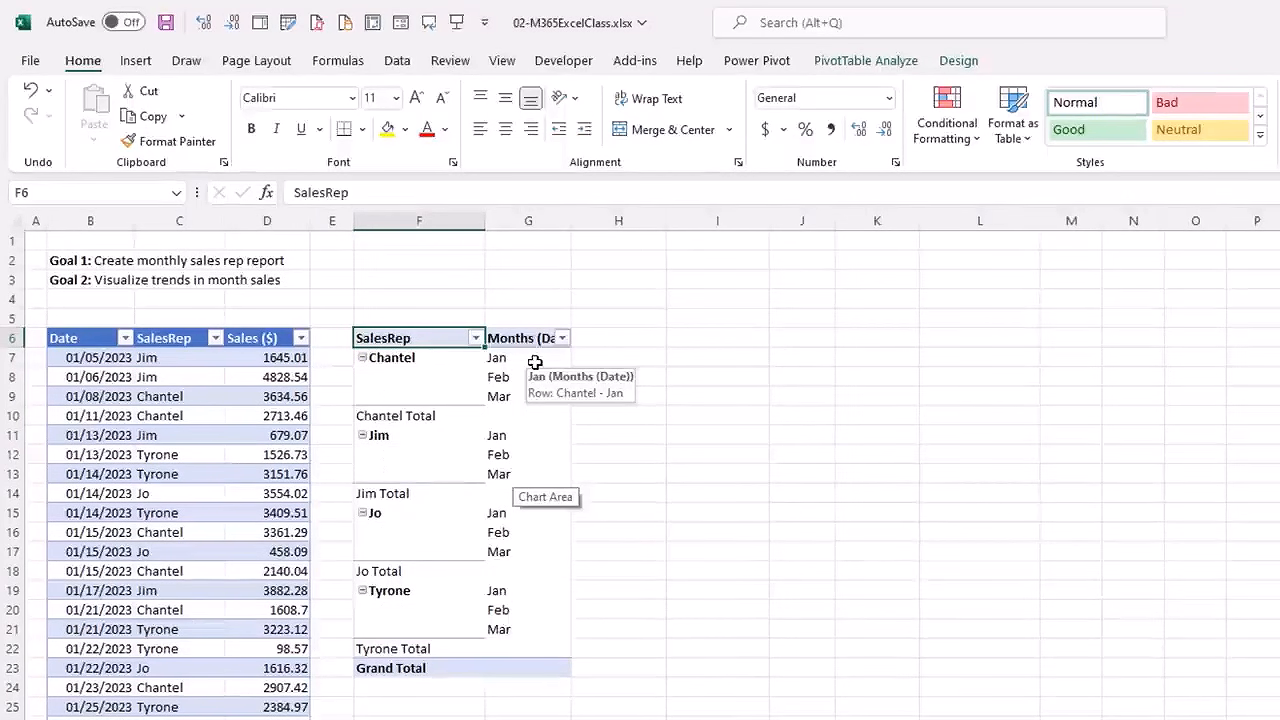
Set the PivotTable's report layout to Show in Tabular Form.
{"action": "left_click", "coordinate": [955, 62]}
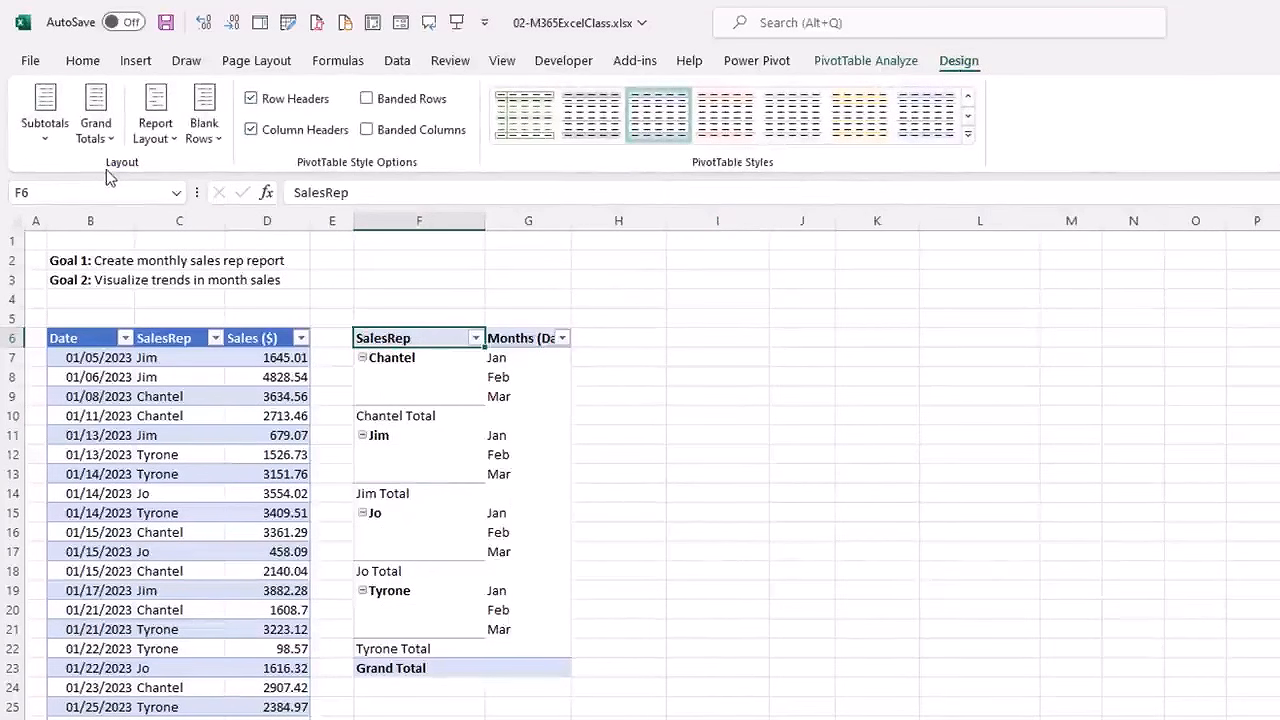
{"action": "left_click", "coordinate": [174, 139]}
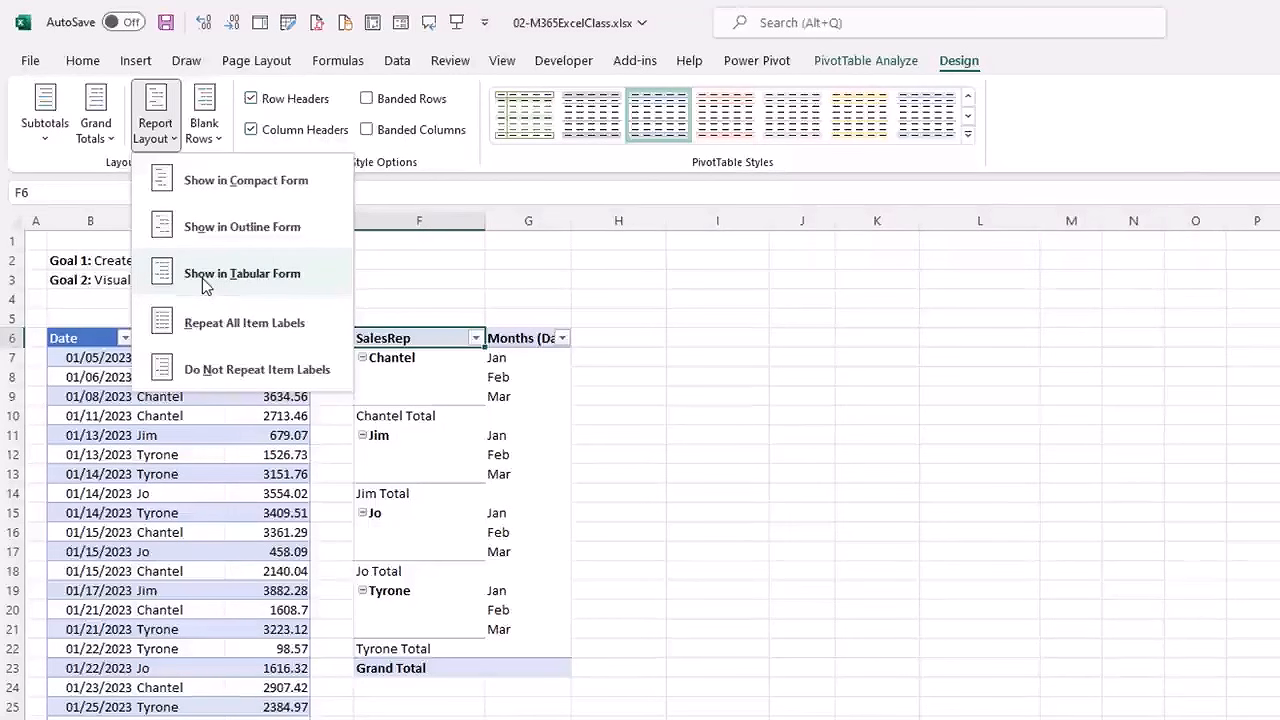
{"action": "left_click", "coordinate": [306, 281]}
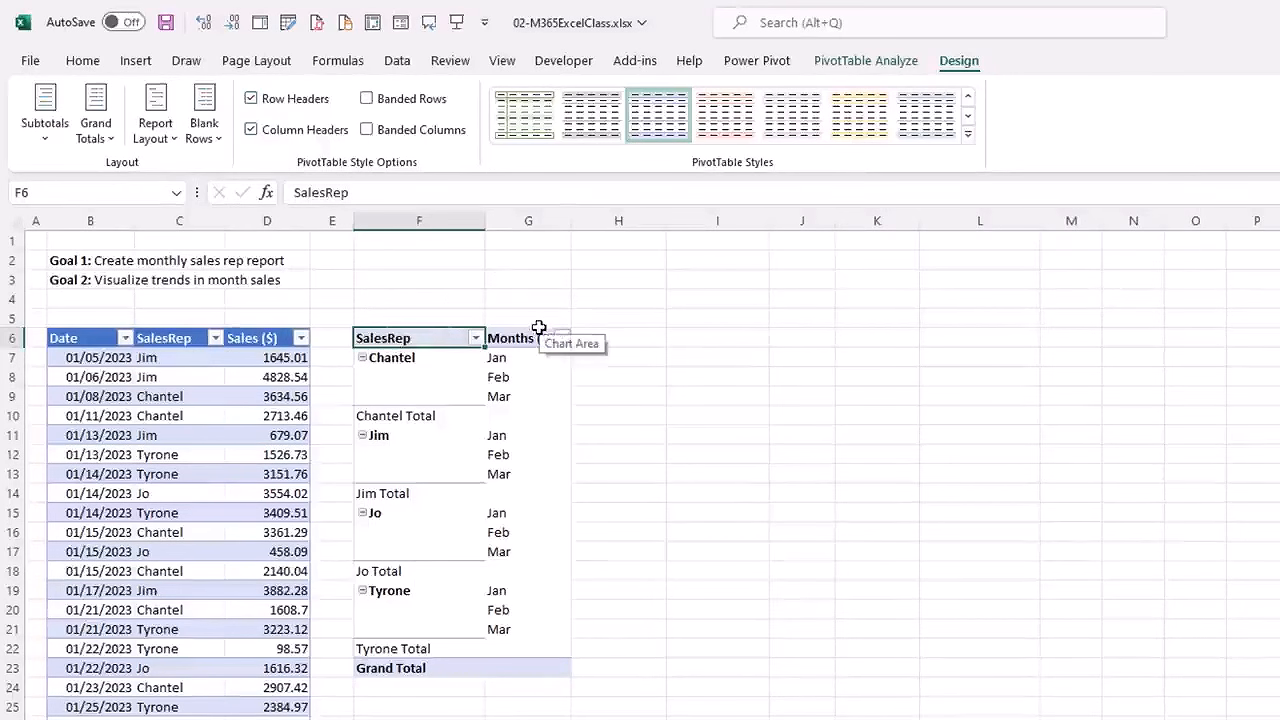
Set the default PivotTable report layout to Show in Tabular Form in the program's data options.
{"action": "left_click", "coordinate": [31, 64]}
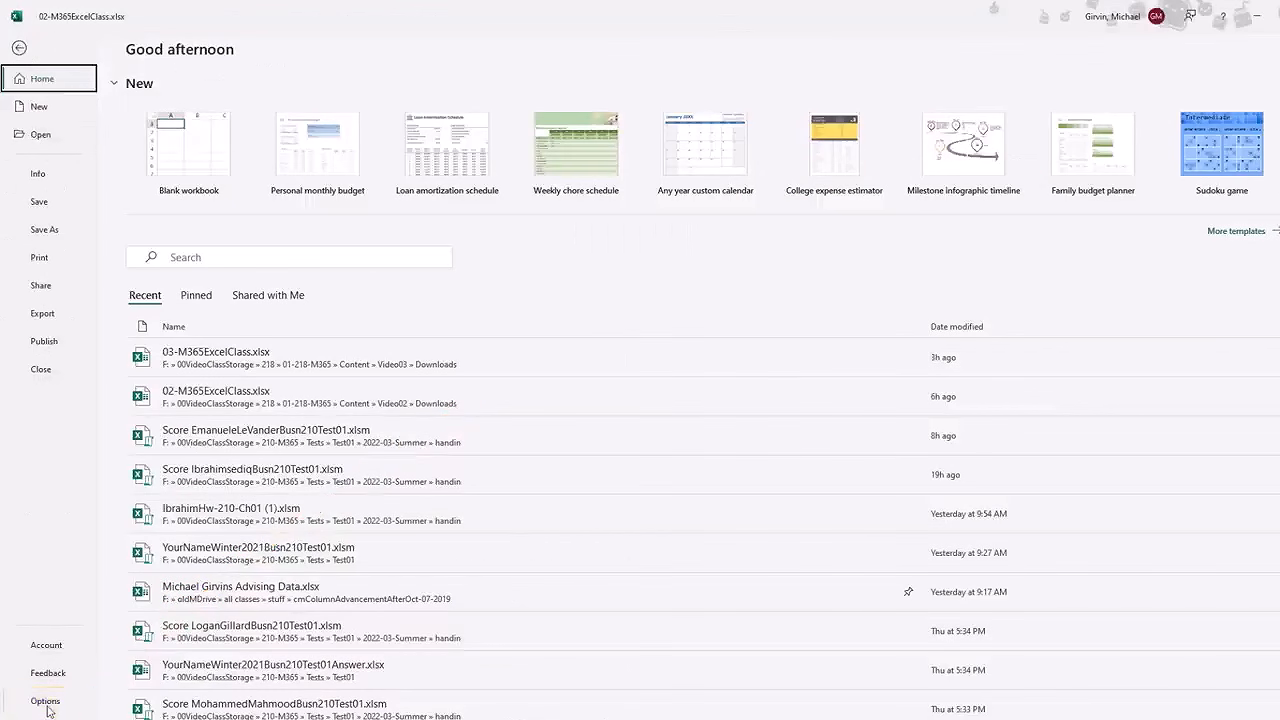
{"action": "left_click", "coordinate": [46, 706]}
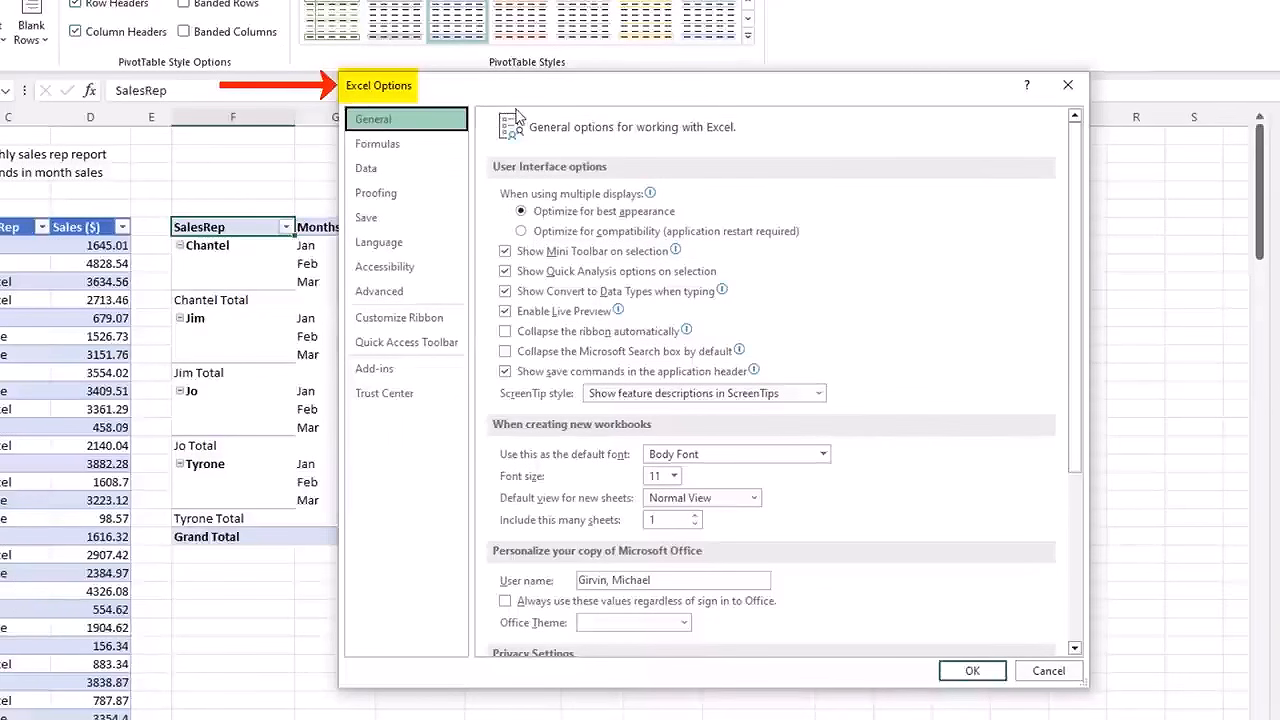
{"action": "left_click", "coordinate": [385, 170]}
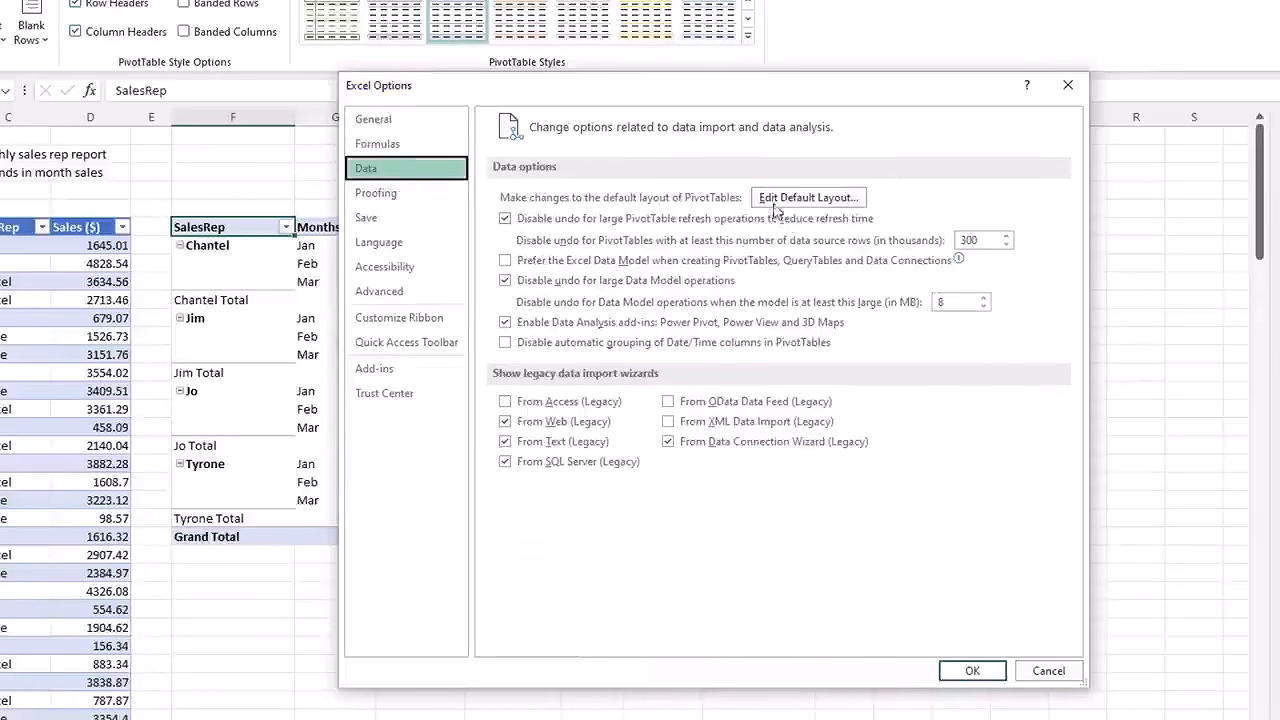
{"action": "left_click", "coordinate": [806, 199]}
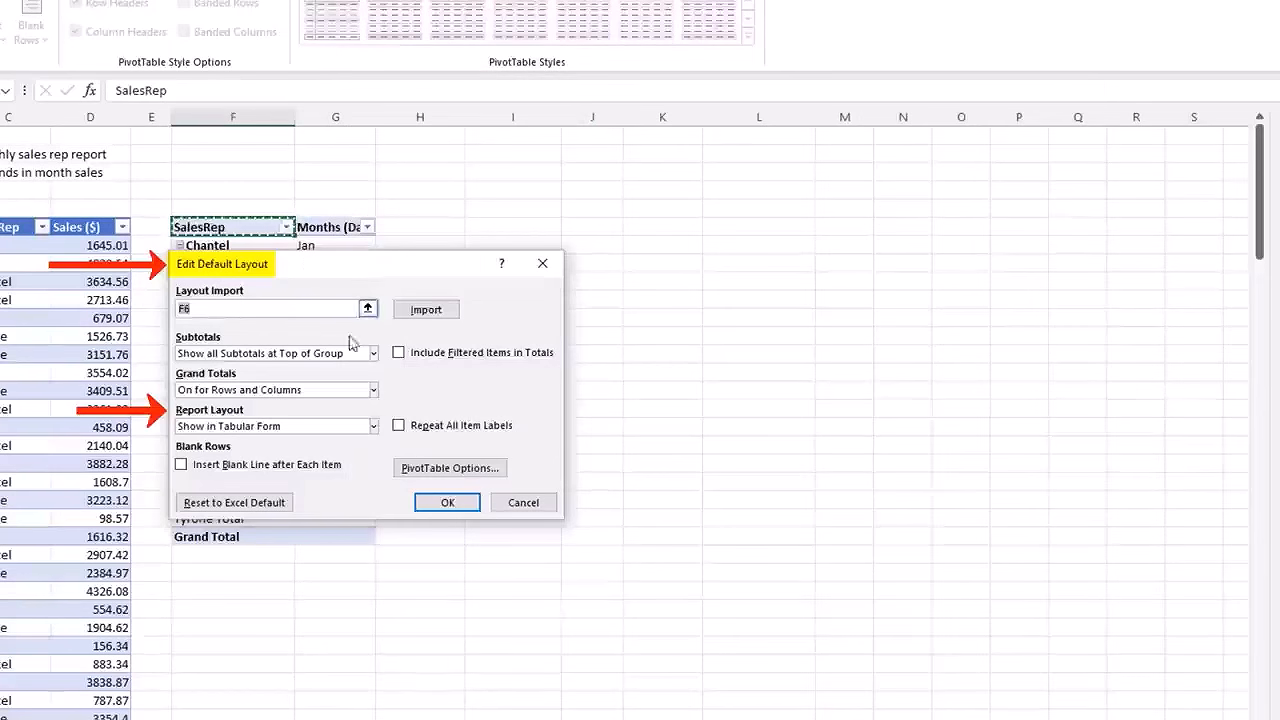
{"action": "left_click", "coordinate": [375, 430]}
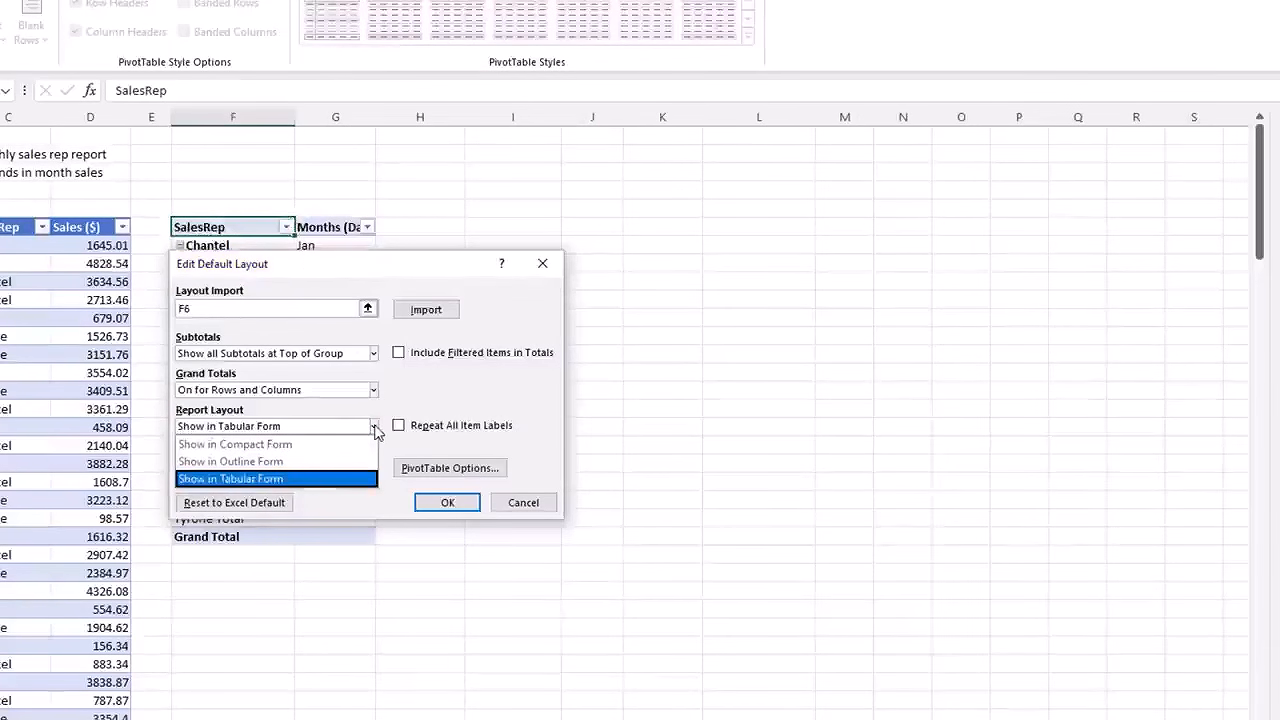
{"action": "left_click", "coordinate": [284, 480]}
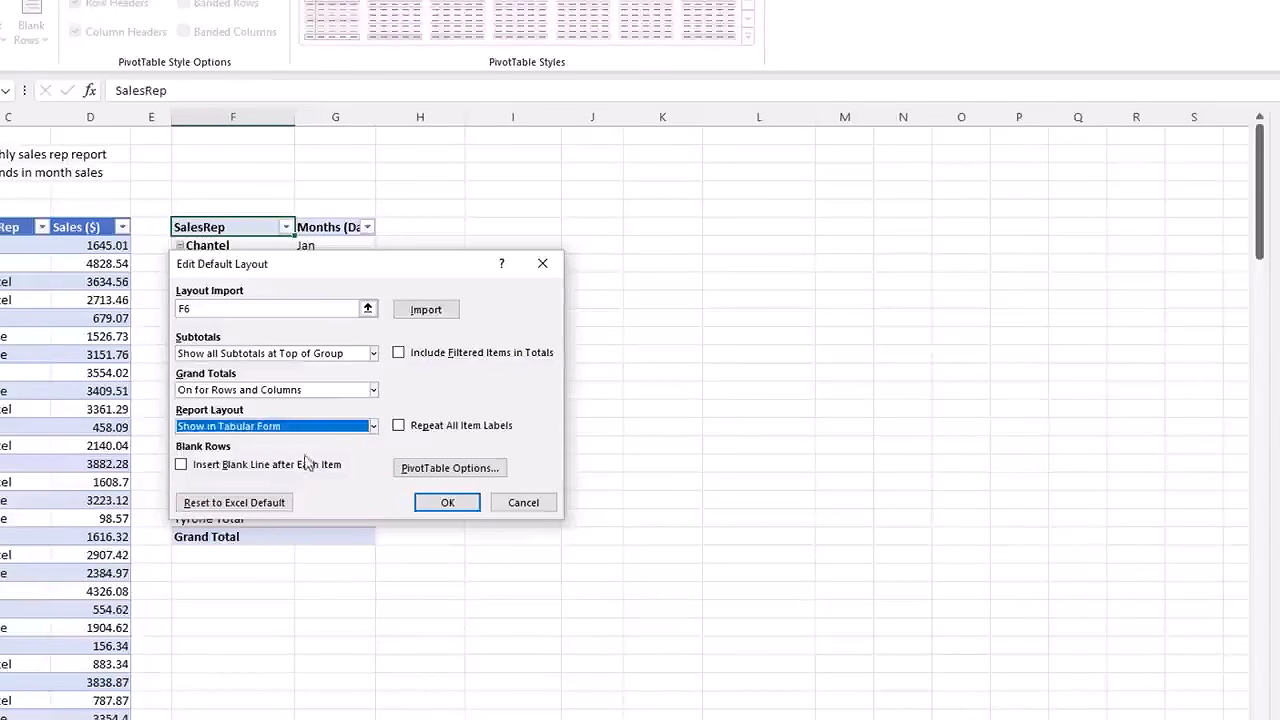
{"action": "left_click", "coordinate": [447, 502]}
{"action": "left_click", "coordinate": [968, 666]}
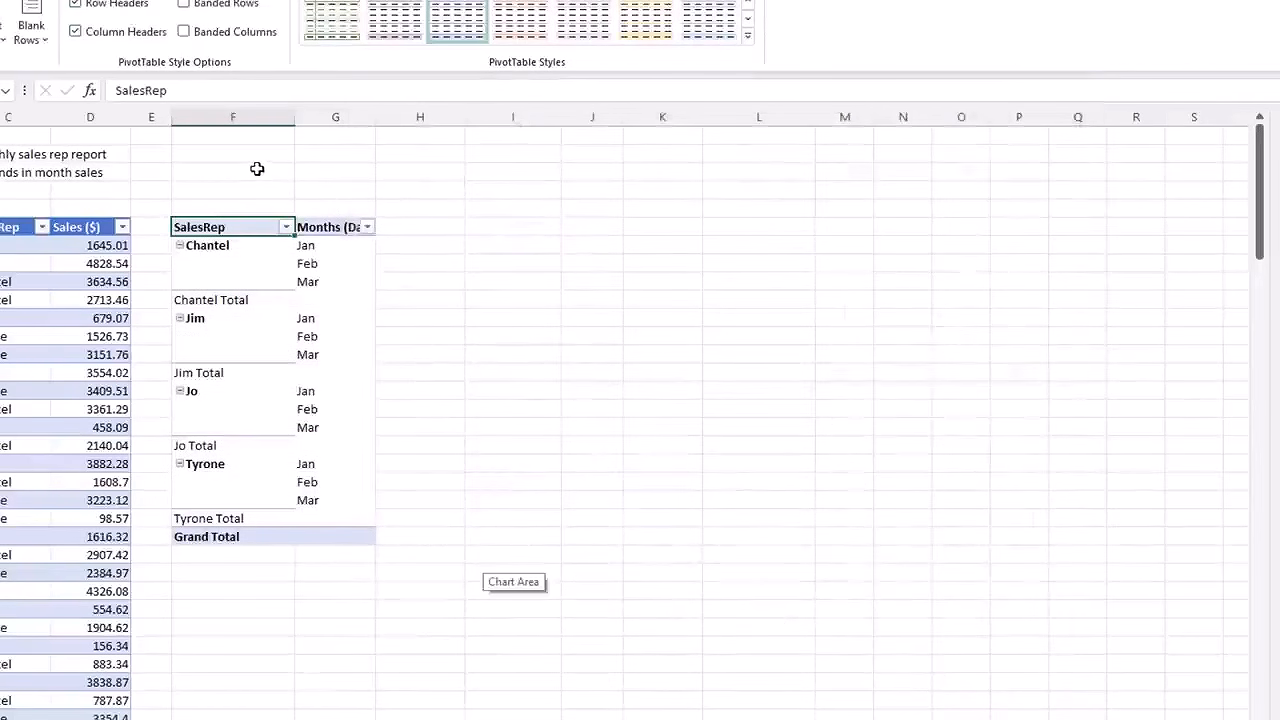
Rename the PivotTable's Months (Date) row header to Months.
{"action": "left_click", "coordinate": [348, 247]}
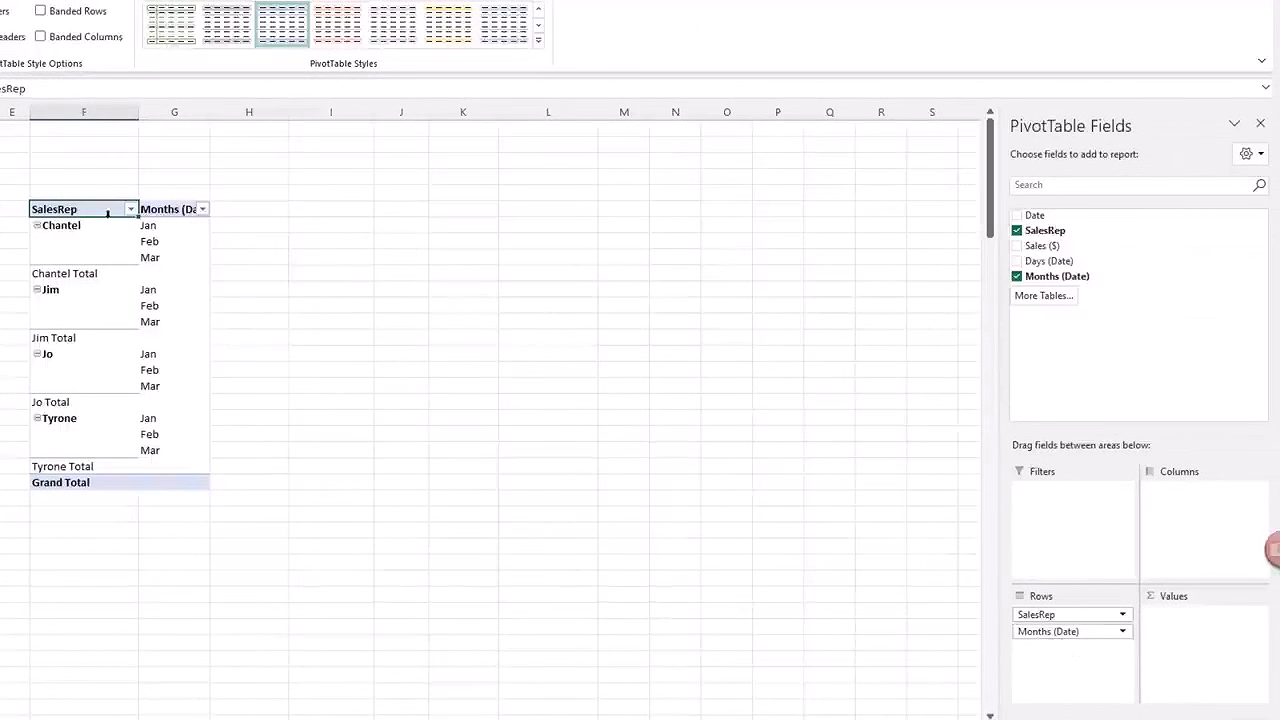
{"action": "left_click", "coordinate": [174, 209]}
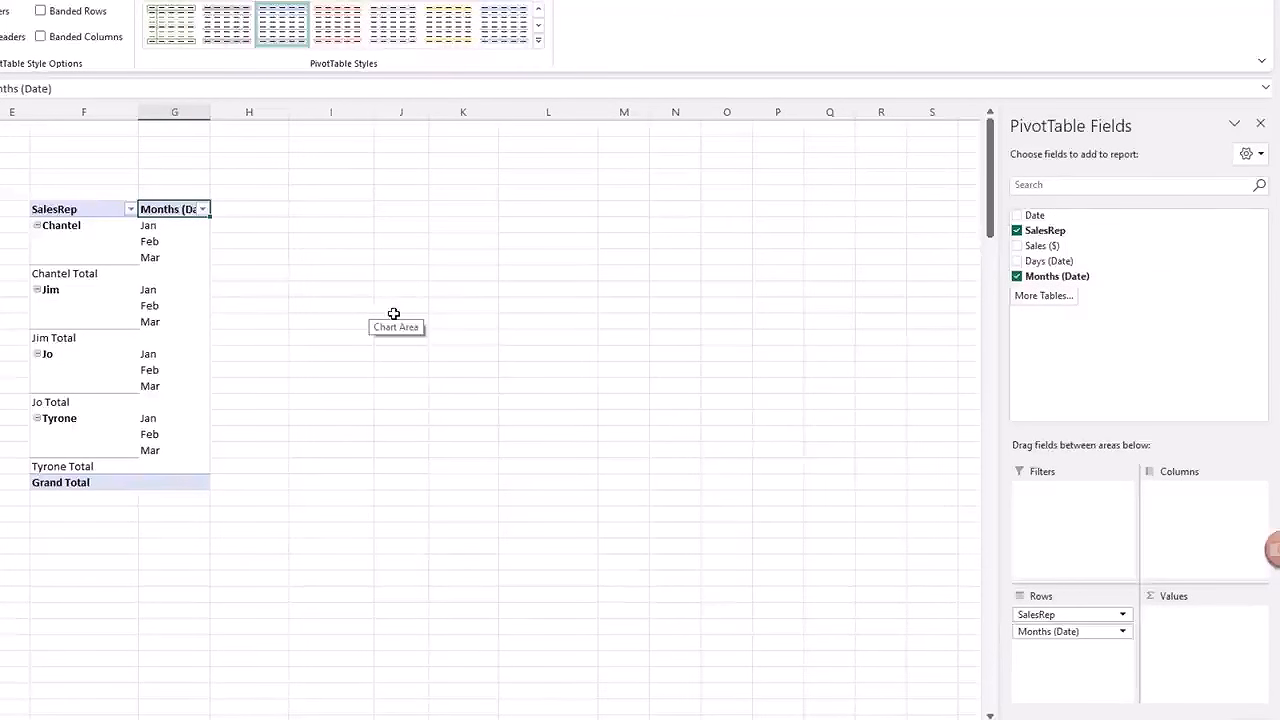
{"action": "type", "text": "Months"}
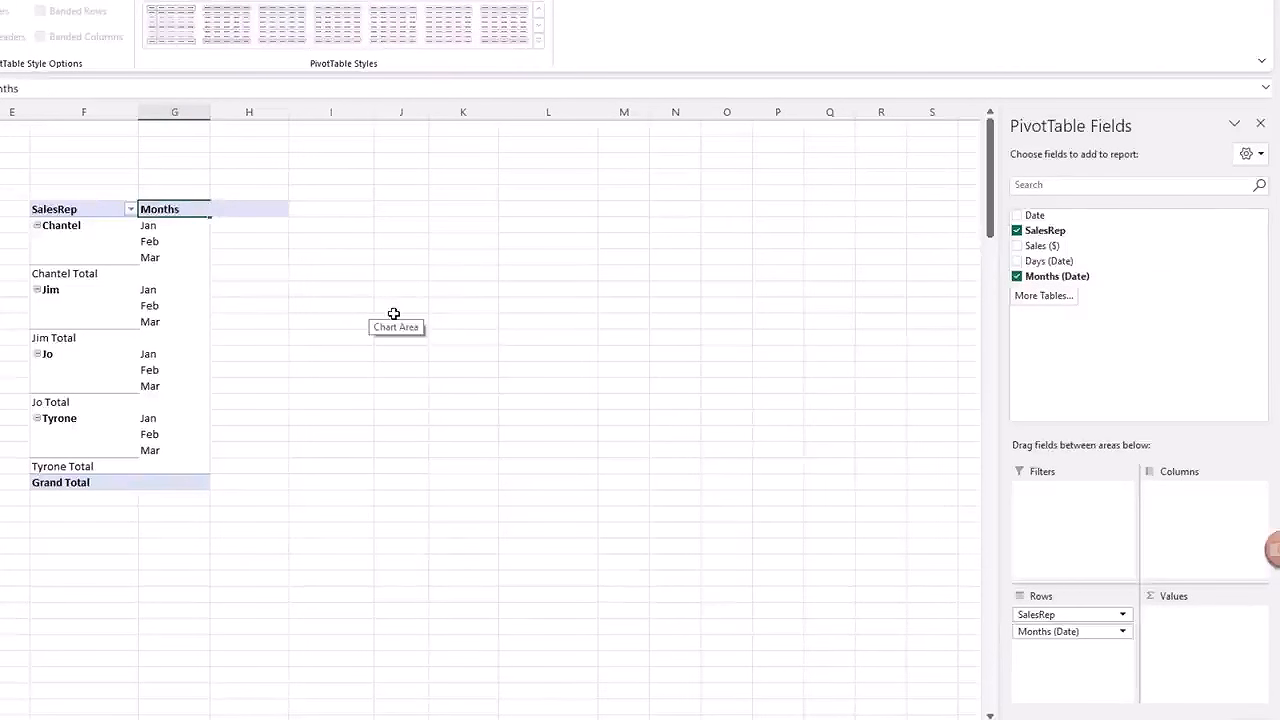
{"action": "key", "text": "Return"}
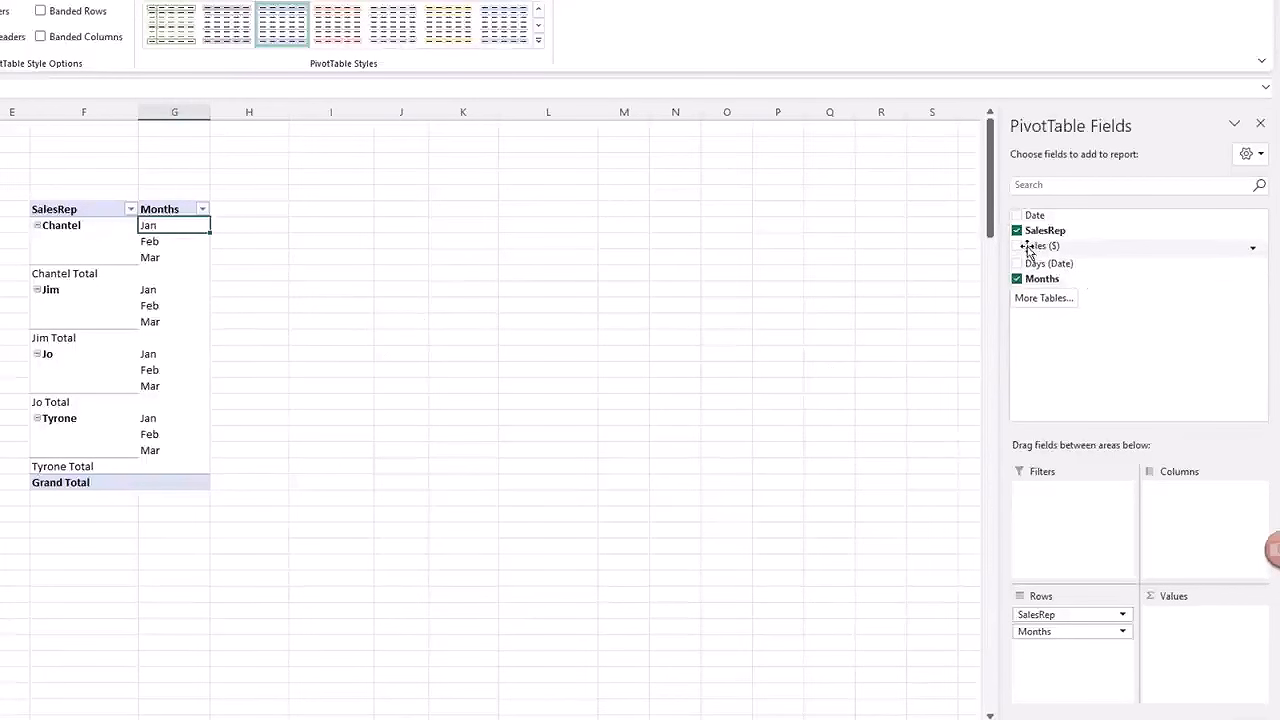
Try the Sales ($) field in the PivotTable's Values area, and remove it again.
{"action": "left_click_drag", "start_coordinate": [1030, 250], "coordinate": [1199, 643]}
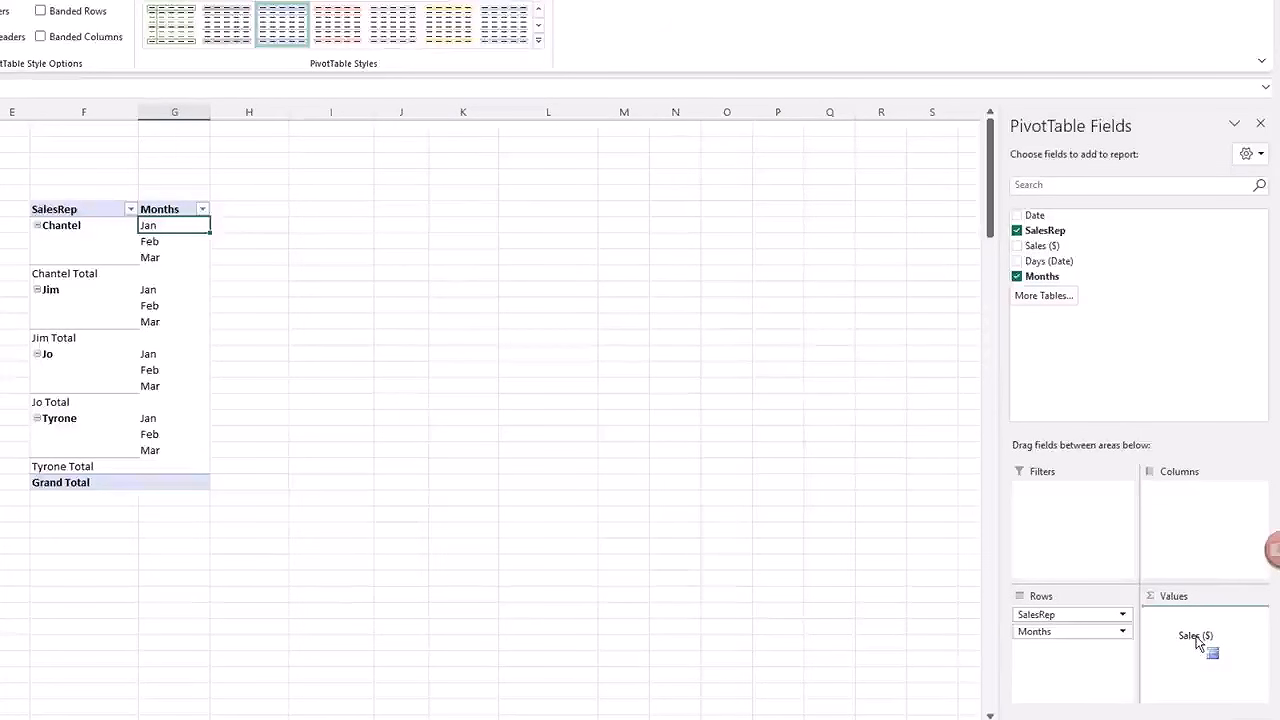
{"action": "left_click_drag", "start_coordinate": [1199, 643], "coordinate": [1198, 641]}
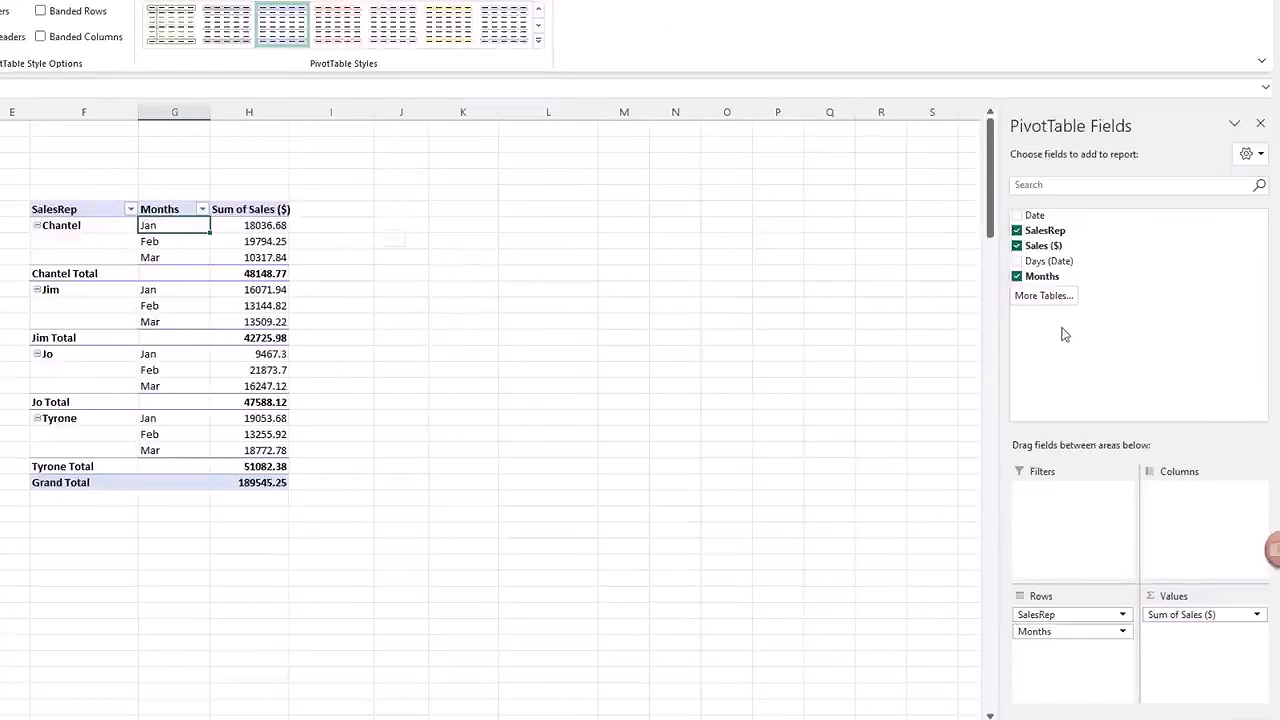
{"action": "left_click", "coordinate": [1017, 246]}
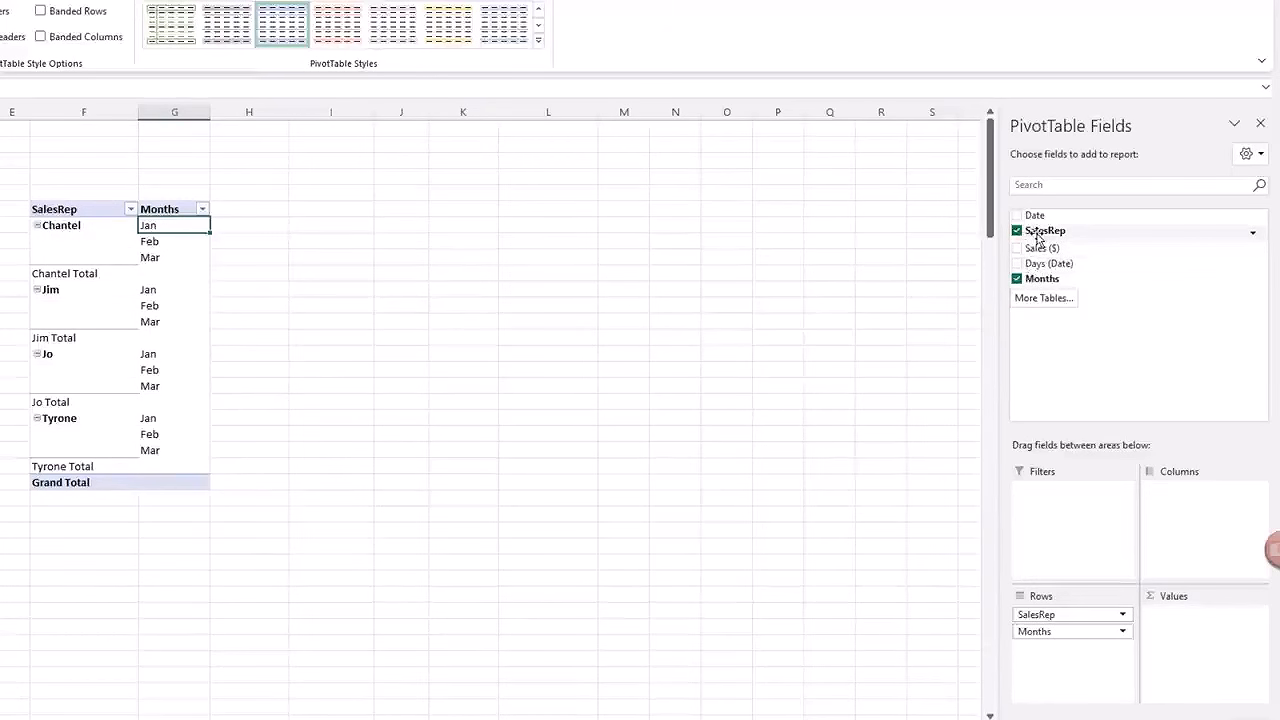
Try the SalesRep field in the PivotTable's Values area, and remove it again.
{"action": "left_click_drag", "start_coordinate": [1037, 237], "coordinate": [1196, 636]}
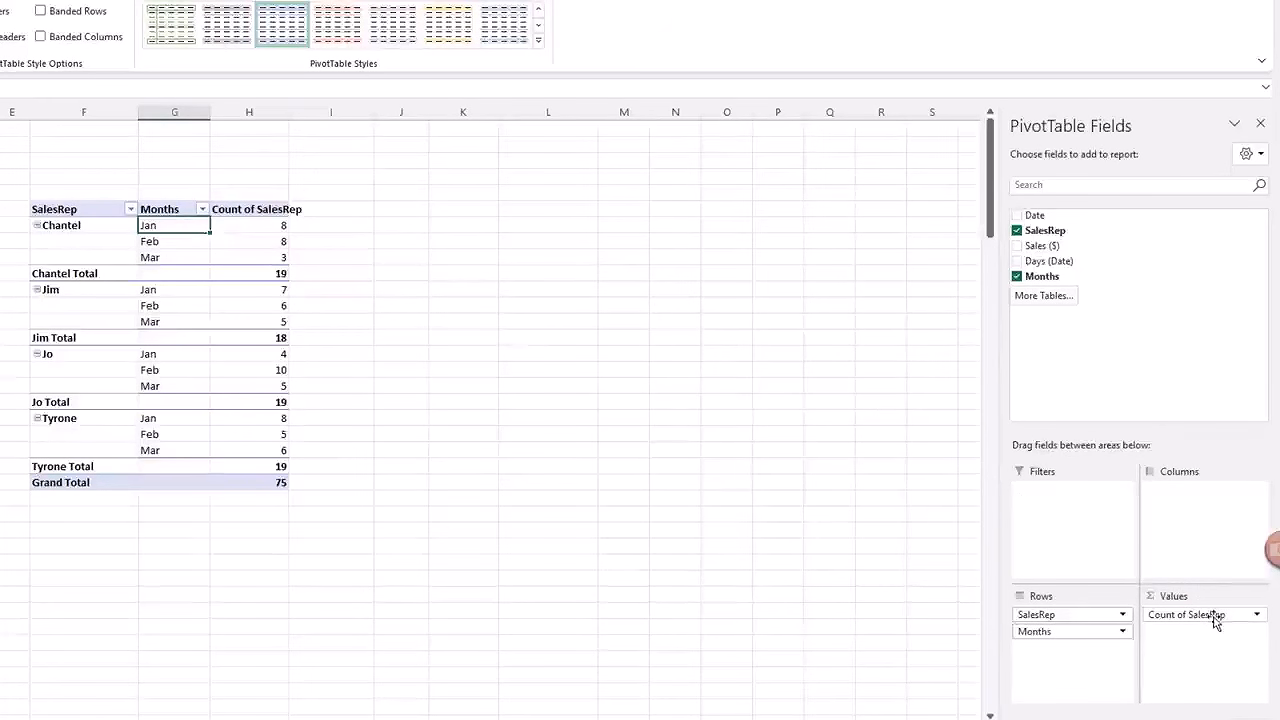
{"action": "left_click", "coordinate": [1258, 615]}
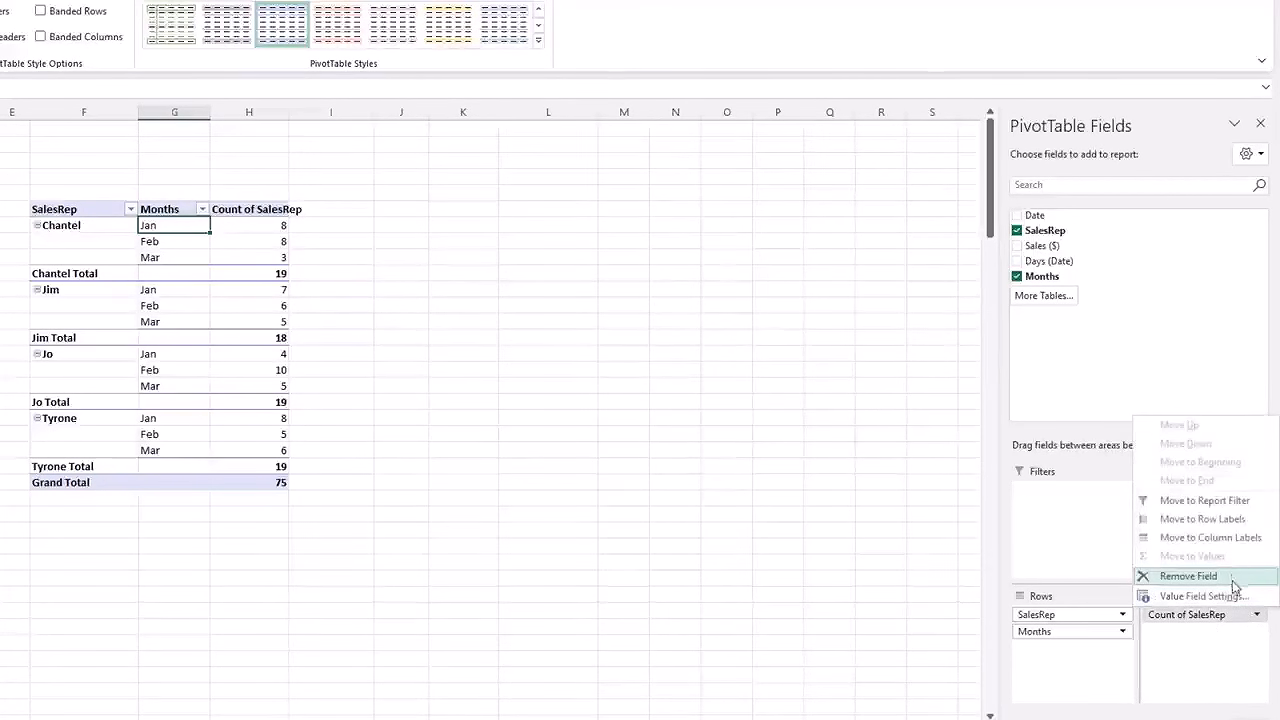
{"action": "left_click", "coordinate": [1233, 580]}
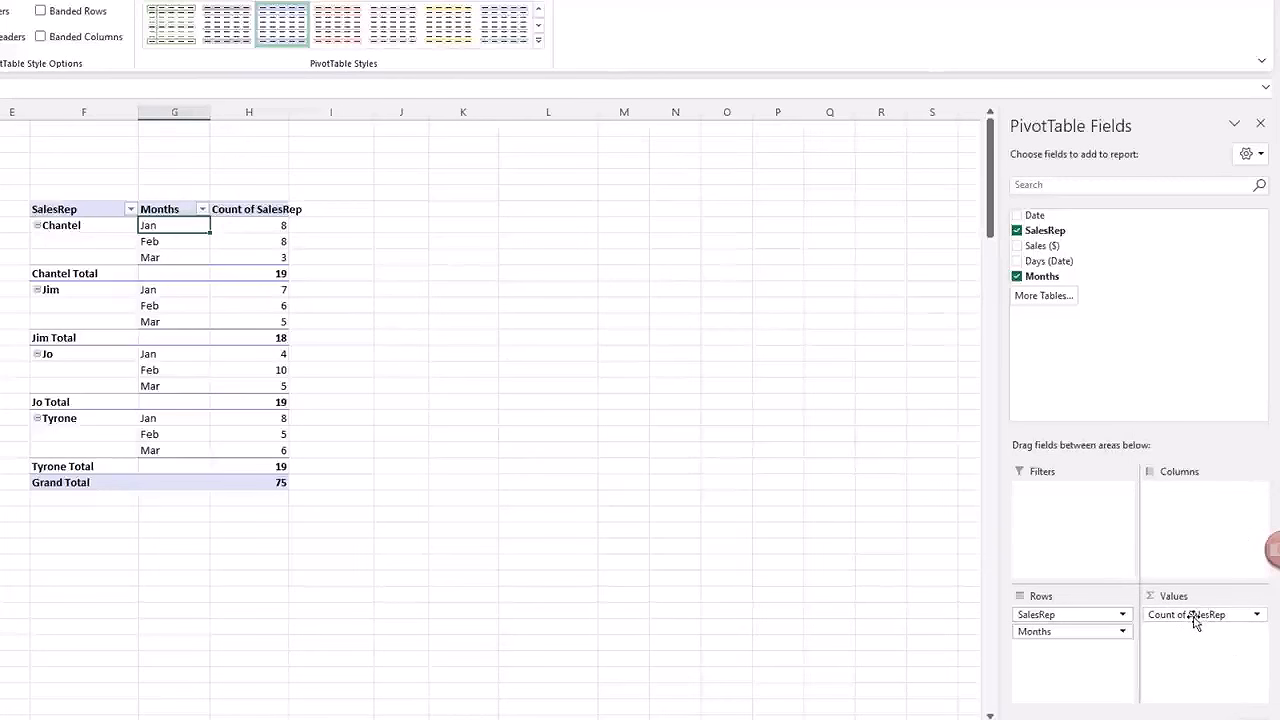
{"action": "left_click_drag", "start_coordinate": [1192, 615], "coordinate": [773, 433]}
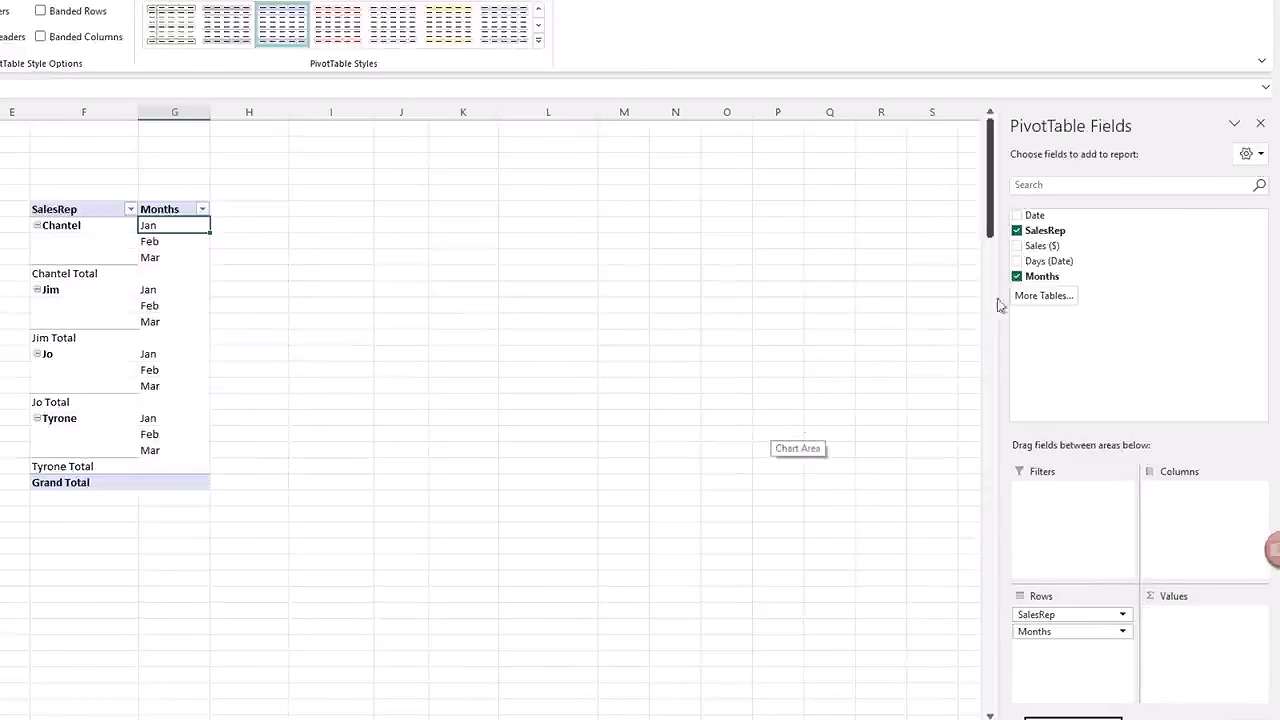
Add the Sales ($) field to the PivotTable's values and check the monthly sums against the source table.
{"action": "left_click_drag", "start_coordinate": [1035, 246], "coordinate": [1183, 626]}
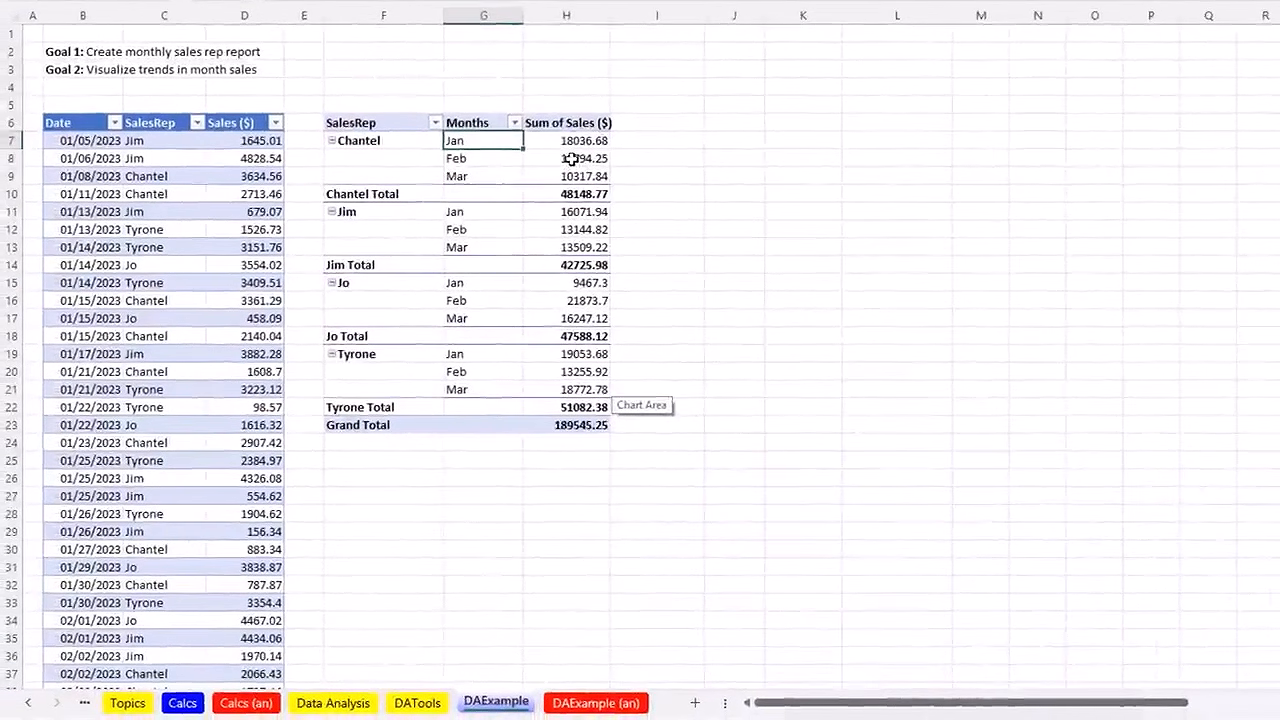
{"action": "left_click", "coordinate": [474, 187]}
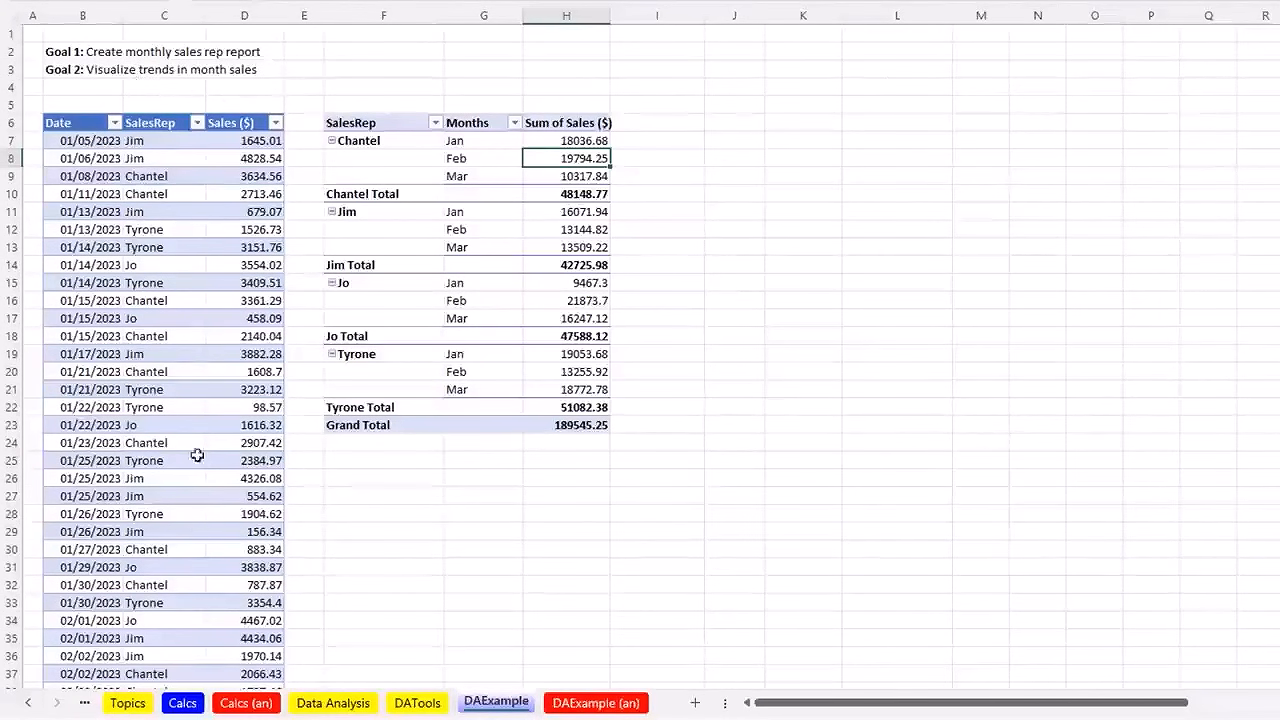
{"action": "scroll", "coordinate": [193, 557], "scroll_direction": "down", "scroll_amount": 5}
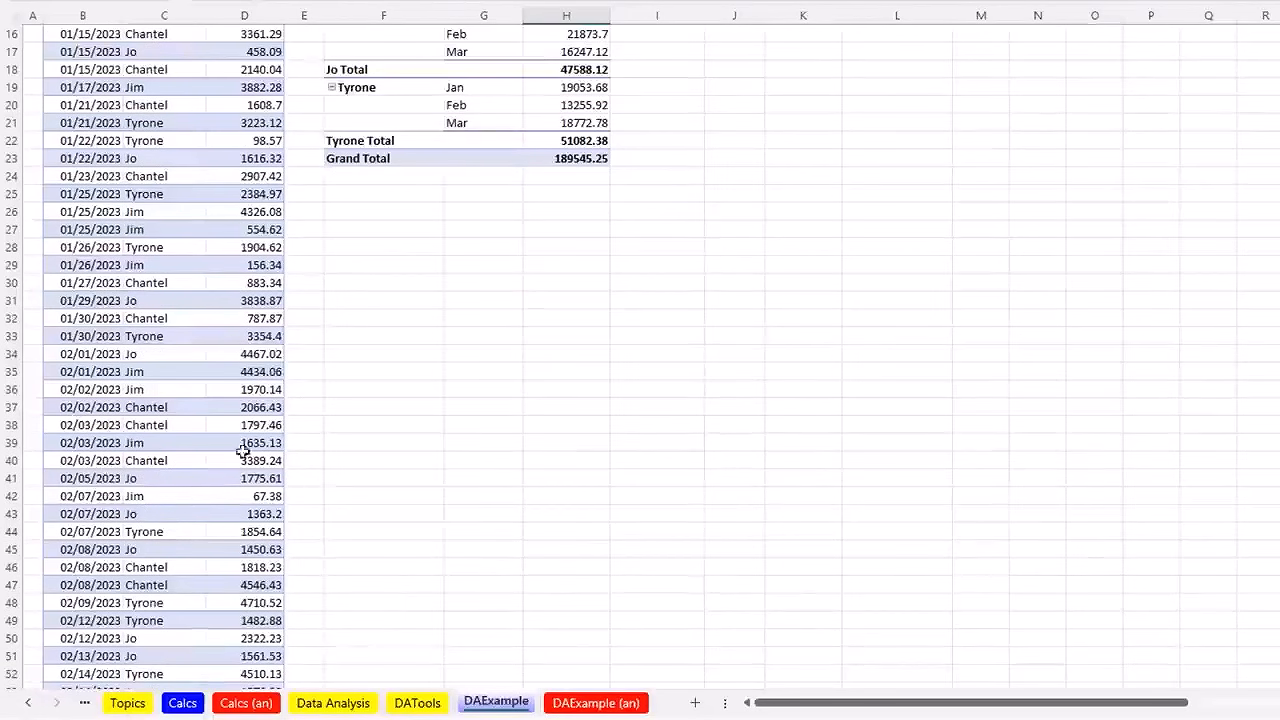
{"action": "scroll", "coordinate": [442, 377], "scroll_direction": "up", "scroll_amount": 5}
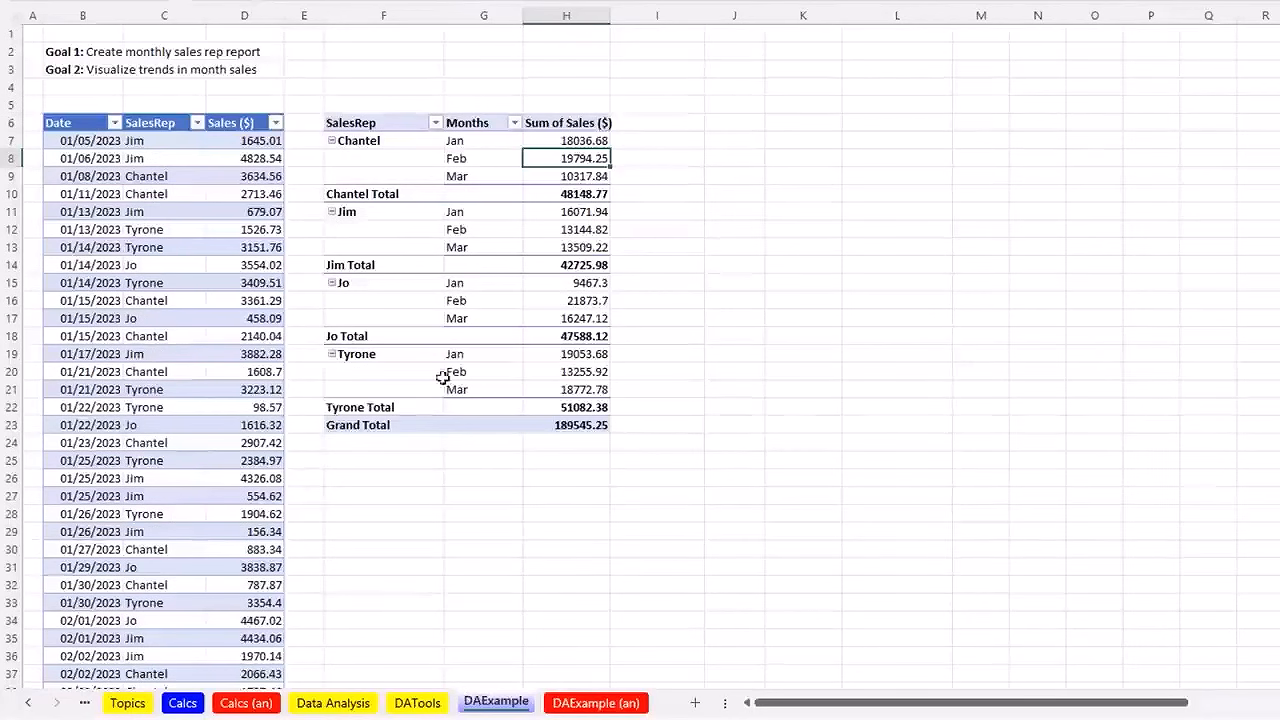
{"action": "left_click", "coordinate": [580, 176]}
{"action": "left_click", "coordinate": [582, 213]}
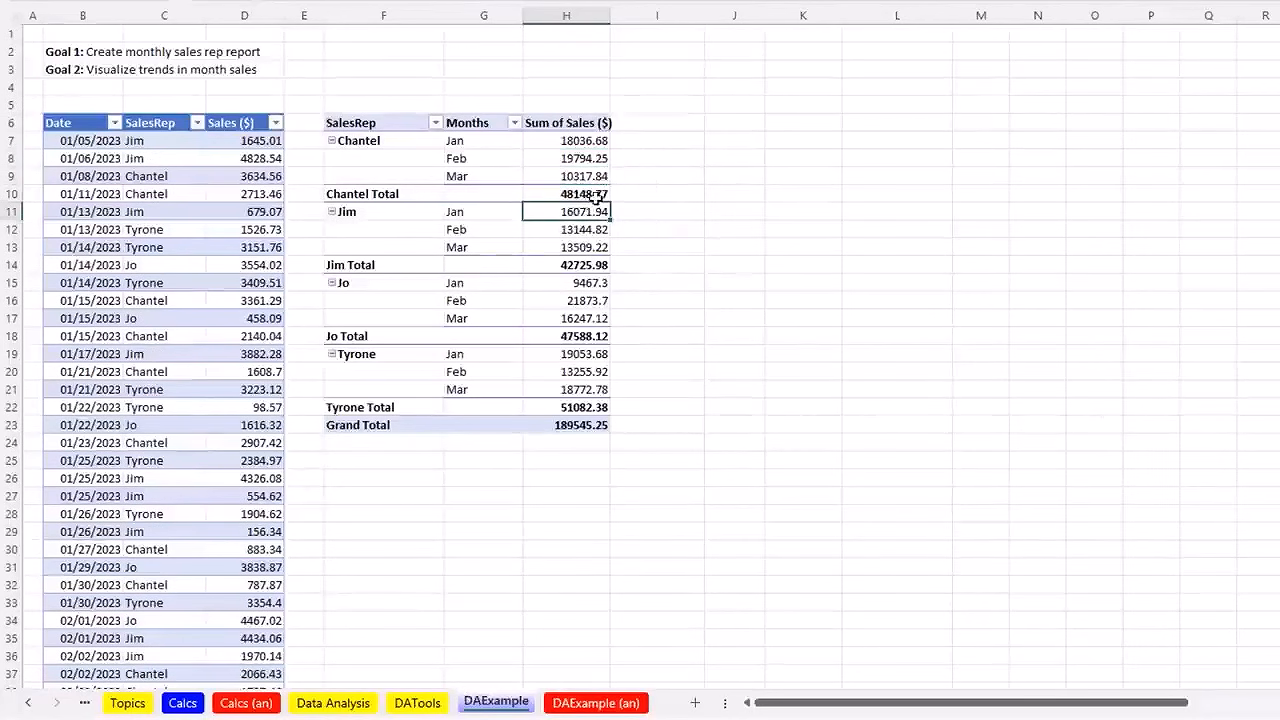
{"action": "left_click", "coordinate": [592, 197]}
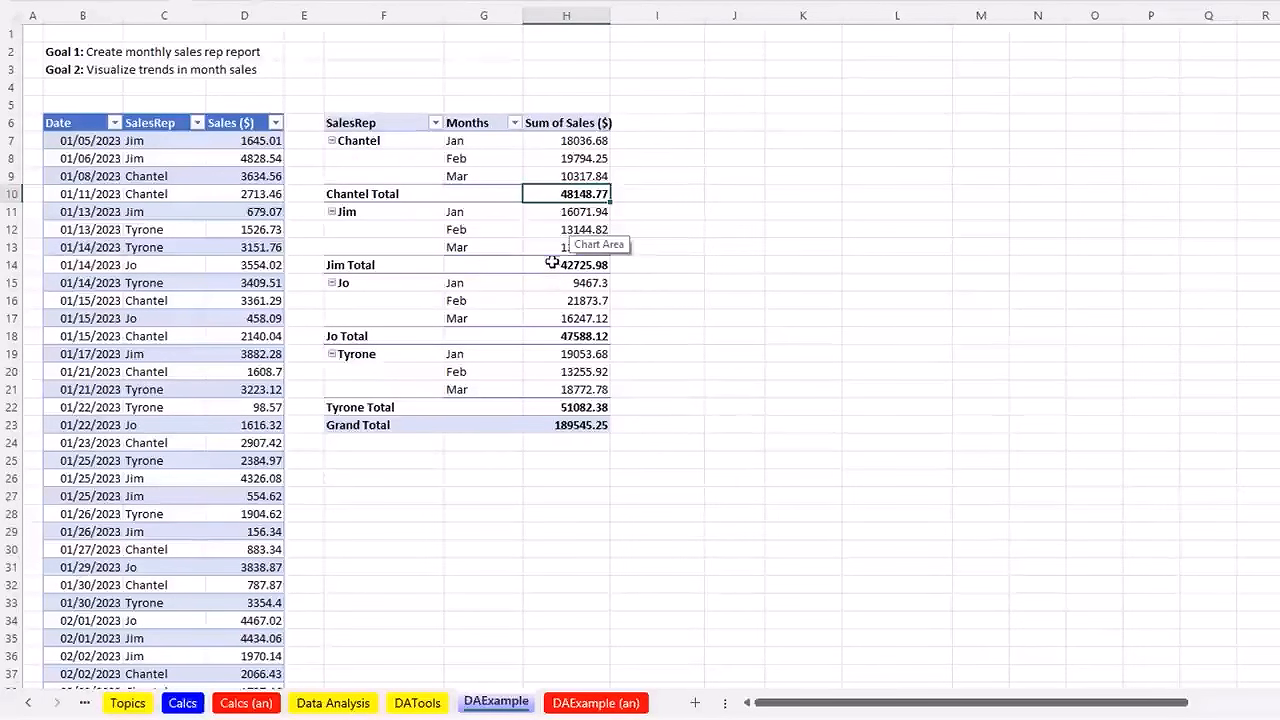
Examine the Summarize Values By and Show Values As options available for the Sum of Sales ($) field.
{"action": "right_click", "coordinate": [556, 160]}
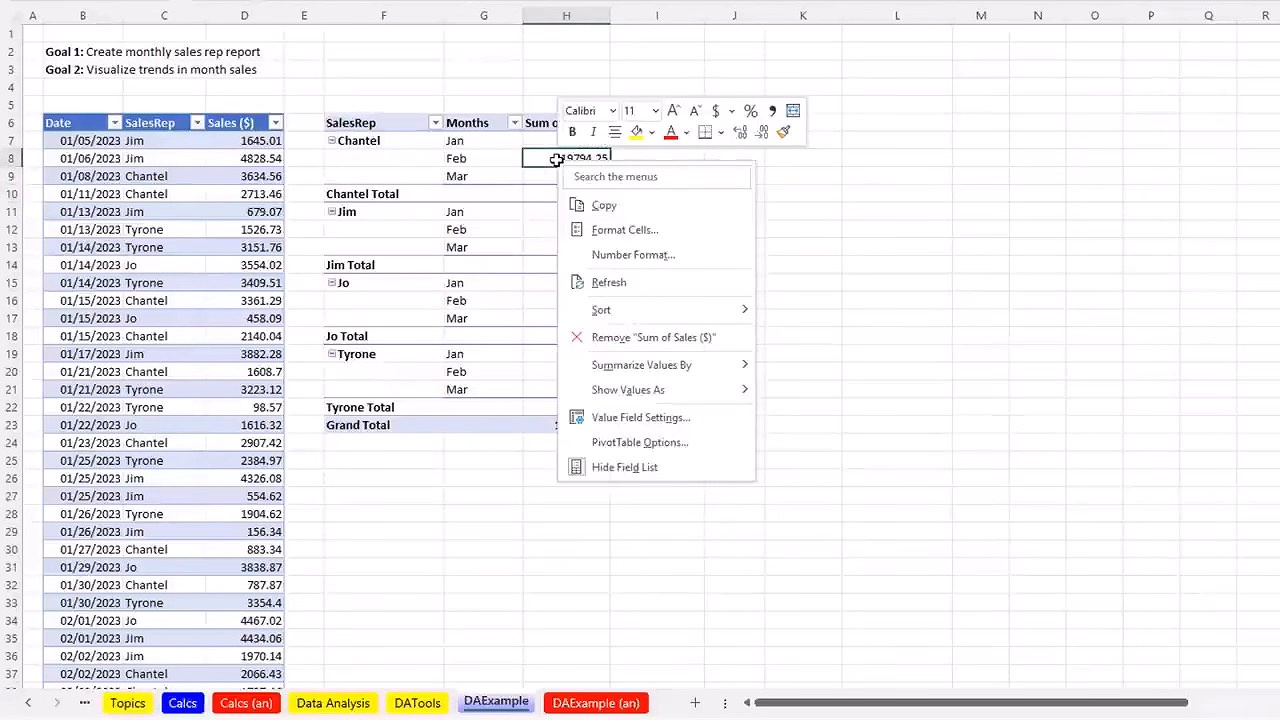
{"action": "mouse_move", "coordinate": [653, 368]}
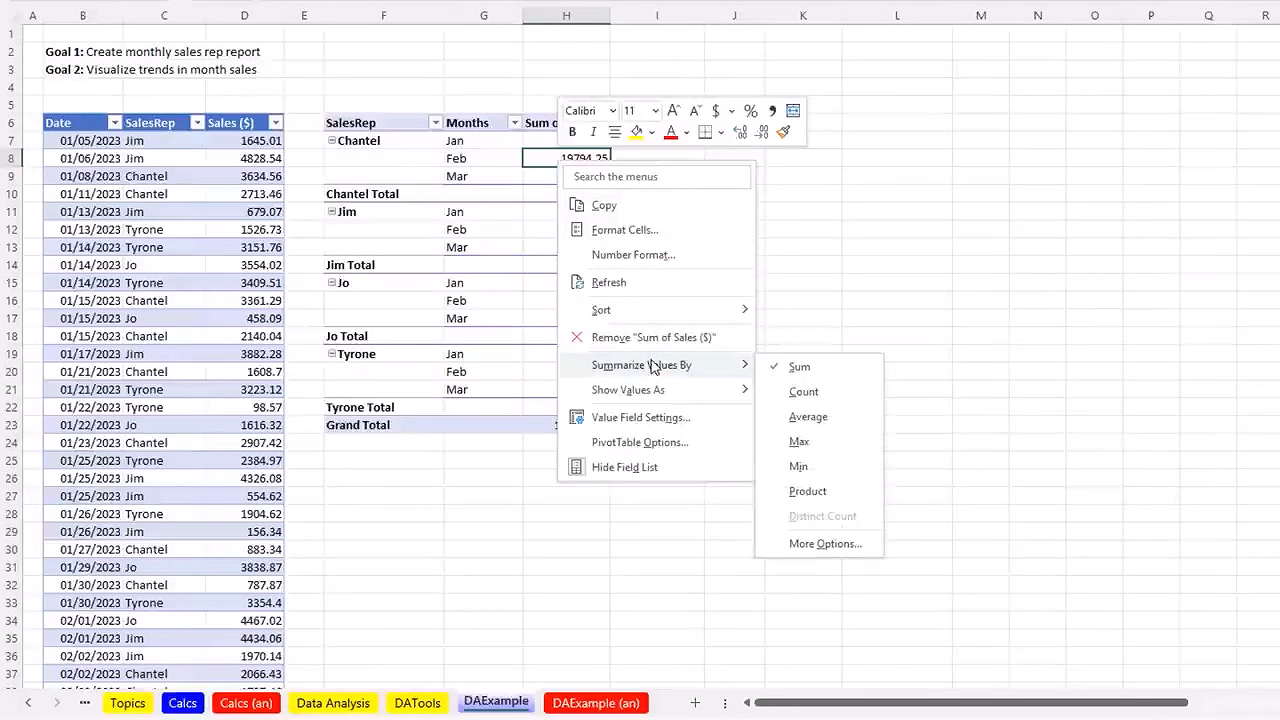
{"action": "mouse_move", "coordinate": [662, 393]}
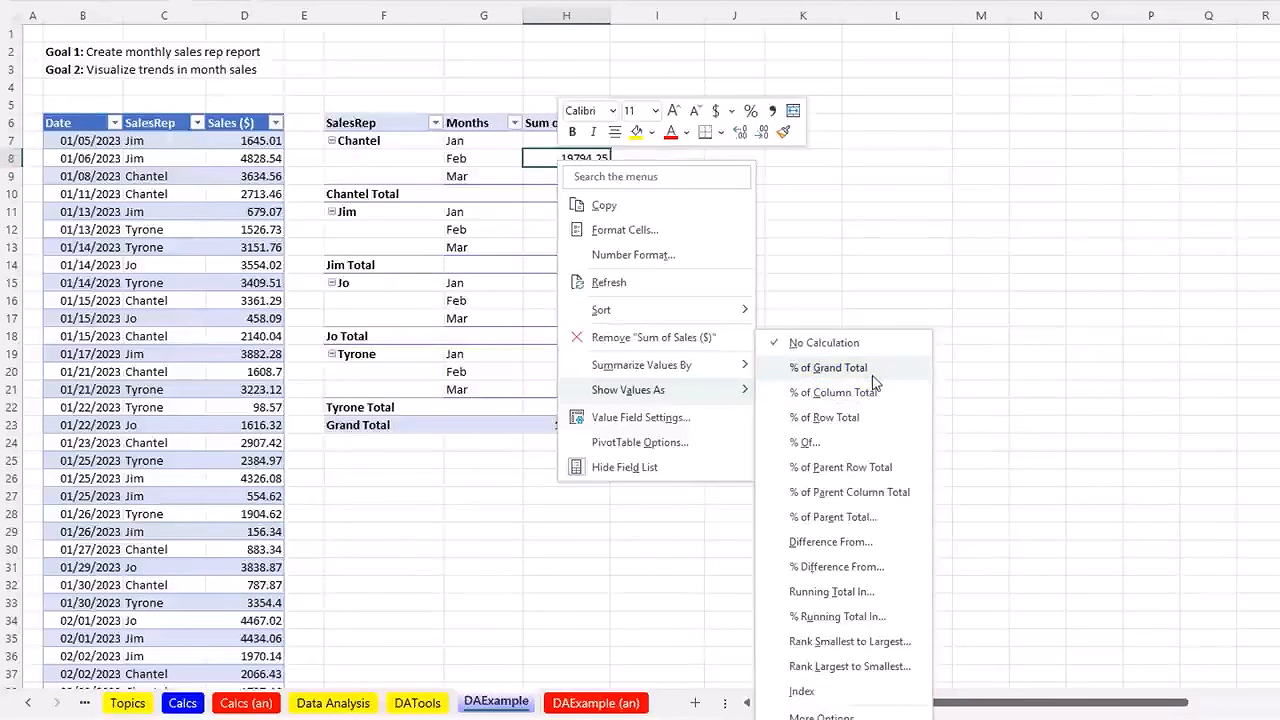
{"action": "key", "text": "Escape"}
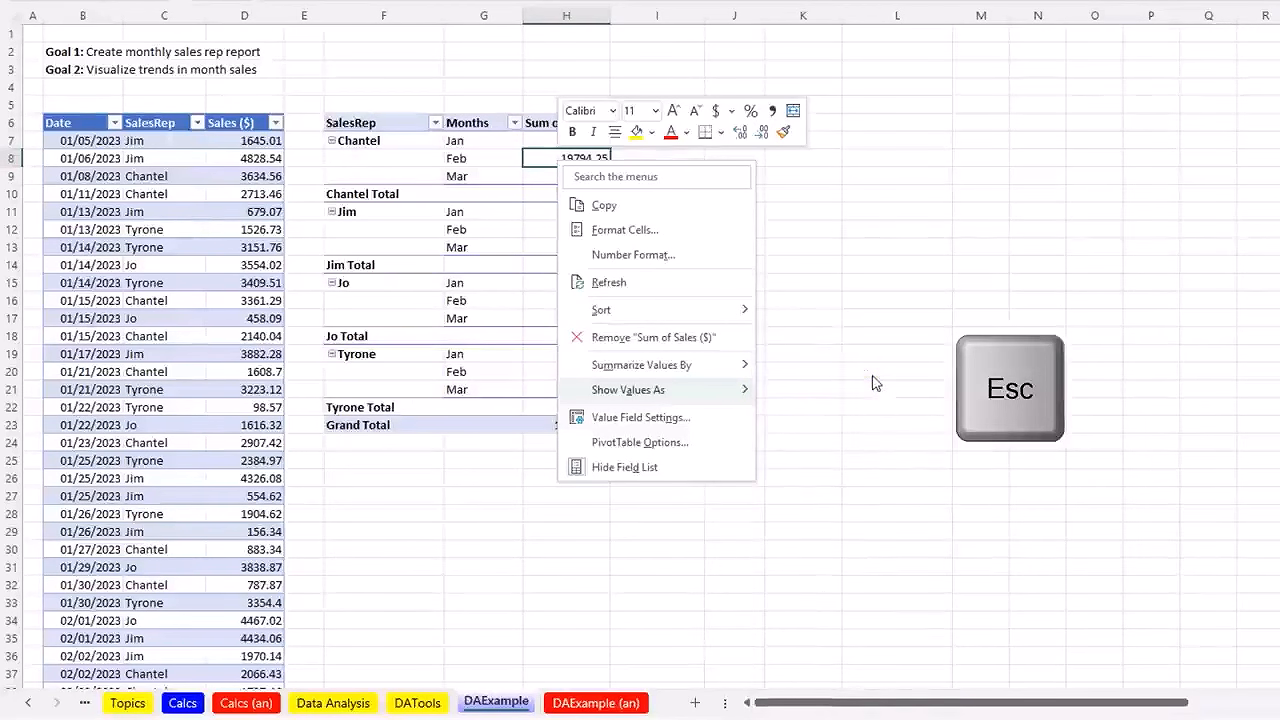
{"action": "key", "text": "Escape"}
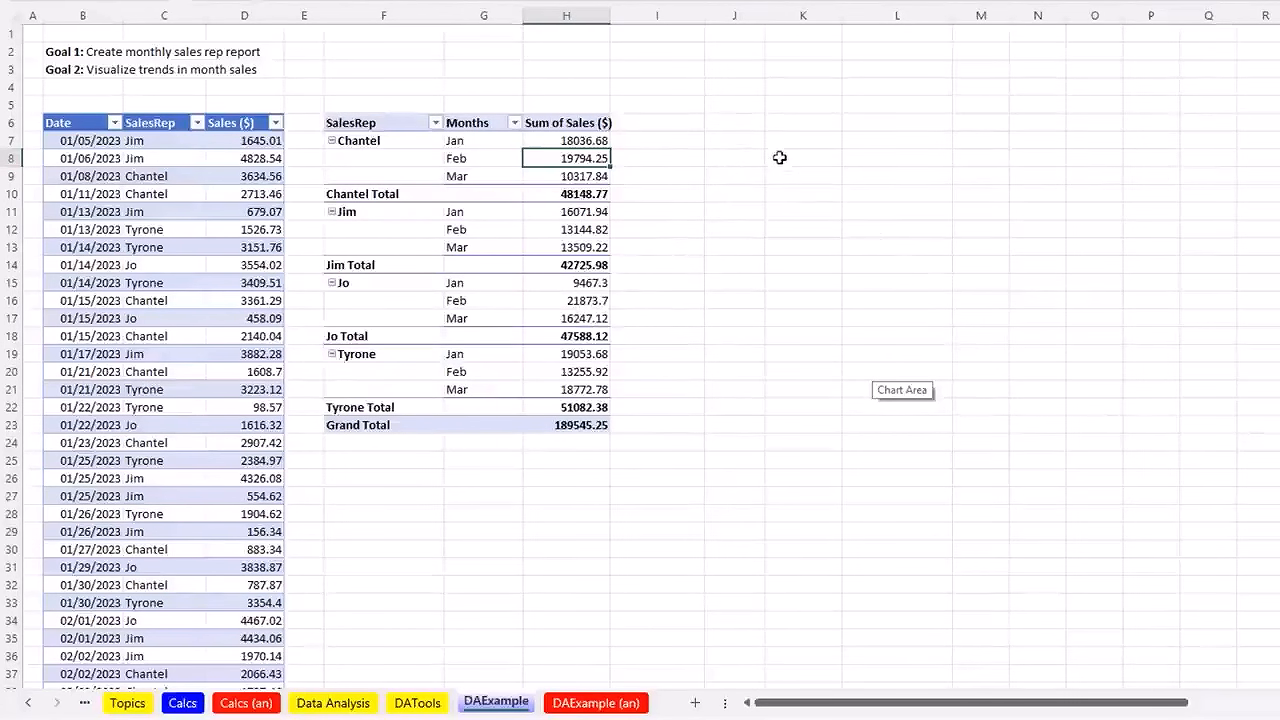
Examine the Format Cells options for a single Sum of Sales ($) value and close the dialog without changes.
{"action": "left_click_drag", "start_coordinate": [785, 141], "coordinate": [801, 370]}
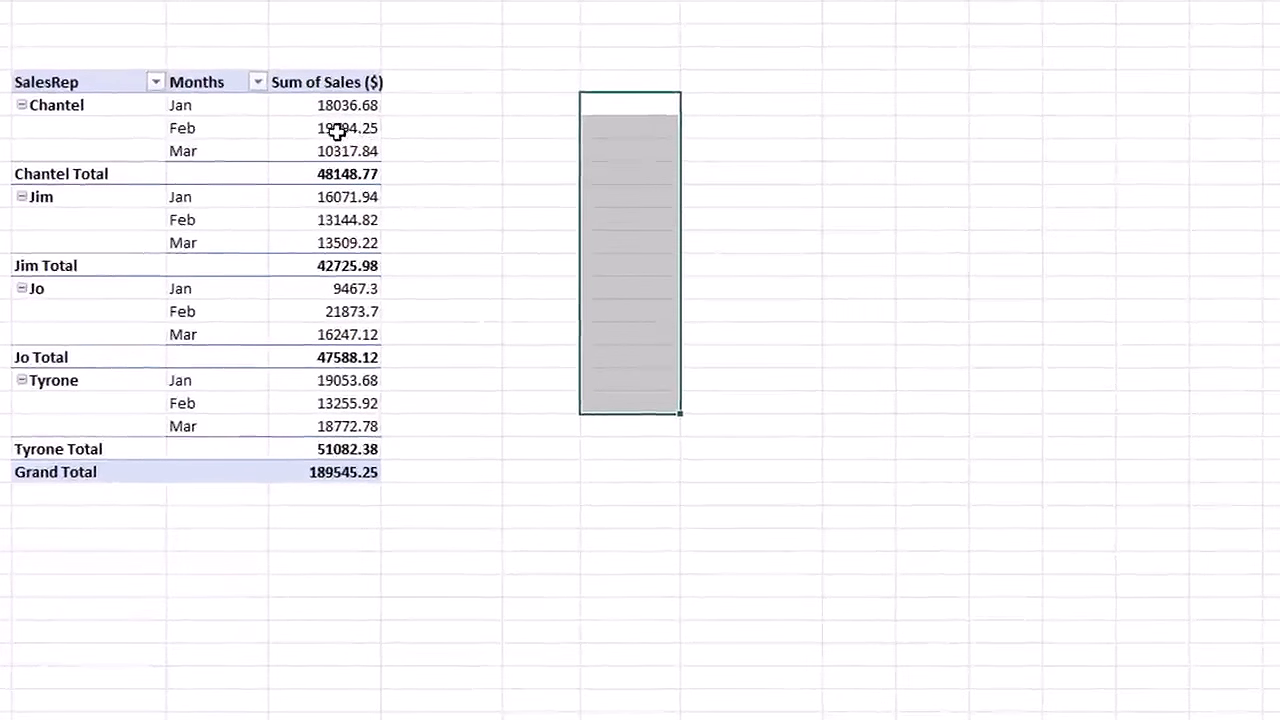
{"action": "left_click", "coordinate": [337, 131]}
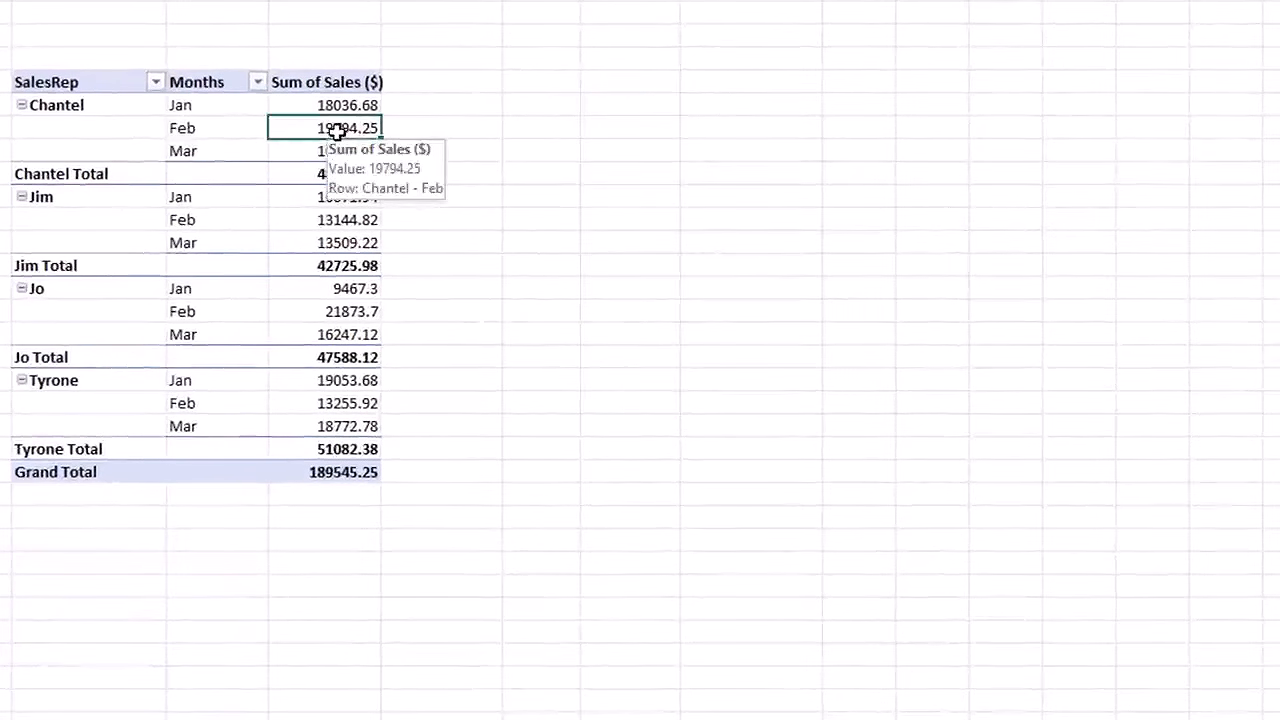
{"action": "left_click", "coordinate": [334, 219]}
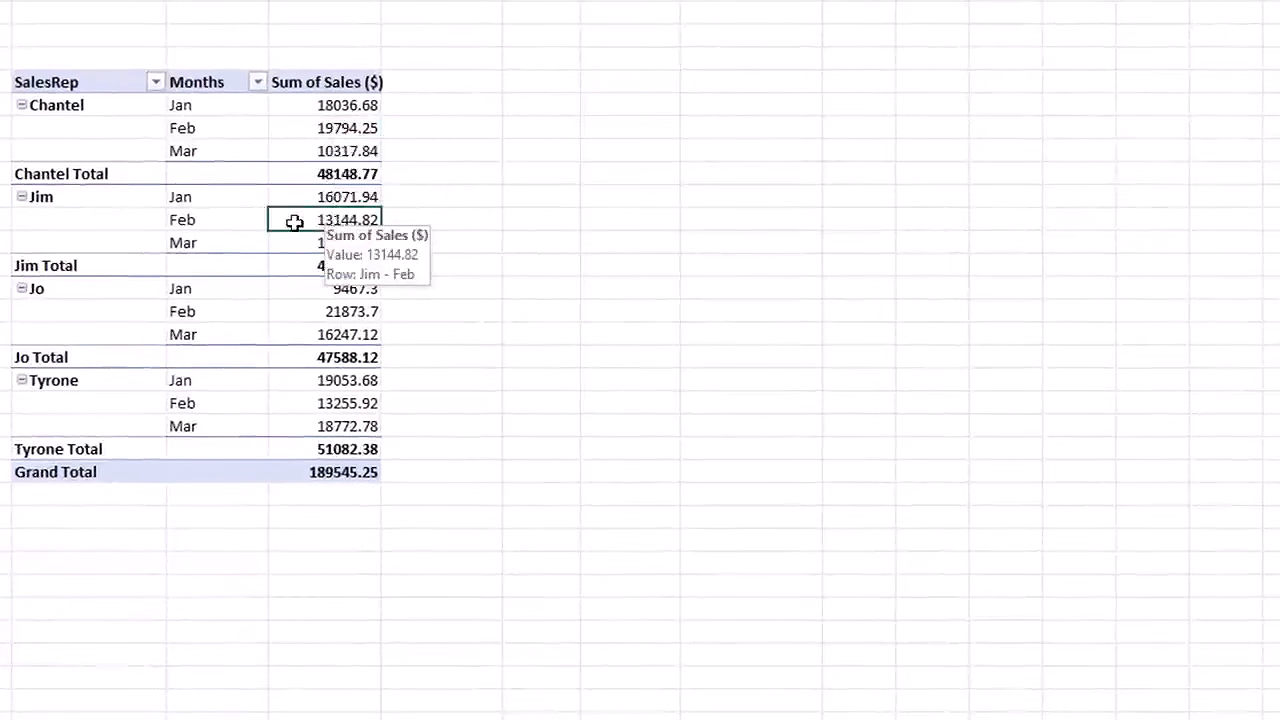
{"action": "right_click", "coordinate": [287, 222]}
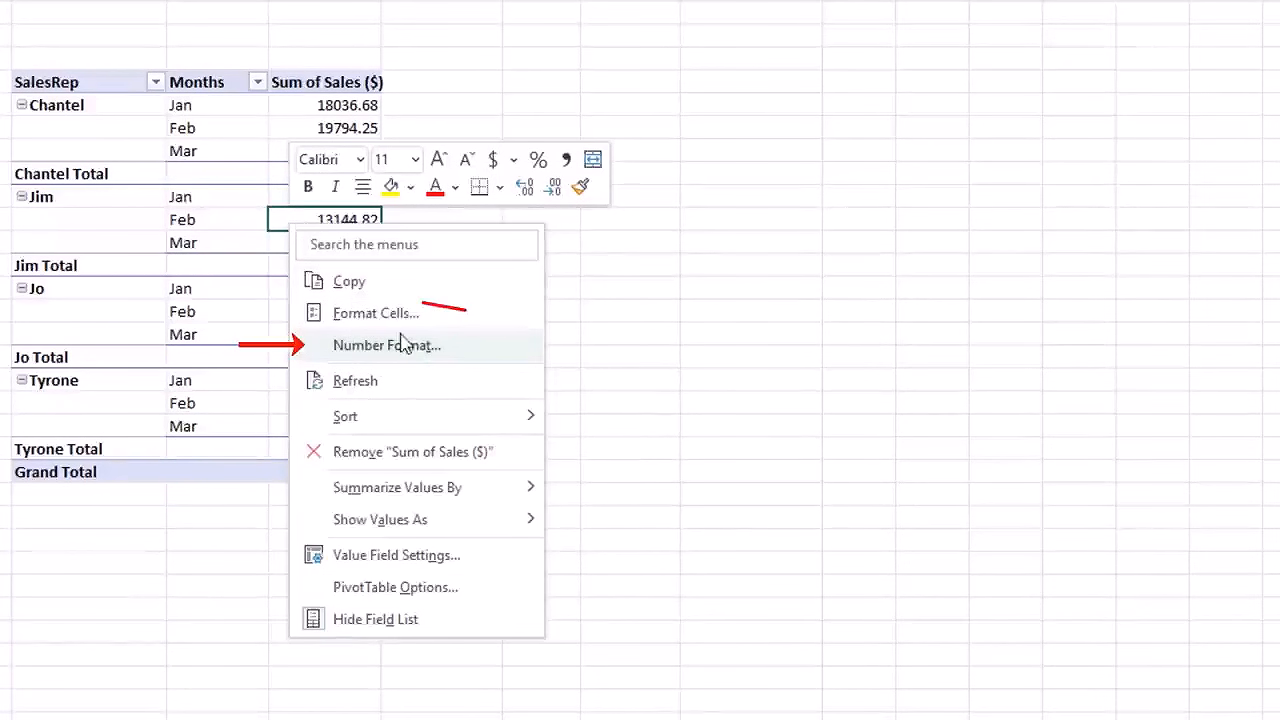
{"action": "left_click", "coordinate": [384, 316]}
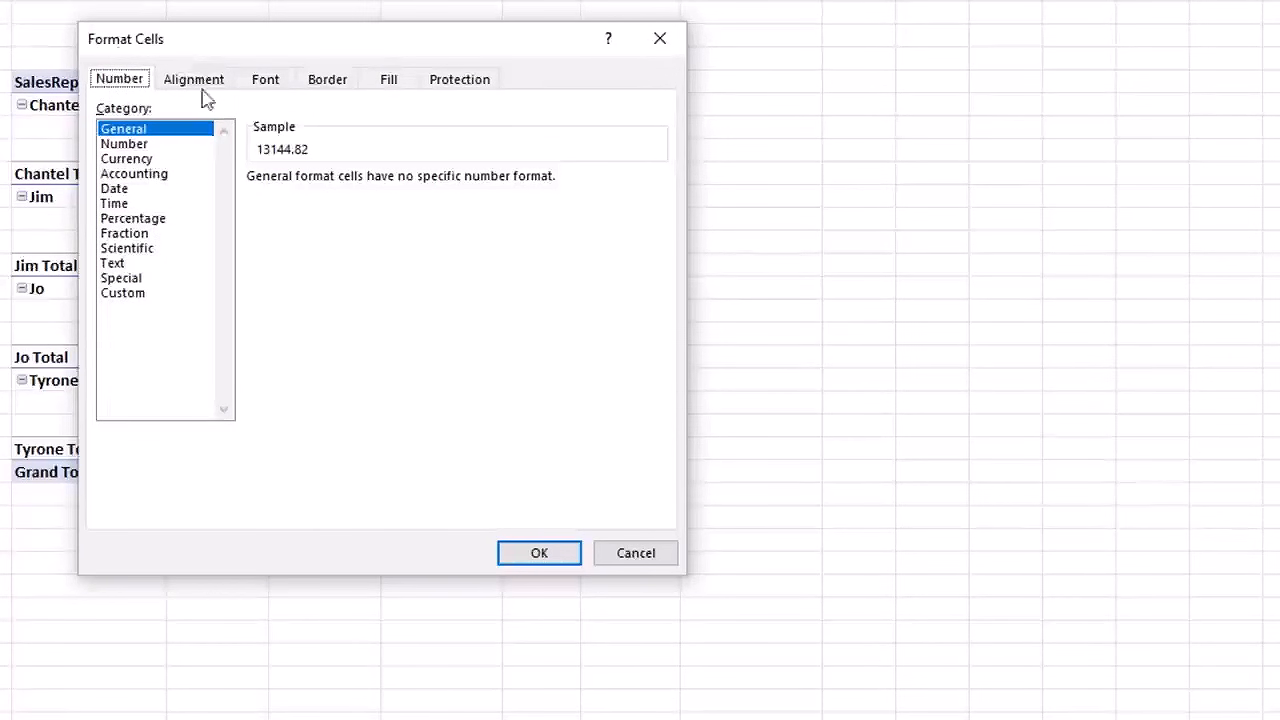
{"action": "key", "text": "Escape"}
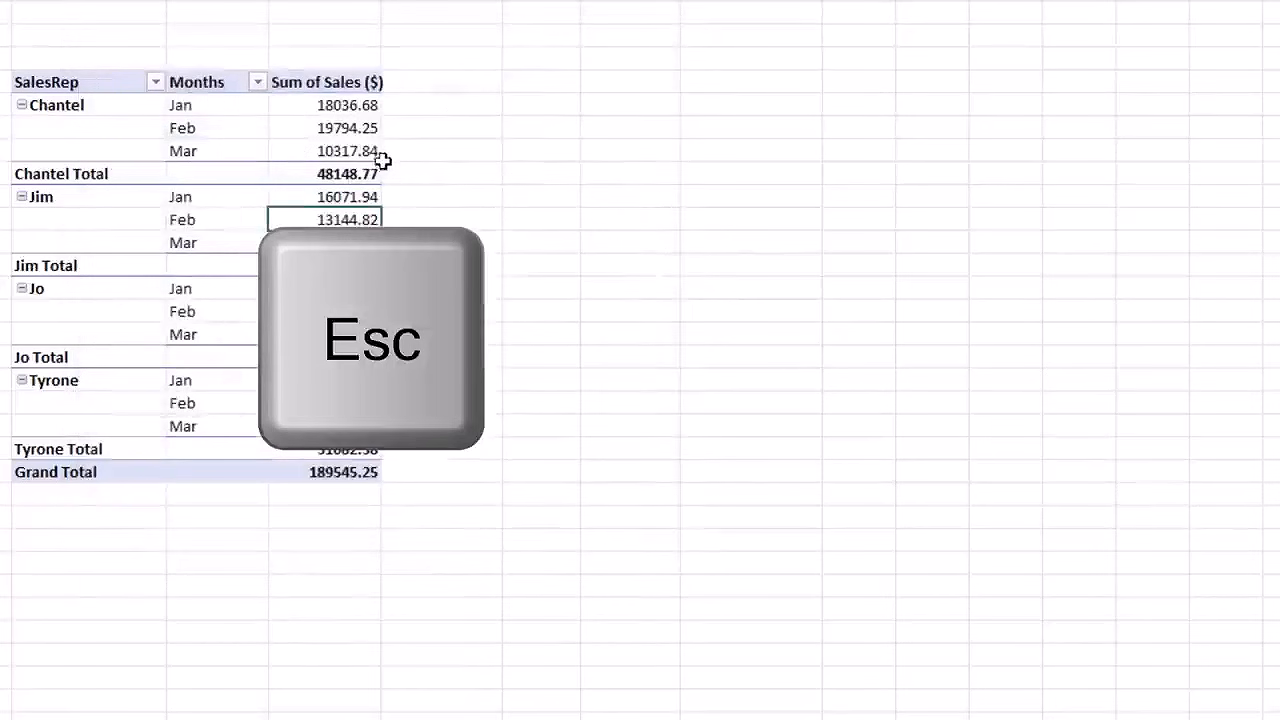
Set the Sum of Sales ($) field's number format to Number with 2 decimal places and the 1000 separator.
{"action": "right_click", "coordinate": [328, 222]}
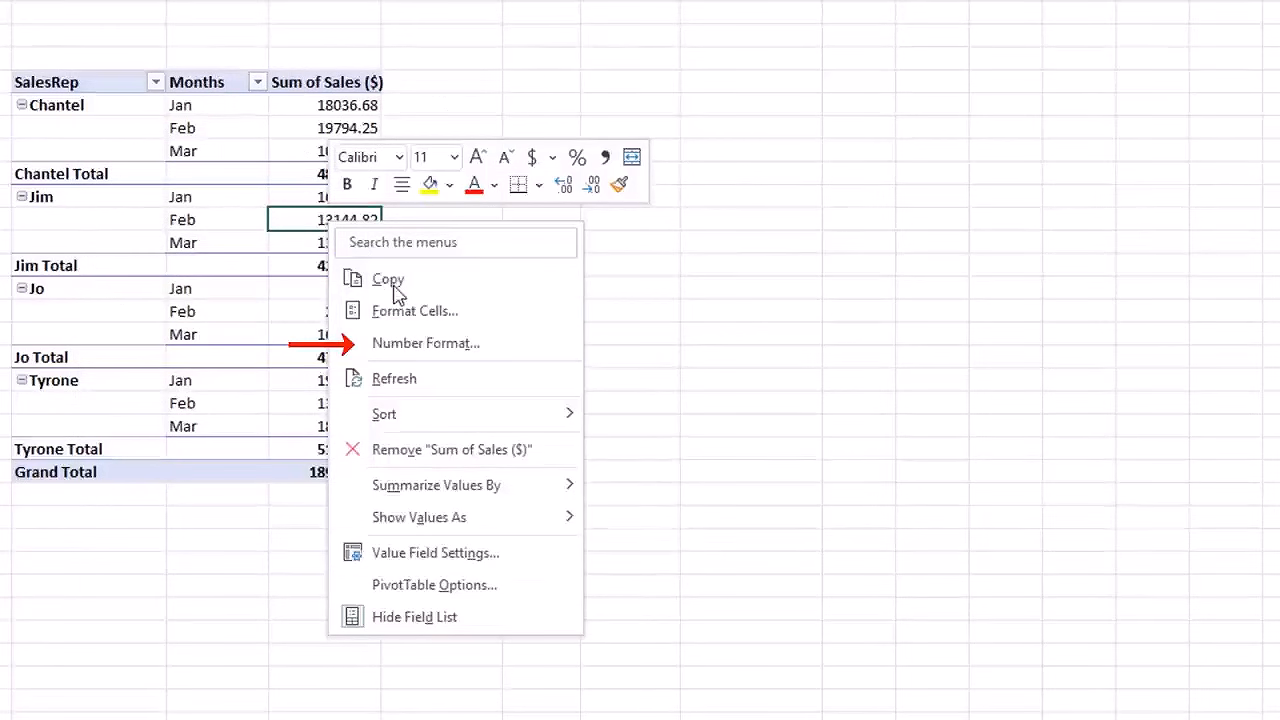
{"action": "left_click", "coordinate": [420, 345]}
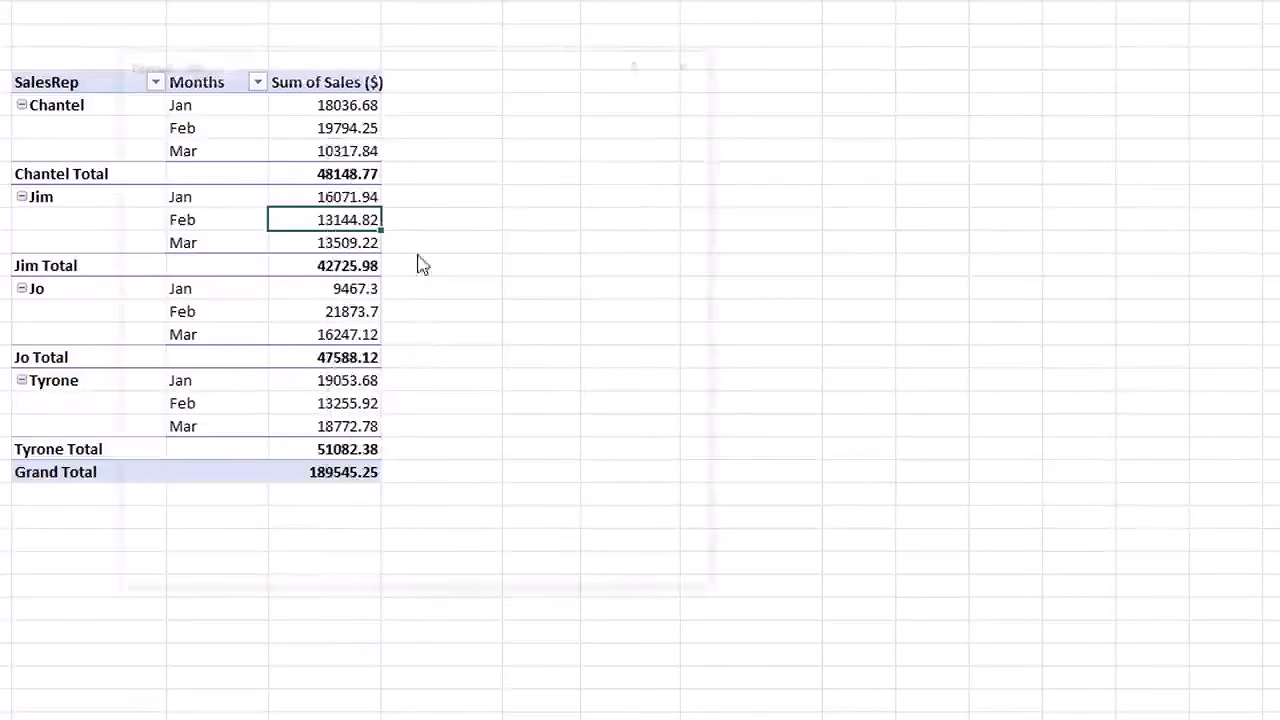
{"action": "left_click_drag", "start_coordinate": [377, 69], "coordinate": [681, 109]}
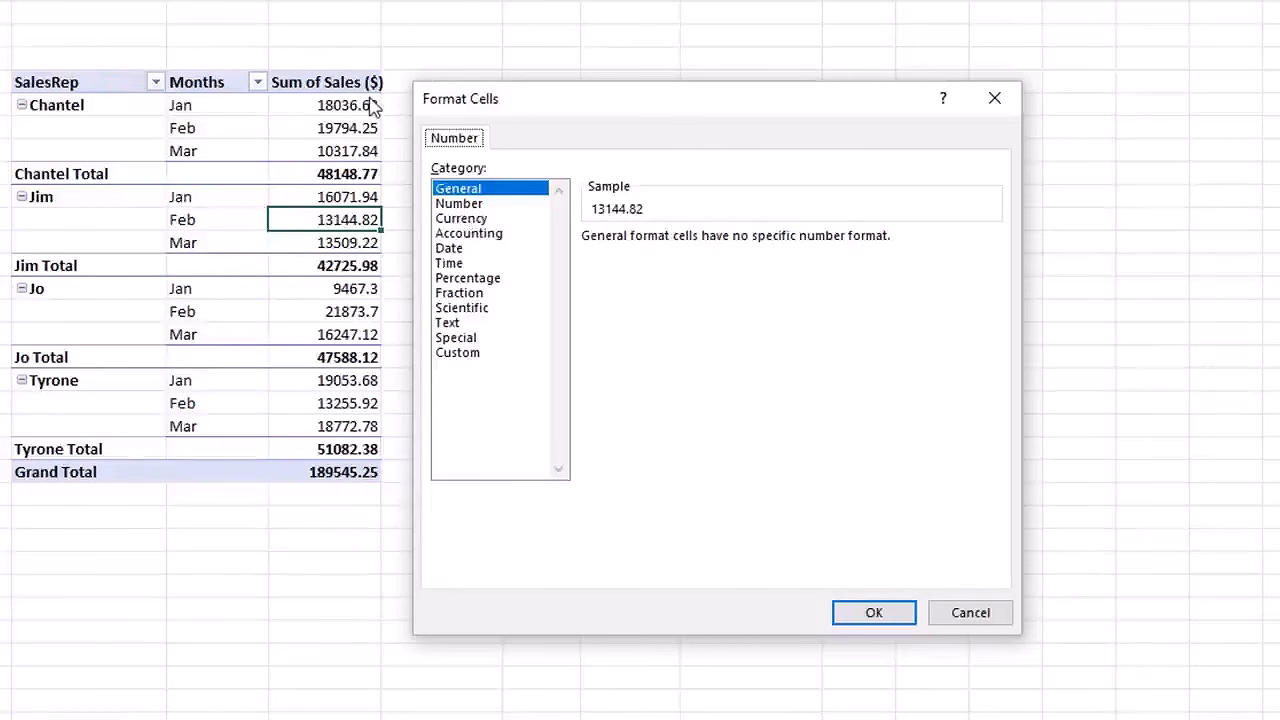
{"action": "left_click", "coordinate": [462, 204]}
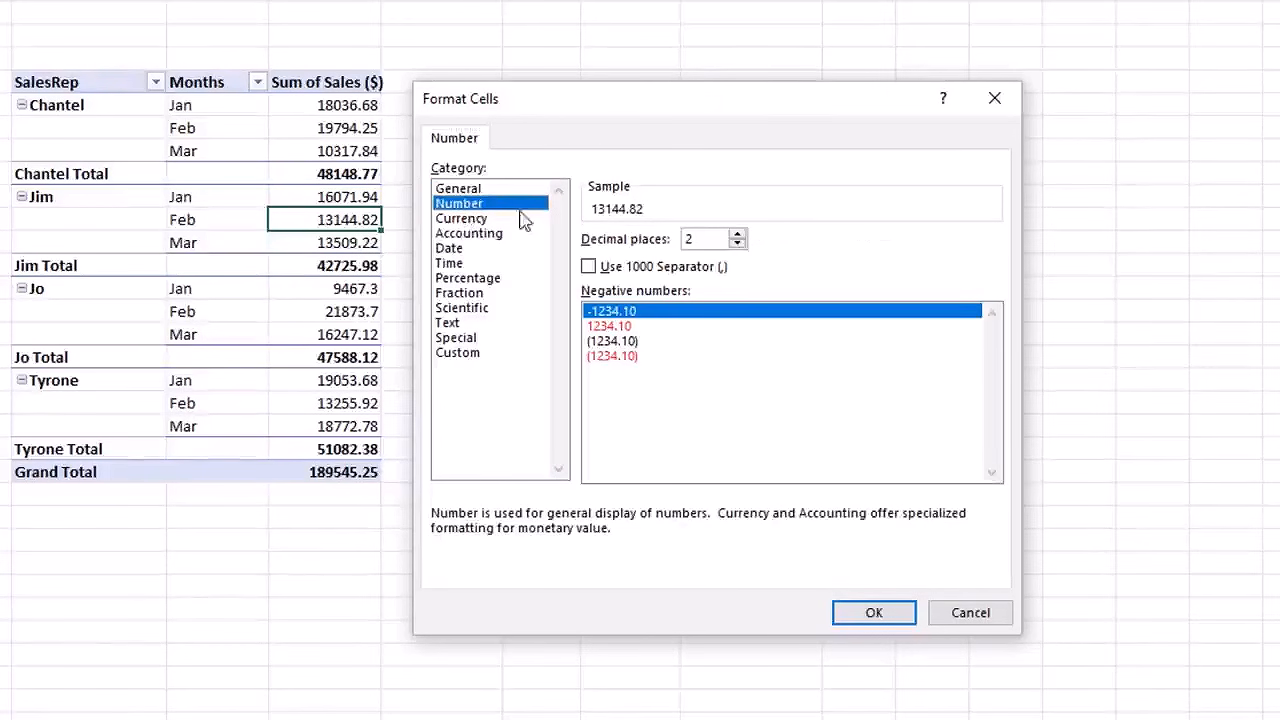
{"action": "left_click", "coordinate": [589, 267]}
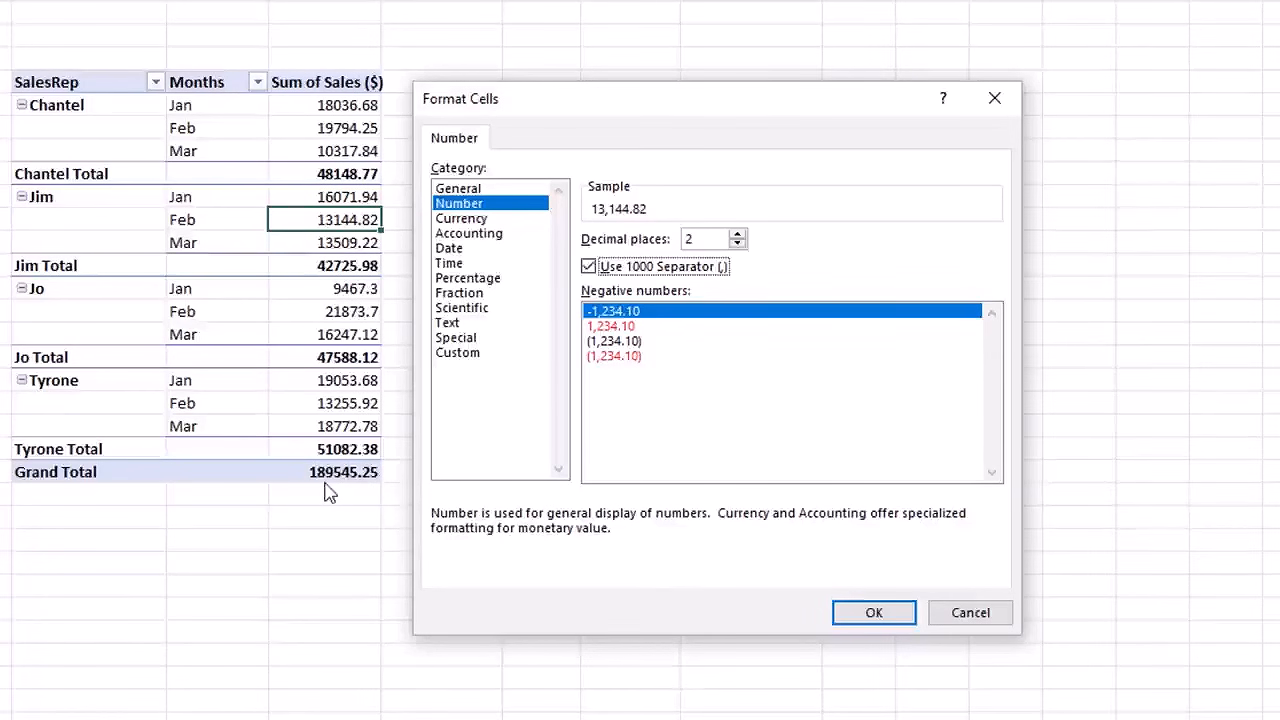
{"action": "left_click", "coordinate": [878, 612]}
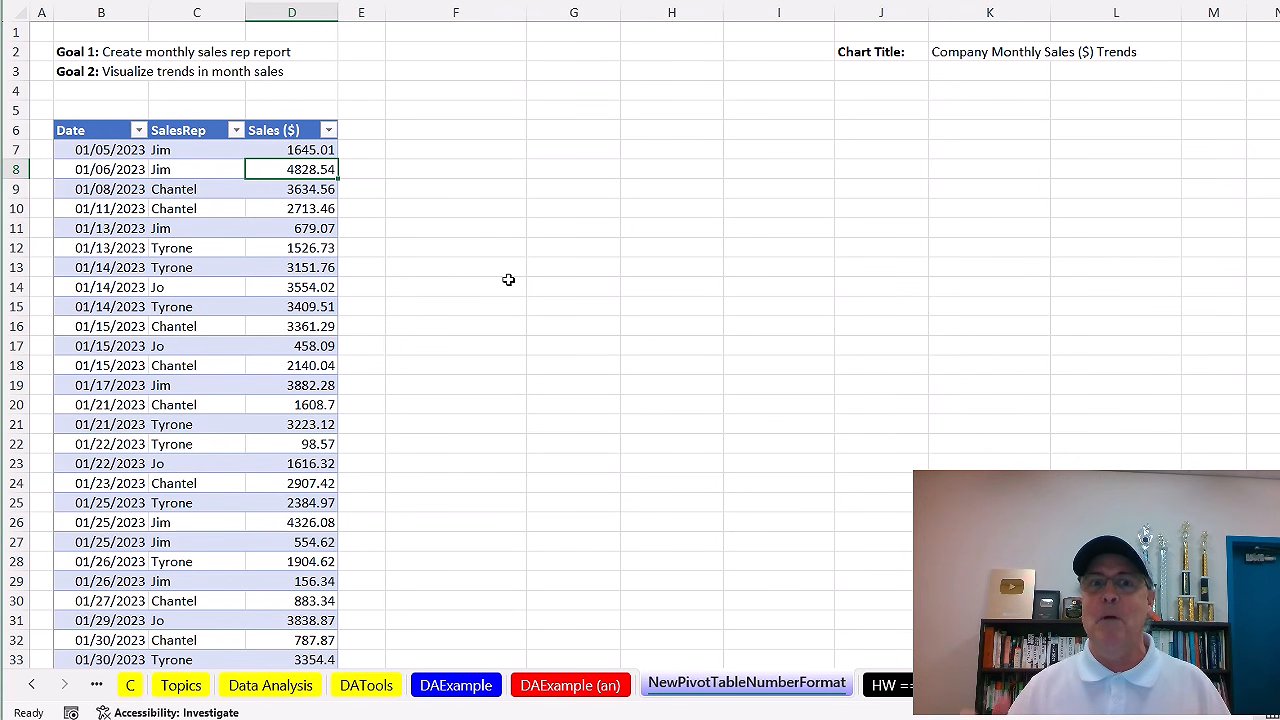
Format the whole Sales ($) column of the table on the NewPivotTableNumberFormat sheet as Currency with 2 decimal places and the $ symbol.
{"action": "left_click", "coordinate": [314, 148]}
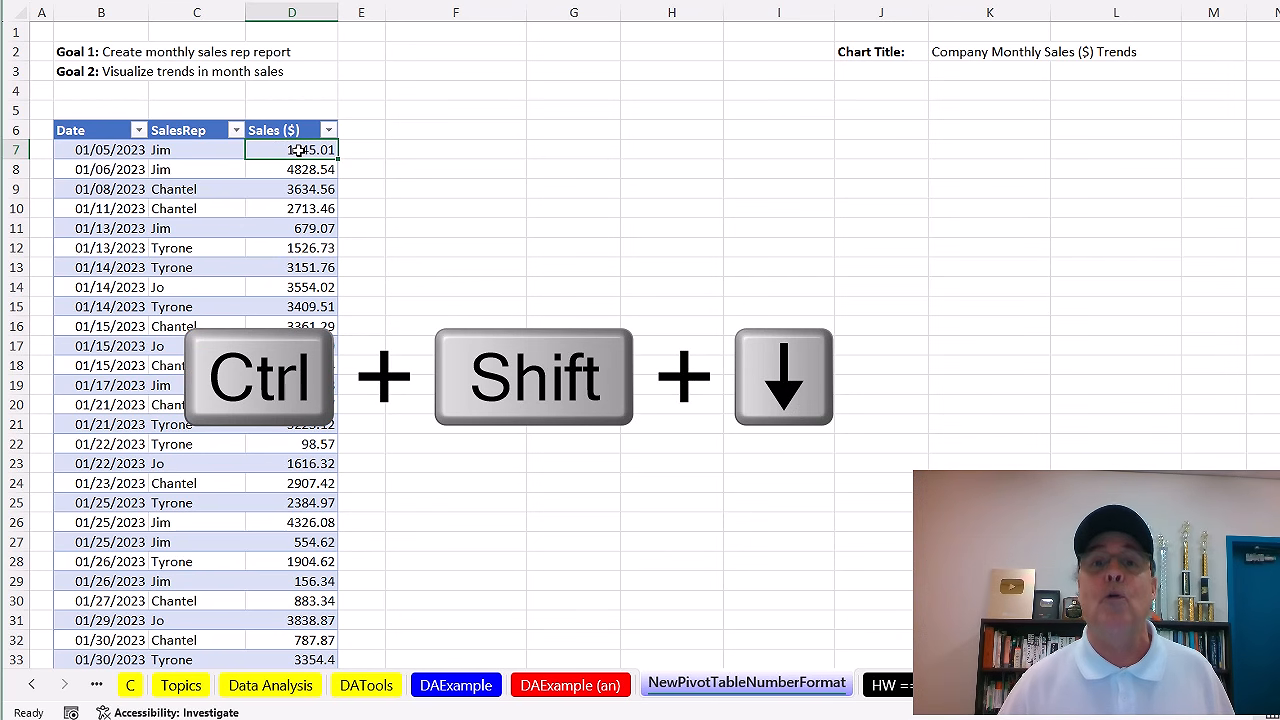
{"action": "key", "text": "ctrl+shift+Down"}
{"action": "scroll", "coordinate": [360, 225], "scroll_direction": "up", "scroll_amount": 8}
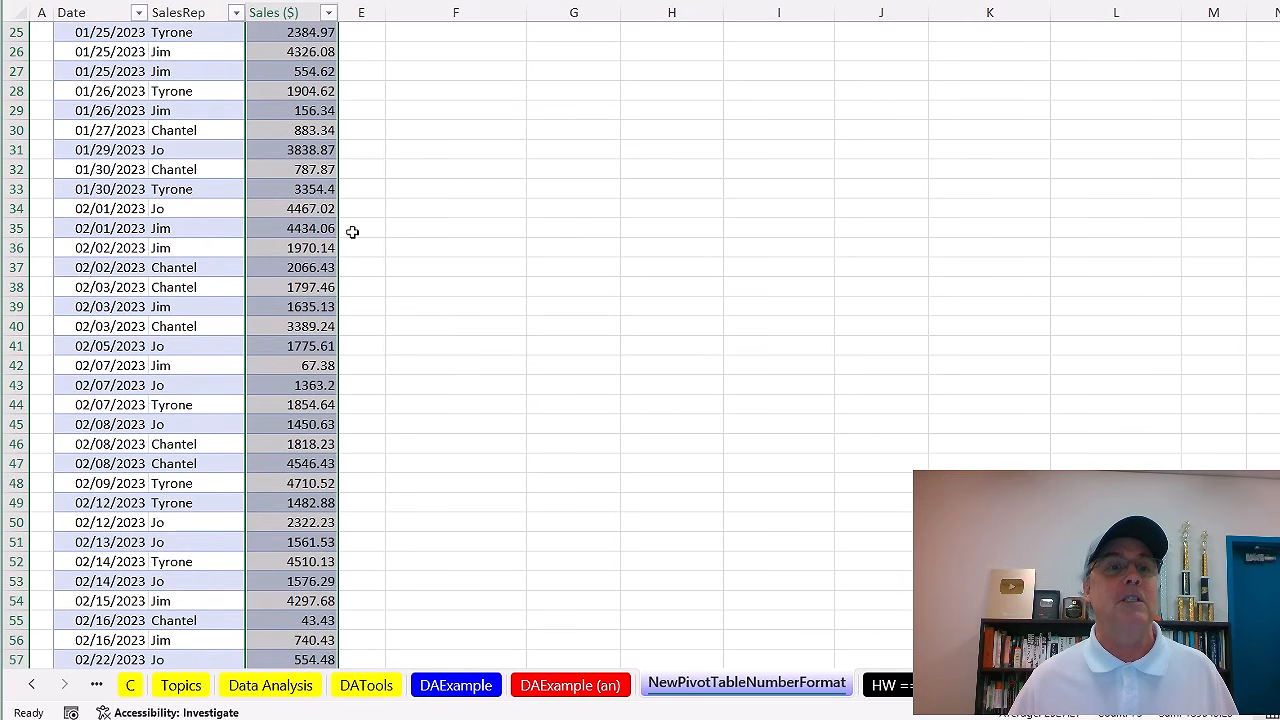
{"action": "scroll", "coordinate": [352, 231], "scroll_direction": "up", "scroll_amount": 8}
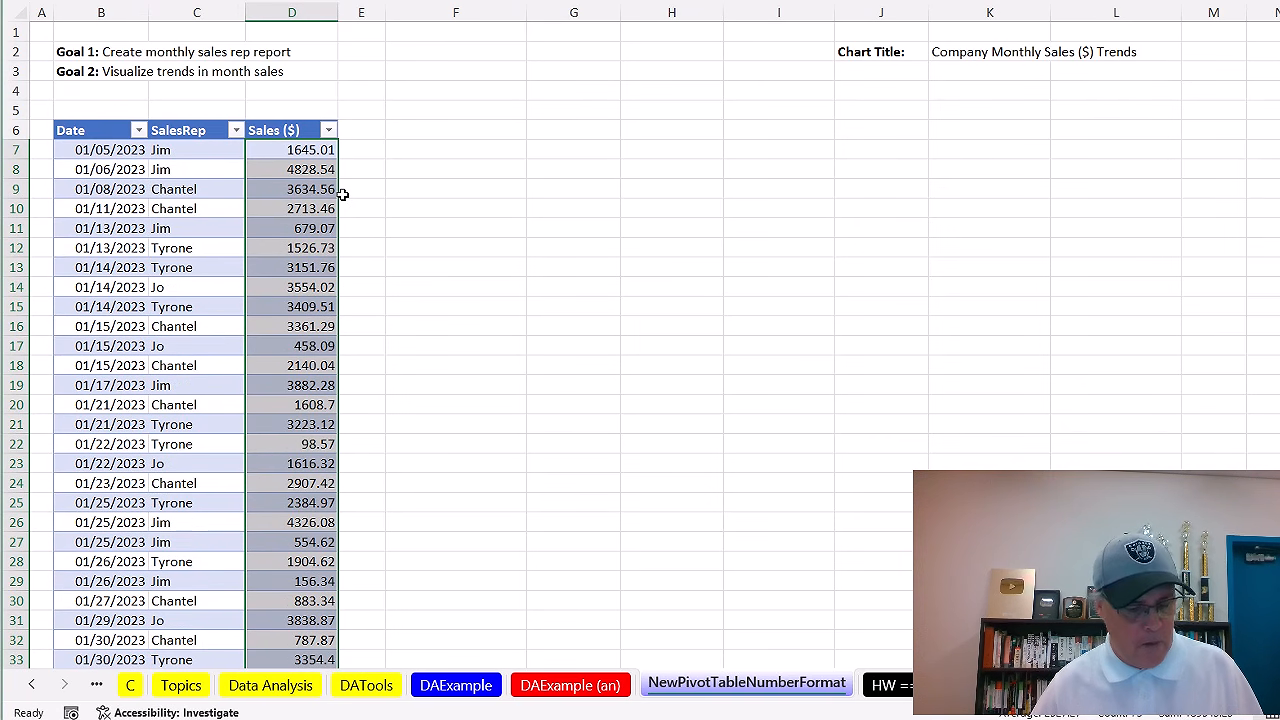
{"action": "key", "text": "ctrl+1"}
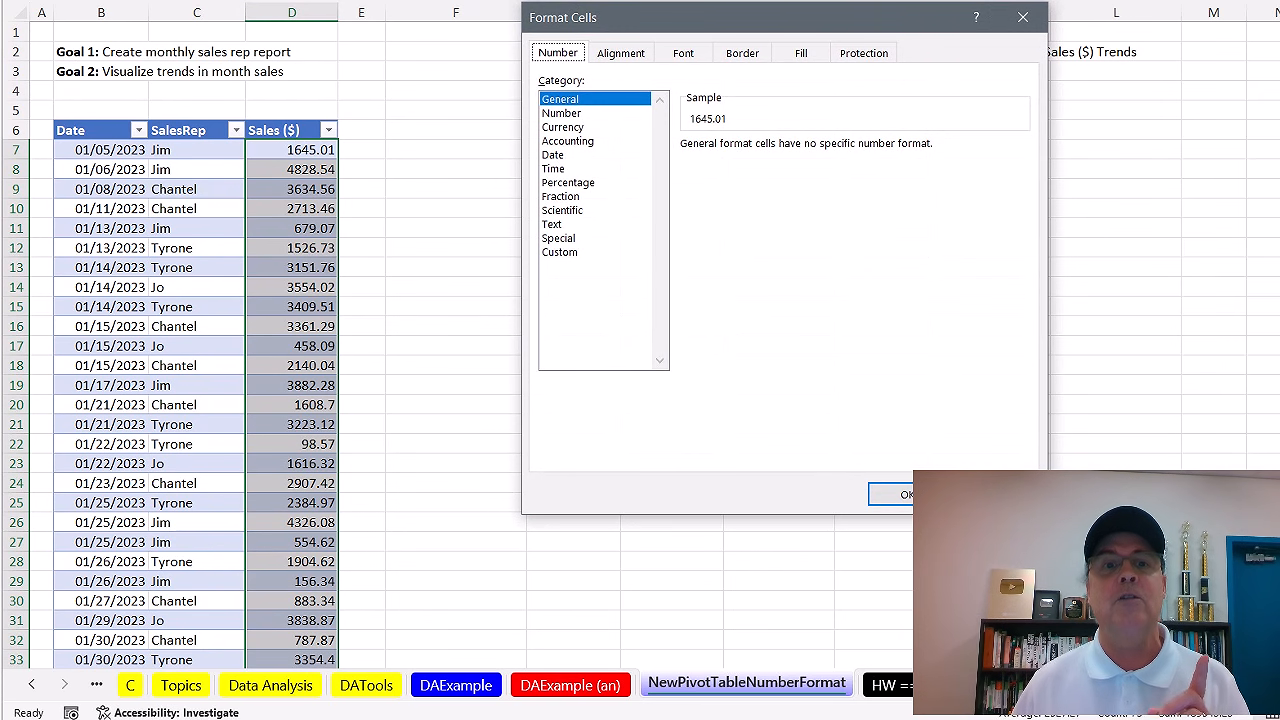
{"action": "left_click_drag", "start_coordinate": [633, 33], "coordinate": [503, 110]}
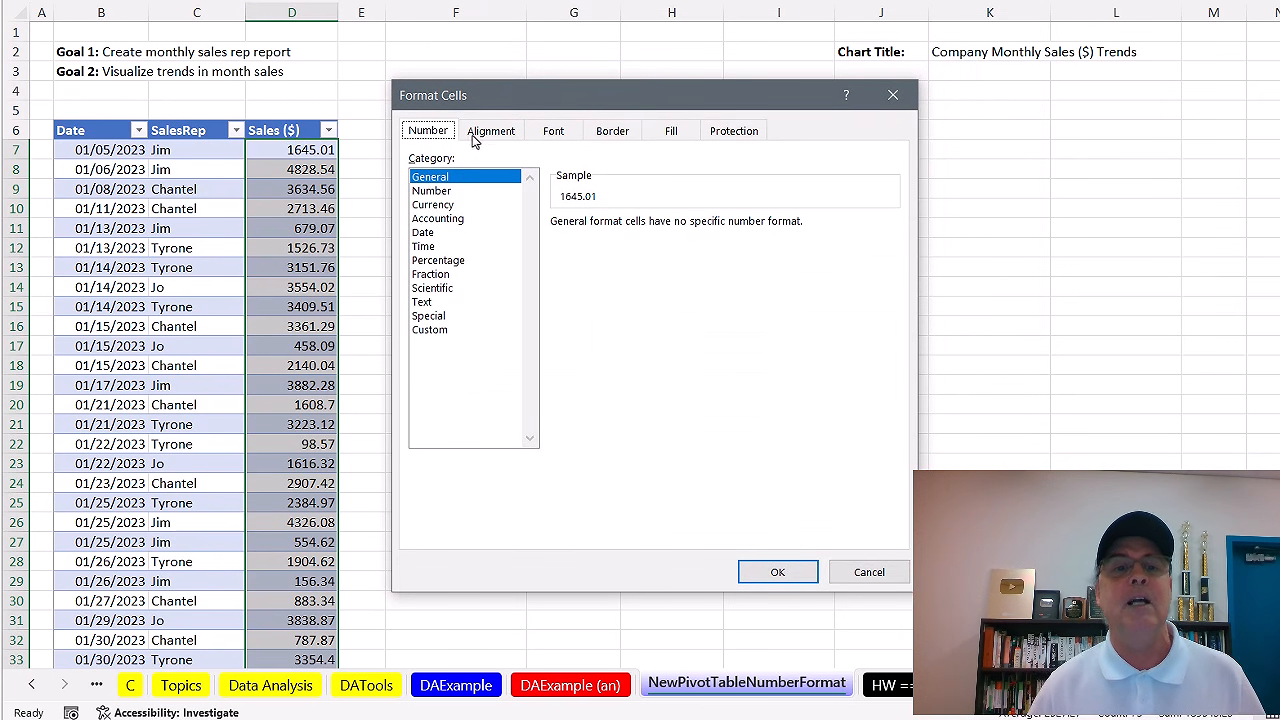
{"action": "left_click", "coordinate": [450, 206]}
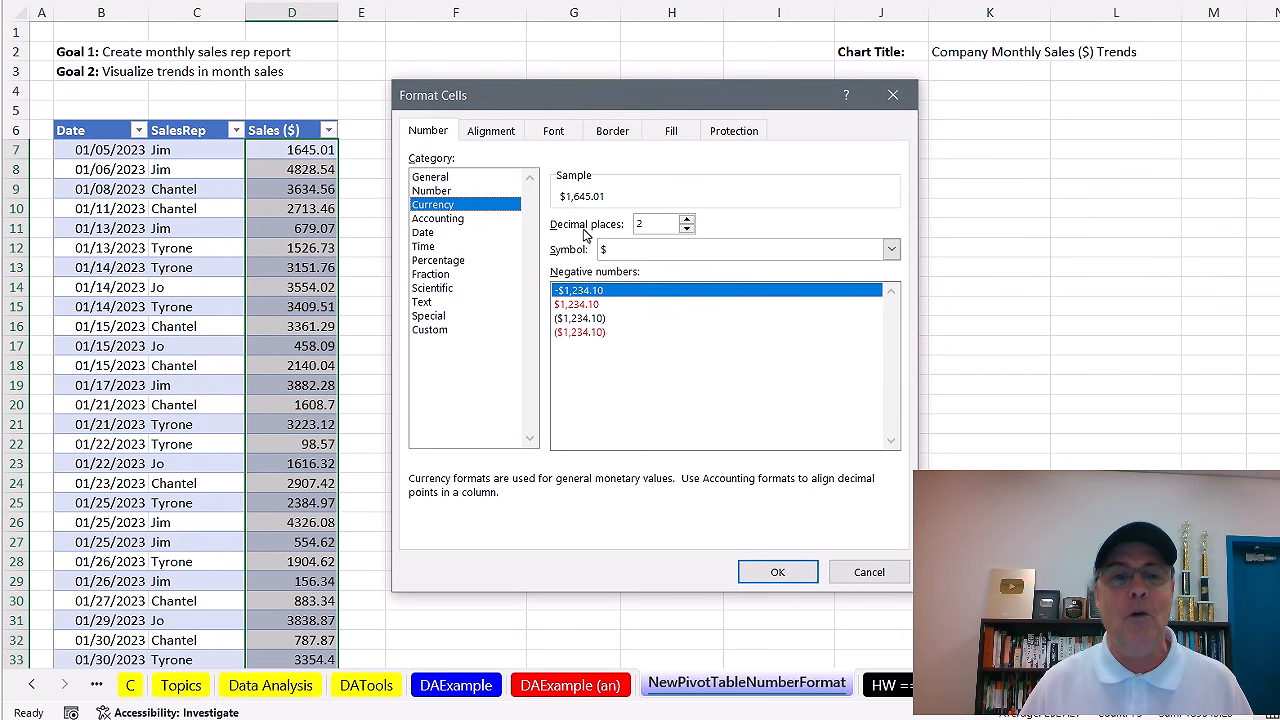
{"action": "left_click", "coordinate": [775, 571]}
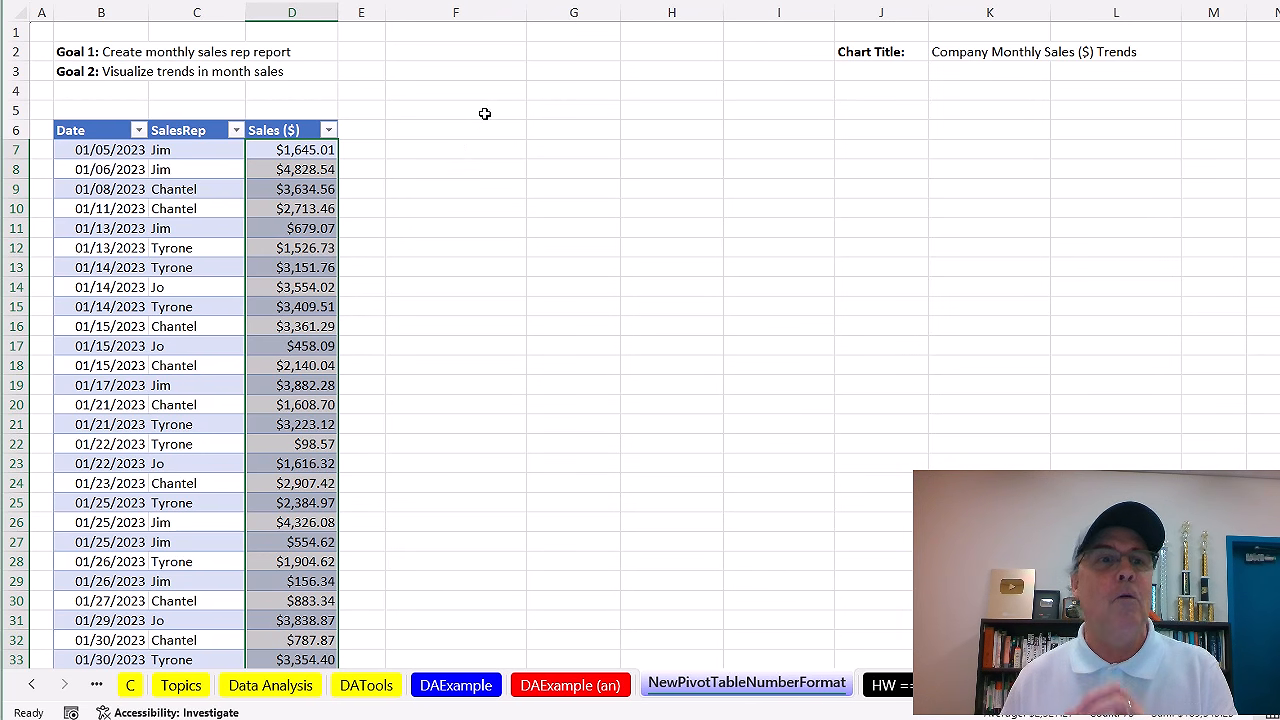
Insert a PivotTable from the sales table at cell F6 of the existing NewPivotTableNumberFormat sheet.
{"action": "left_click", "coordinate": [318, 170]}
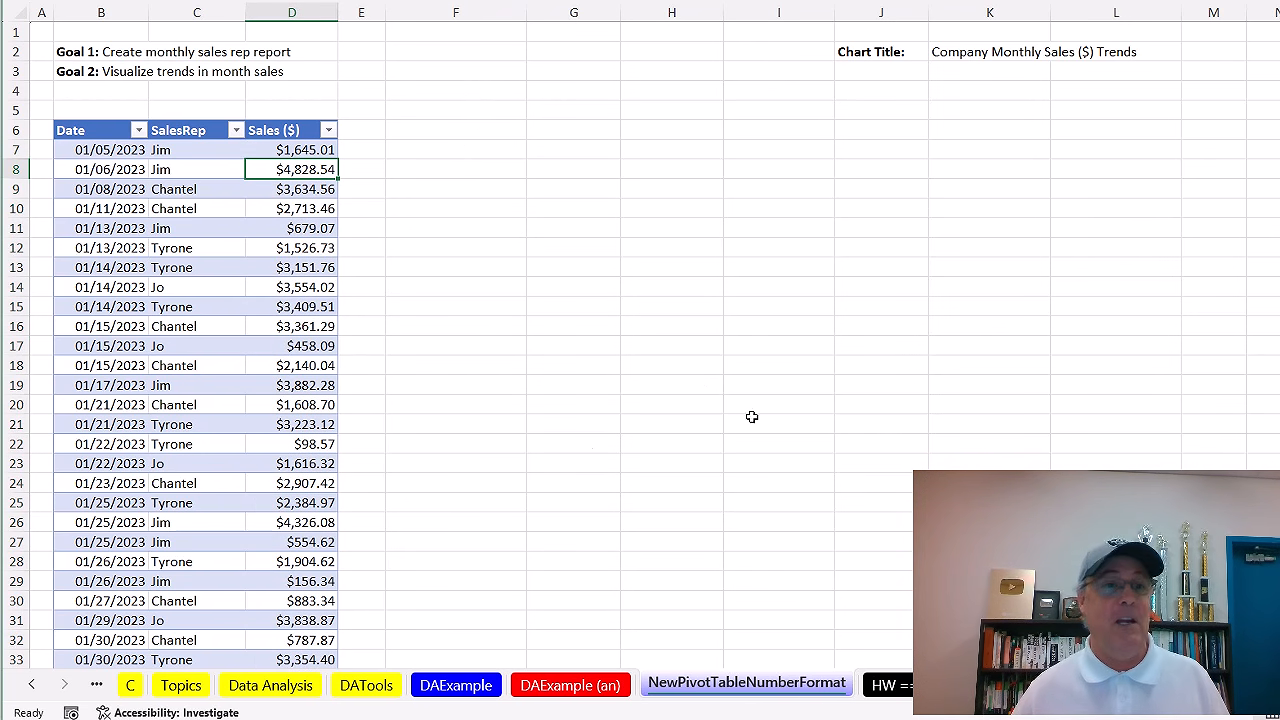
{"action": "left_click", "coordinate": [184, 290]}
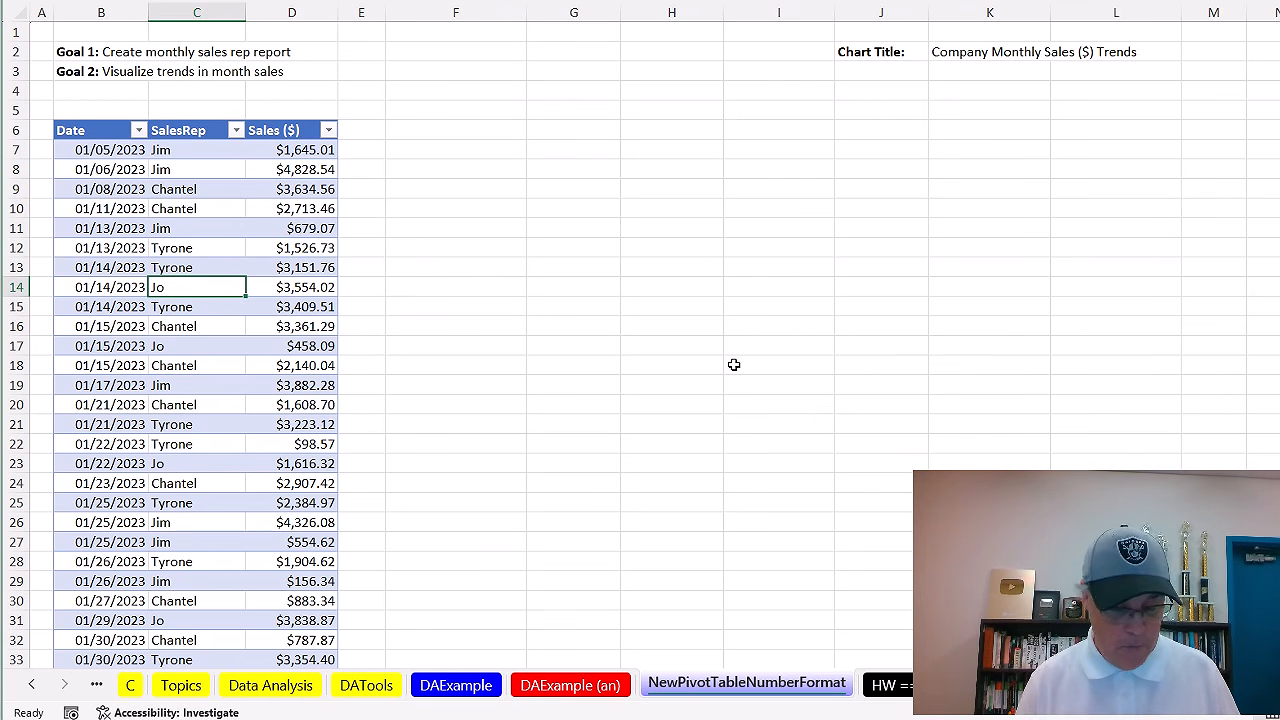
{"action": "key", "text": "alt"}
{"action": "key", "text": "n"}
{"action": "key", "text": "v"}
{"action": "key", "text": "t"}
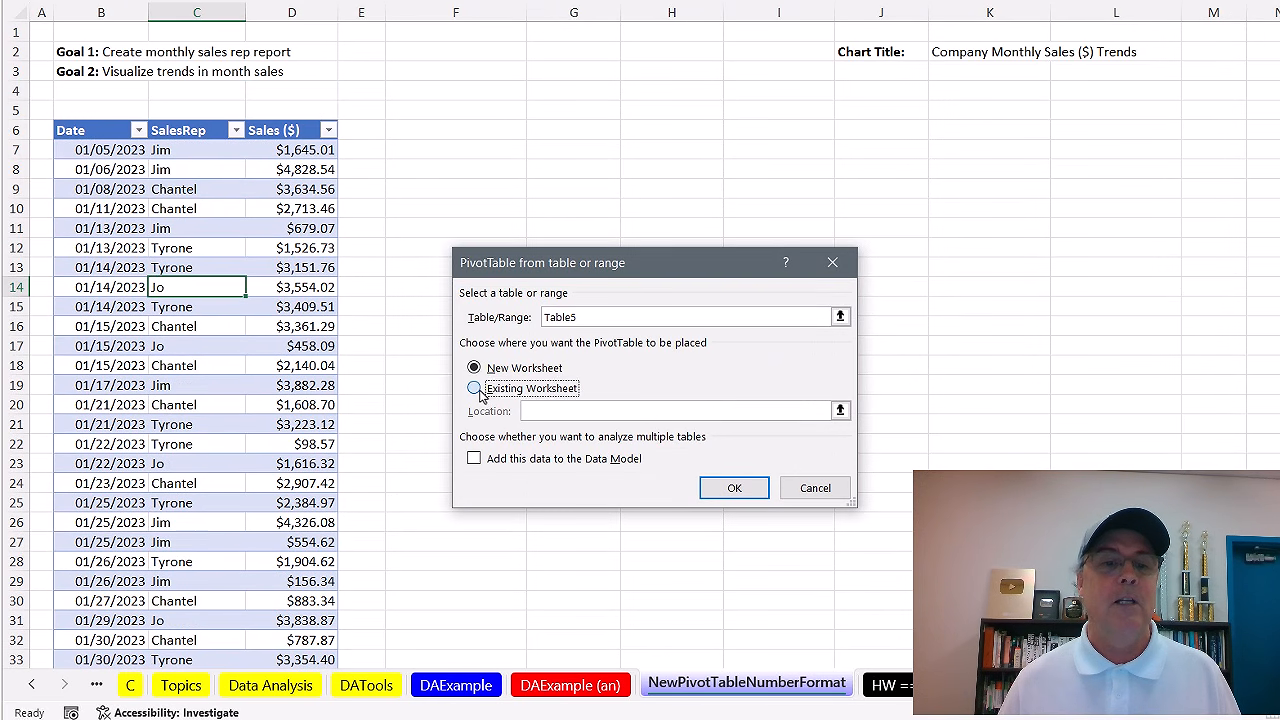
{"action": "left_click", "coordinate": [500, 388]}
{"action": "left_click", "coordinate": [448, 132]}
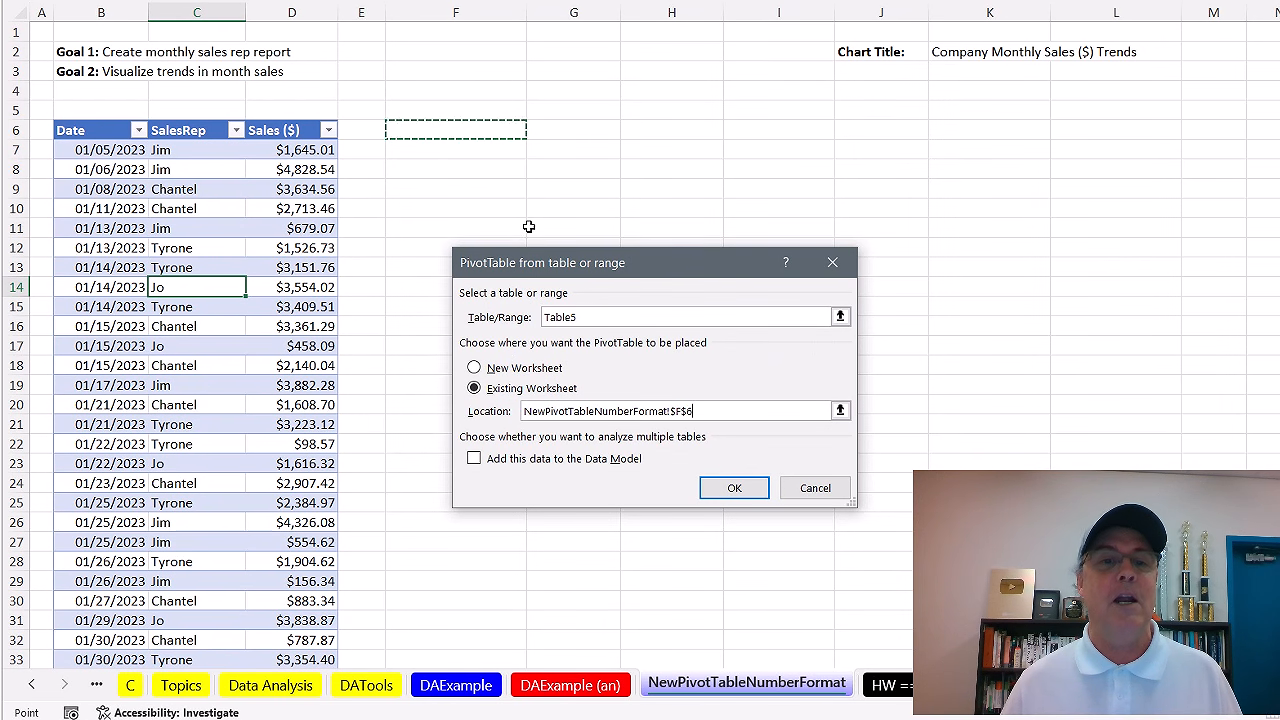
{"action": "left_click", "coordinate": [734, 488]}
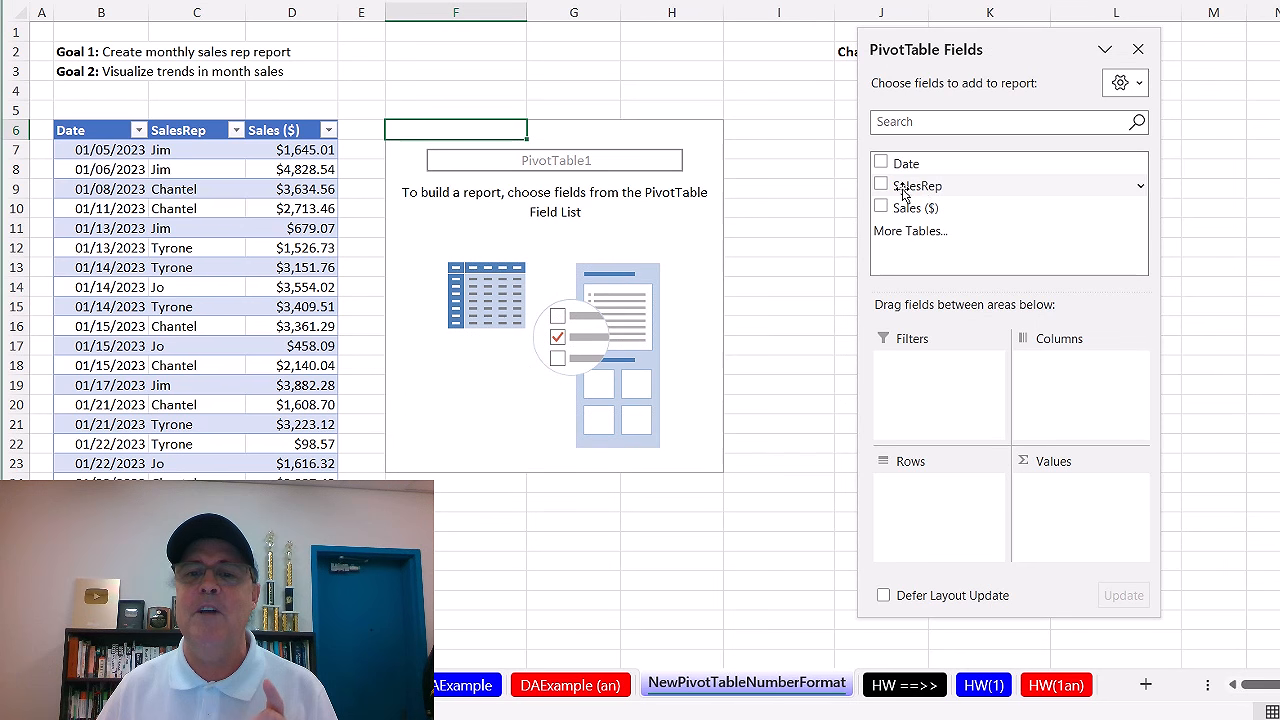
Add SalesRep to the PivotTable's rows and Sales ($) to its values, and widen column G.
{"action": "left_click_drag", "start_coordinate": [915, 186], "coordinate": [937, 515]}
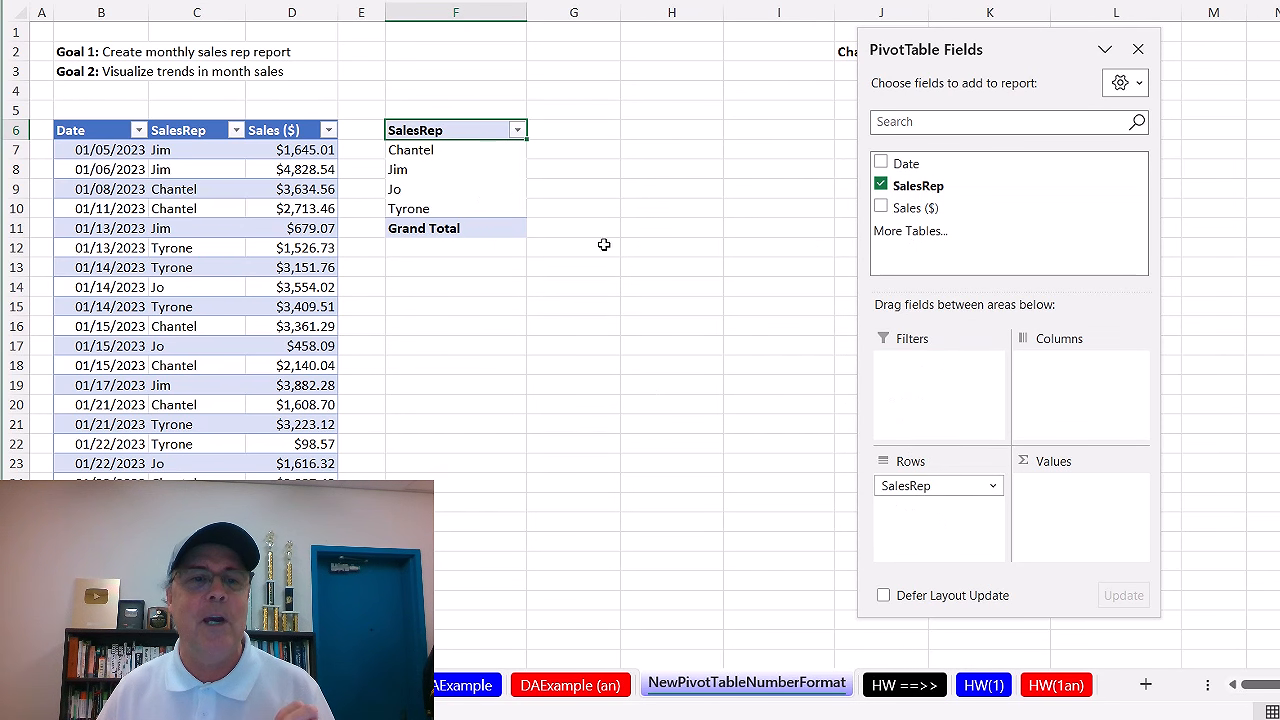
{"action": "left_click_drag", "start_coordinate": [893, 208], "coordinate": [1104, 552]}
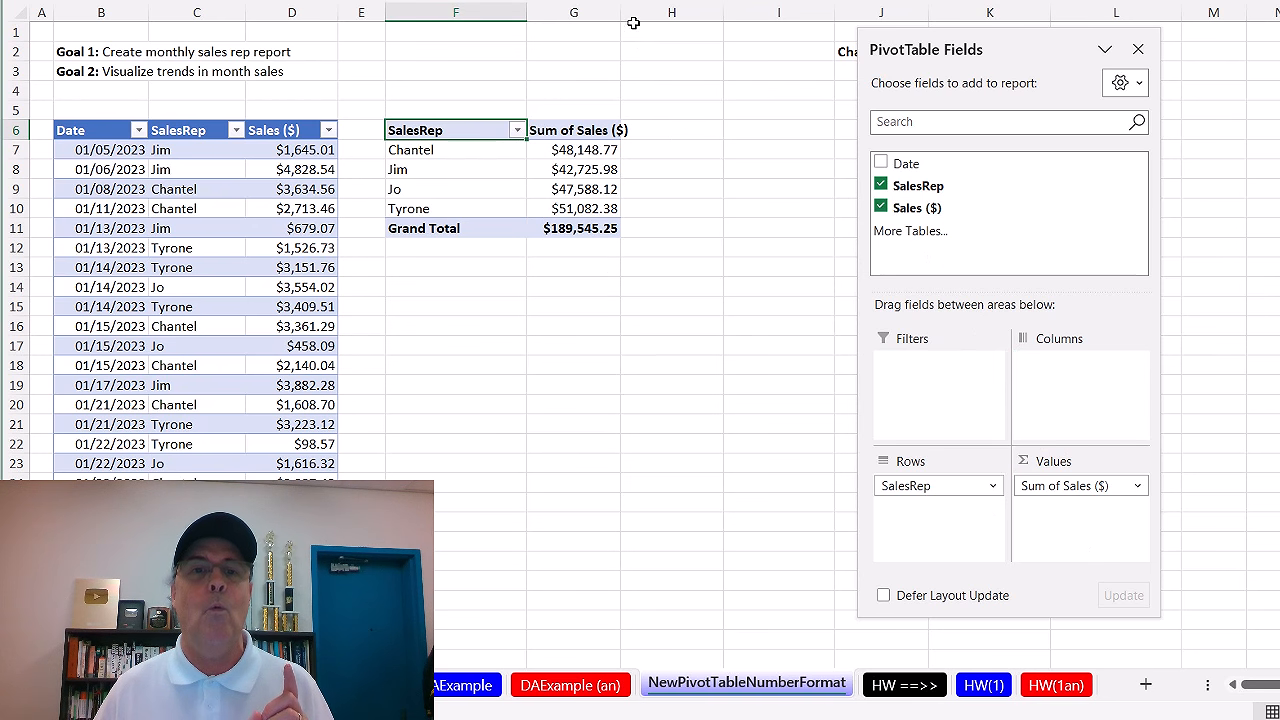
{"action": "left_click_drag", "start_coordinate": [621, 12], "coordinate": [663, 12]}
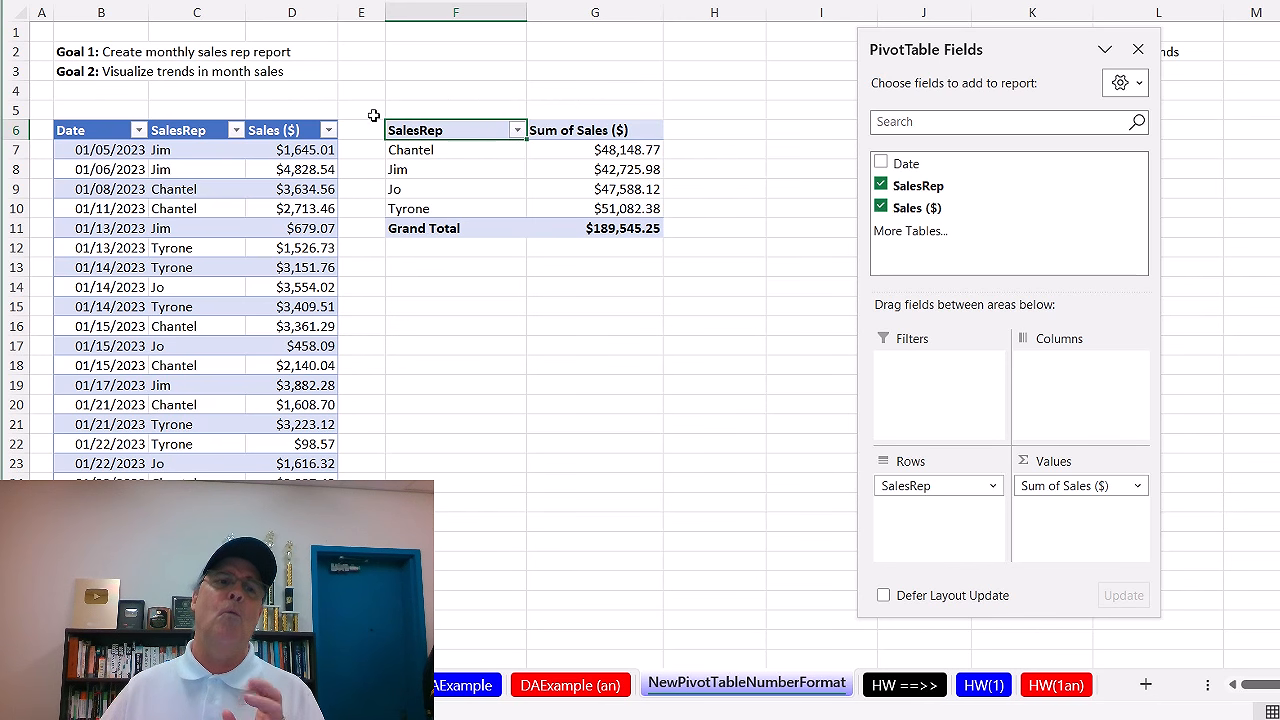
Change the number format of this PivotTable's Sum of Sales ($) field to Currency with 2 decimal places and the symbol None.
{"action": "right_click", "coordinate": [588, 152]}
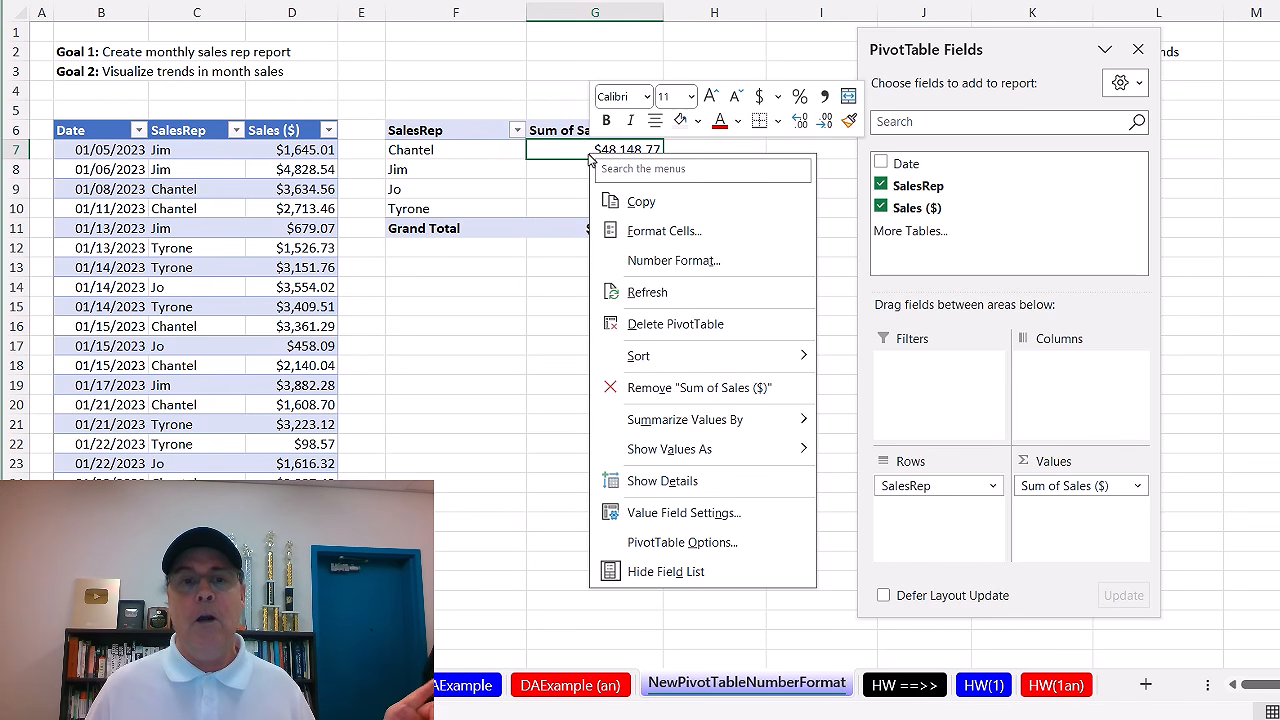
{"action": "left_click", "coordinate": [676, 262]}
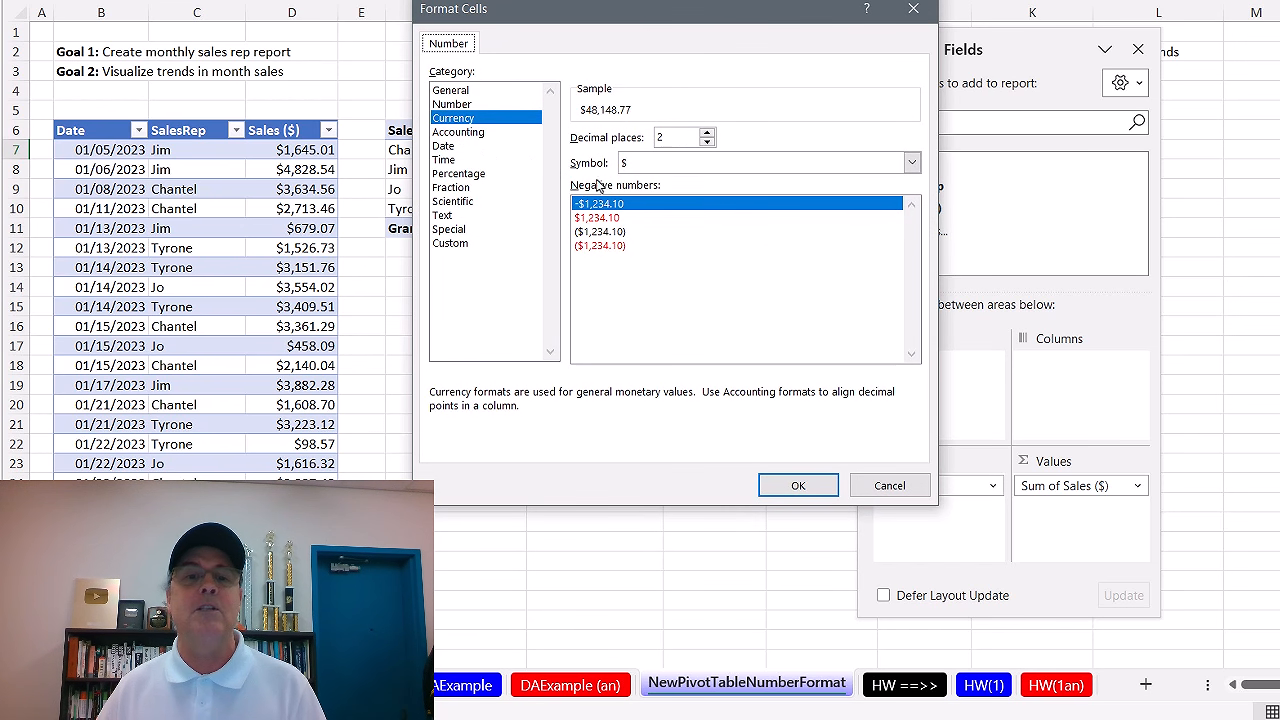
{"action": "left_click", "coordinate": [639, 166]}
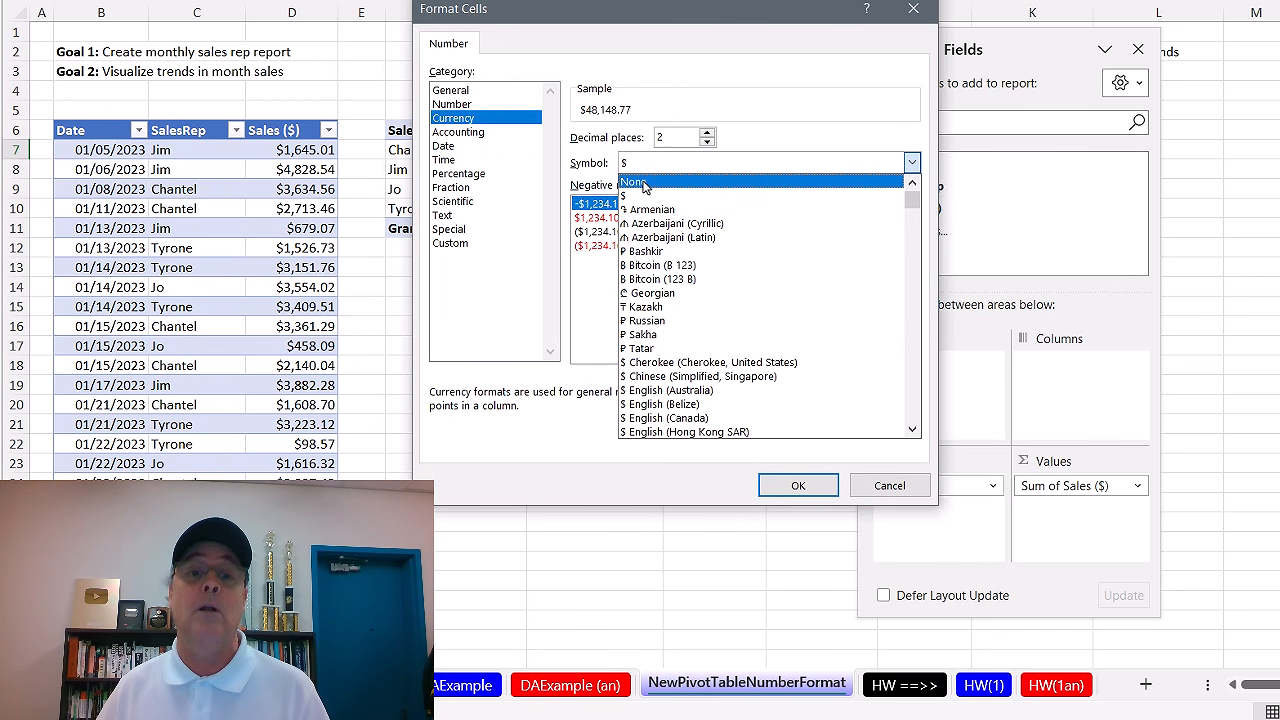
{"action": "left_click", "coordinate": [643, 183]}
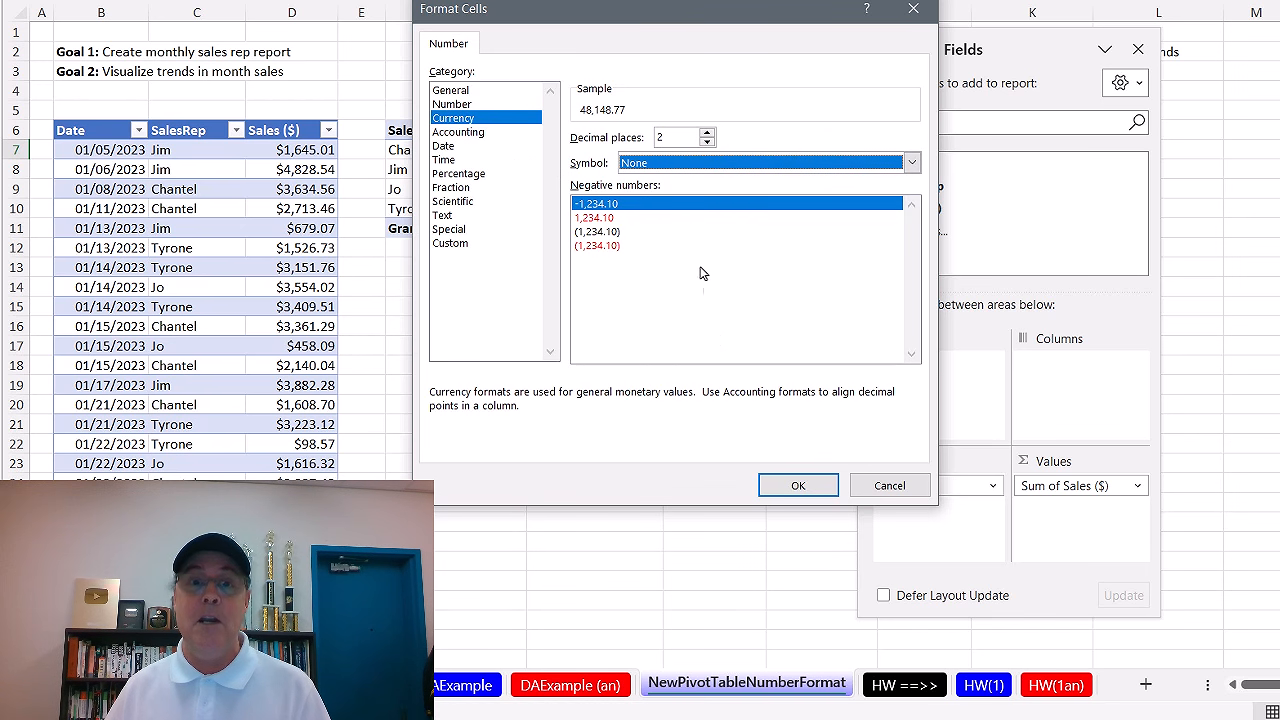
{"action": "left_click", "coordinate": [798, 485]}
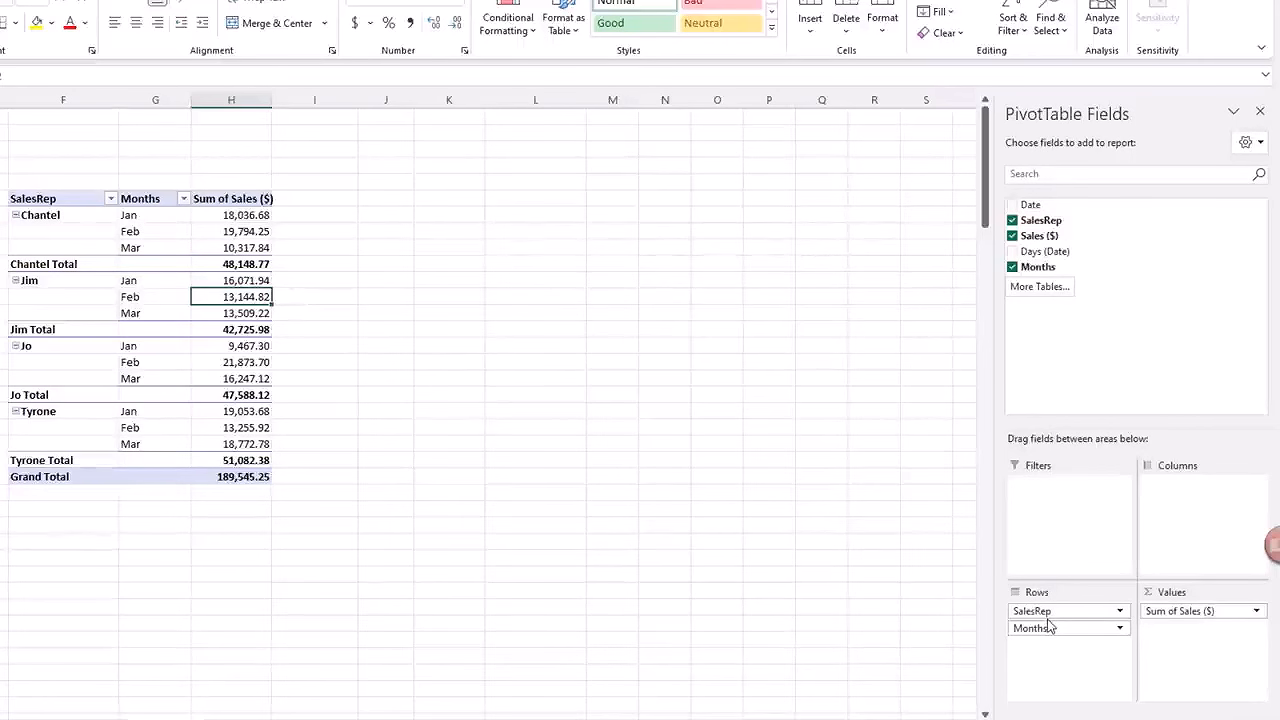
Move the Months field from the DAExample PivotTable's rows to its columns and widen the Grand Total column.
{"action": "left_click_drag", "start_coordinate": [1048, 624], "coordinate": [1170, 529]}
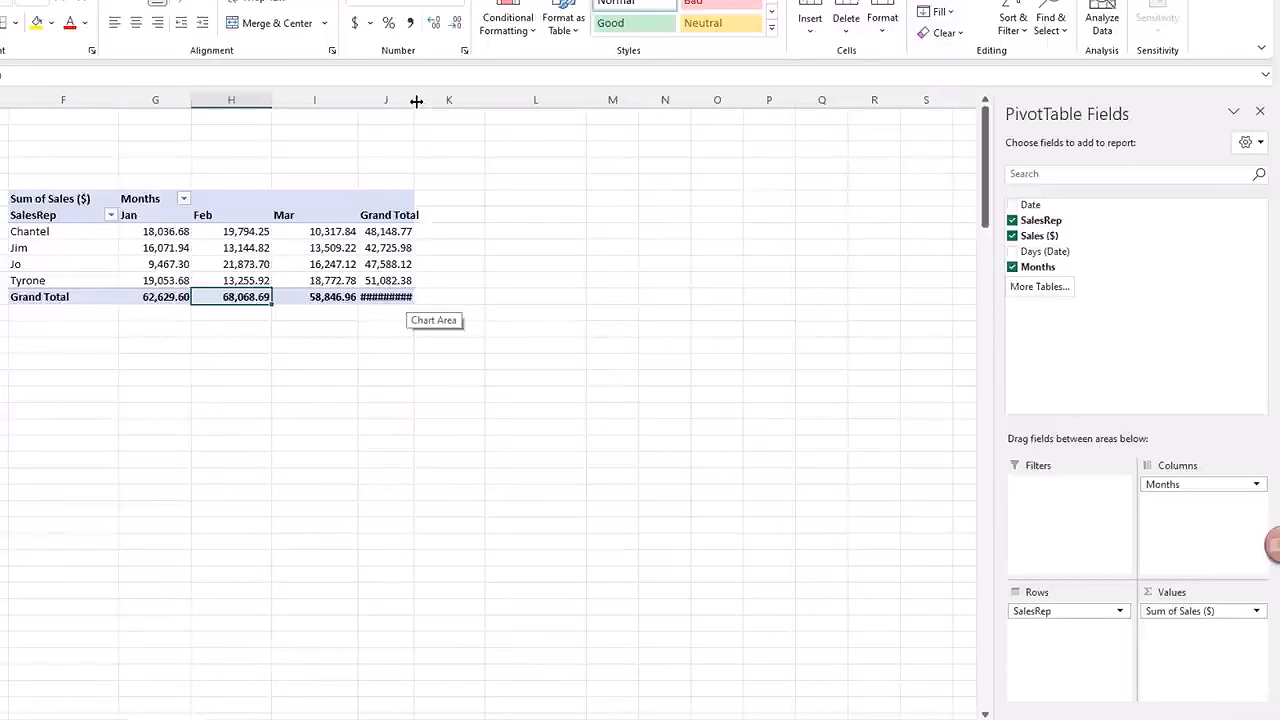
{"action": "left_click_drag", "start_coordinate": [416, 101], "coordinate": [431, 101]}
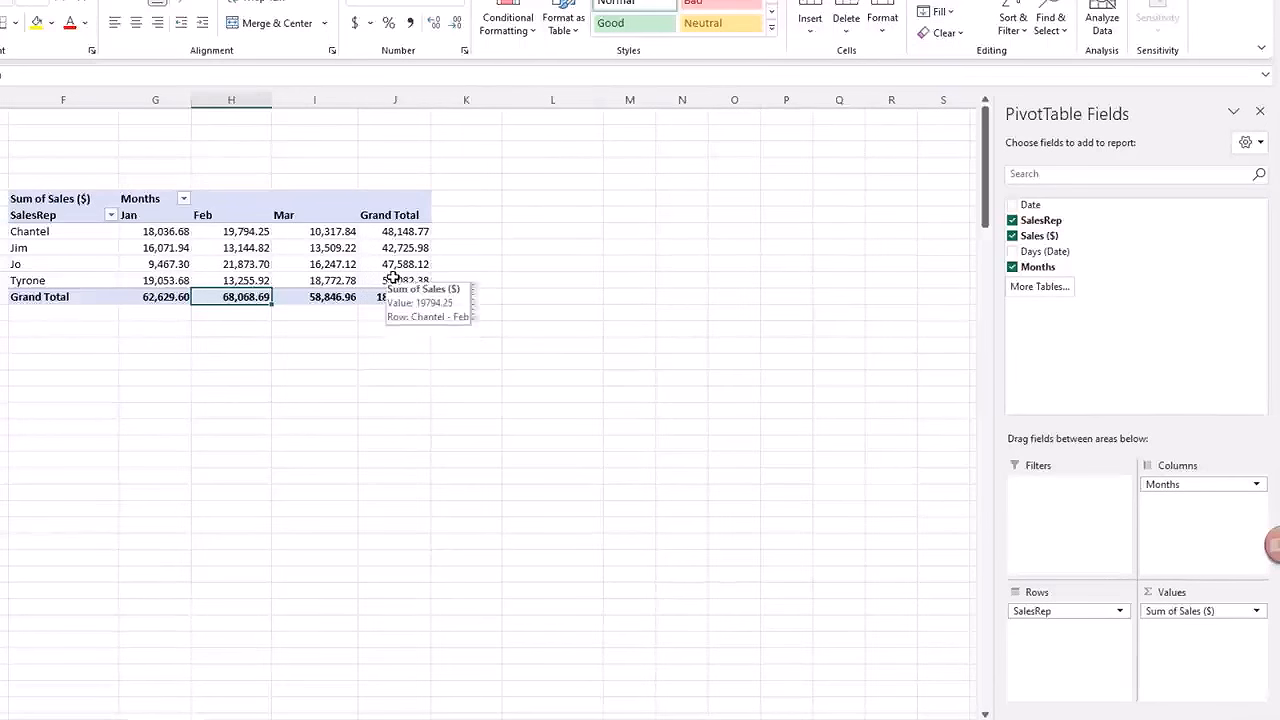
Examine the cross-tab report's values where sales rep rows meet month columns, along with the row total and overall total.
{"action": "left_click", "coordinate": [245, 226]}
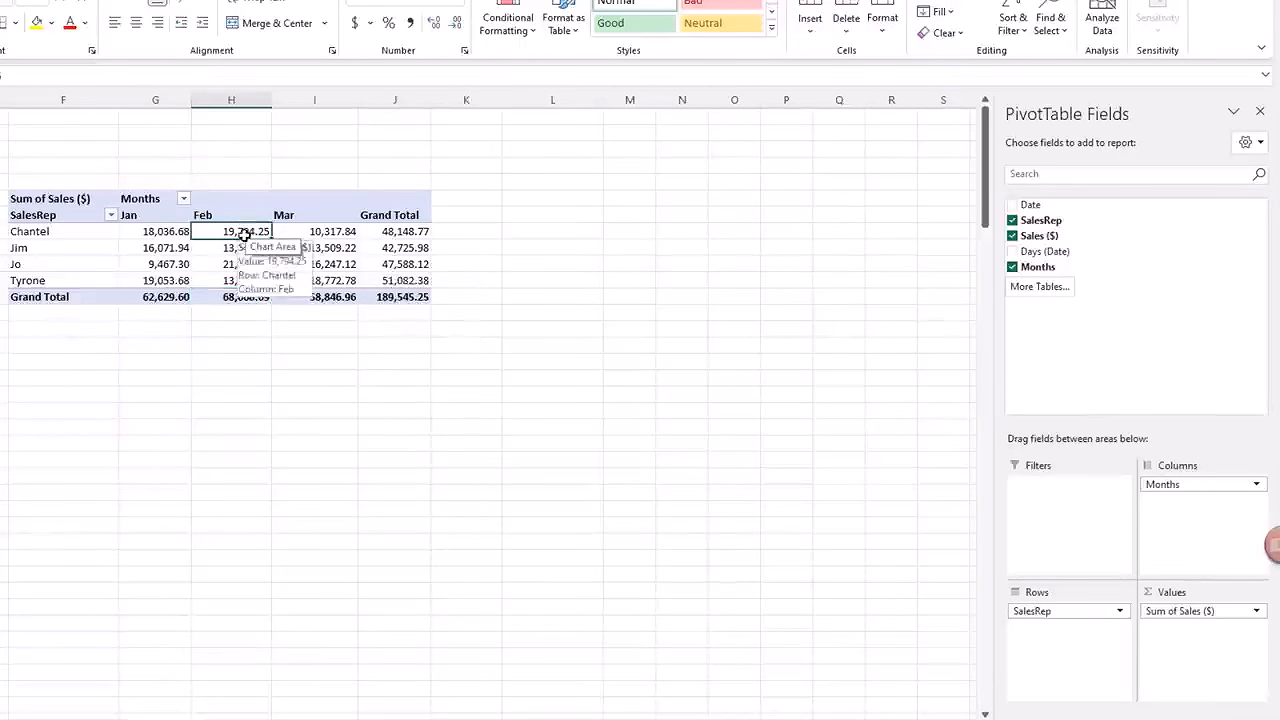
{"action": "left_click", "coordinate": [238, 265]}
{"action": "left_click", "coordinate": [230, 233]}
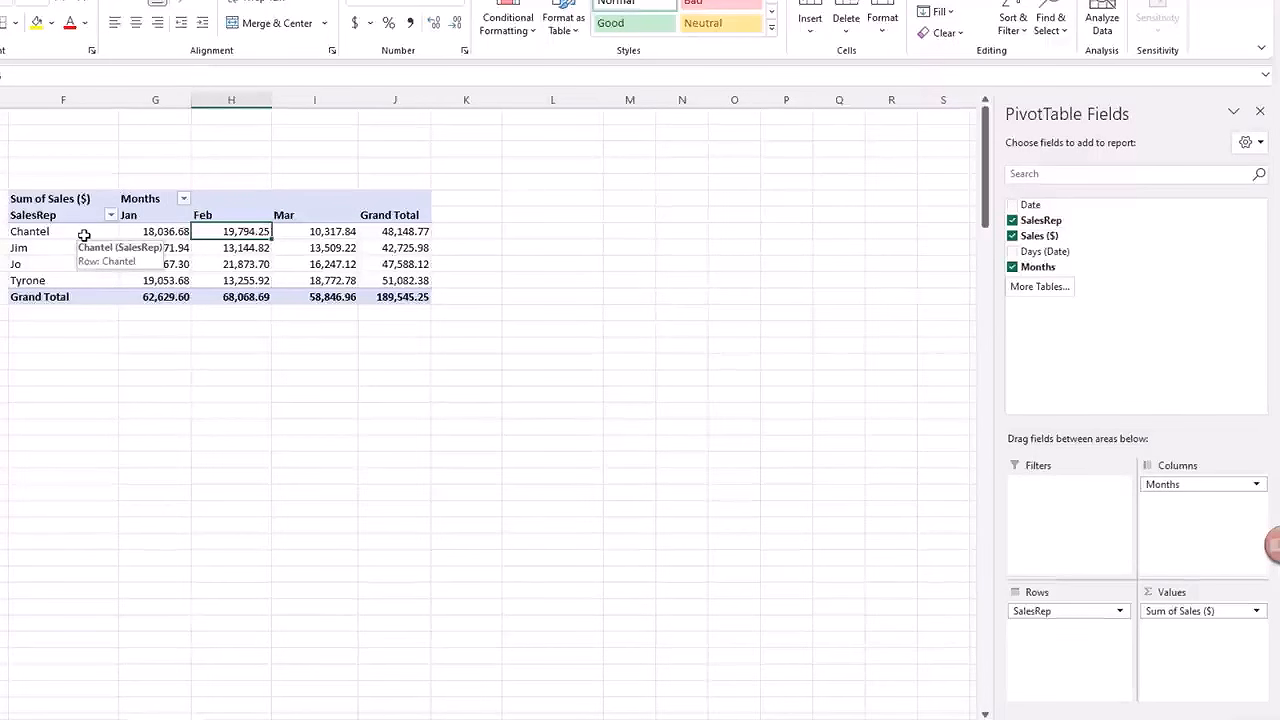
{"action": "left_click", "coordinate": [336, 263]}
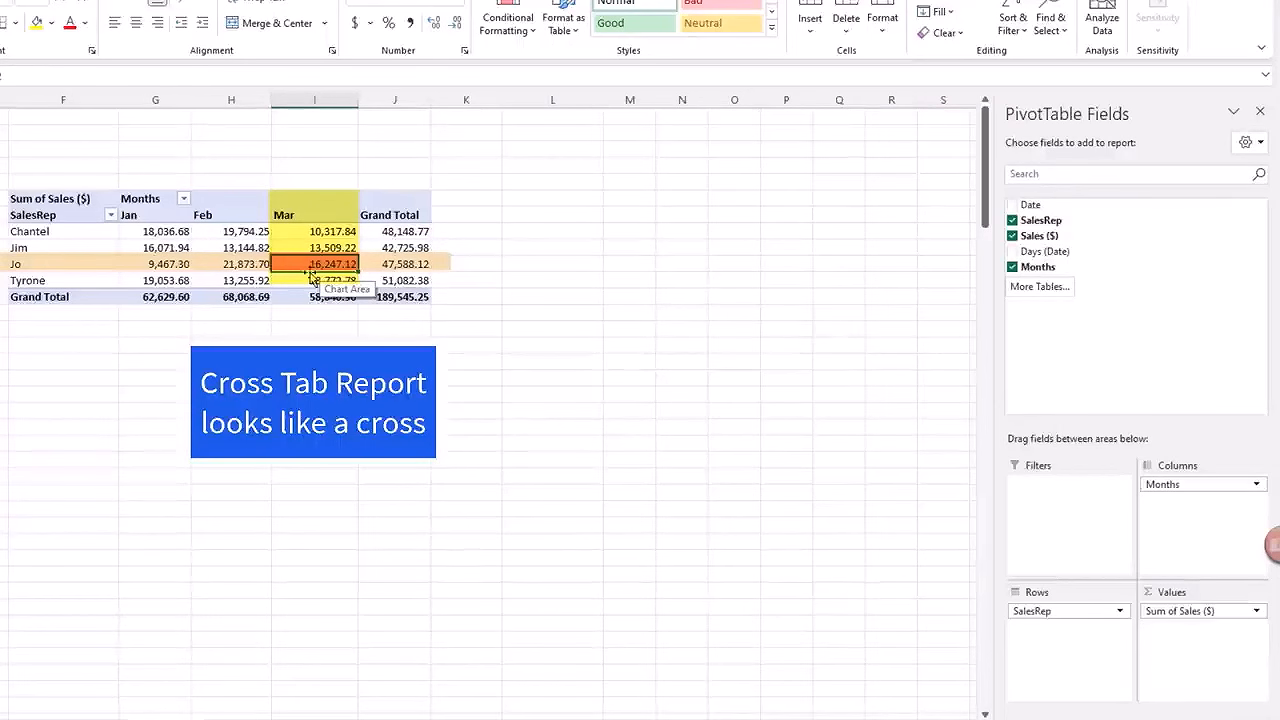
{"action": "left_click", "coordinate": [395, 232]}
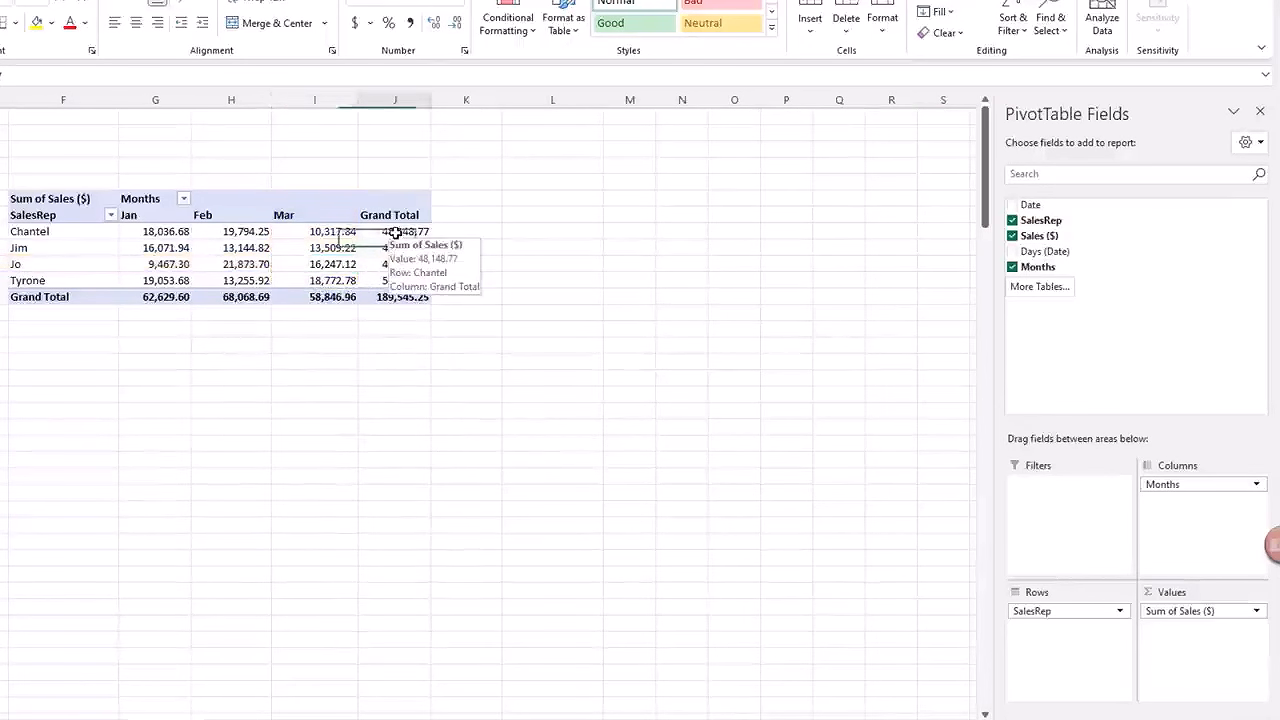
{"action": "left_click", "coordinate": [398, 298]}
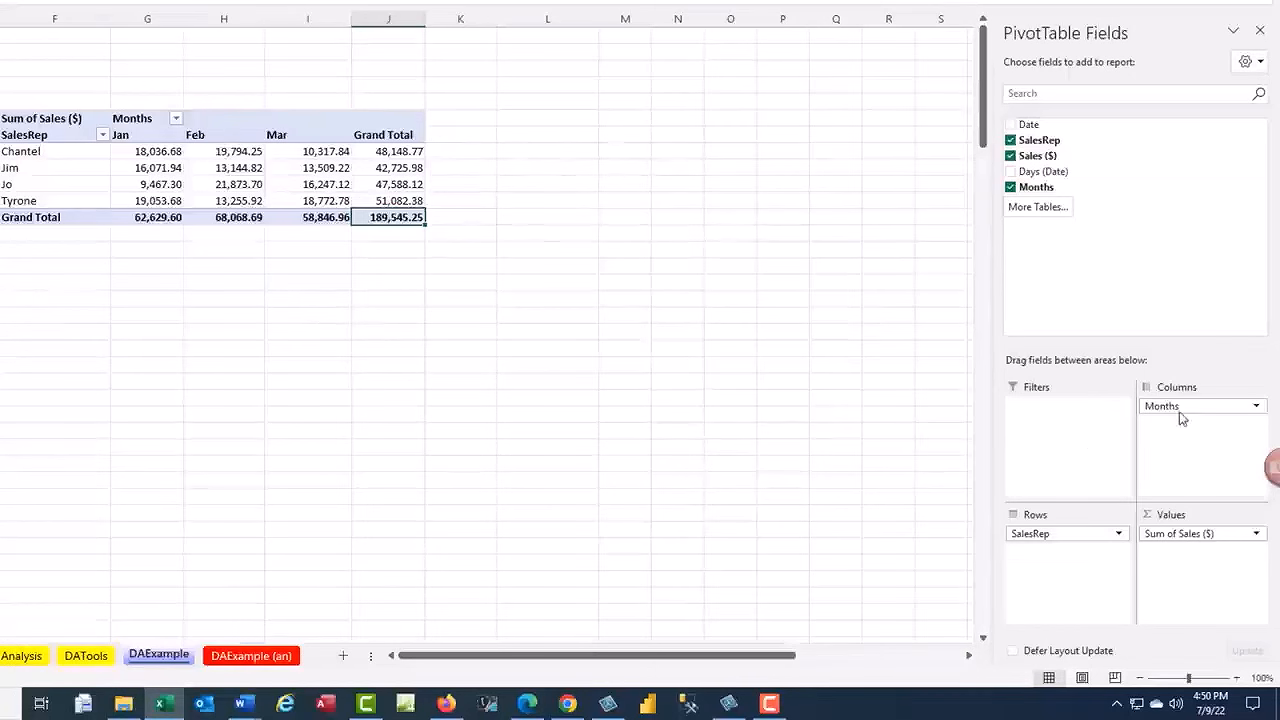
Move the Months field back to the PivotTable's rows below SalesRep and review the stacked report.
{"action": "left_click_drag", "start_coordinate": [1163, 406], "coordinate": [1048, 552]}
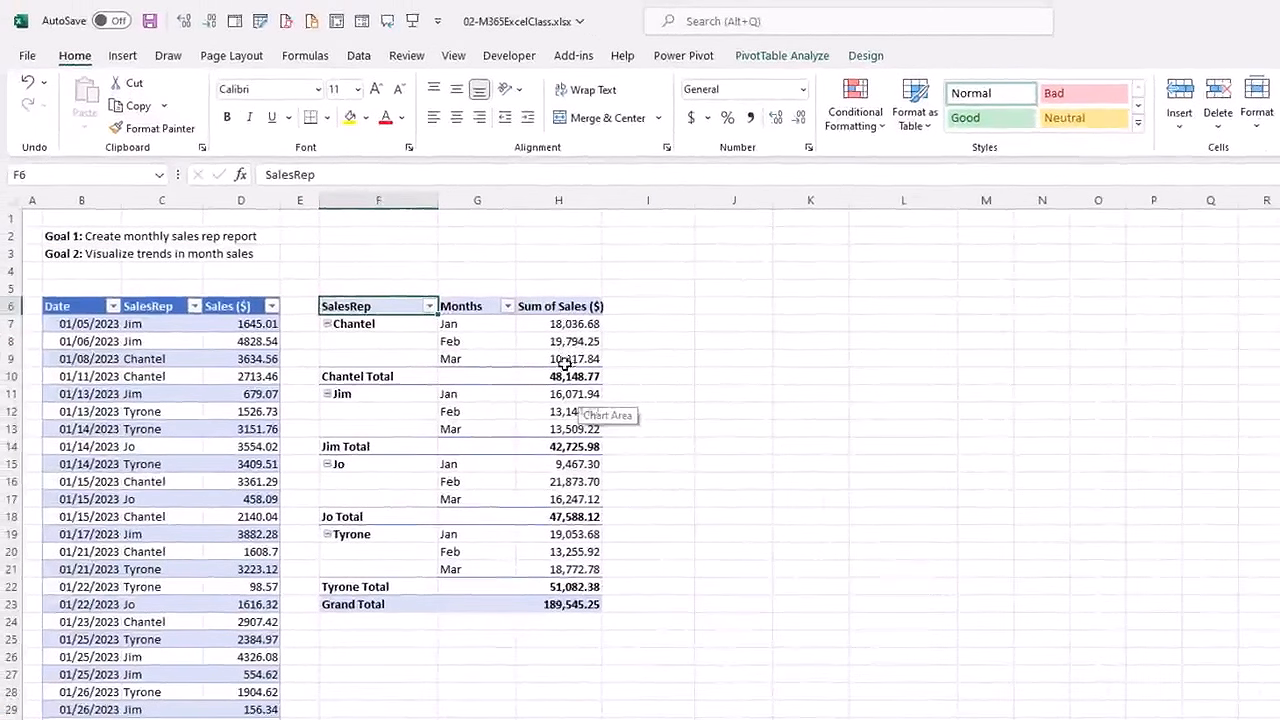
{"action": "mouse_move", "coordinate": [560, 551]}
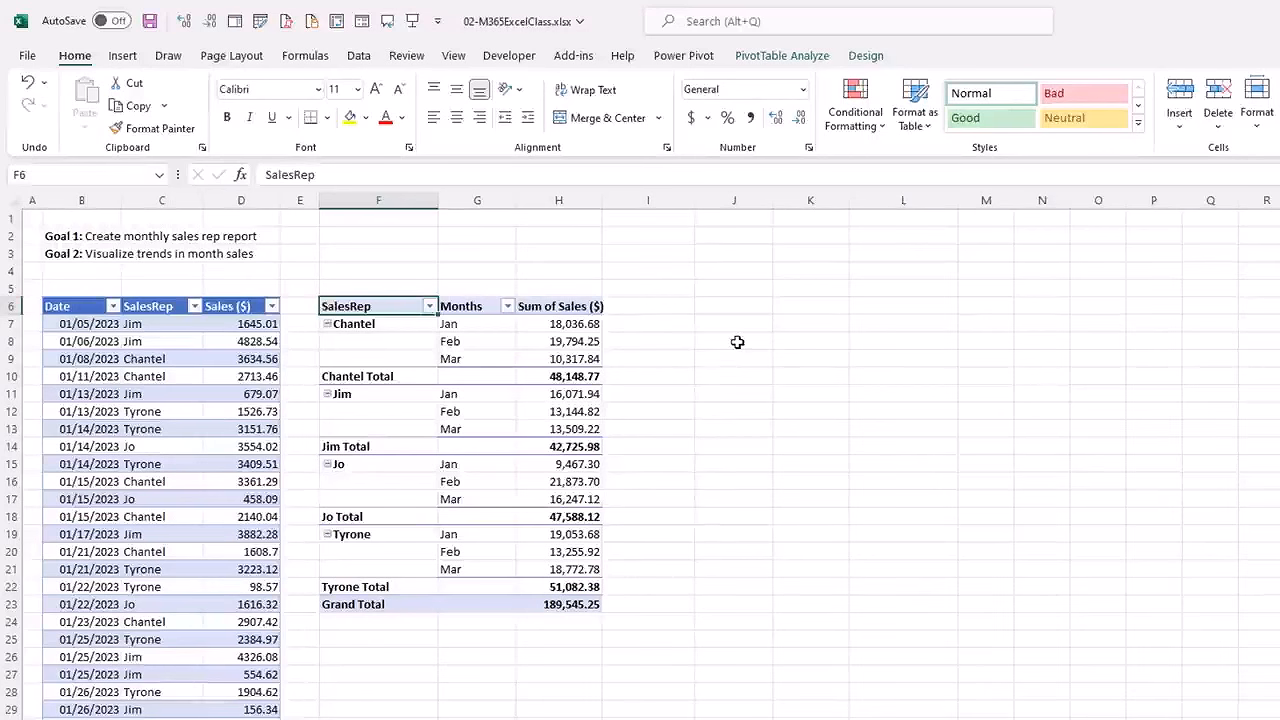
{"action": "left_click_drag", "start_coordinate": [737, 343], "coordinate": [746, 553]}
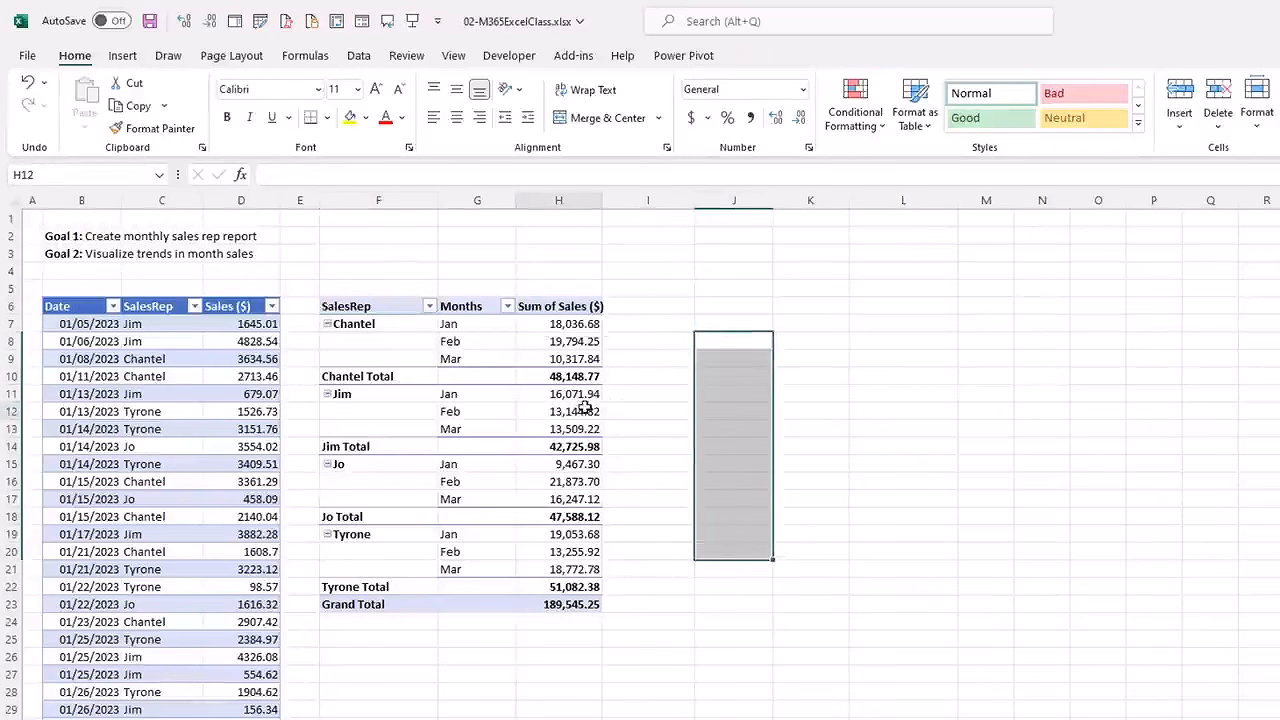
{"action": "left_click", "coordinate": [584, 408]}
{"action": "left_click_drag", "start_coordinate": [740, 357], "coordinate": [738, 564]}
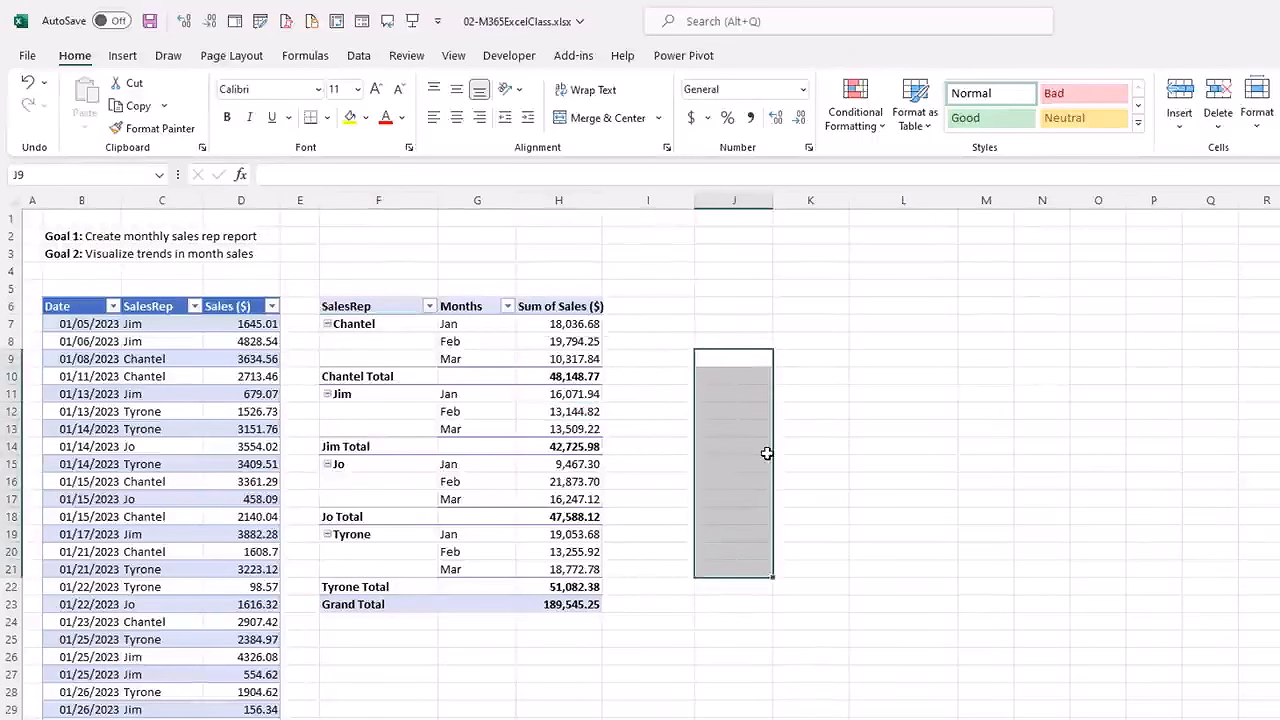
Start a Top 10 Items conditional formatting rule on PivotTable cell H12 and set it to rank the top 3.
{"action": "left_click", "coordinate": [556, 415]}
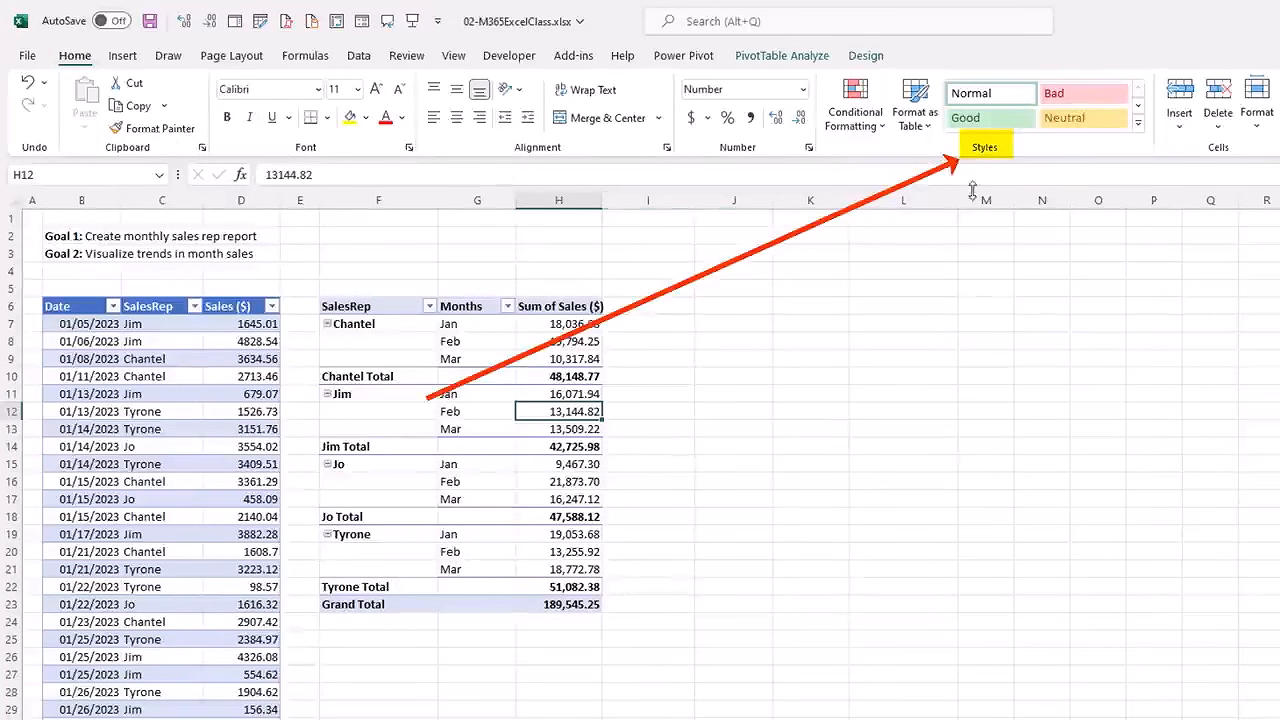
{"action": "left_click", "coordinate": [883, 133]}
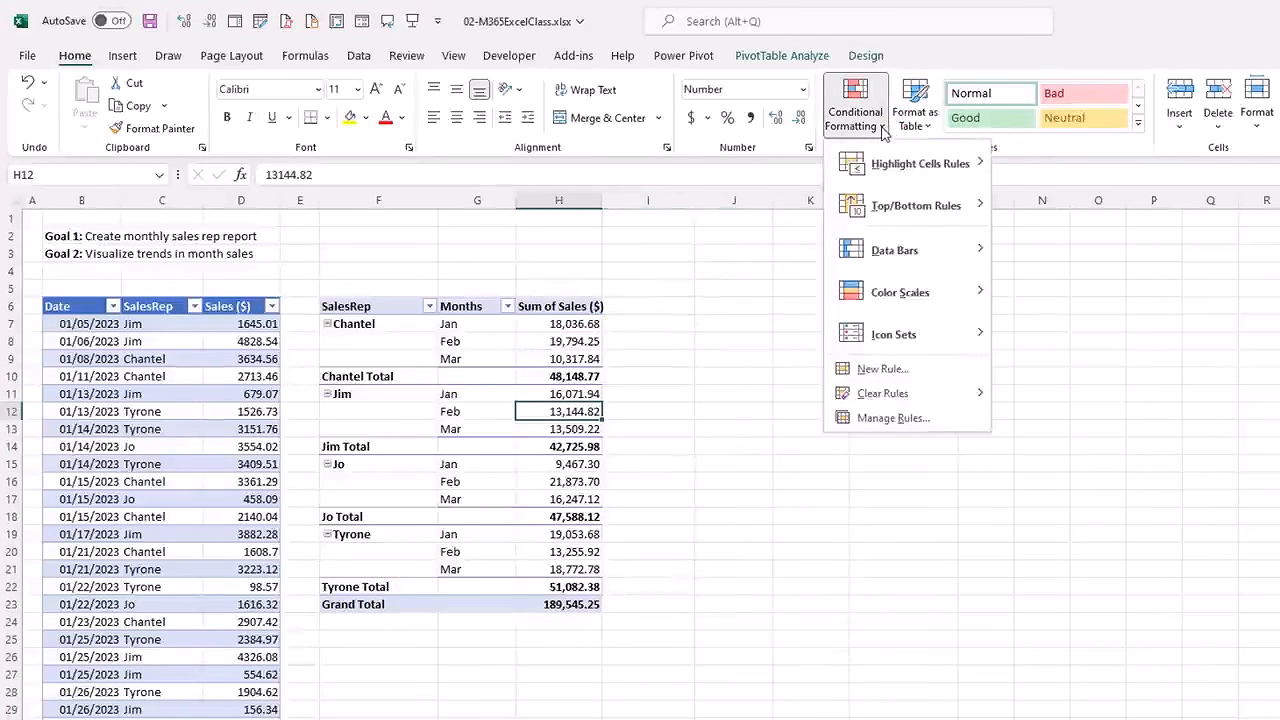
{"action": "mouse_move", "coordinate": [896, 184]}
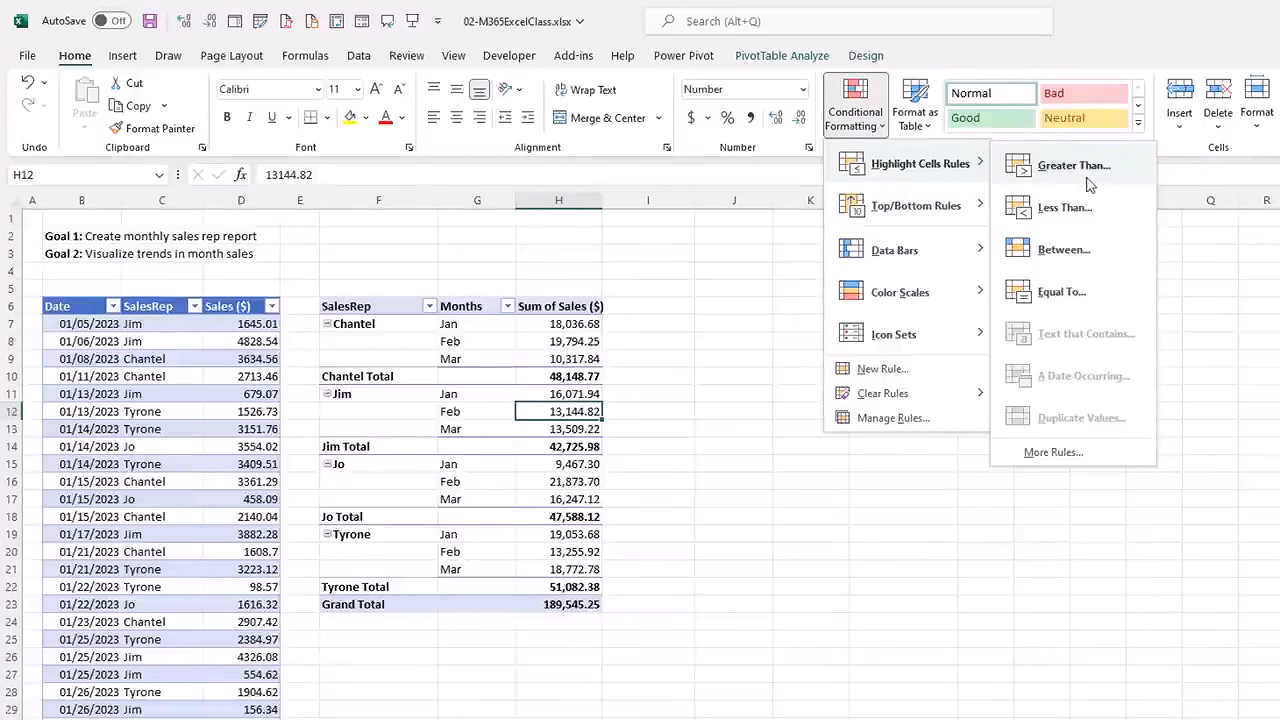
{"action": "mouse_move", "coordinate": [918, 210]}
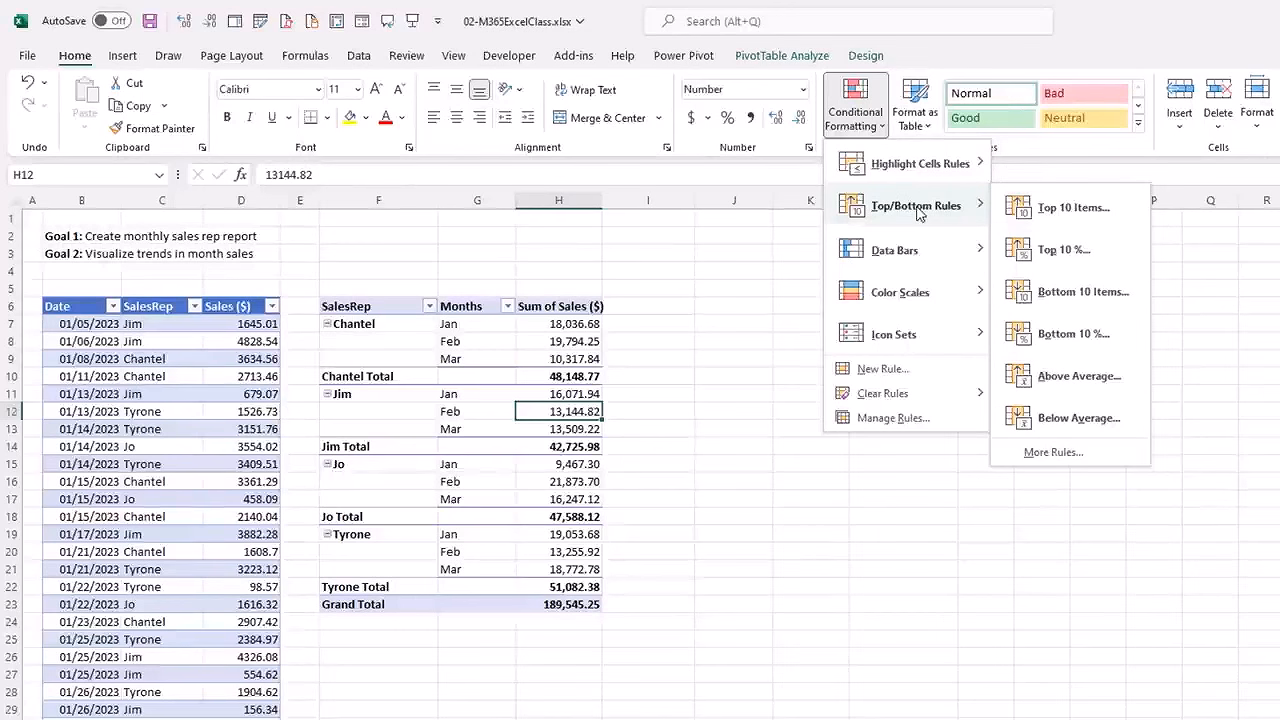
{"action": "mouse_move", "coordinate": [912, 263]}
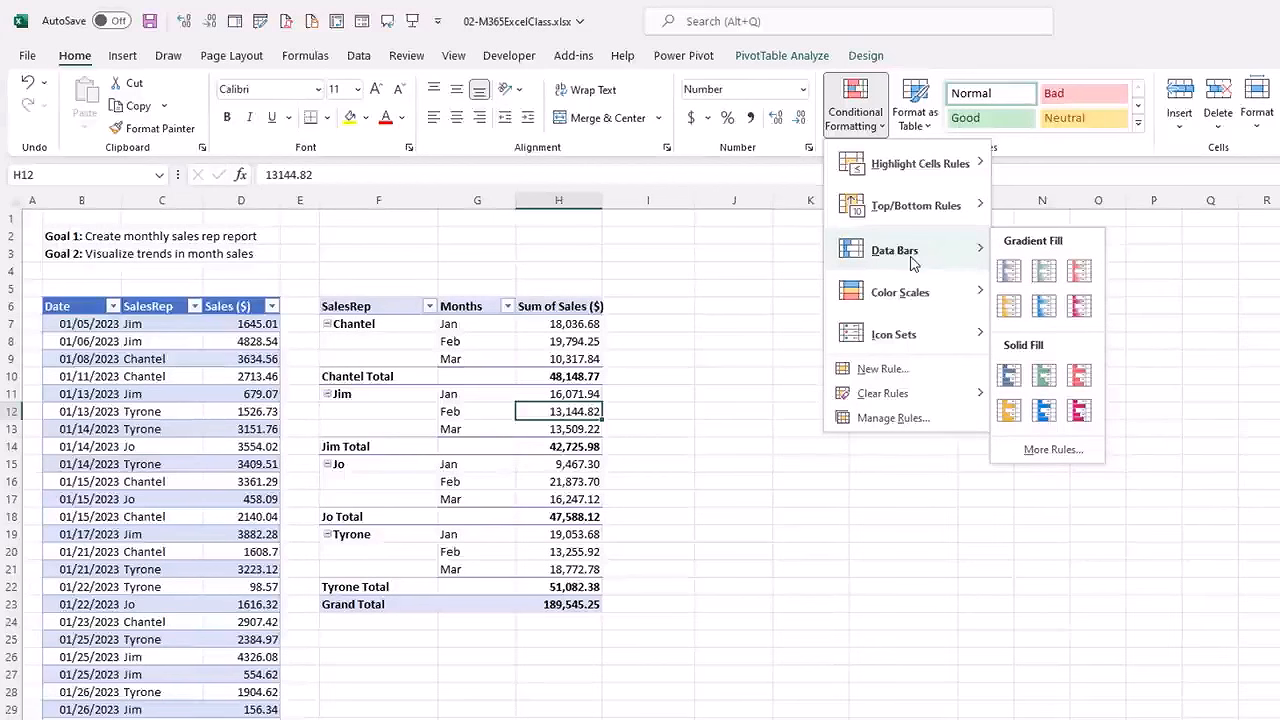
{"action": "mouse_move", "coordinate": [926, 308]}
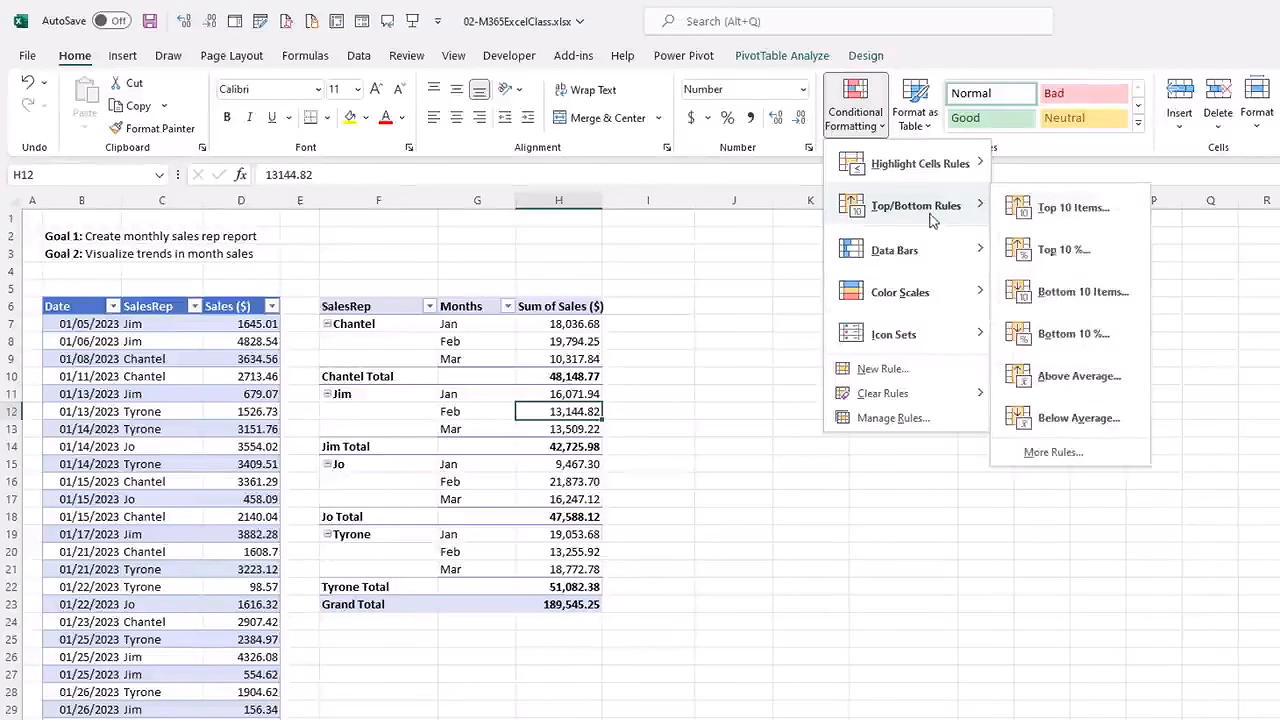
{"action": "left_click", "coordinate": [1075, 210]}
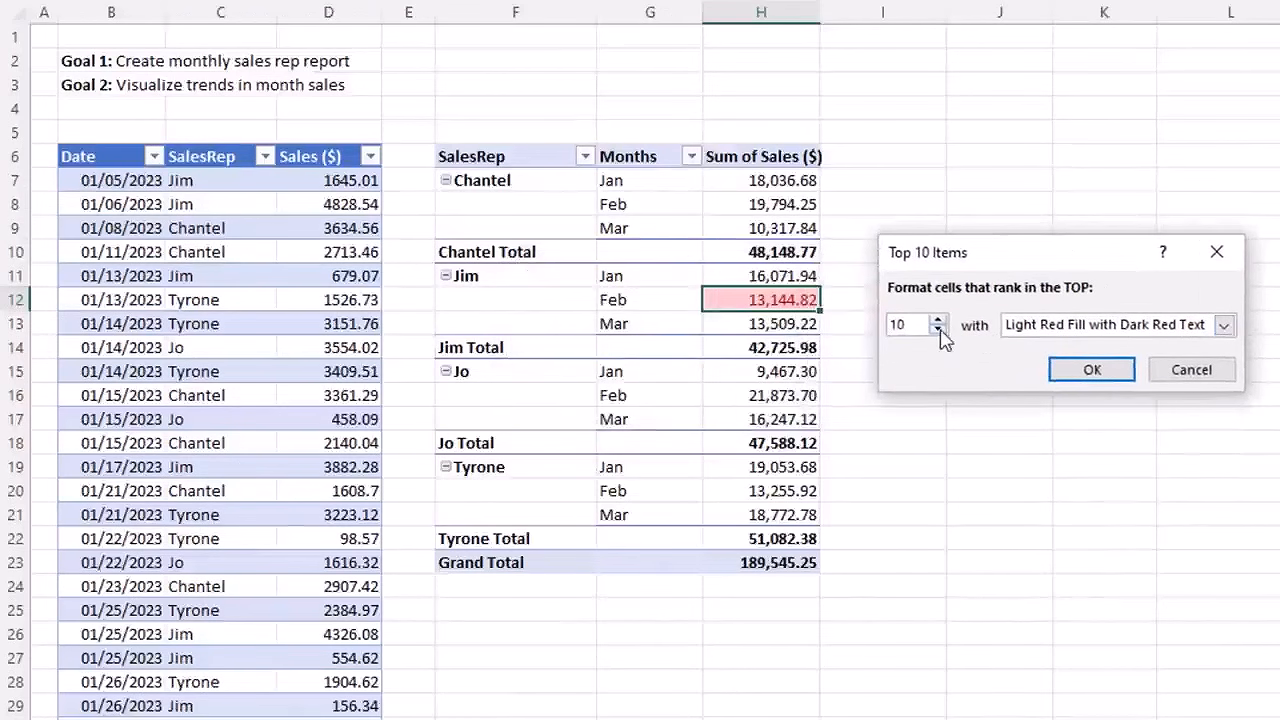
{"action": "left_click", "coordinate": [937, 329]}
{"action": "left_click", "coordinate": [937, 329]}
{"action": "left_click", "coordinate": [937, 329]}
Give the top 3 rule a custom format with green fill and white font, and apply it.
{"action": "left_click", "coordinate": [1224, 326]}
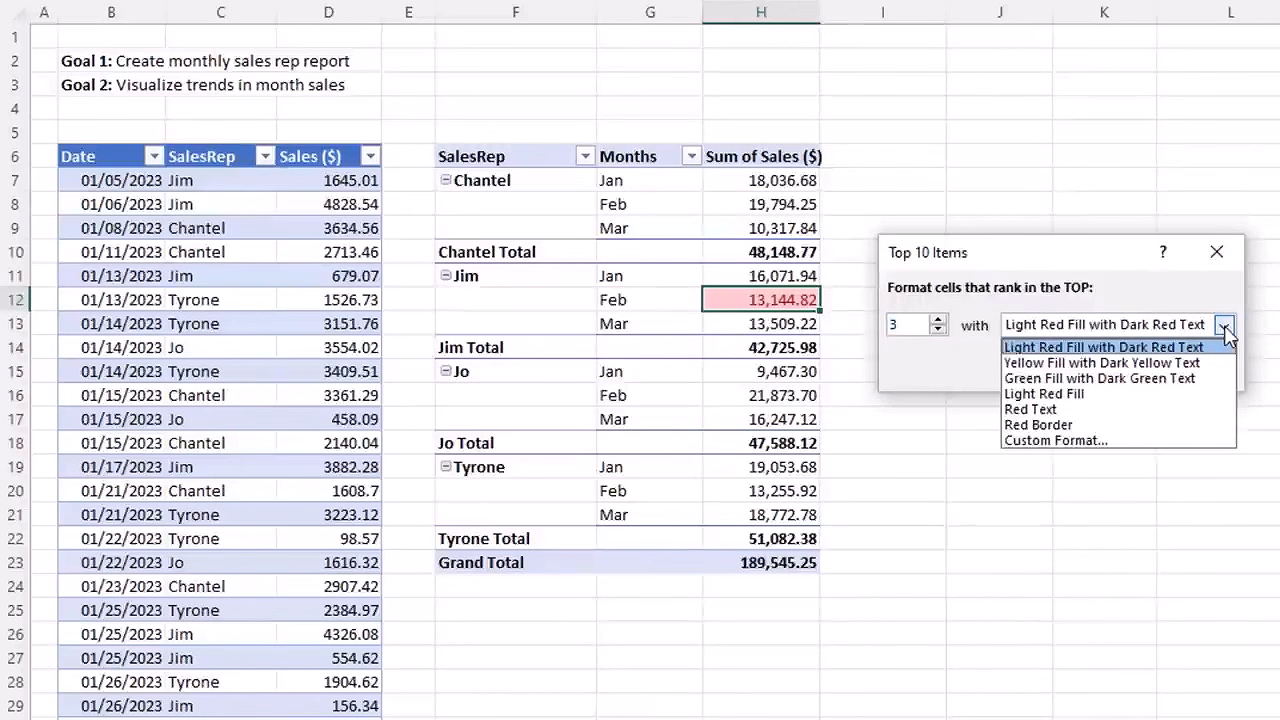
{"action": "left_click", "coordinate": [1102, 442]}
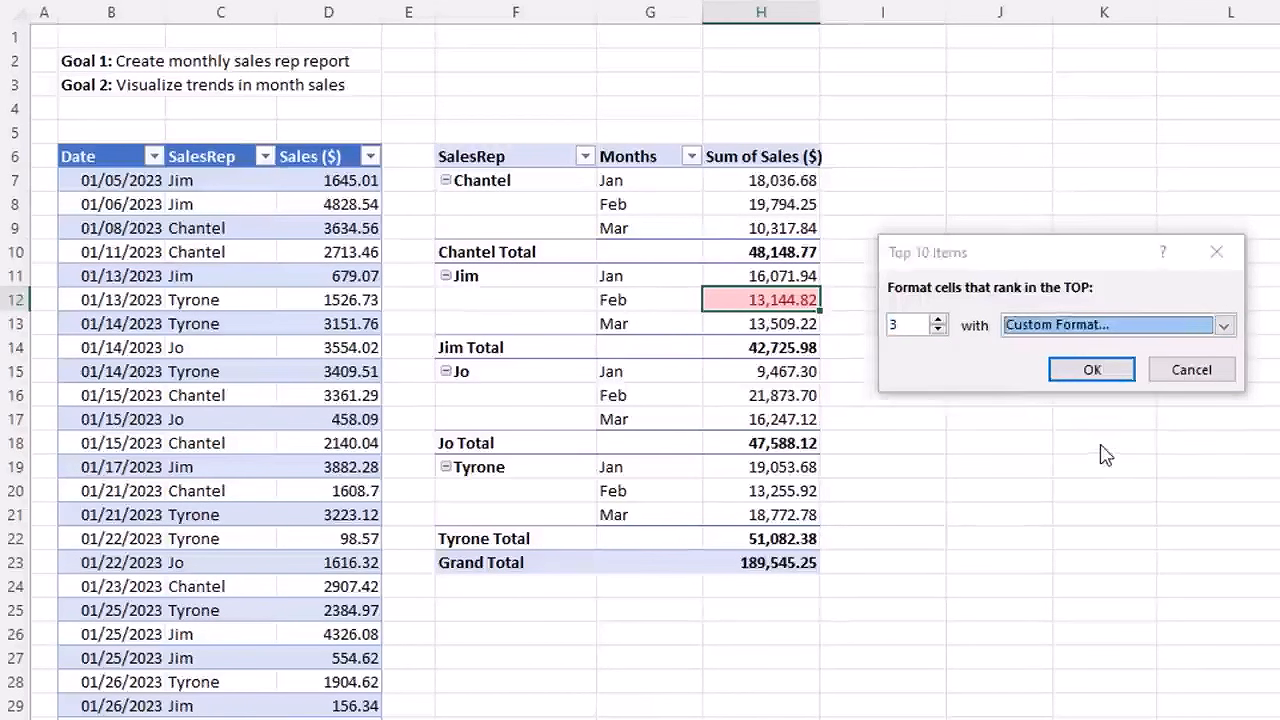
{"action": "left_click_drag", "start_coordinate": [737, 49], "coordinate": [1245, 201]}
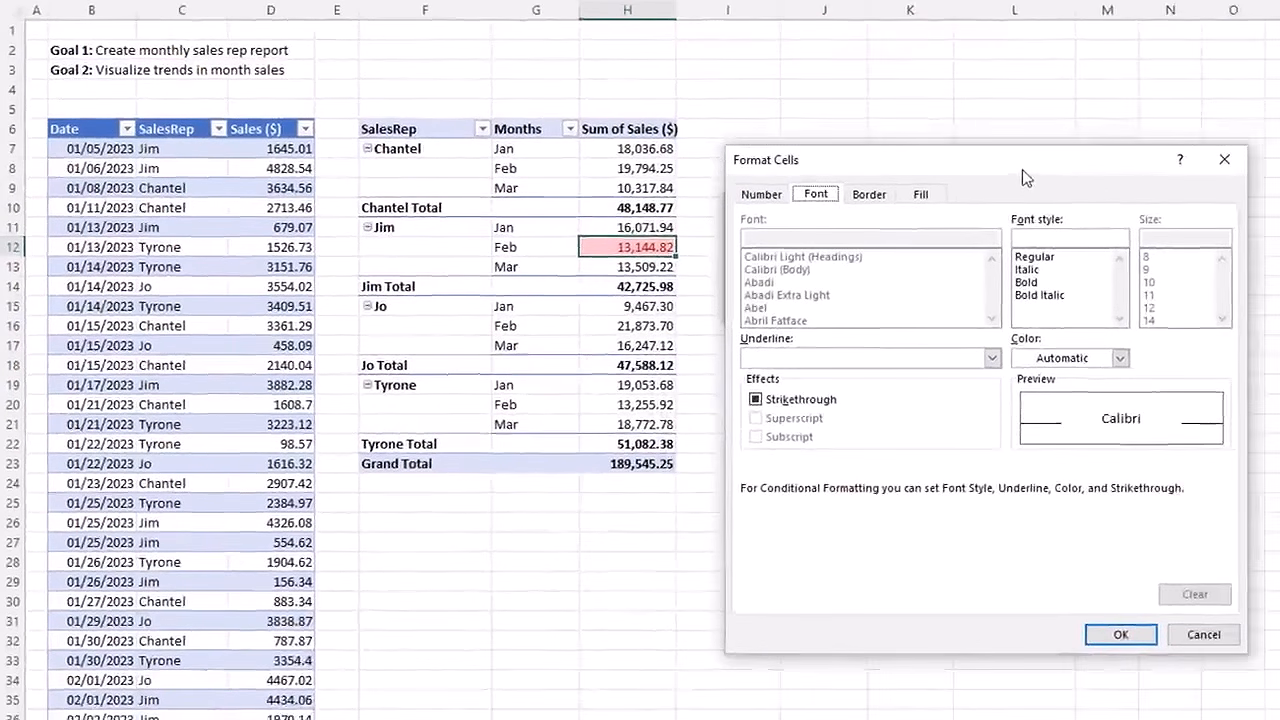
{"action": "left_click", "coordinate": [920, 196]}
{"action": "left_click", "coordinate": [847, 387]}
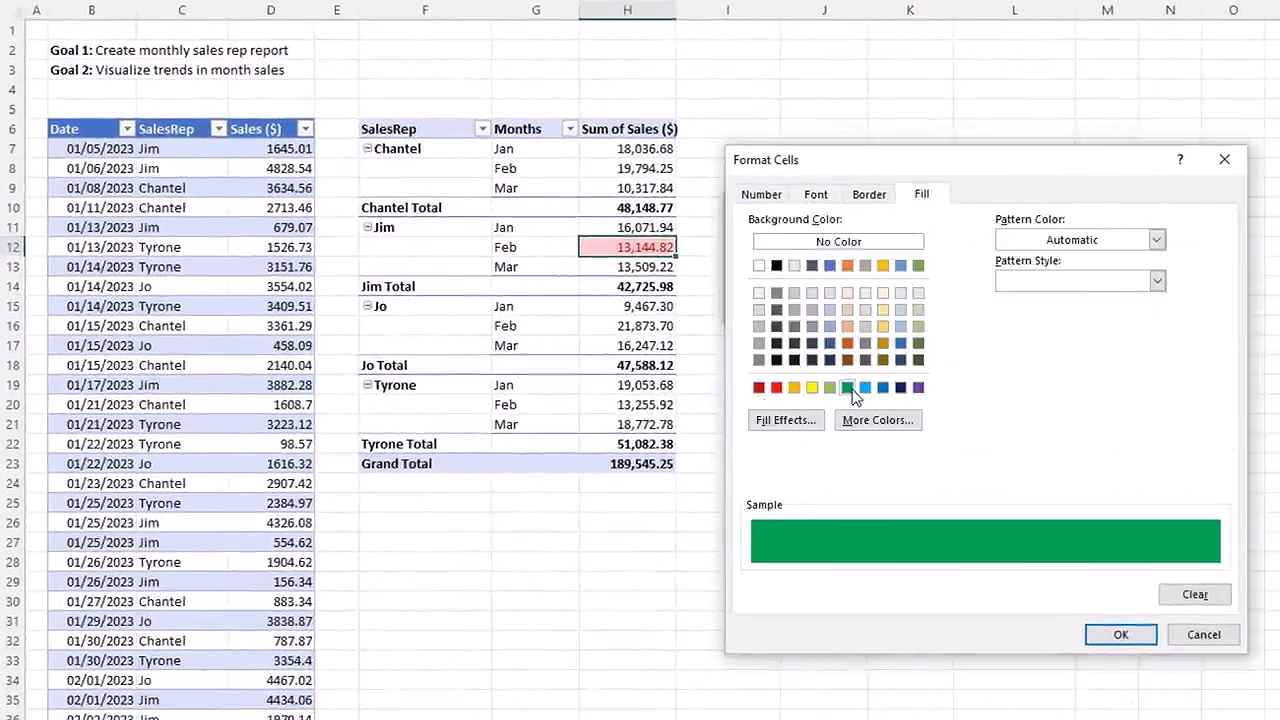
{"action": "left_click", "coordinate": [816, 195]}
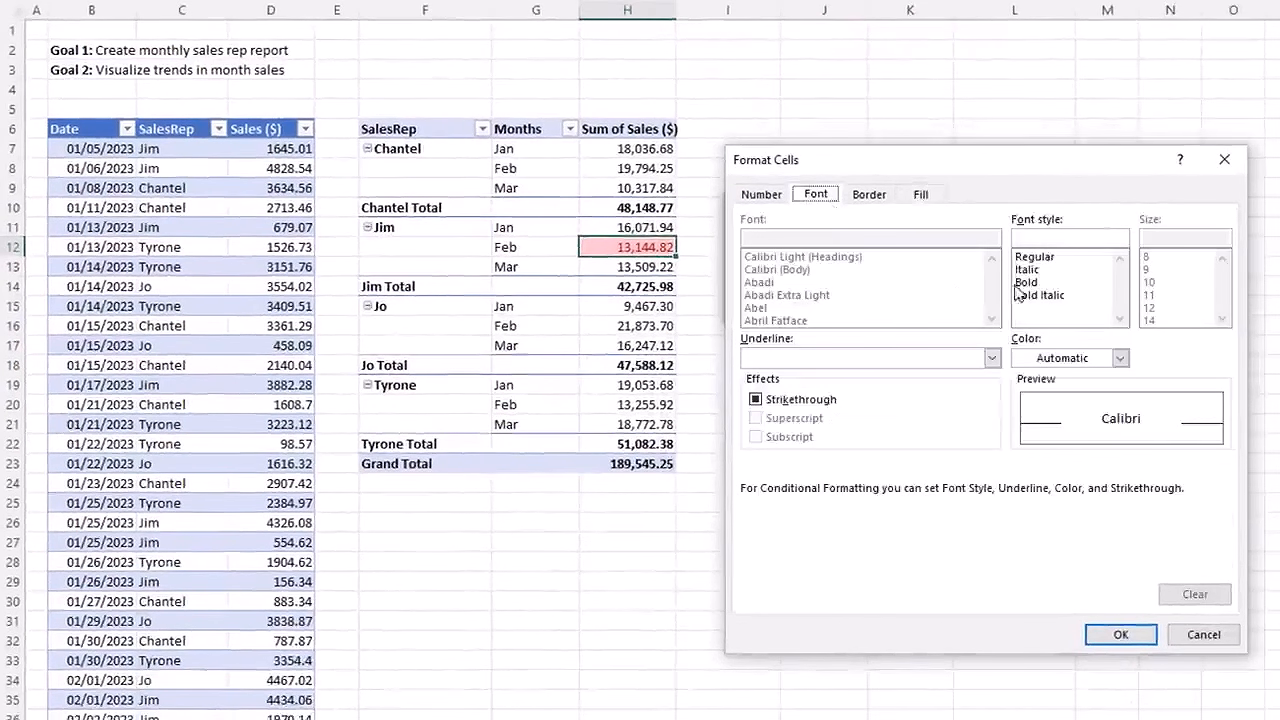
{"action": "left_click", "coordinate": [1035, 358]}
{"action": "left_click", "coordinate": [1021, 439]}
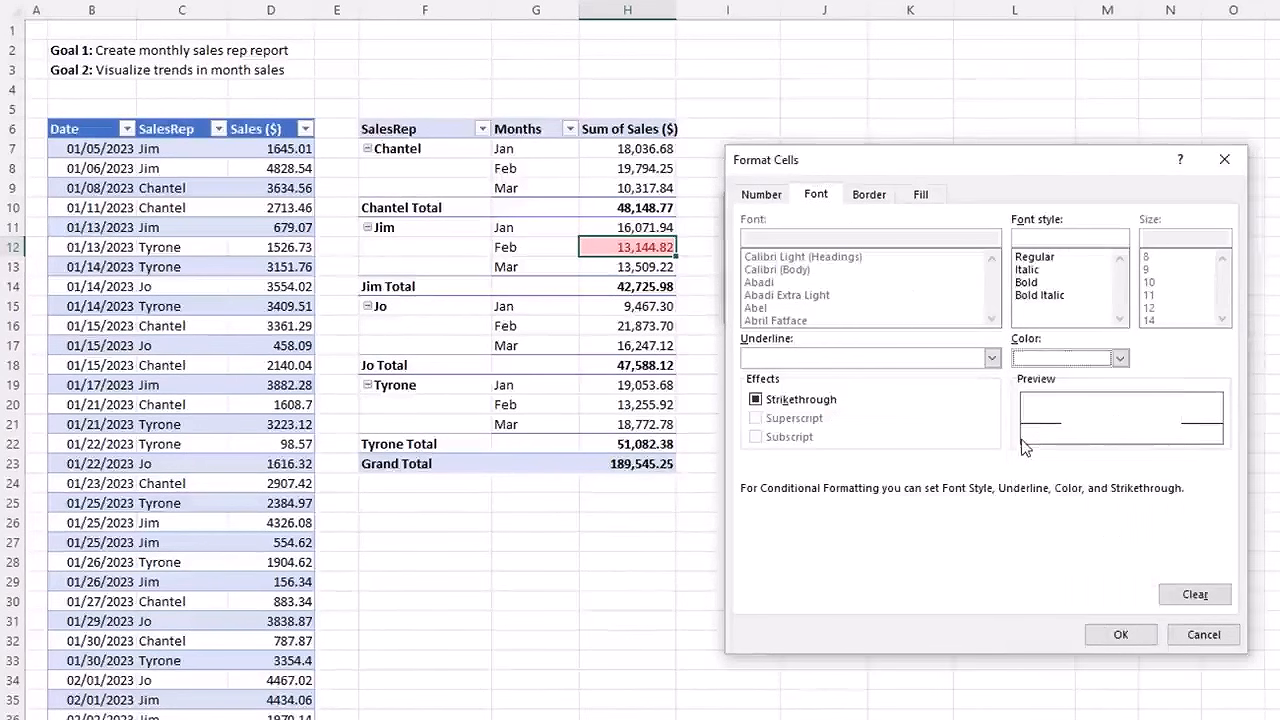
{"action": "left_click", "coordinate": [1120, 636]}
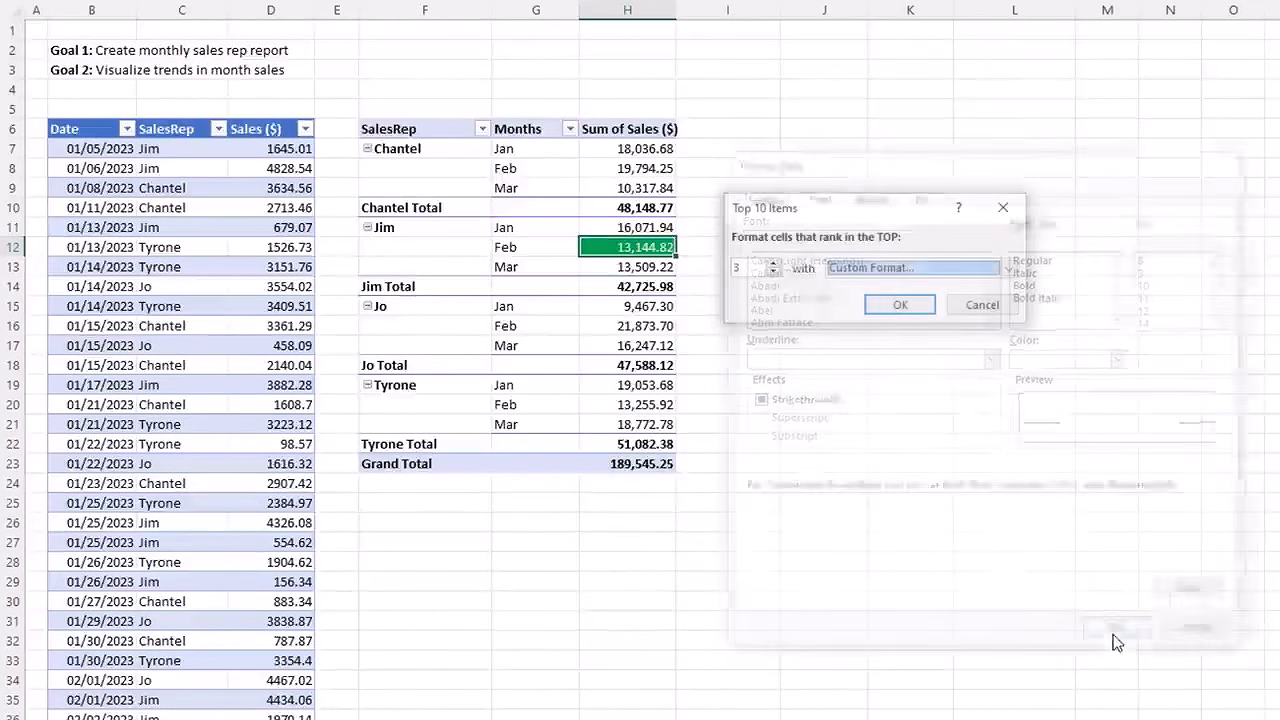
{"action": "left_click", "coordinate": [900, 305]}
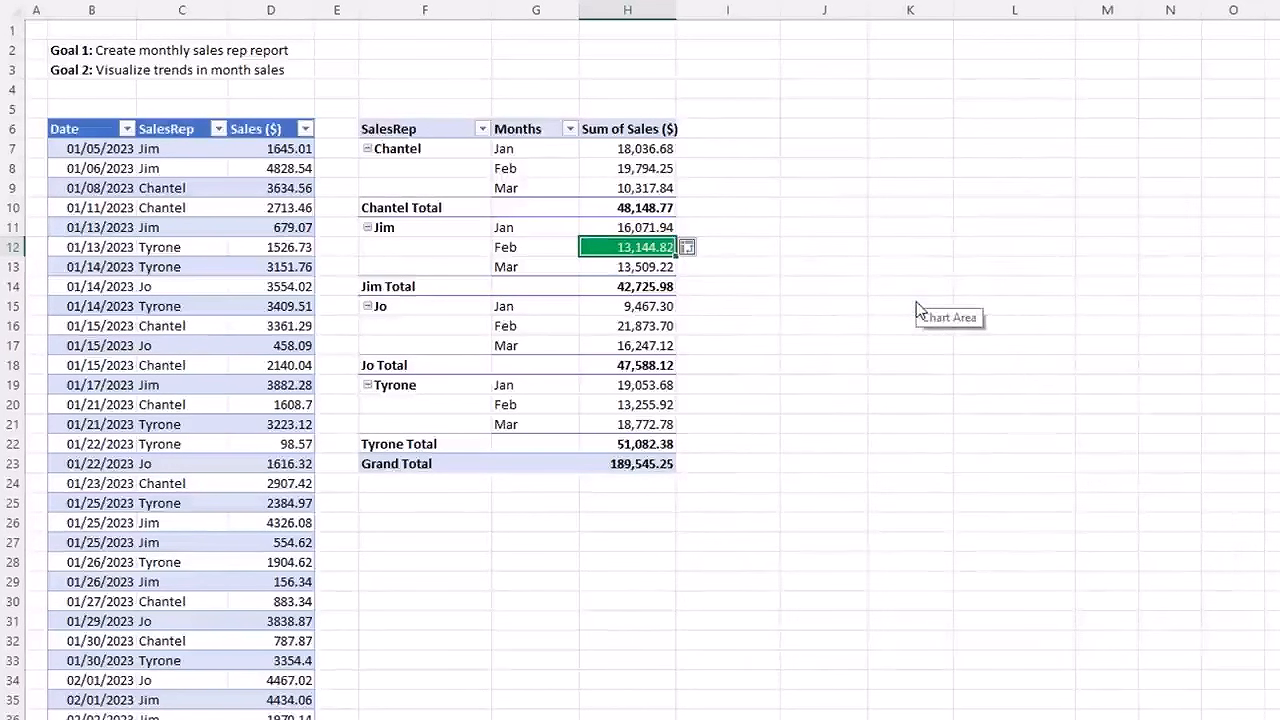
Extend the formatting rule to all cells showing "Sum of Sales ($)" values for "Months".
{"action": "left_click", "coordinate": [697, 248]}
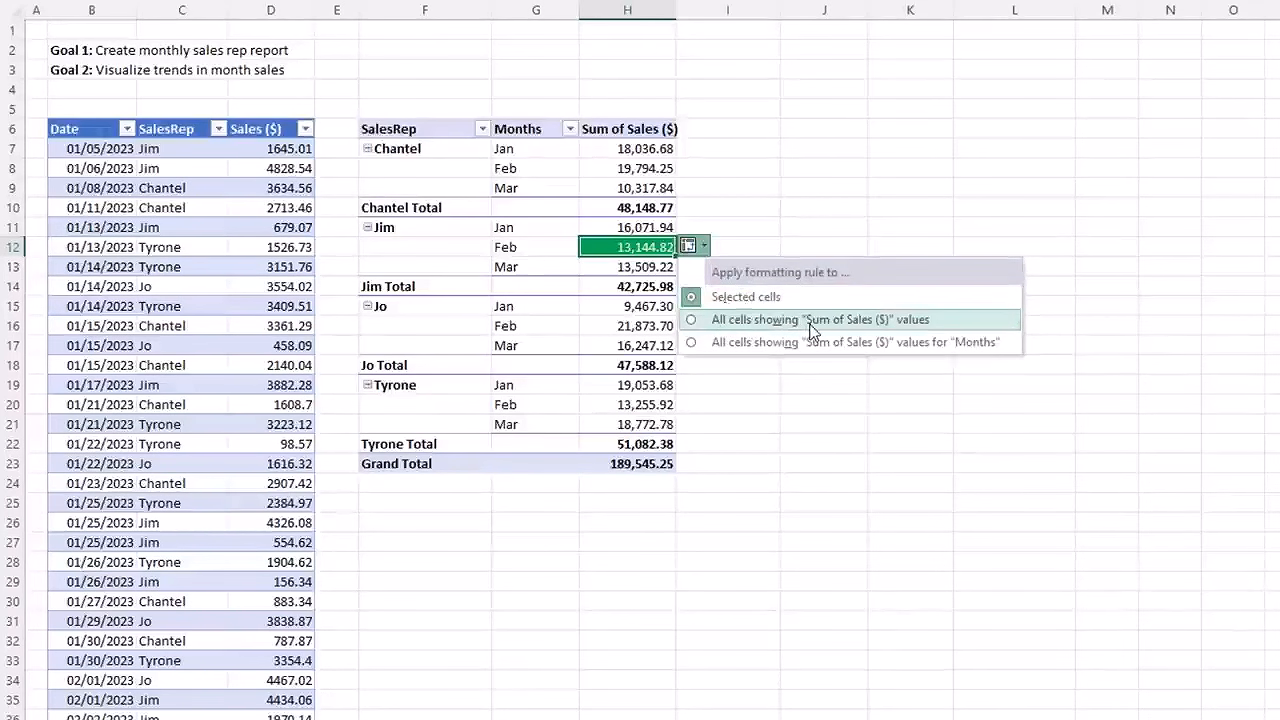
{"action": "left_click", "coordinate": [691, 320]}
{"action": "left_click", "coordinate": [690, 247]}
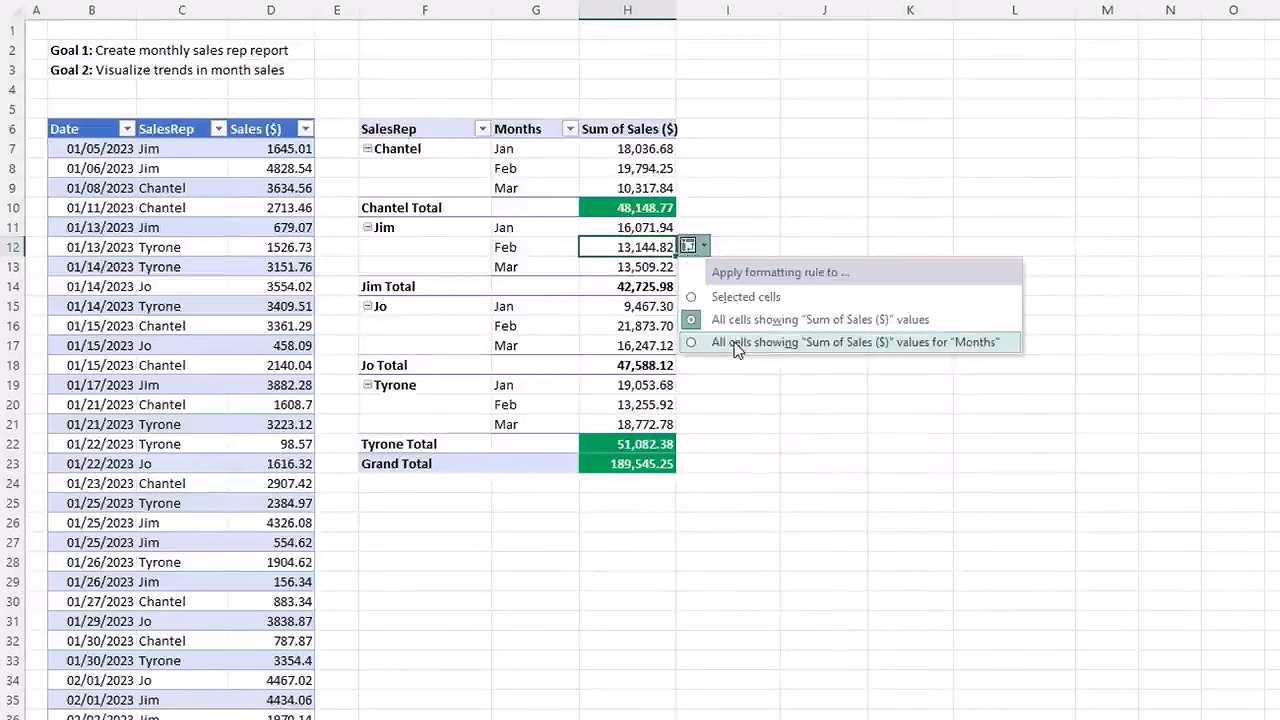
{"action": "left_click", "coordinate": [916, 344]}
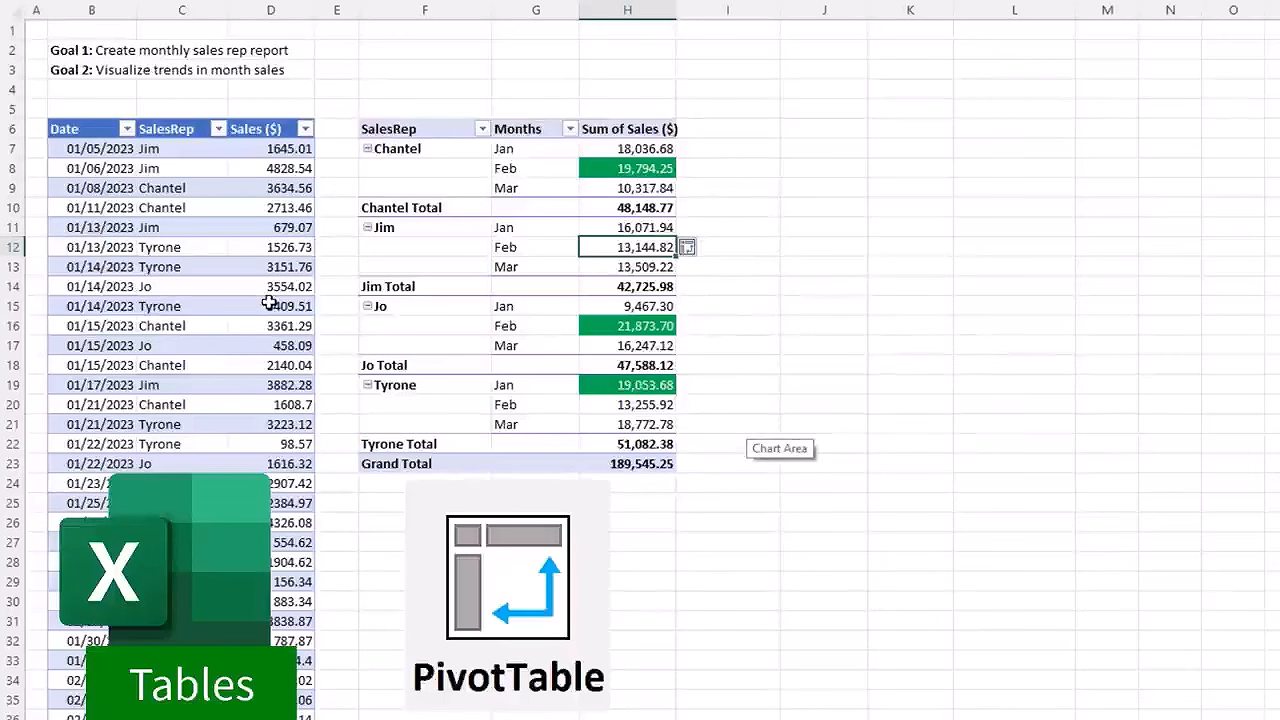
Select and copy the whole block of new sales records starting at cell P82 on the DAExample sheet.
{"action": "scroll", "coordinate": [486, 440], "scroll_direction": "down", "scroll_amount": 15}
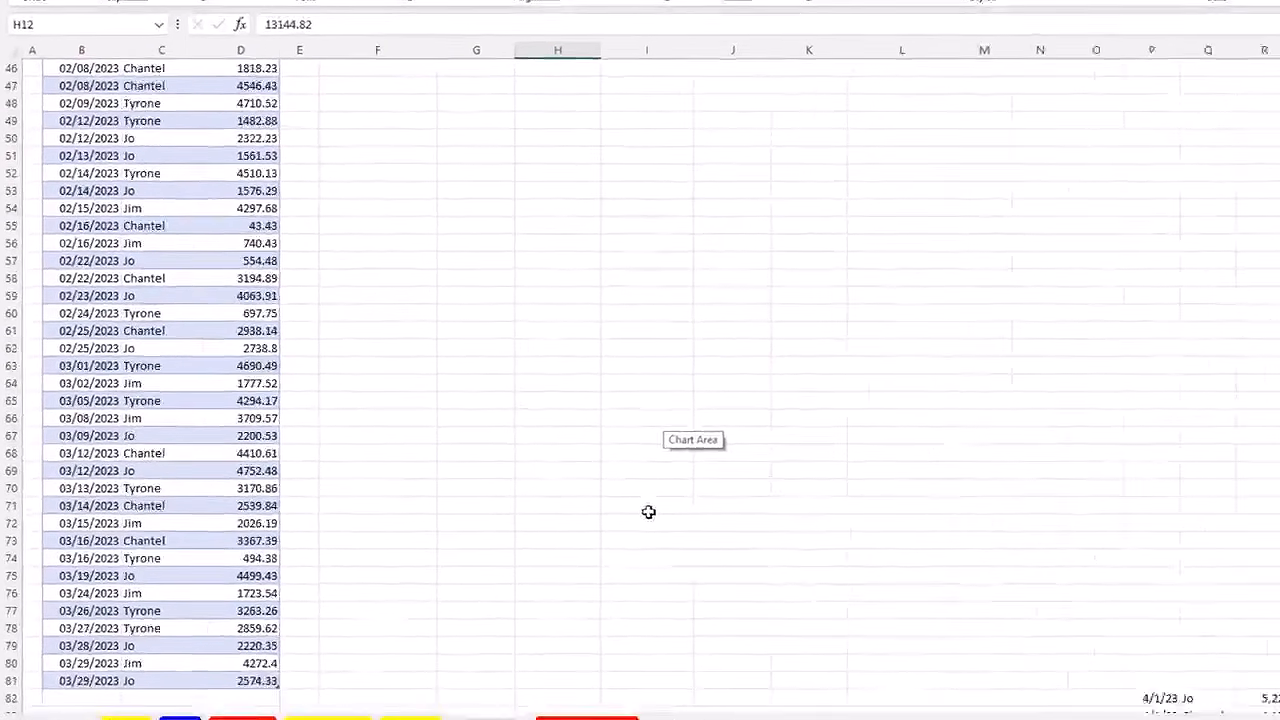
{"action": "scroll", "coordinate": [648, 512], "scroll_direction": "down", "scroll_amount": 4}
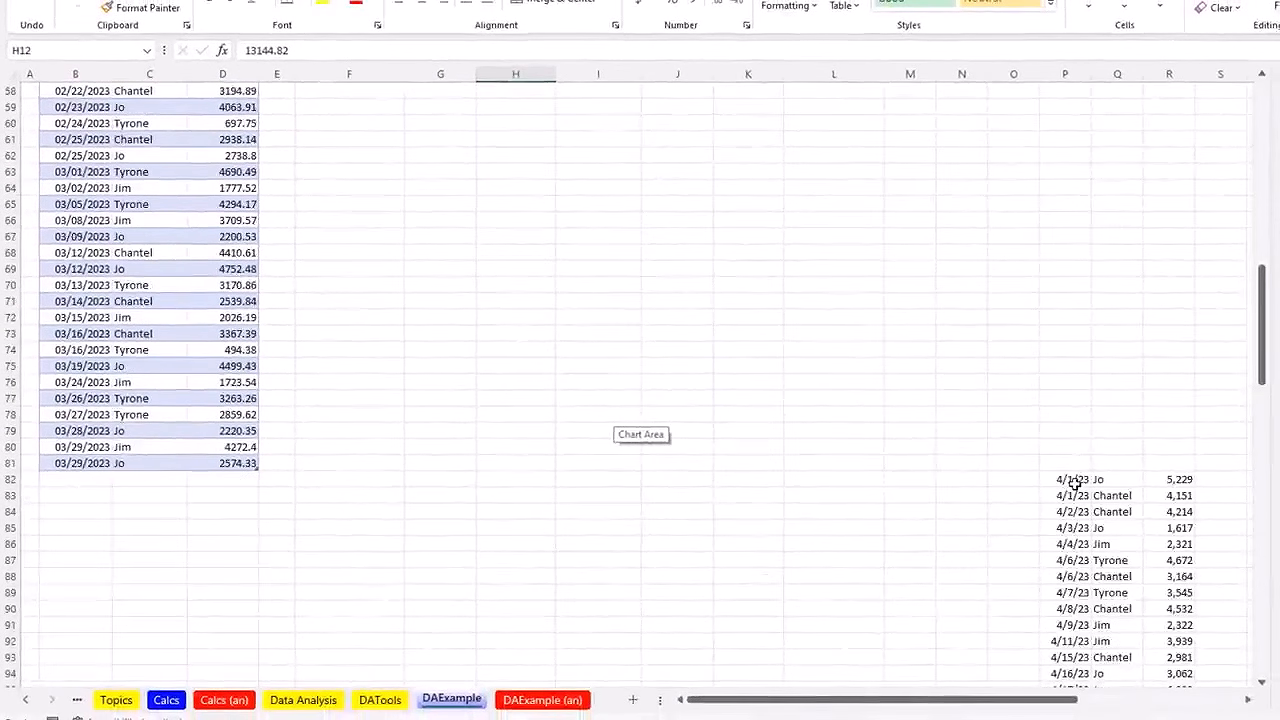
{"action": "left_click", "coordinate": [1080, 482]}
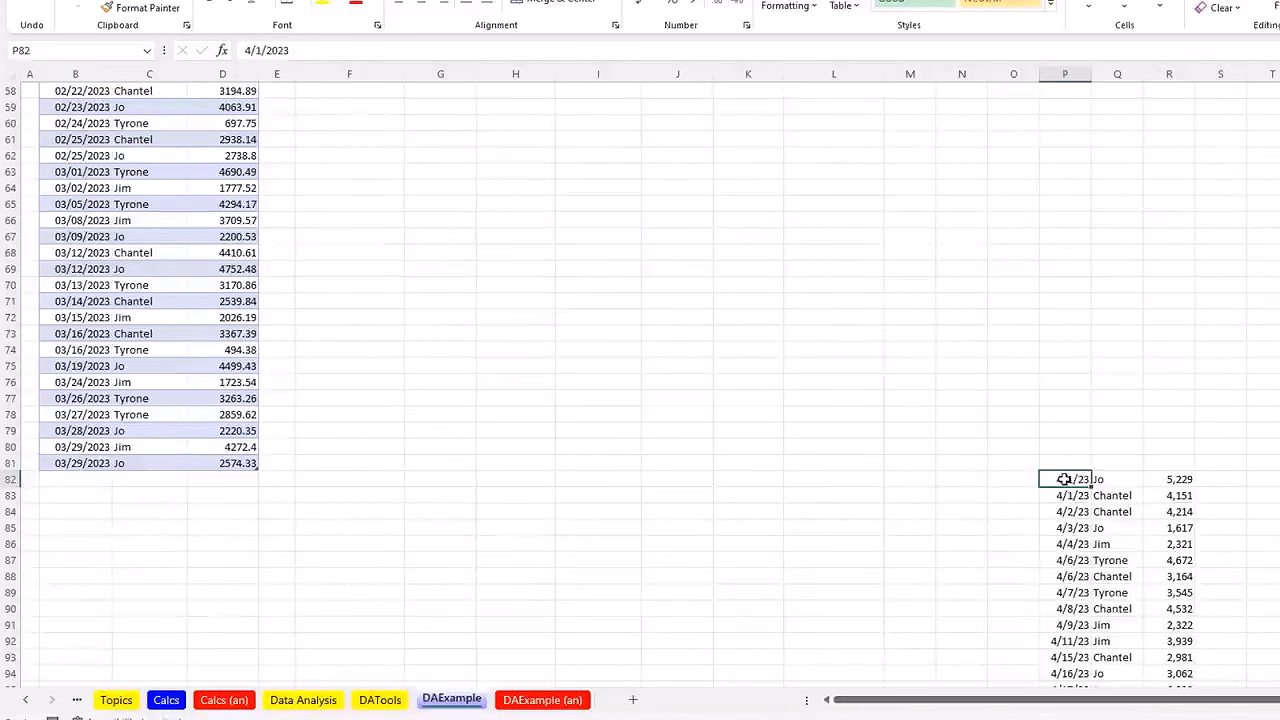
{"action": "left_click_drag", "start_coordinate": [1065, 479], "coordinate": [1149, 531]}
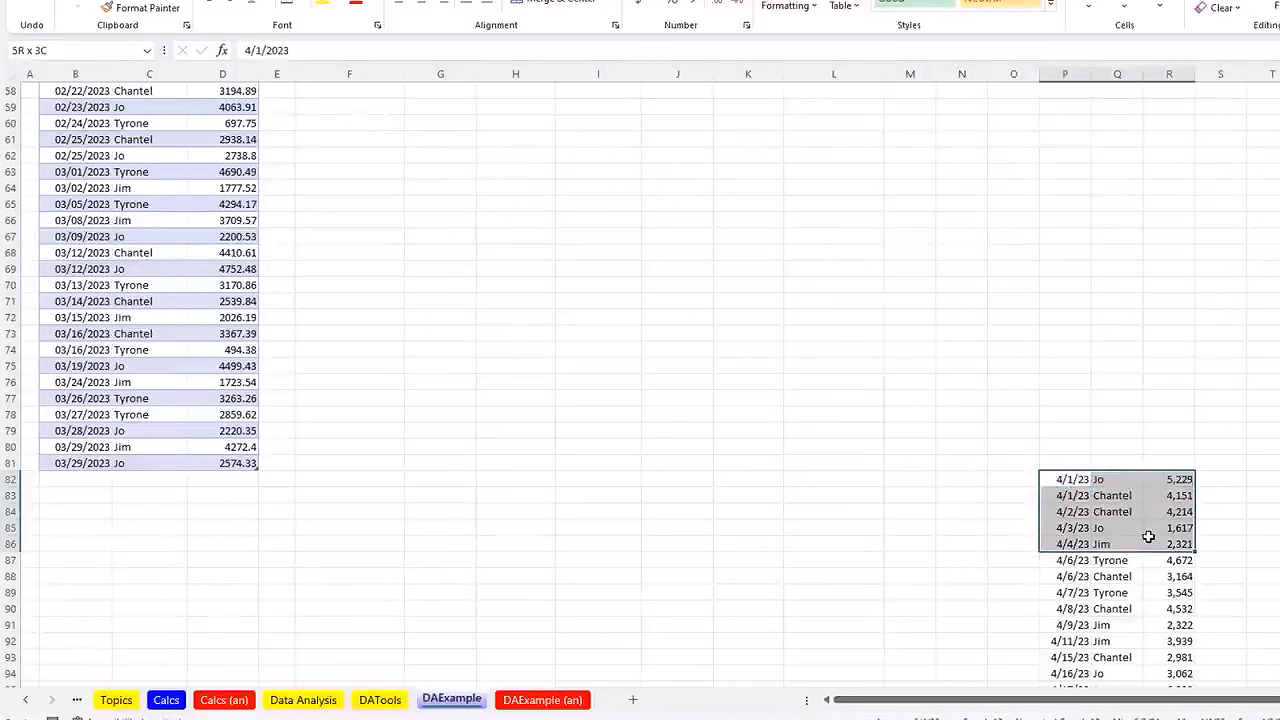
{"action": "left_click", "coordinate": [1078, 482]}
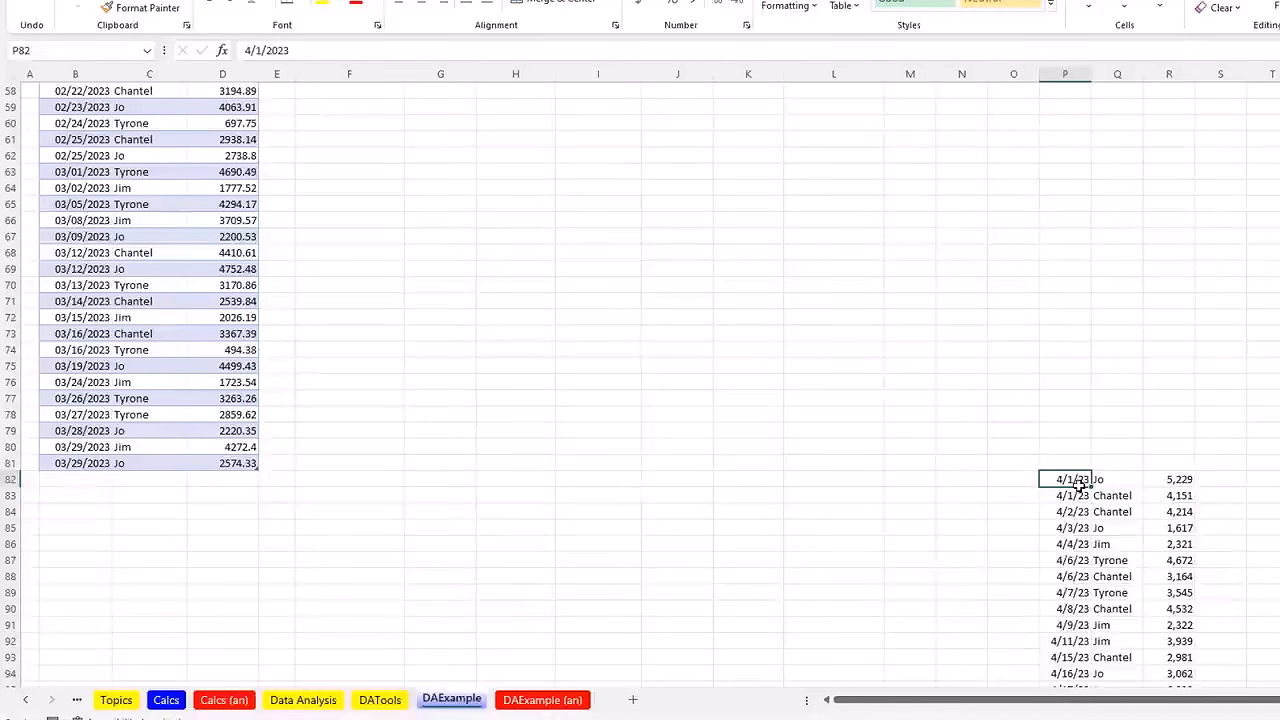
{"action": "key", "text": "ctrl+shift+8"}
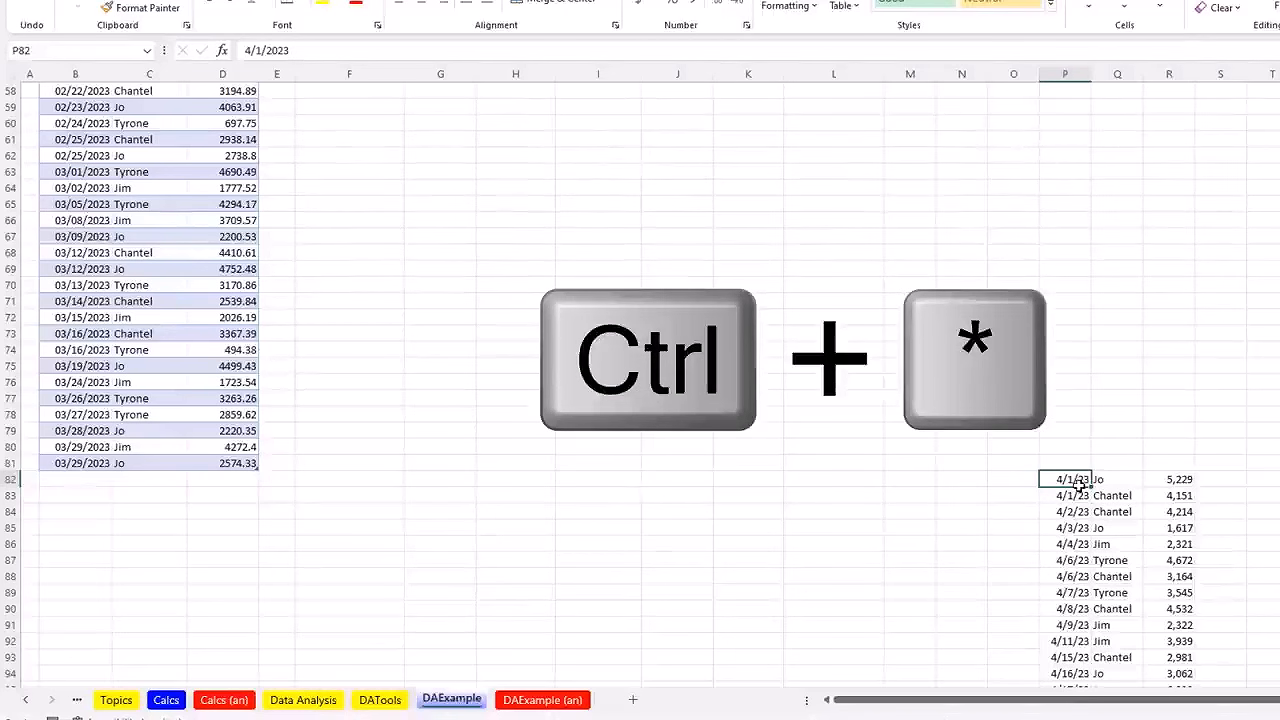
{"action": "key", "text": "ctrl+shift+8"}
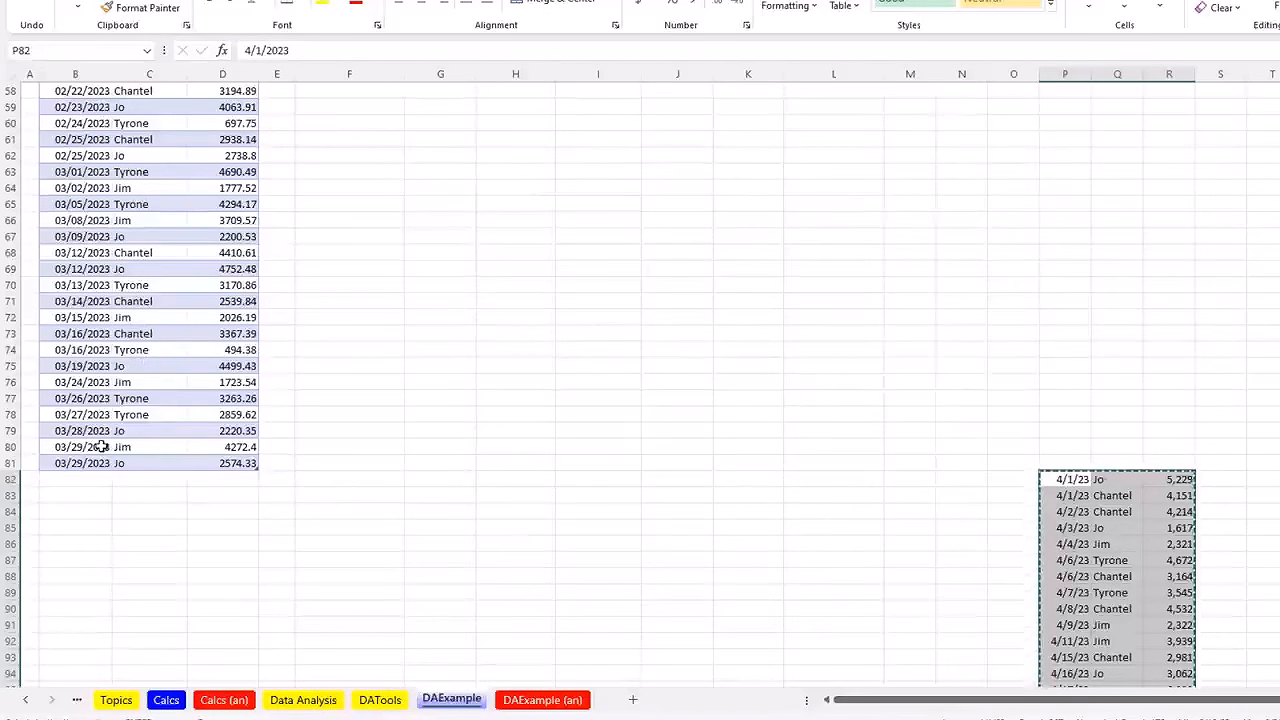
Paste the copied records at B82, directly below the sales table, and review the added rows down to the last one.
{"action": "left_click", "coordinate": [64, 480]}
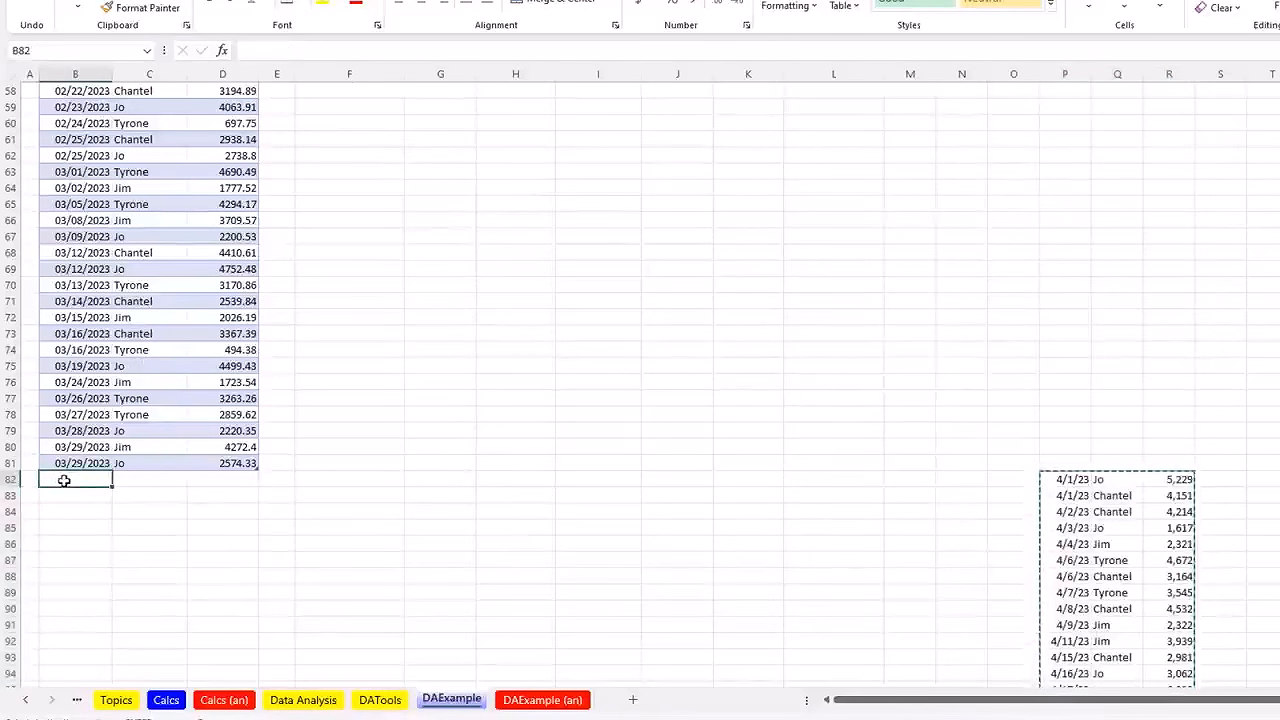
{"action": "left_click", "coordinate": [63, 494]}
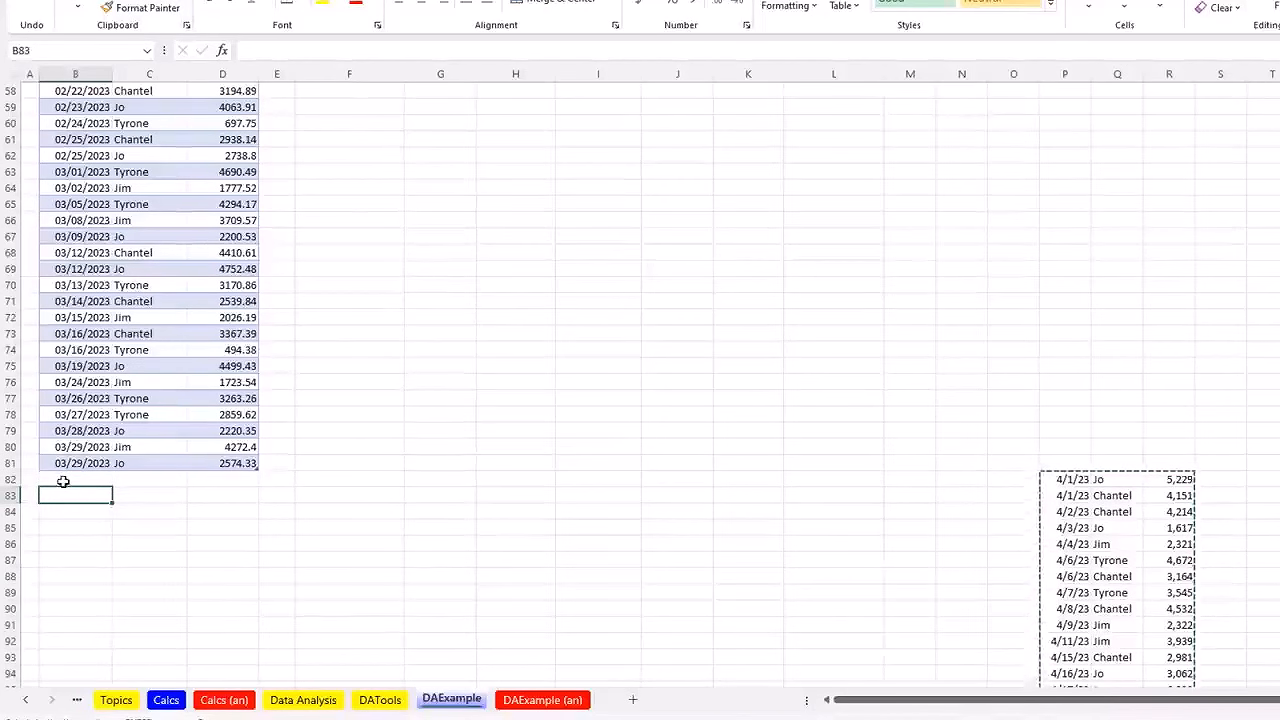
{"action": "left_click", "coordinate": [64, 481]}
{"action": "key", "text": "ctrl+v"}
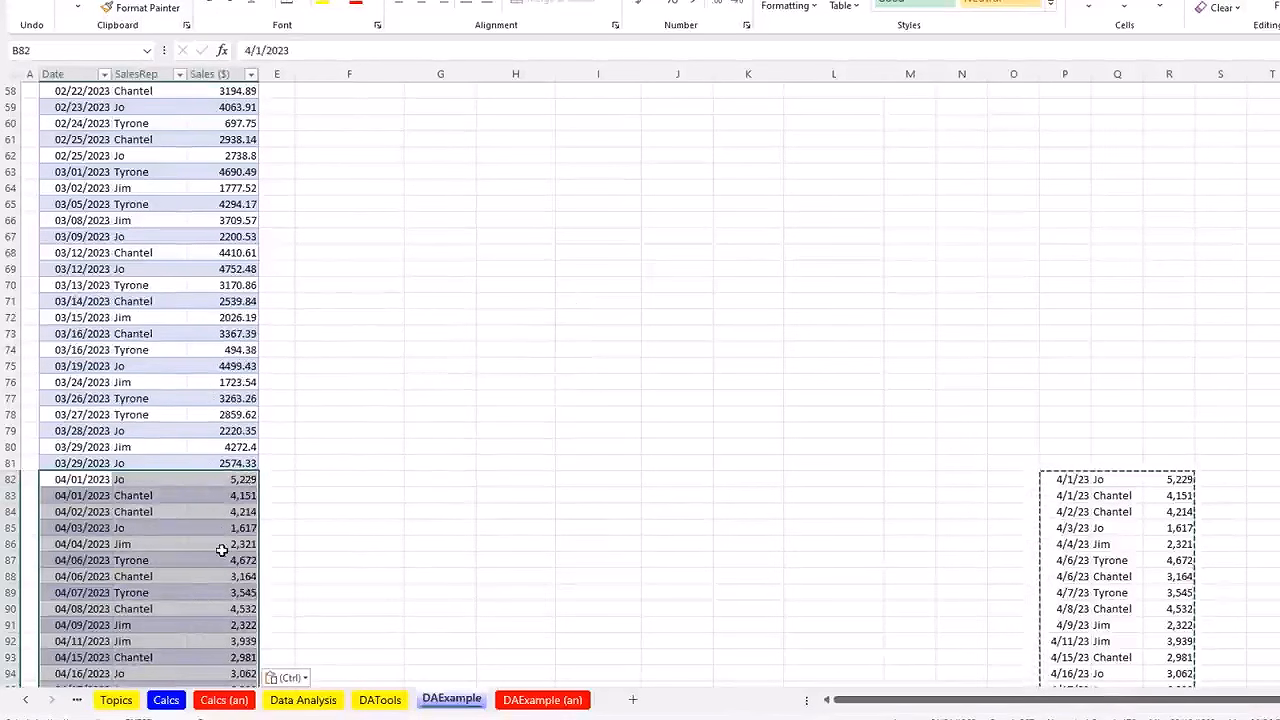
{"action": "scroll", "coordinate": [221, 549], "scroll_direction": "down", "scroll_amount": 14}
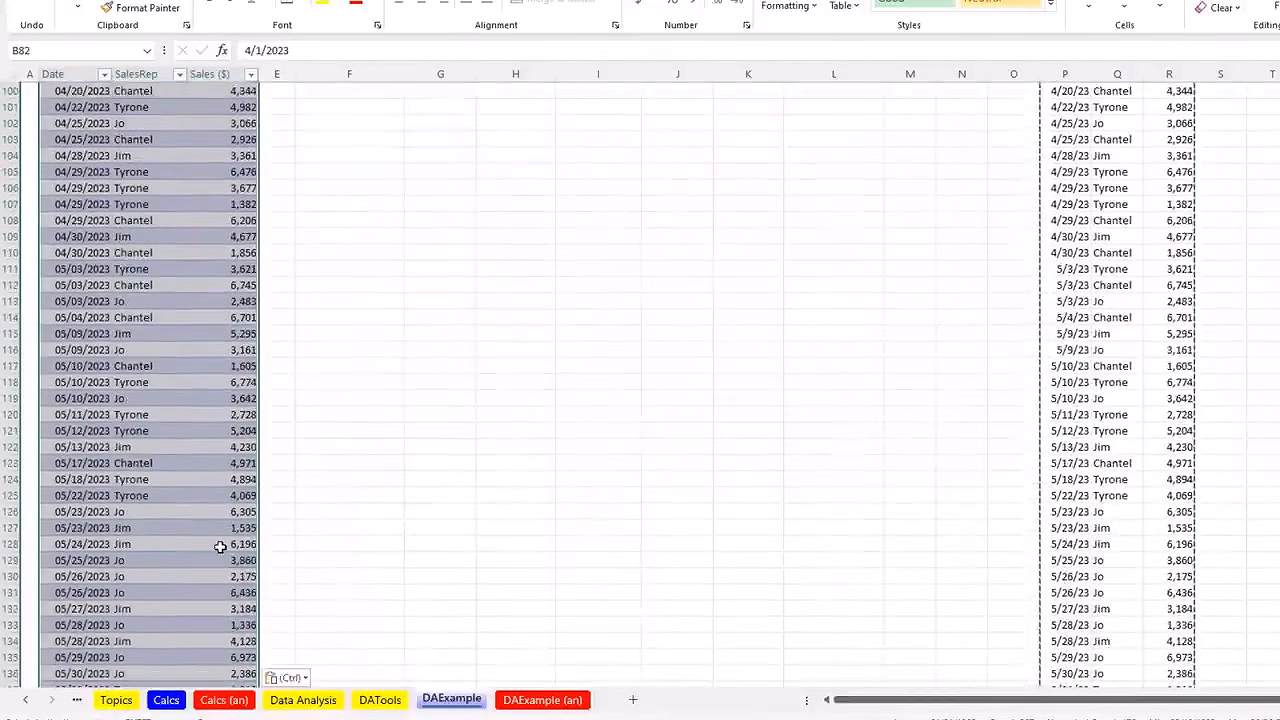
{"action": "scroll", "coordinate": [220, 547], "scroll_direction": "down", "scroll_amount": 13}
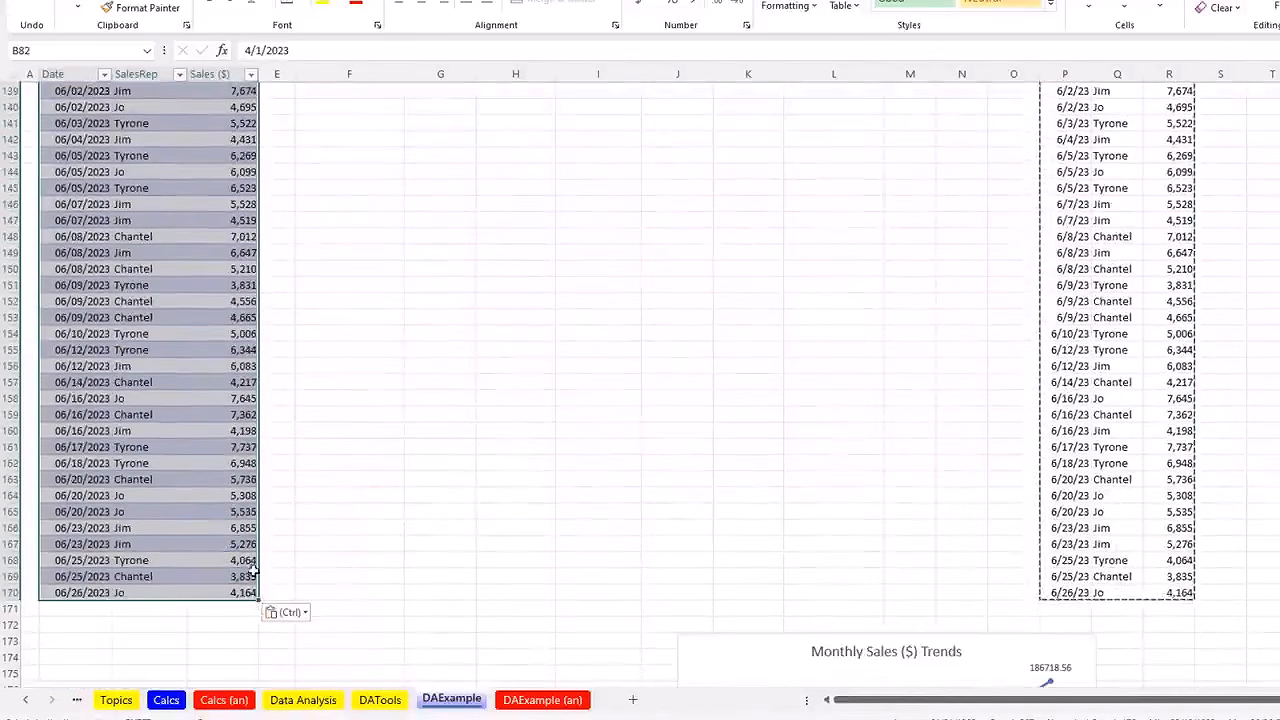
Check in the Excel AutoFormat As You Type options whether new rows and columns are included in tables.
{"action": "scroll", "coordinate": [250, 560], "scroll_direction": "up", "scroll_amount": 20}
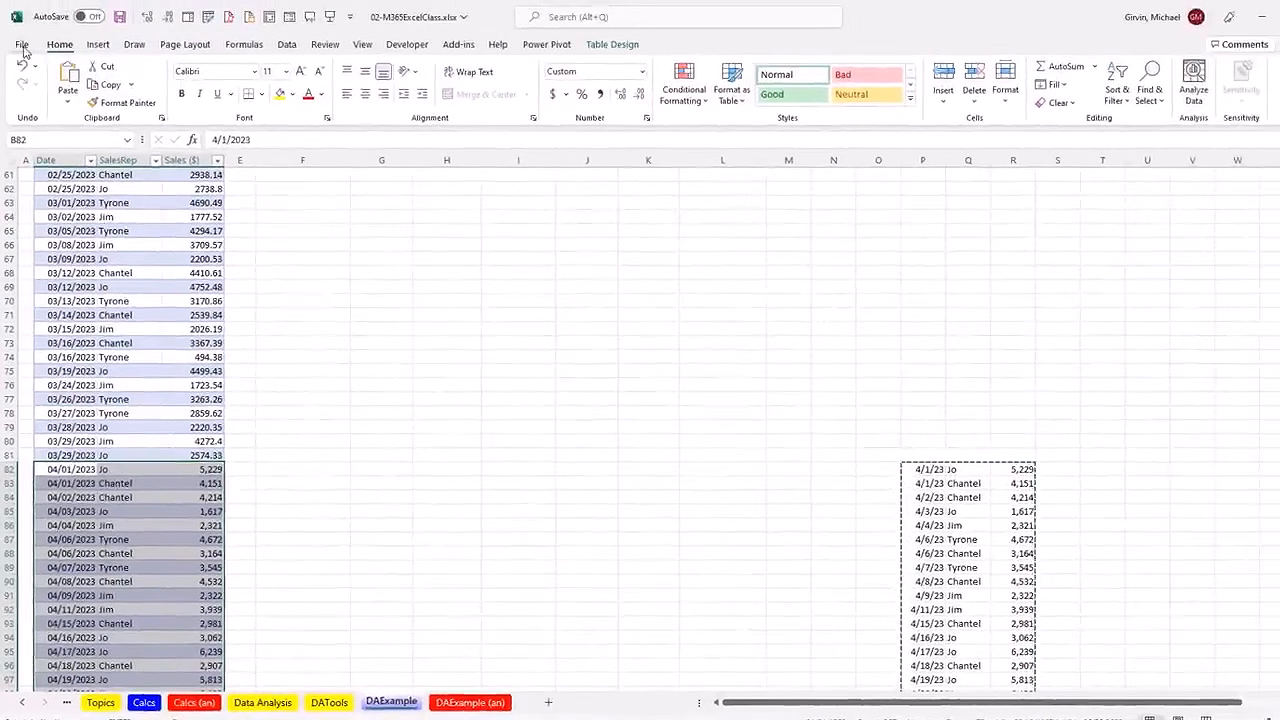
{"action": "left_click", "coordinate": [21, 45]}
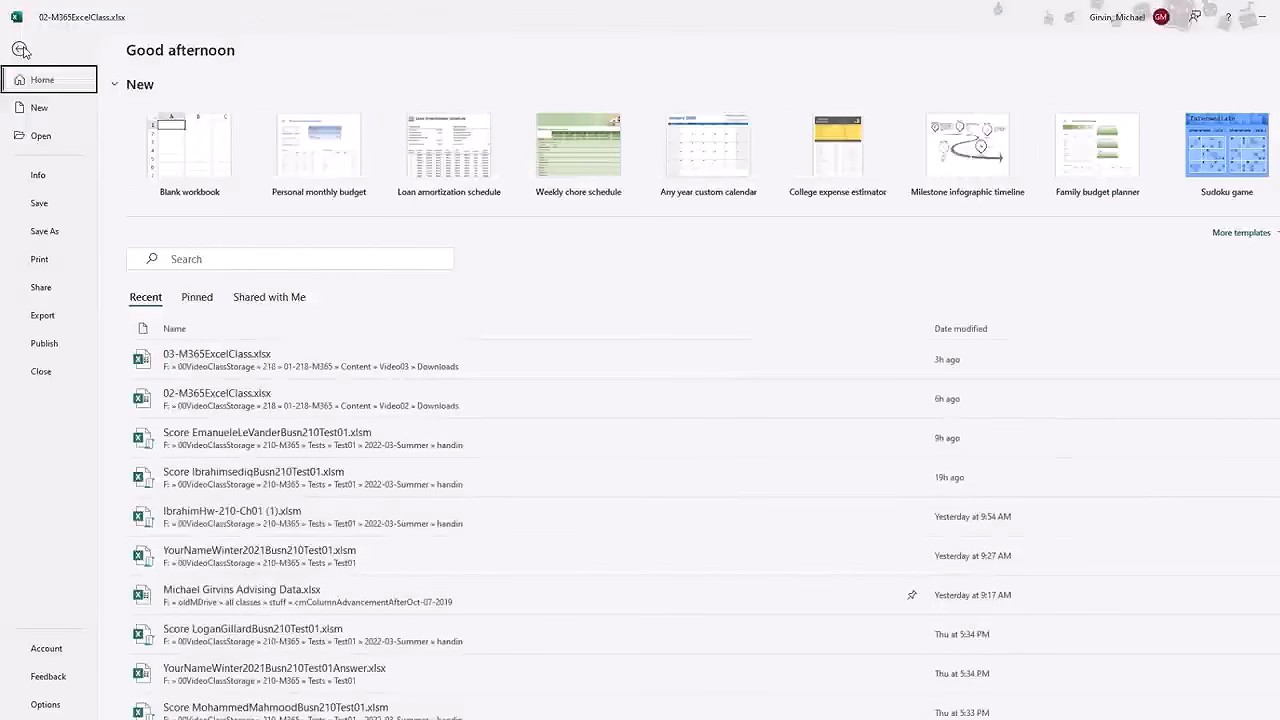
{"action": "left_click", "coordinate": [45, 705]}
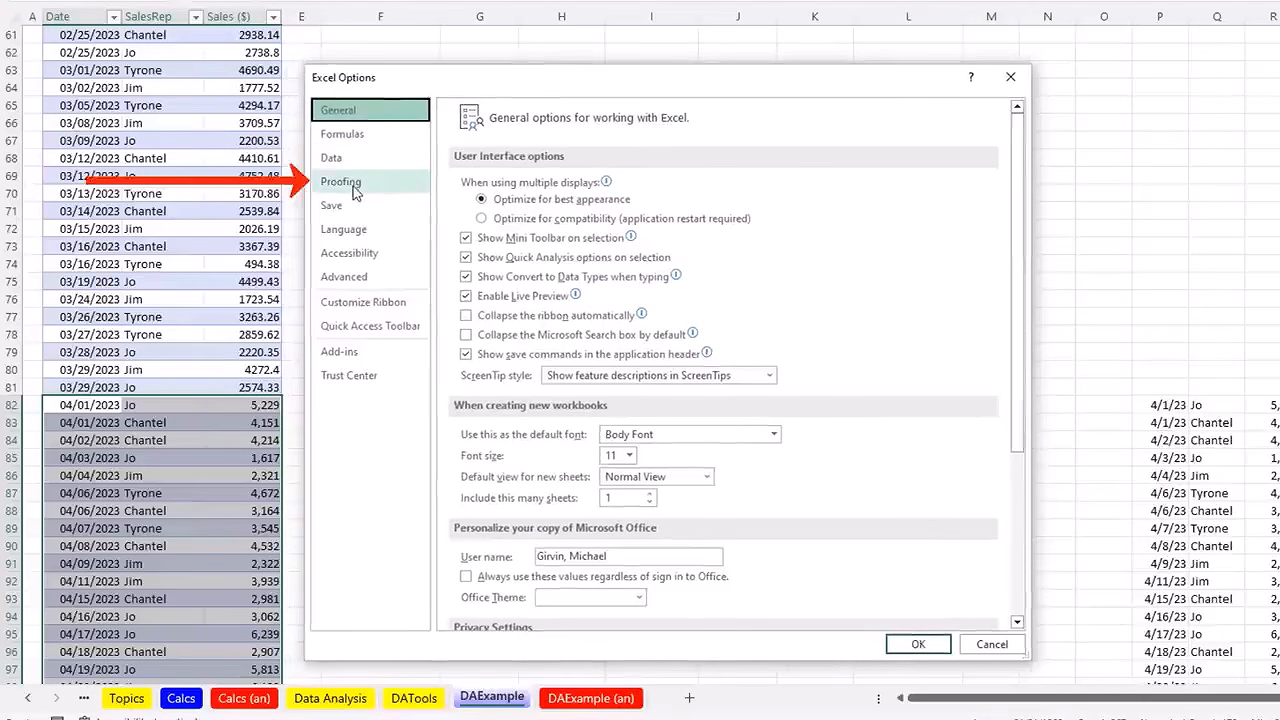
{"action": "left_click", "coordinate": [355, 185]}
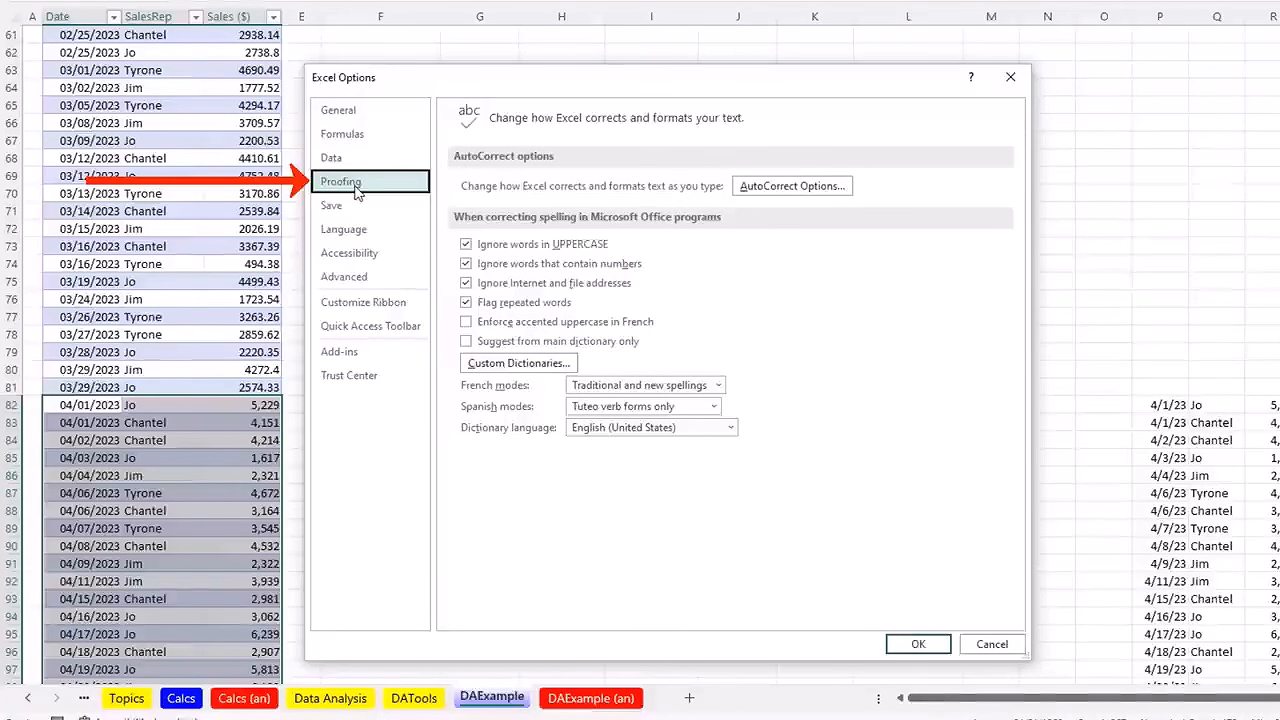
{"action": "left_click", "coordinate": [792, 188]}
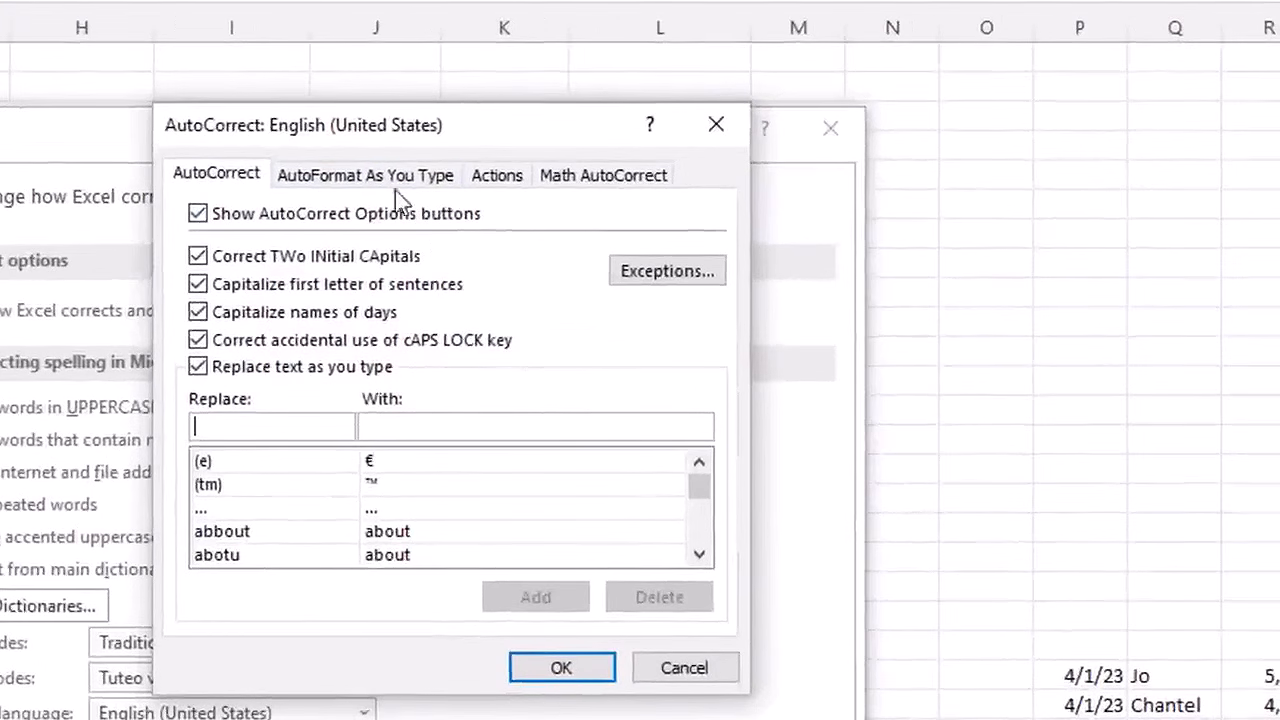
{"action": "left_click", "coordinate": [395, 186]}
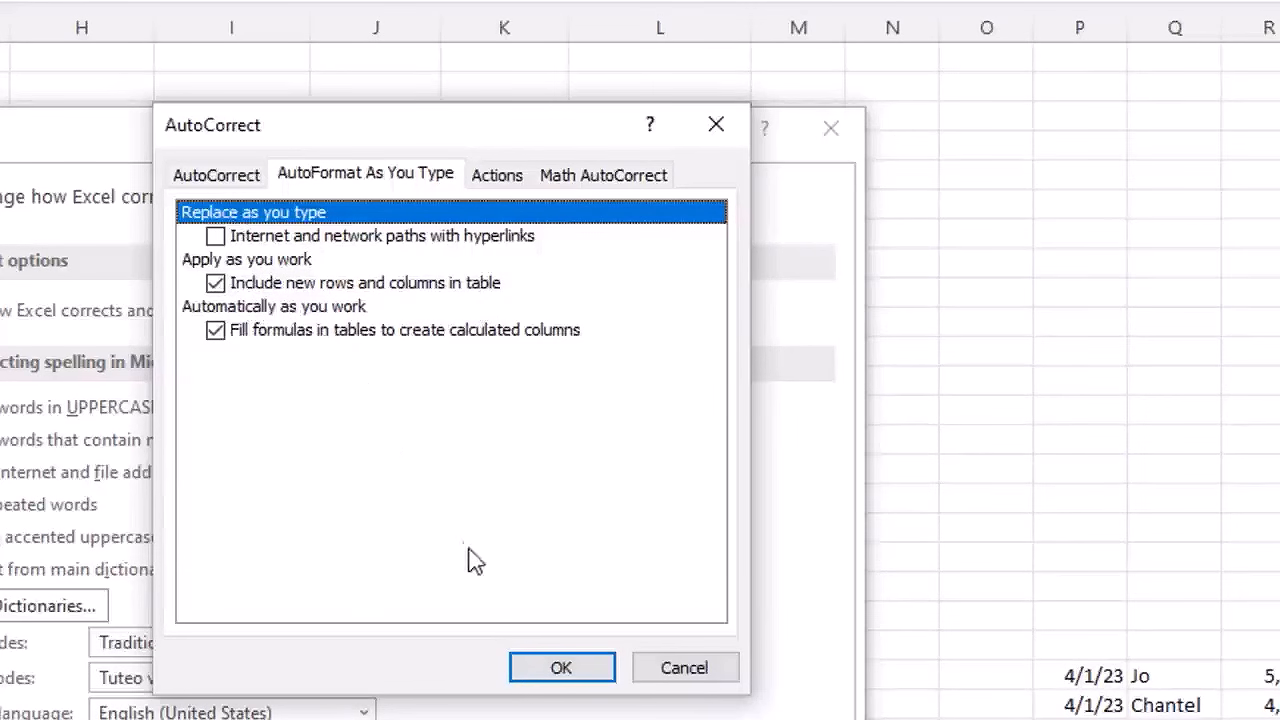
{"action": "left_click", "coordinate": [557, 670]}
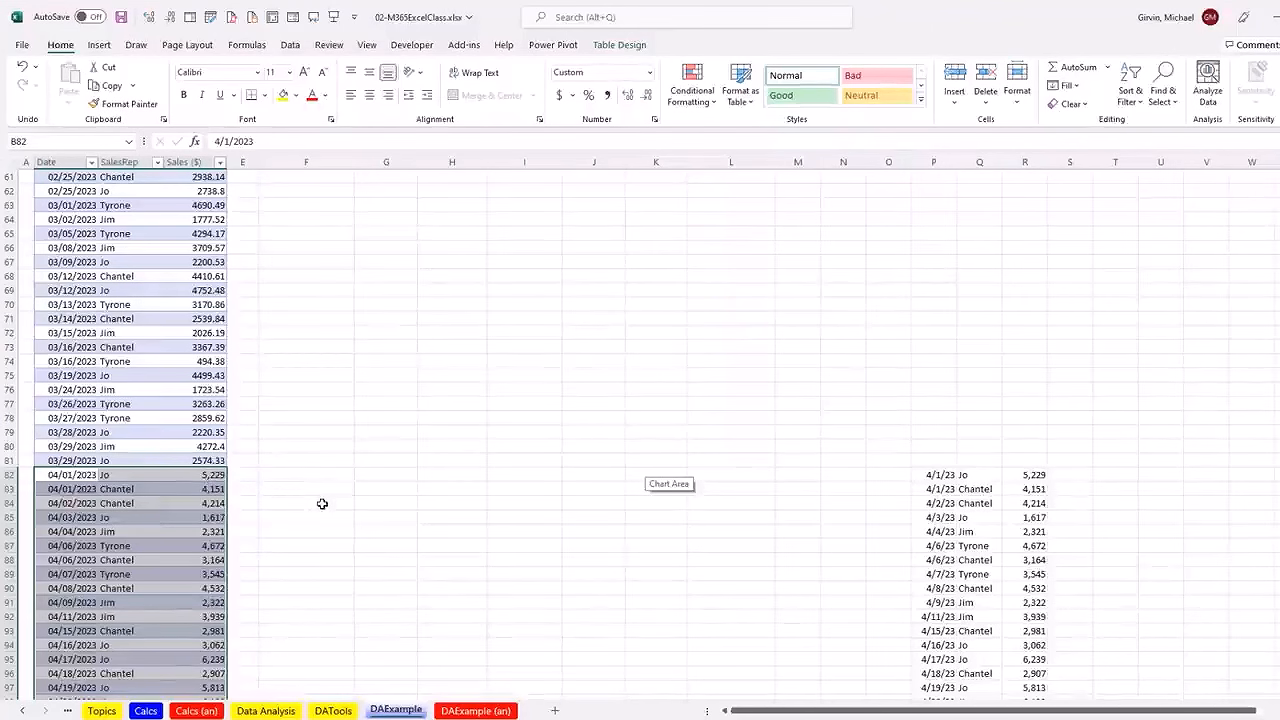
Refresh the sales rep PivotTable with the added records, and find the Refresh All command for the whole workbook.
{"action": "scroll", "coordinate": [322, 504], "scroll_direction": "up", "scroll_amount": 20}
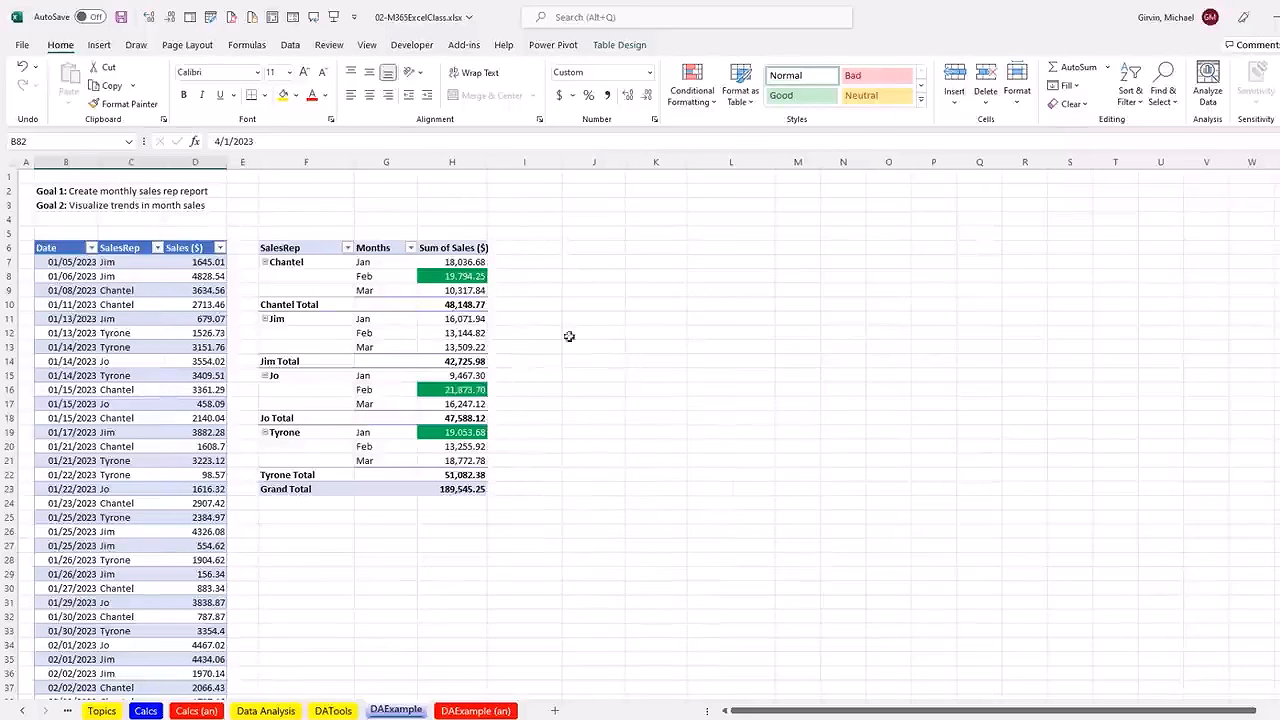
{"action": "right_click", "coordinate": [385, 276]}
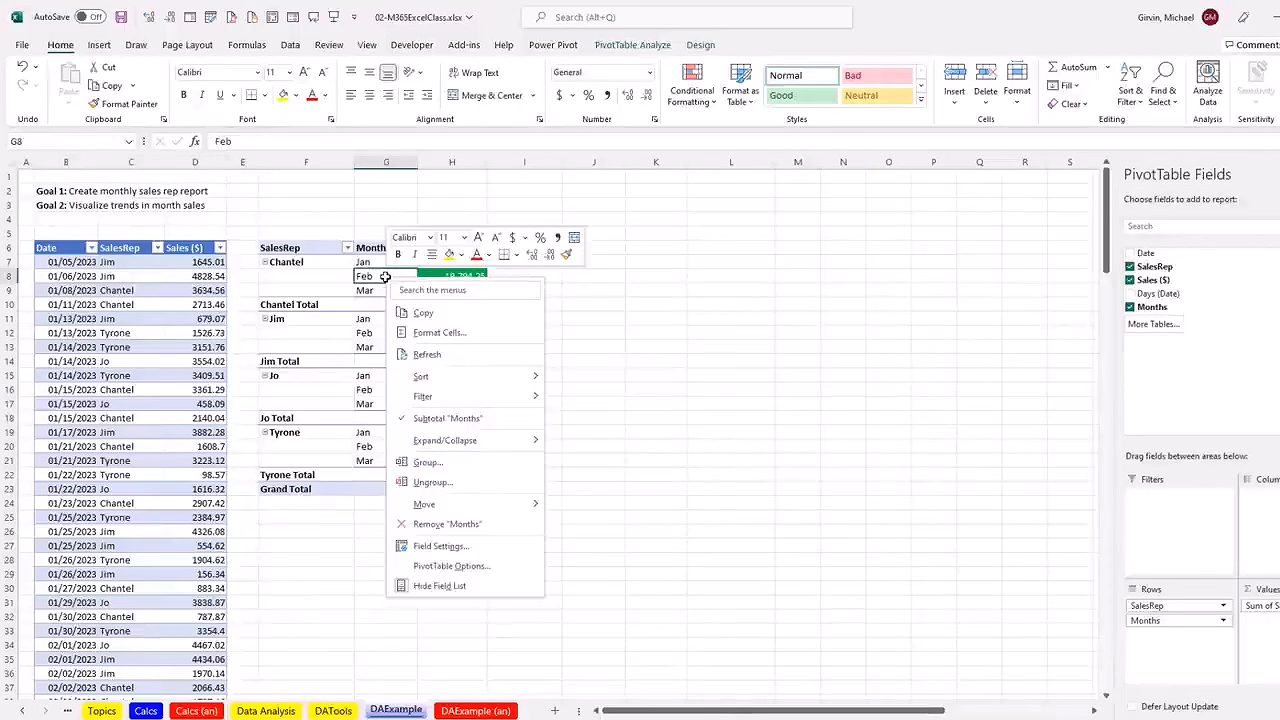
{"action": "left_click", "coordinate": [424, 356]}
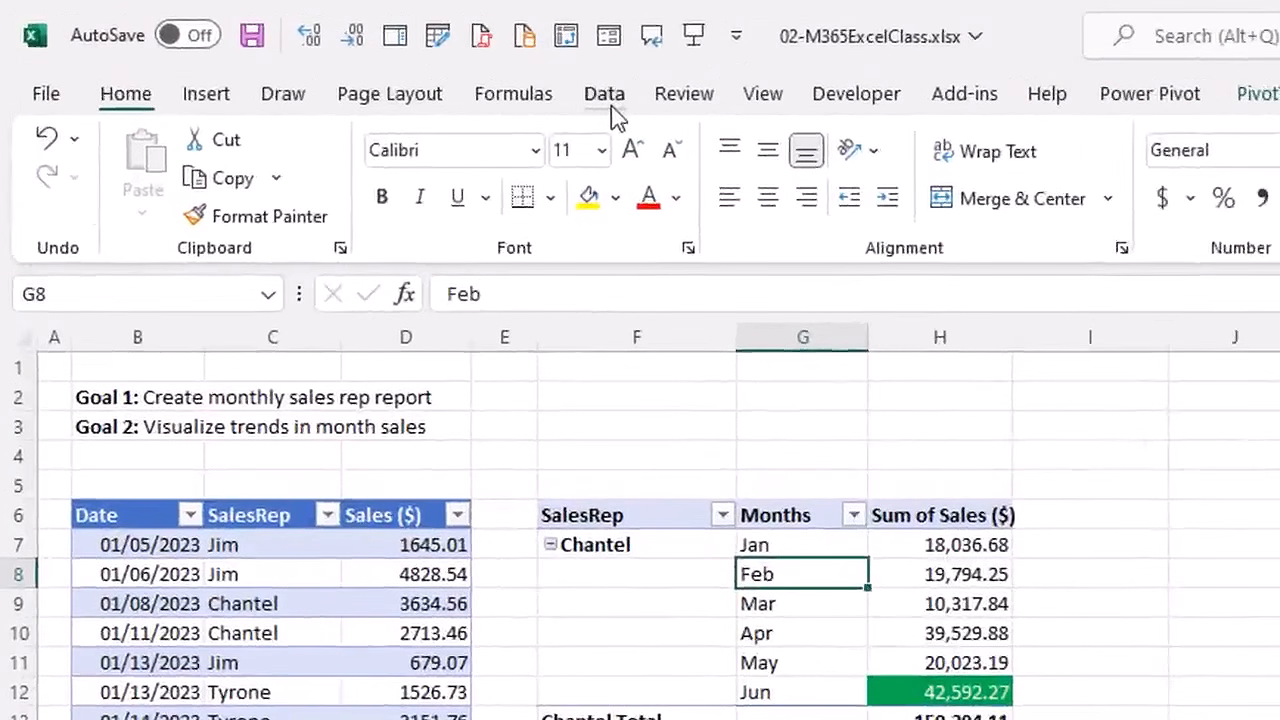
{"action": "left_click", "coordinate": [294, 48]}
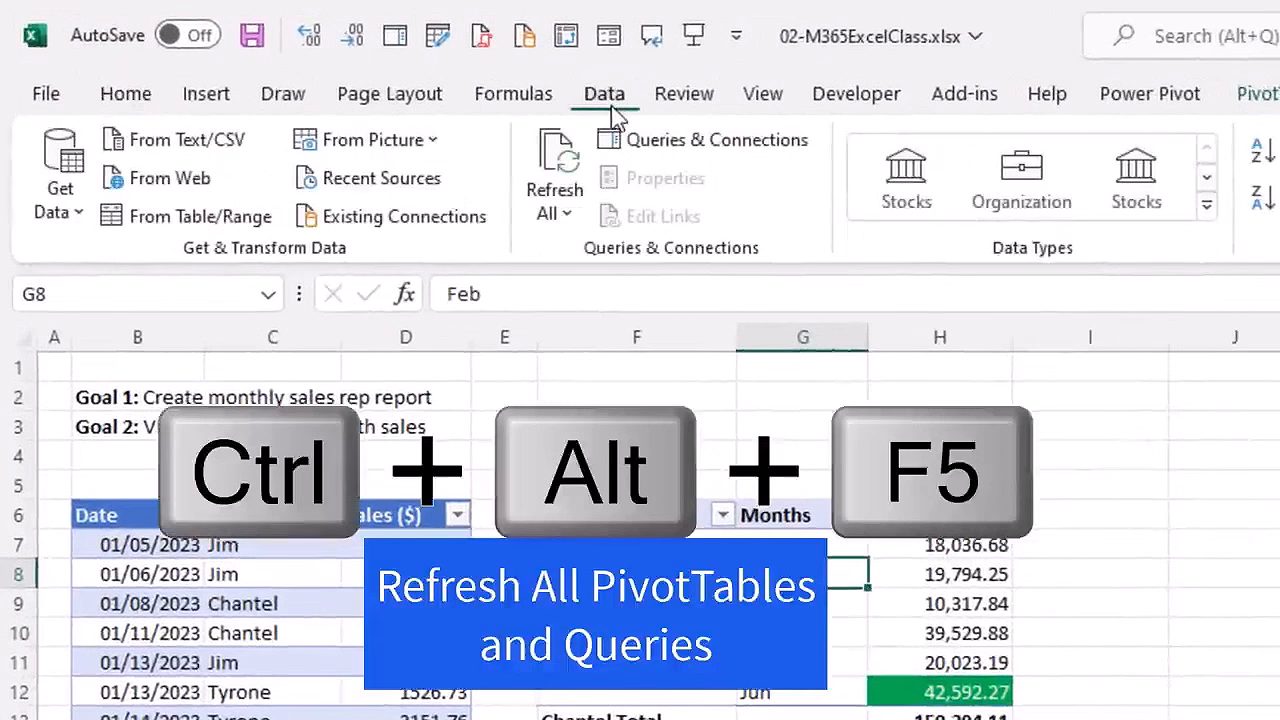
{"action": "left_click", "coordinate": [567, 218]}
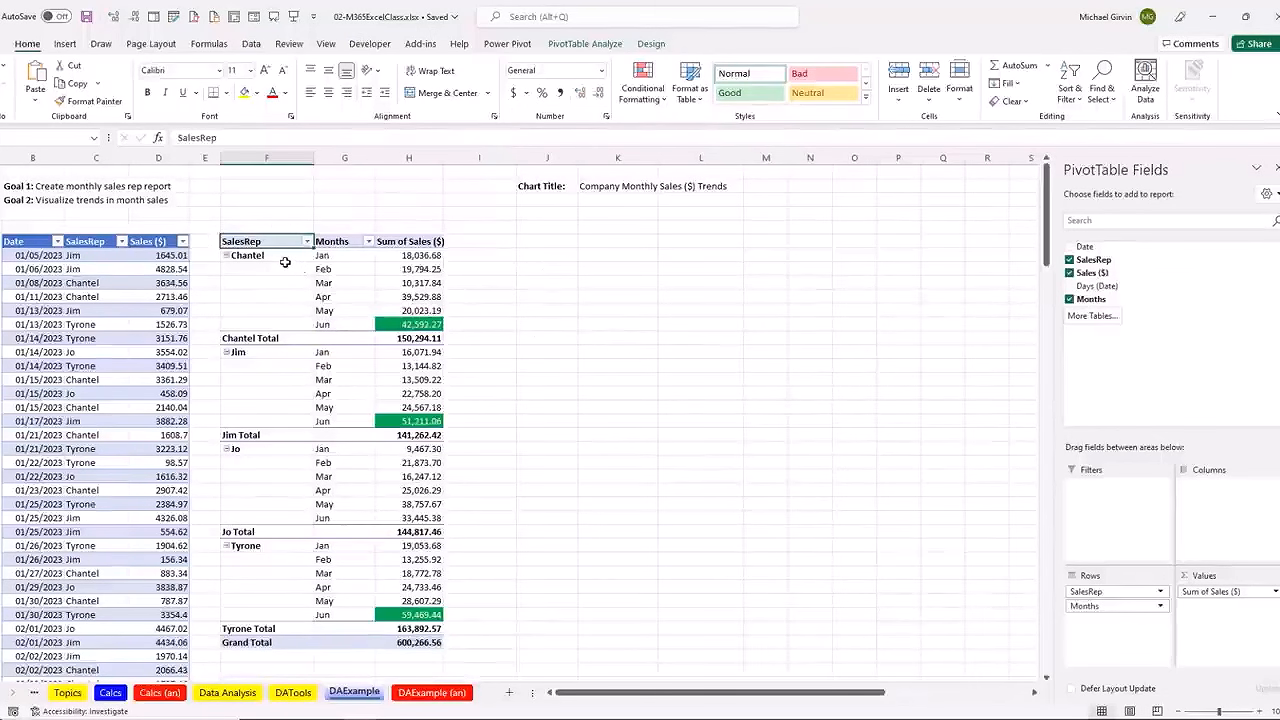
Compare the field list's visibility with PivotTable and source table cells selected, and find the option that hides it.
{"action": "left_click", "coordinate": [339, 314]}
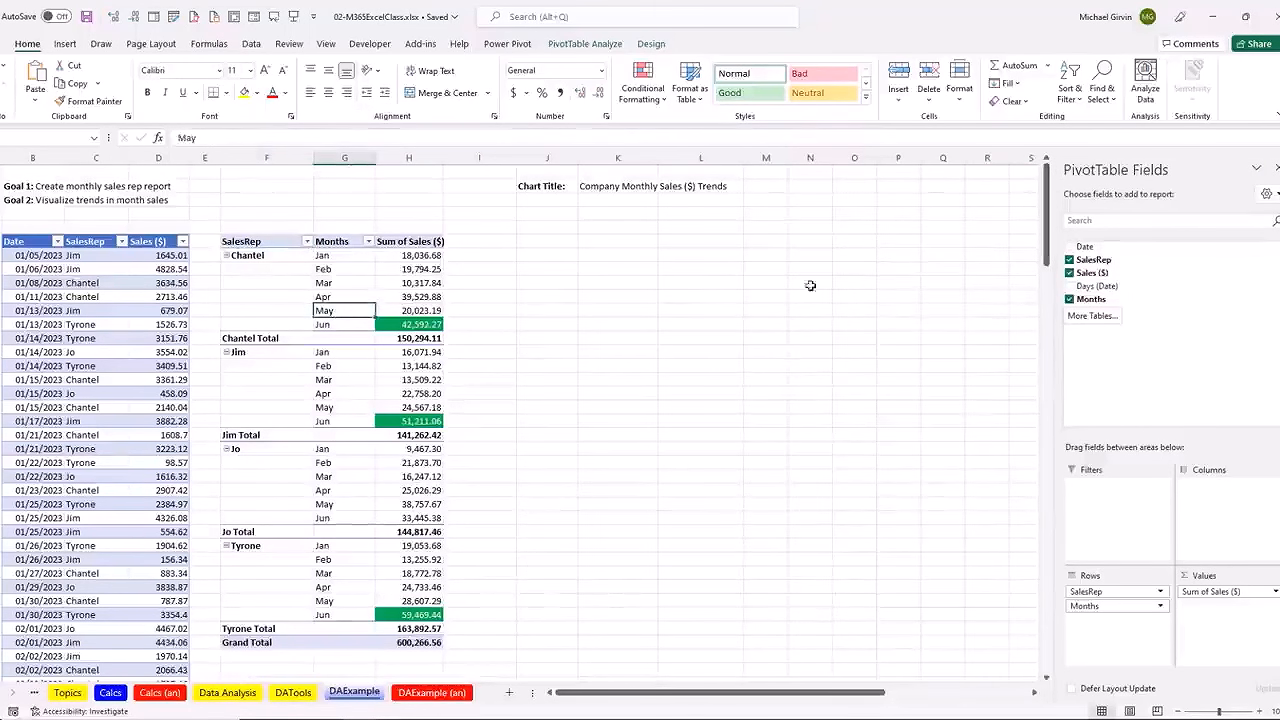
{"action": "left_click", "coordinate": [109, 268]}
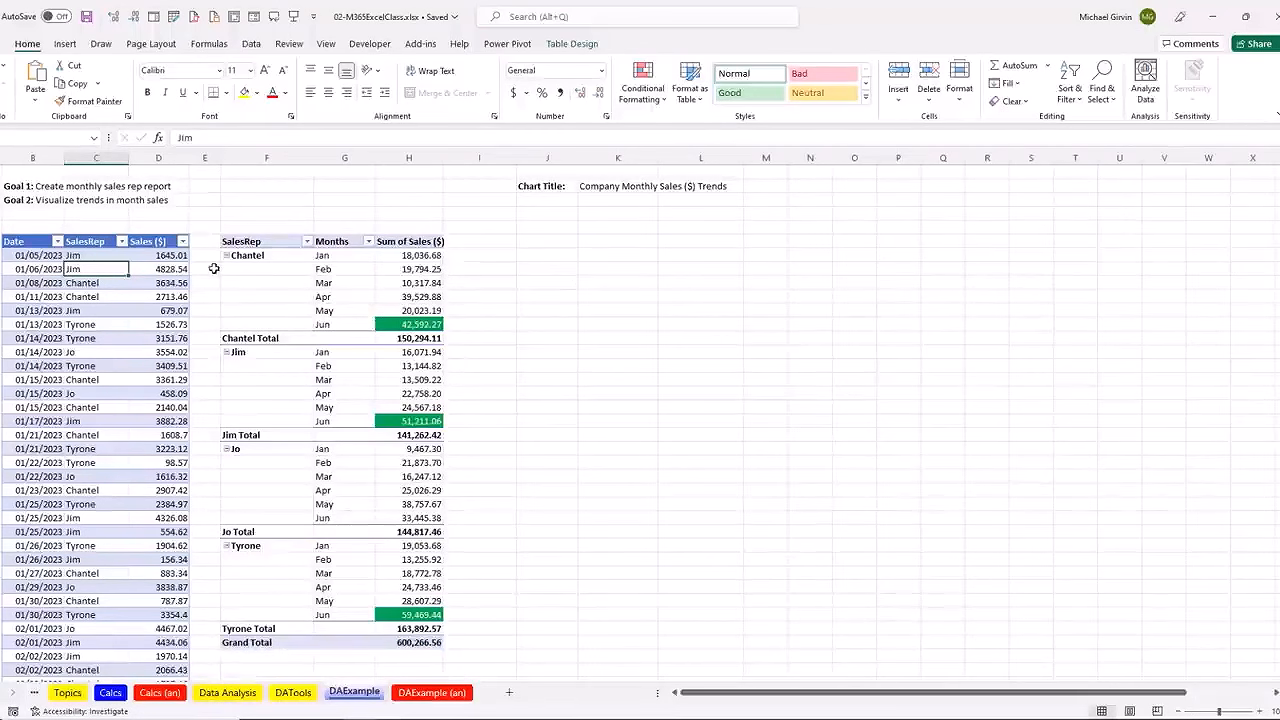
{"action": "left_click", "coordinate": [357, 270]}
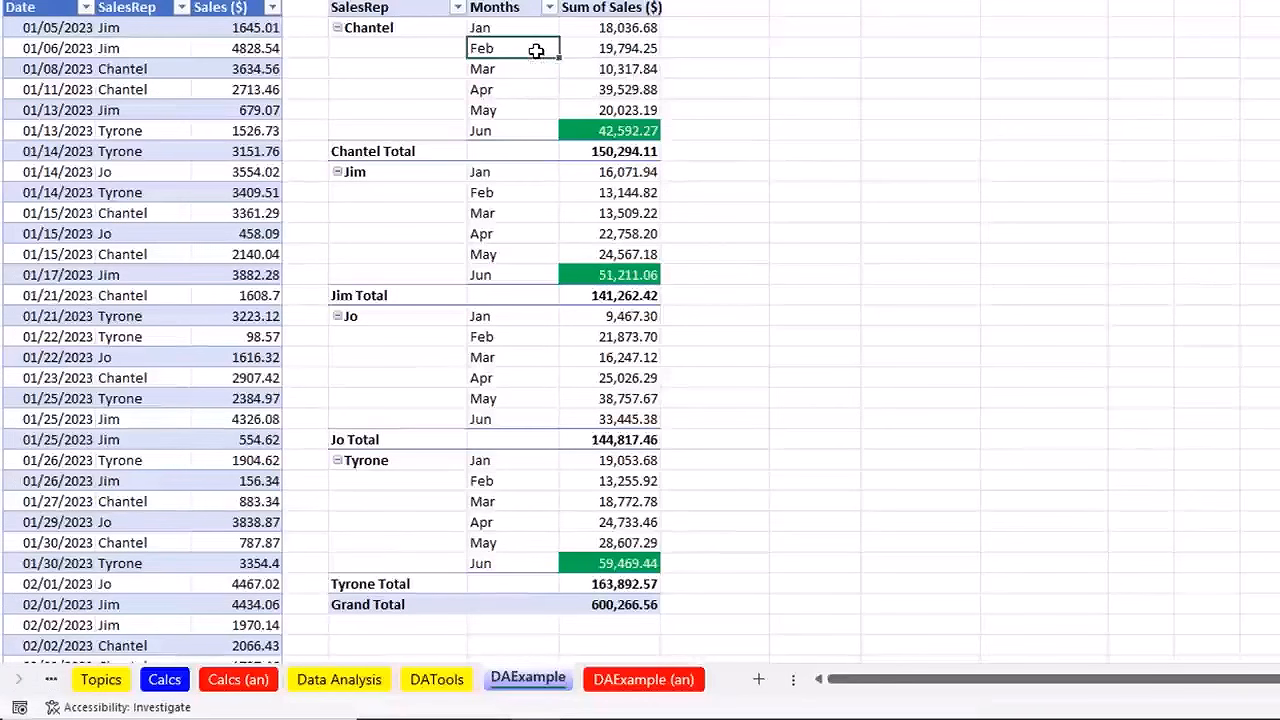
{"action": "right_click", "coordinate": [359, 270]}
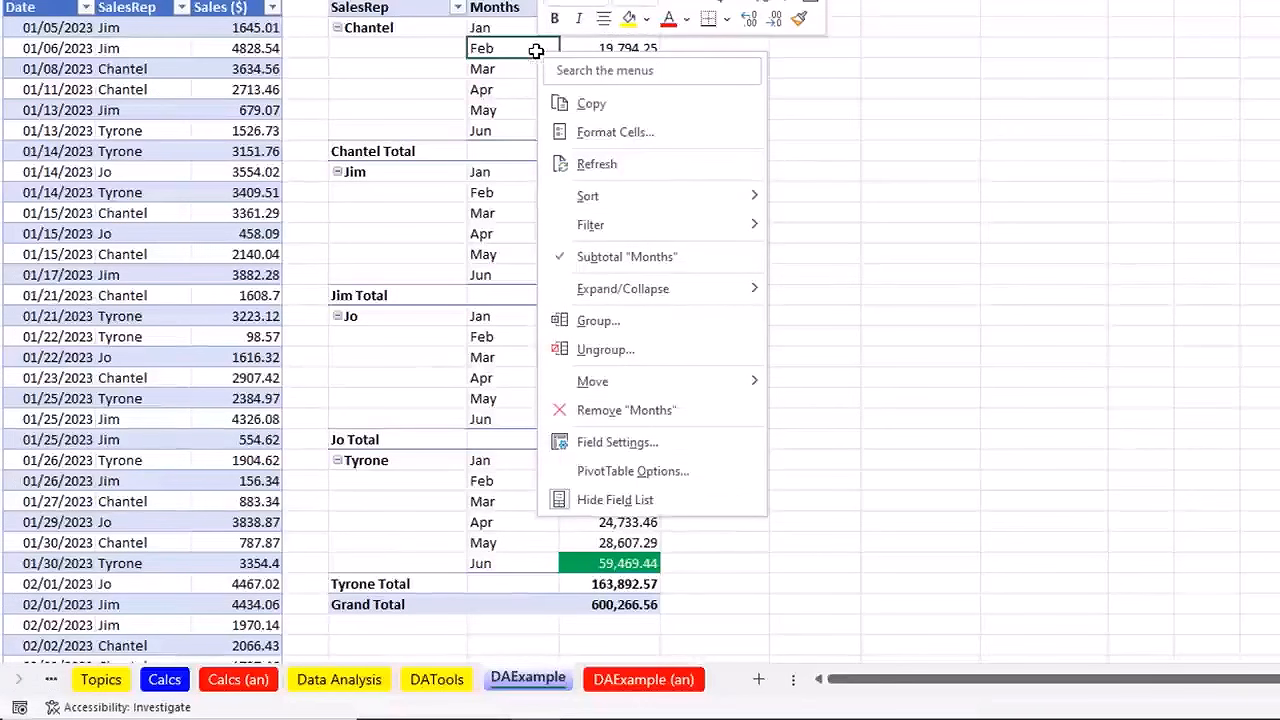
{"action": "left_click", "coordinate": [660, 502]}
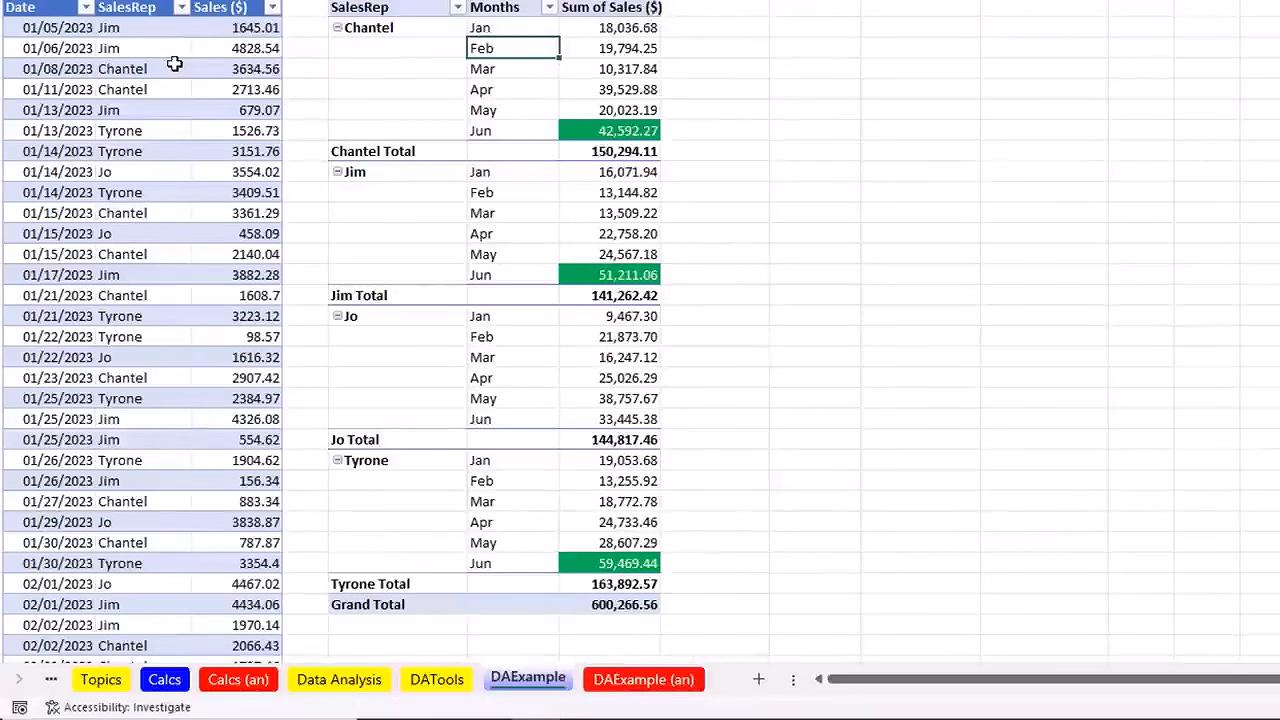
Create a second PivotTable from the fSales table on the existing DAExample worksheet at cell J6.
{"action": "left_click", "coordinate": [175, 63]}
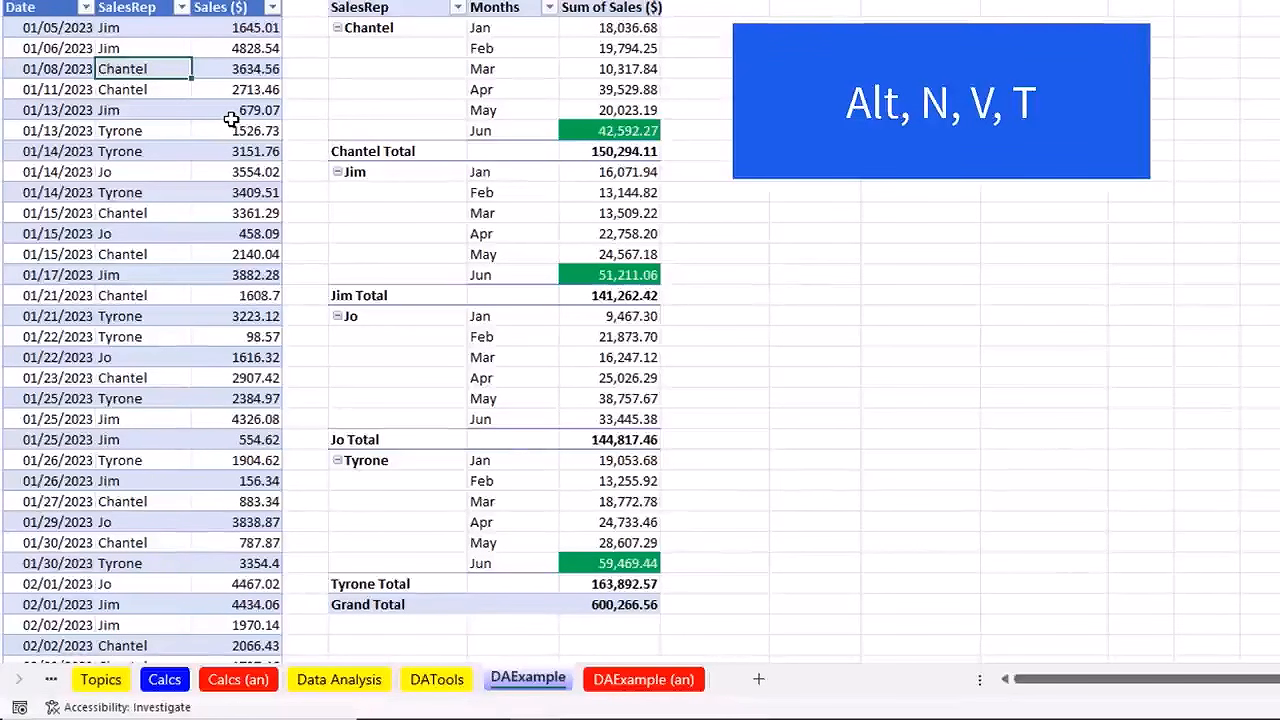
{"action": "key", "text": "alt+n"}
{"action": "key", "text": "v"}
{"action": "key", "text": "t"}
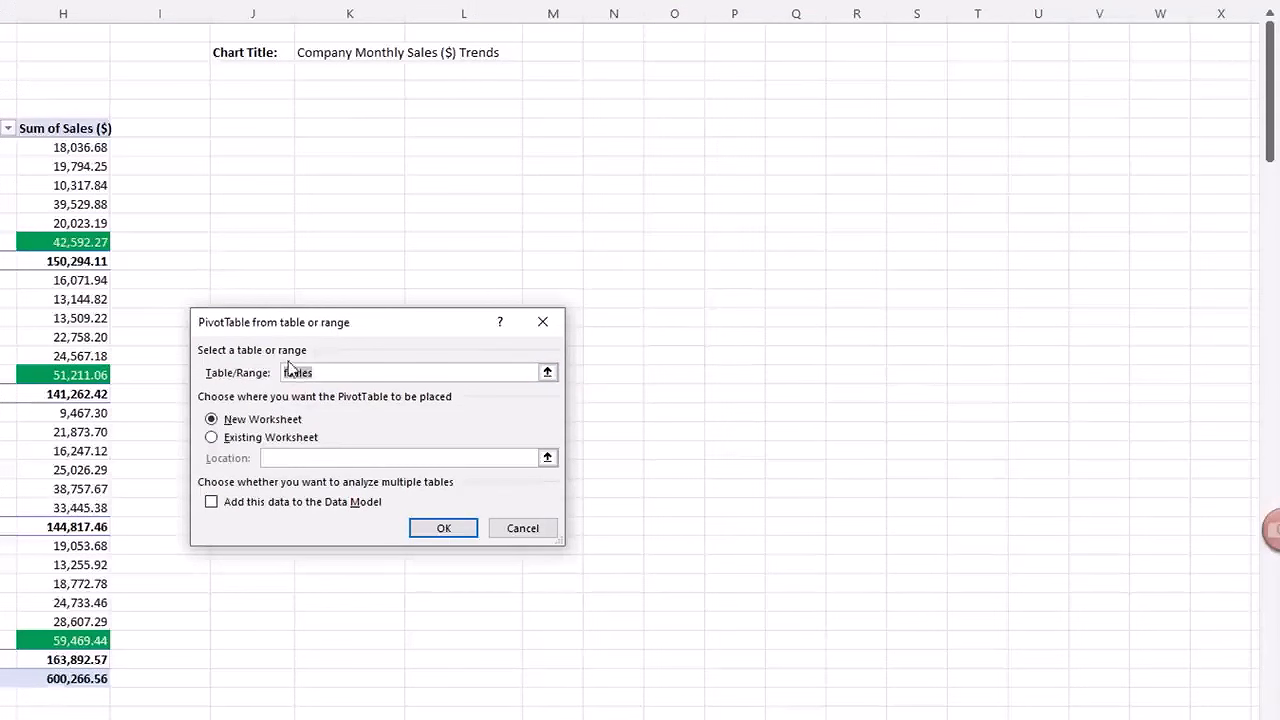
{"action": "left_click", "coordinate": [226, 437]}
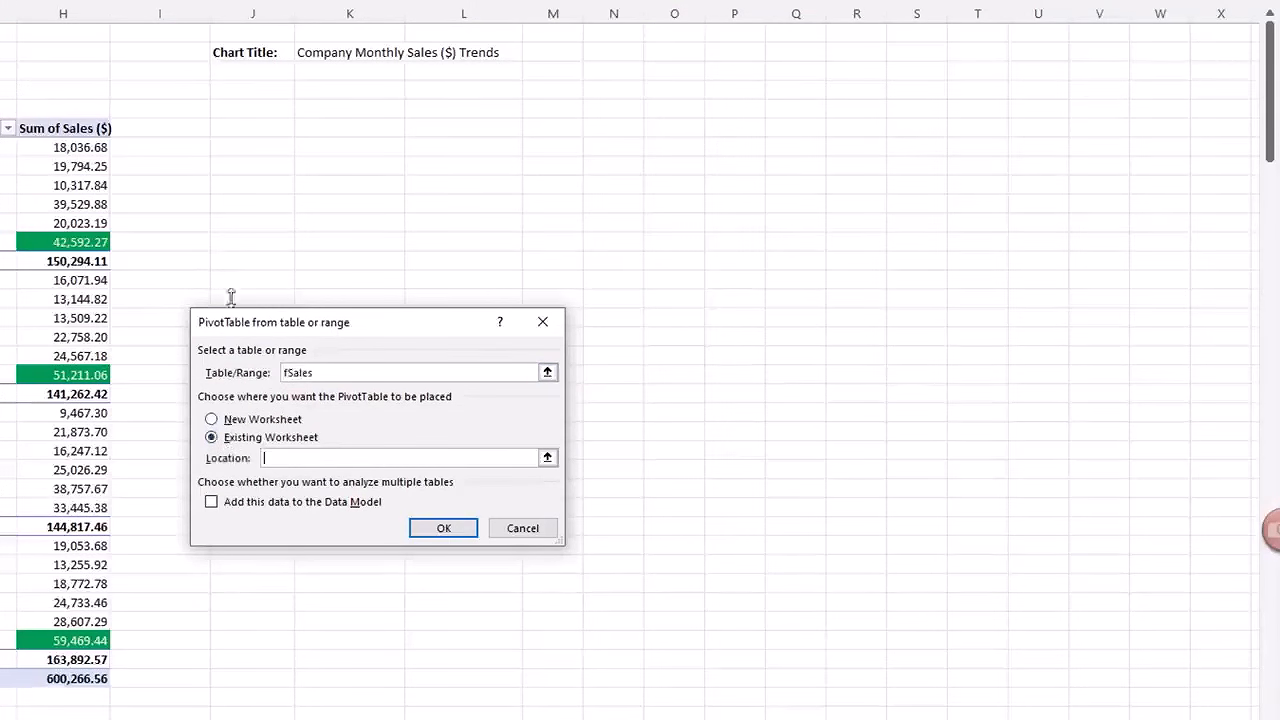
{"action": "left_click", "coordinate": [231, 125]}
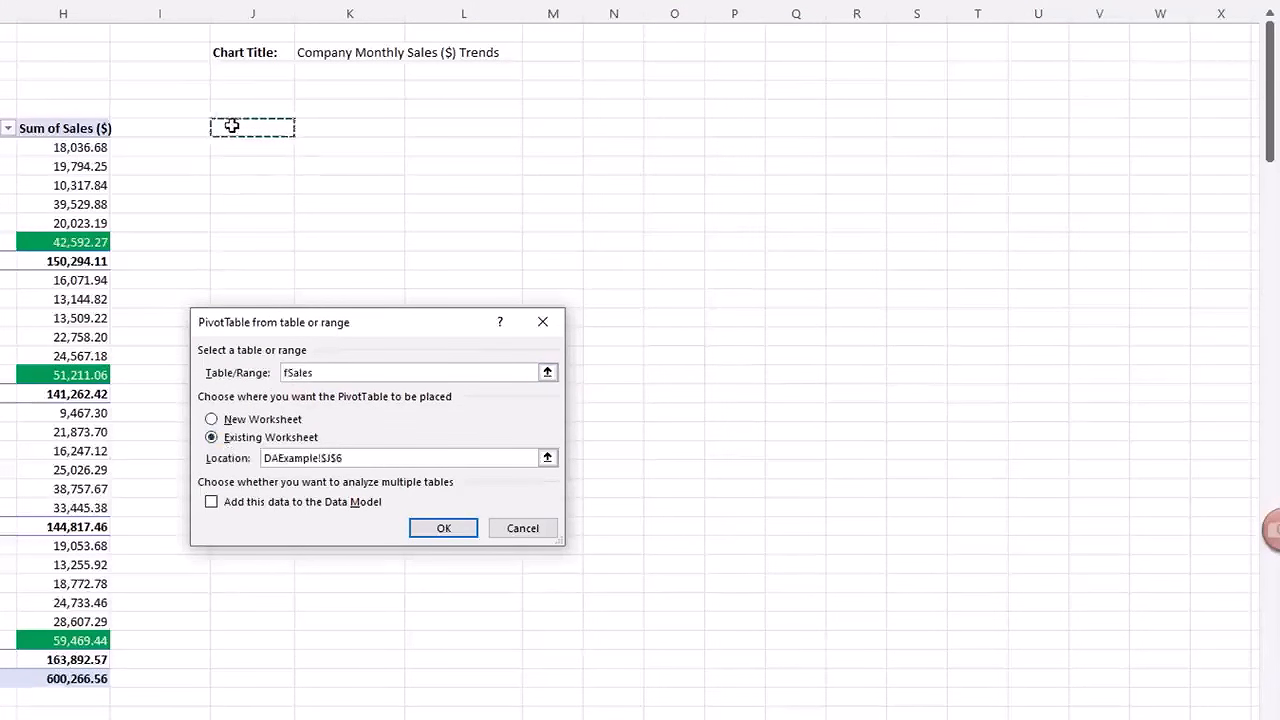
{"action": "left_click", "coordinate": [443, 530]}
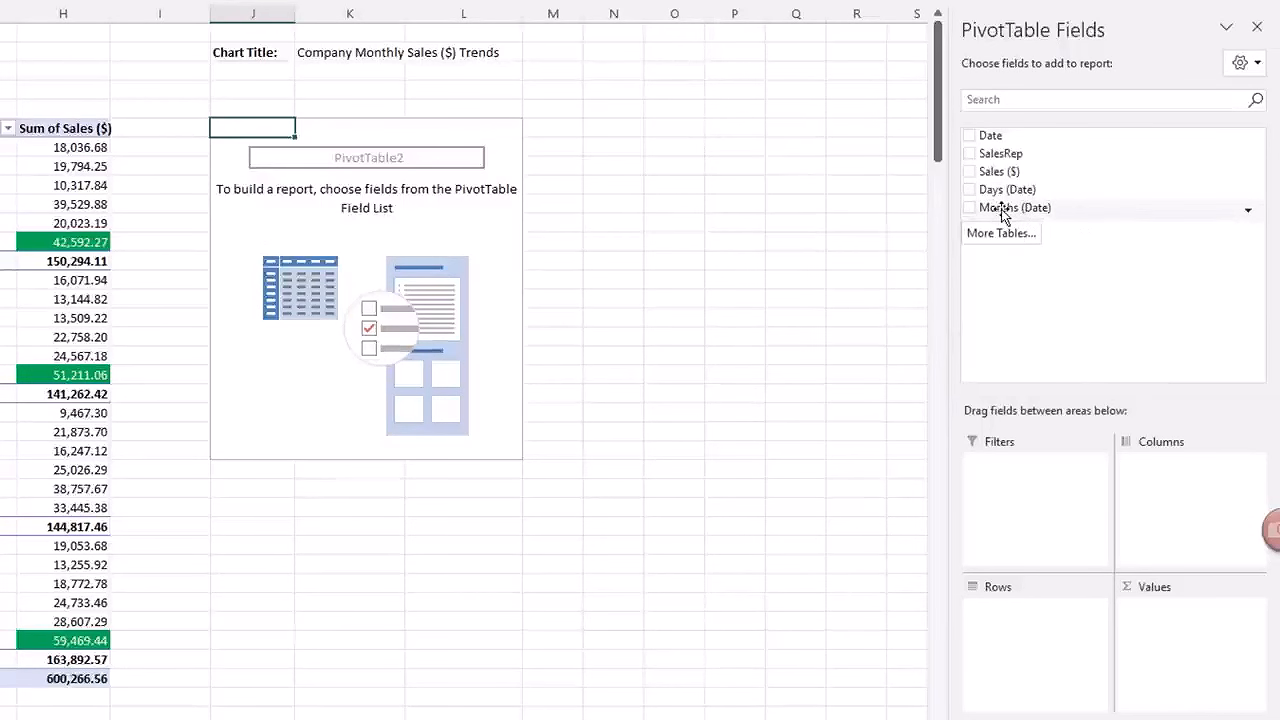
Set Months (Date) as rows and Sales ($) as values, and format the sums as Number with 1000 separator and two decimals.
{"action": "left_click_drag", "start_coordinate": [1003, 215], "coordinate": [1050, 625]}
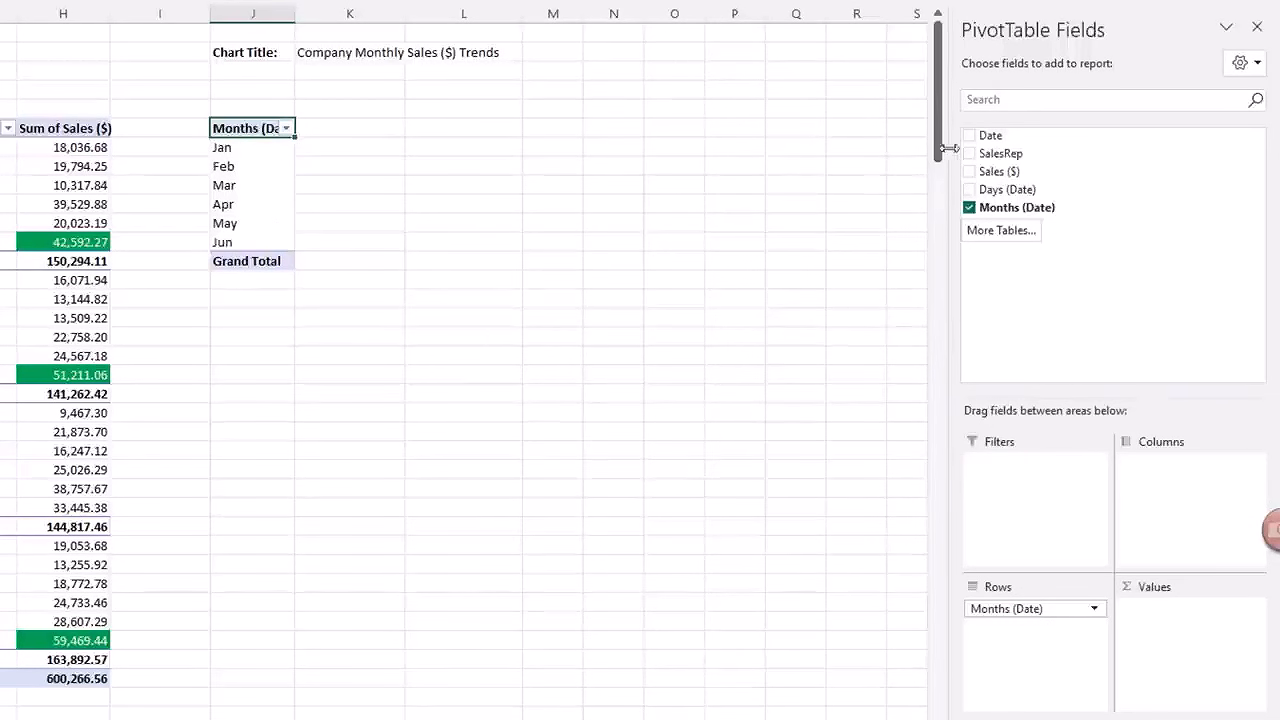
{"action": "left_click_drag", "start_coordinate": [997, 178], "coordinate": [1150, 612]}
{"action": "right_click", "coordinate": [366, 150]}
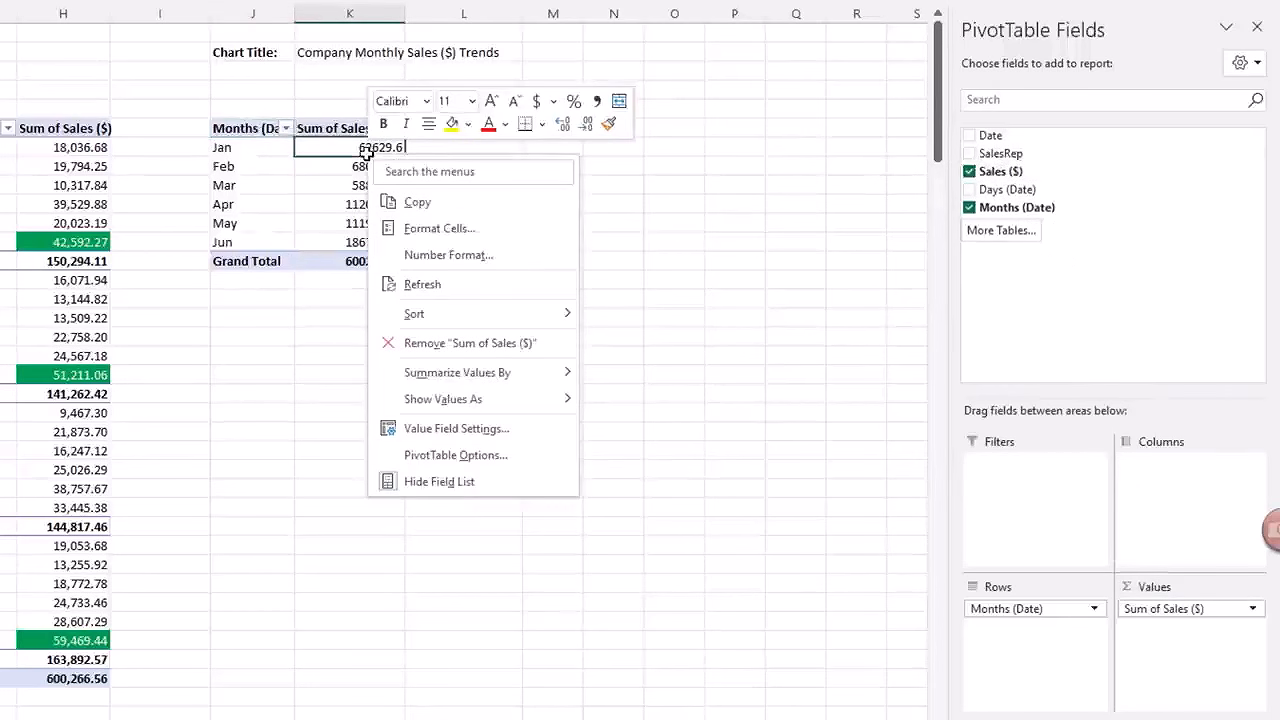
{"action": "left_click", "coordinate": [448, 255]}
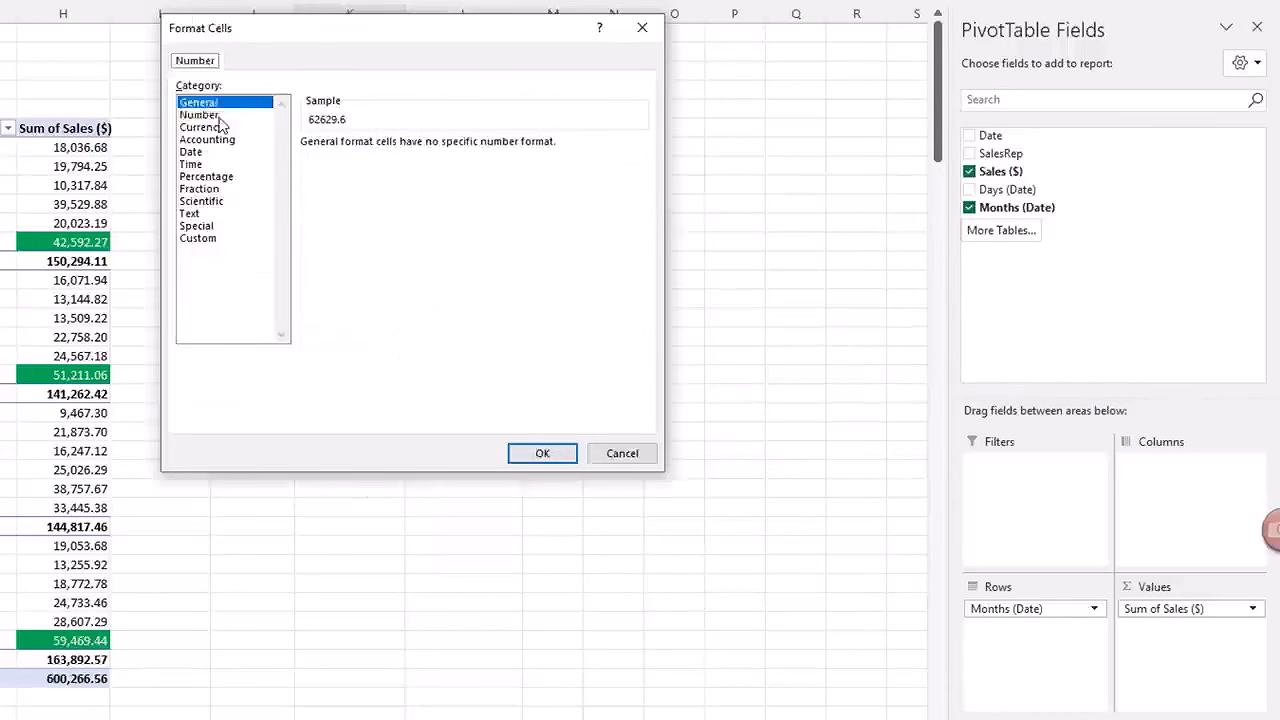
{"action": "left_click", "coordinate": [205, 115]}
{"action": "left_click", "coordinate": [312, 170]}
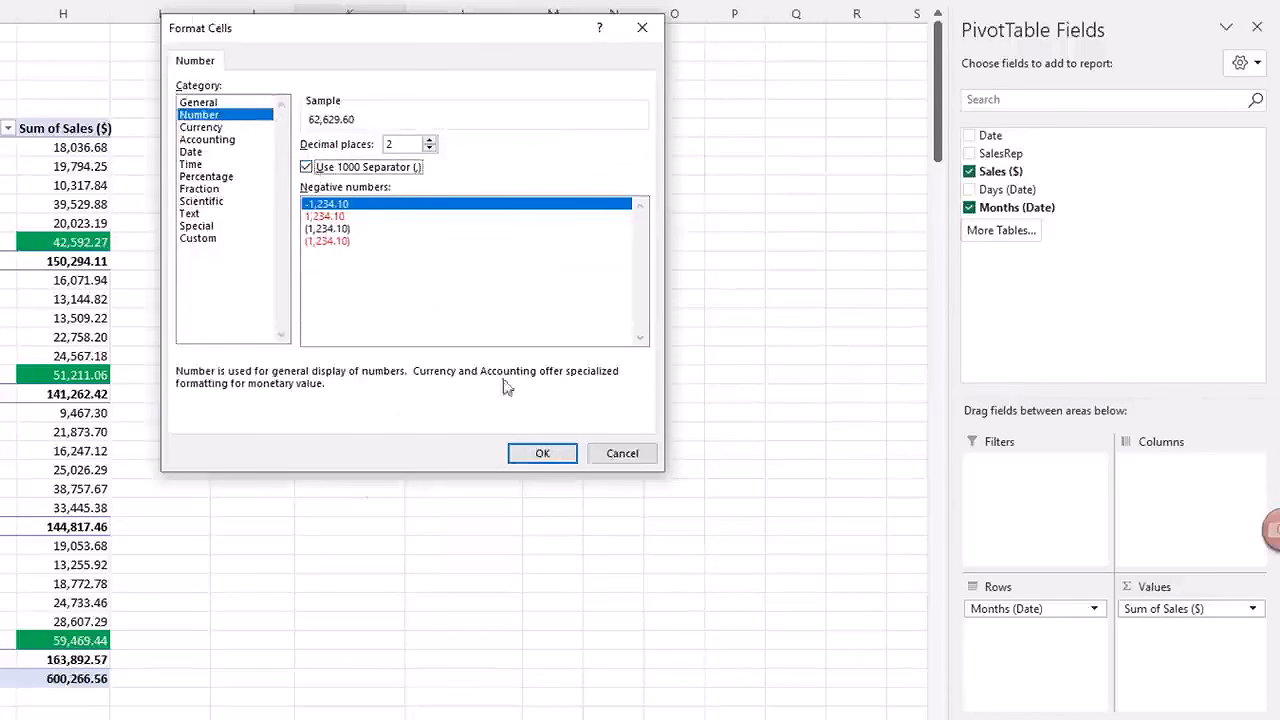
{"action": "left_click", "coordinate": [542, 452]}
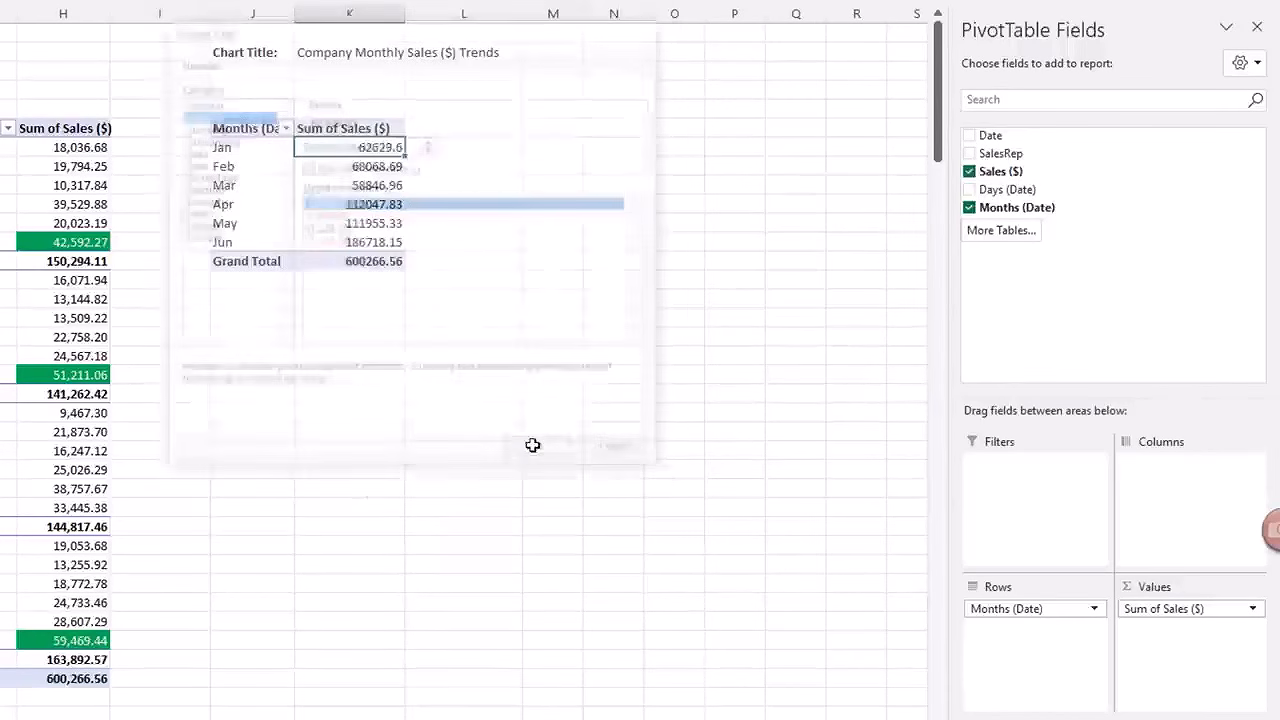
Rename the row field header in J6 to "Months".
{"action": "left_click", "coordinate": [257, 130]}
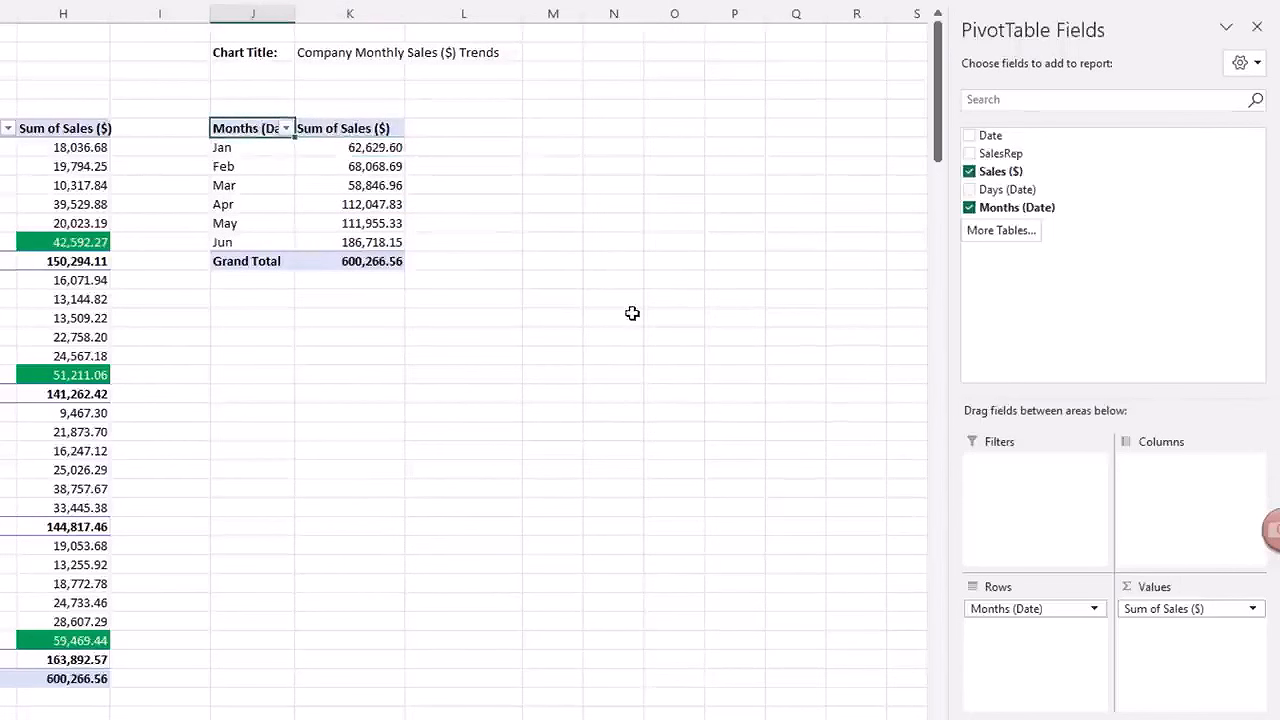
{"action": "type", "text": "Mont"}
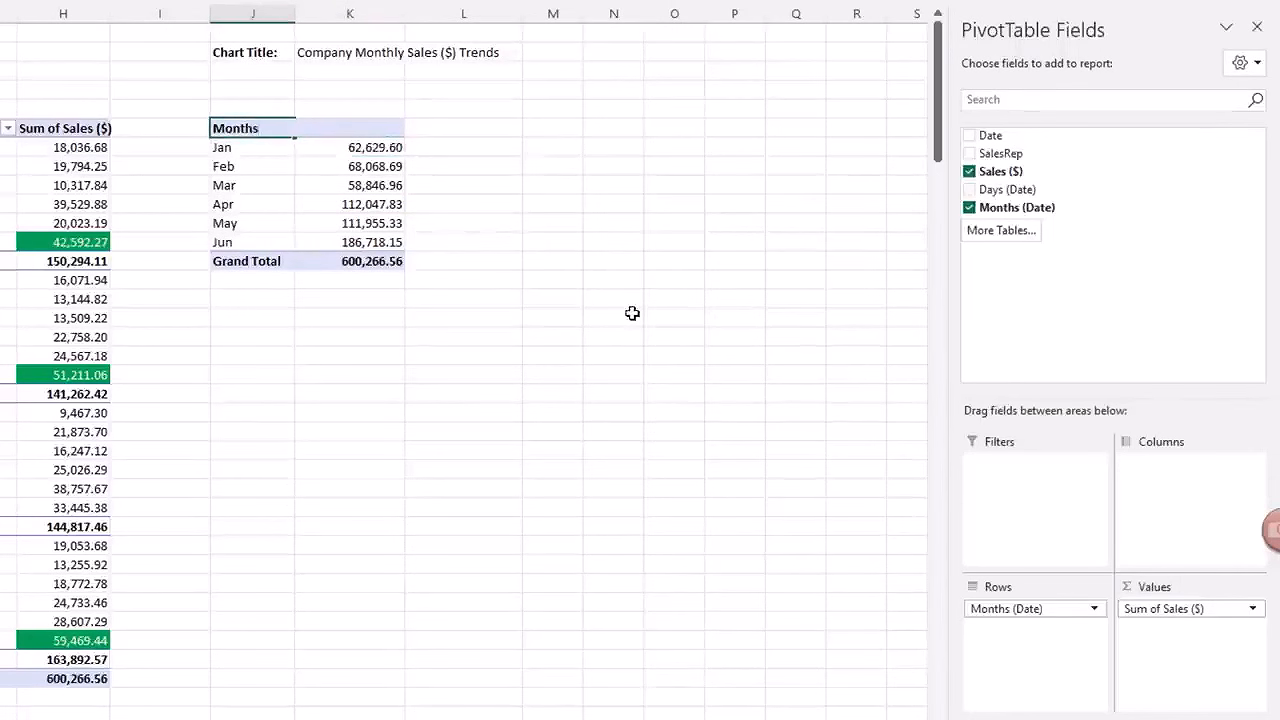
{"action": "key", "text": "Return"}
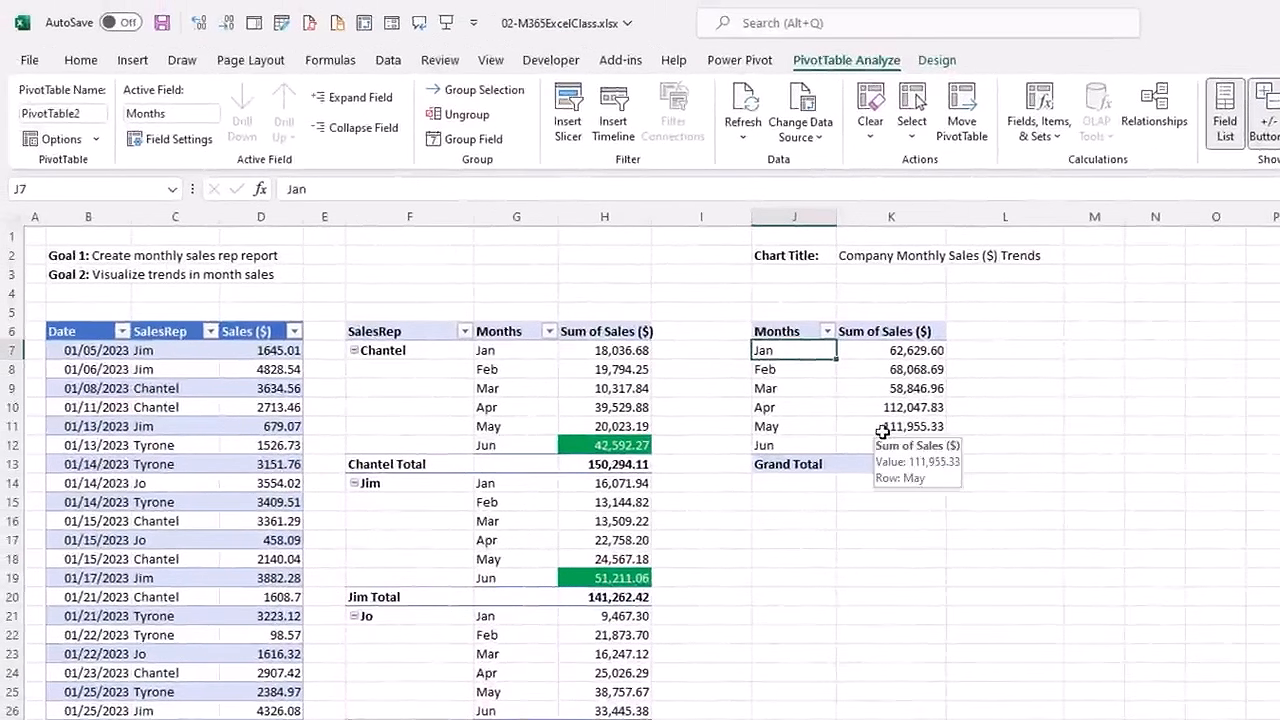
Insert a basic 2-D line chart from the monthly sales PivotTable and select its gridlines and data line.
{"action": "left_click", "coordinate": [138, 62]}
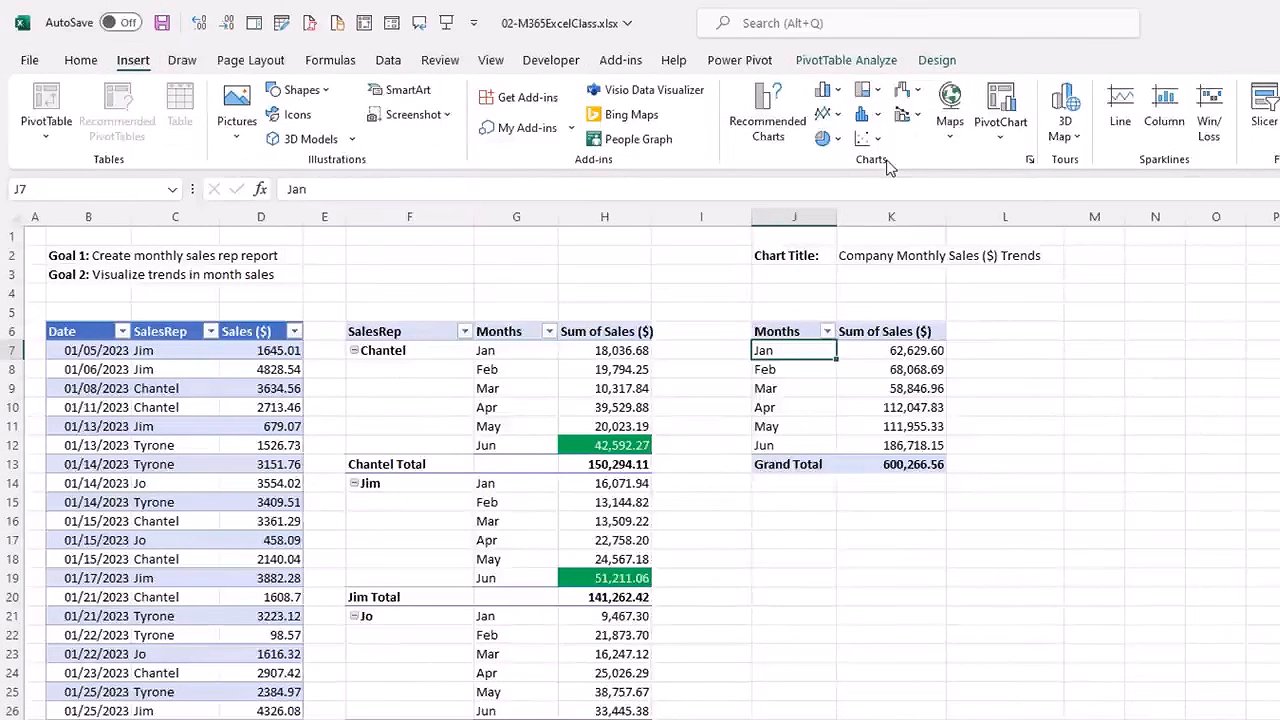
{"action": "left_click", "coordinate": [838, 116]}
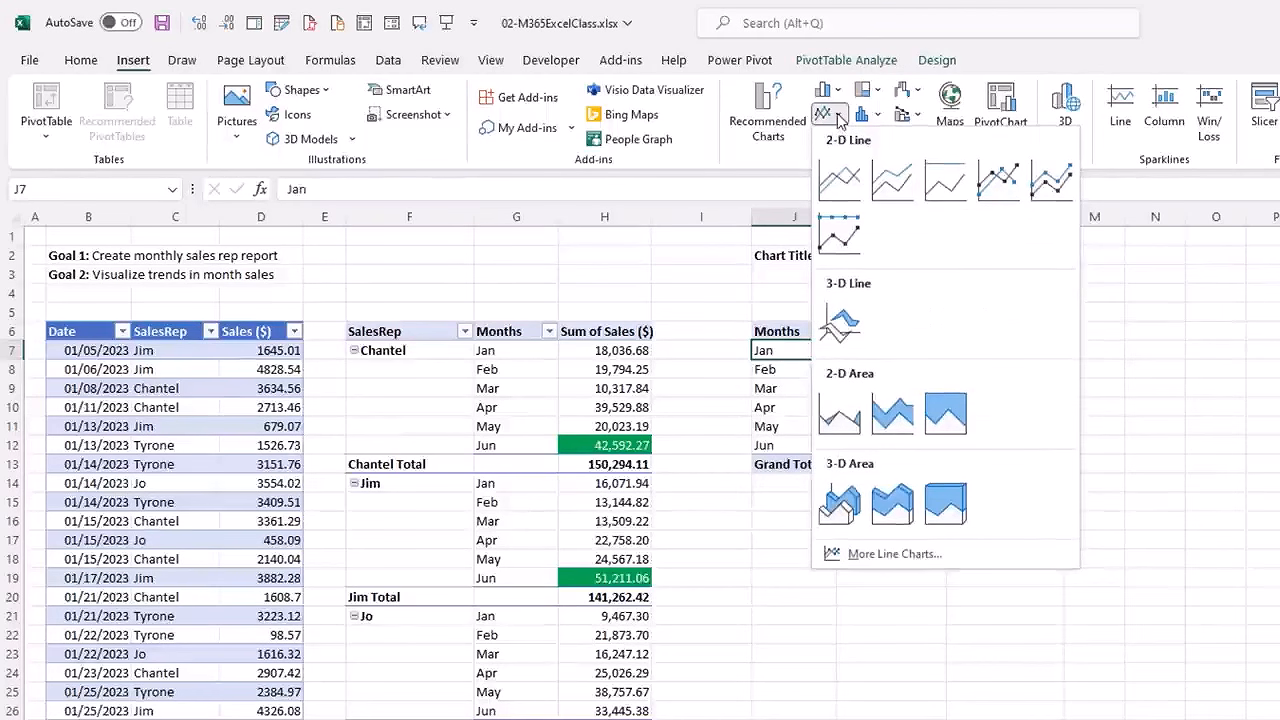
{"action": "left_click", "coordinate": [840, 182]}
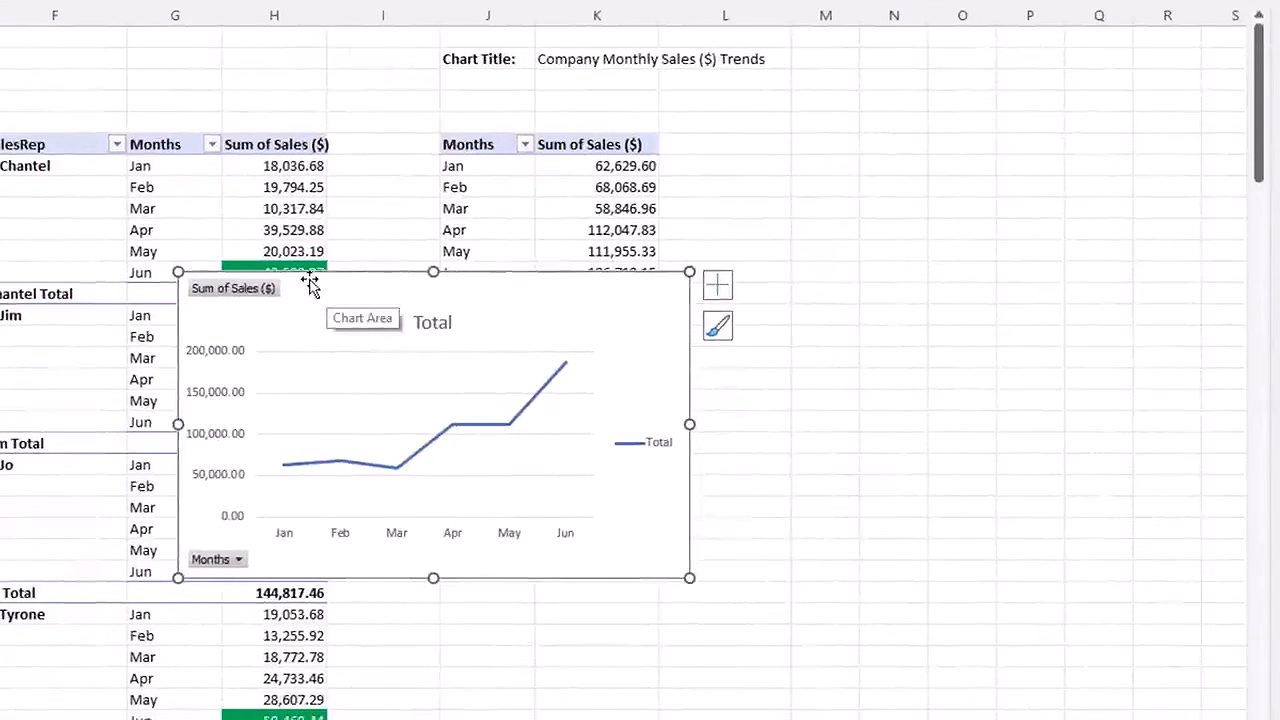
{"action": "left_click", "coordinate": [333, 397]}
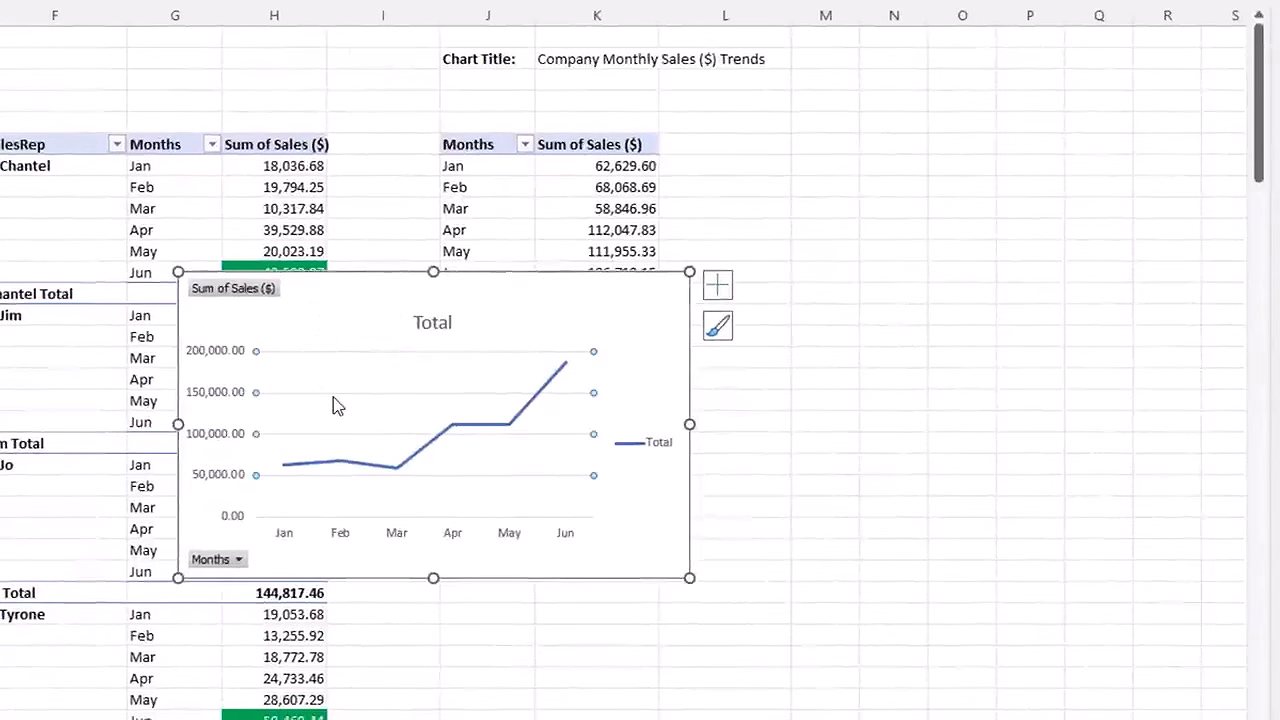
{"action": "left_click", "coordinate": [398, 466]}
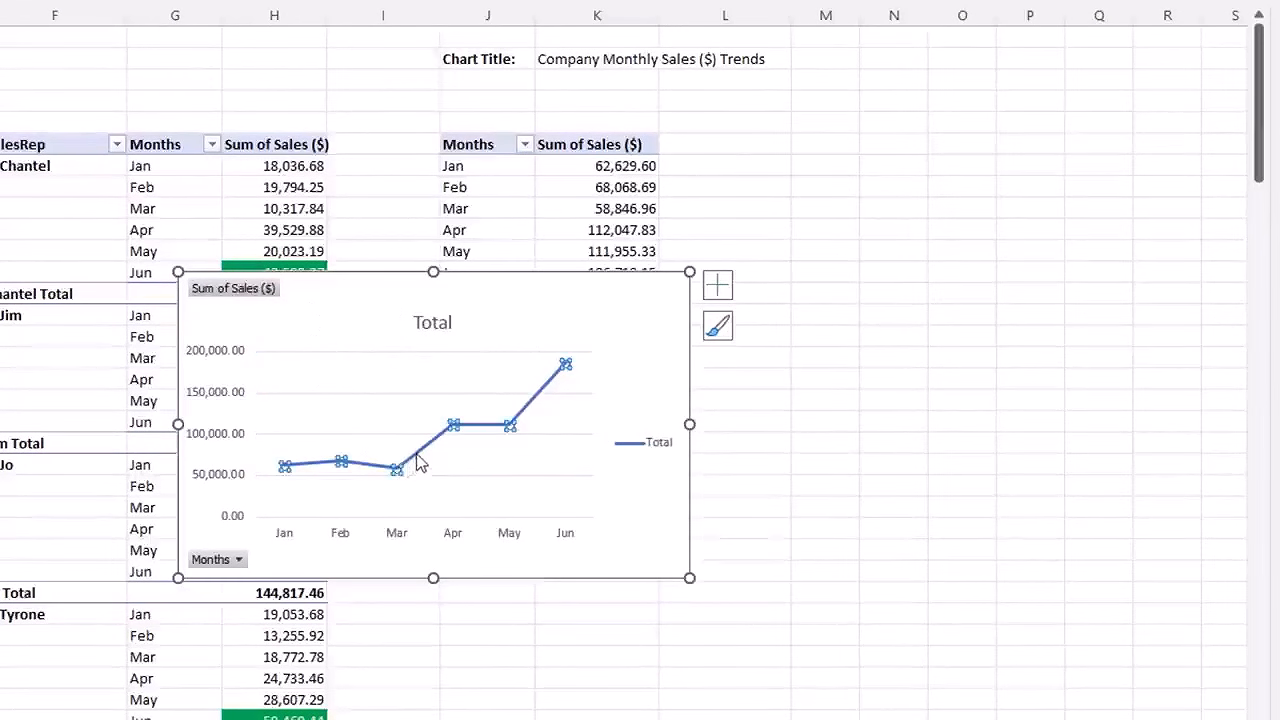
Move the line chart below the monthly PivotTable, snapped to the corner of cell J16, and snap its right edge to column N's edge.
{"action": "left_click", "coordinate": [367, 393]}
{"action": "left_click", "coordinate": [342, 347]}
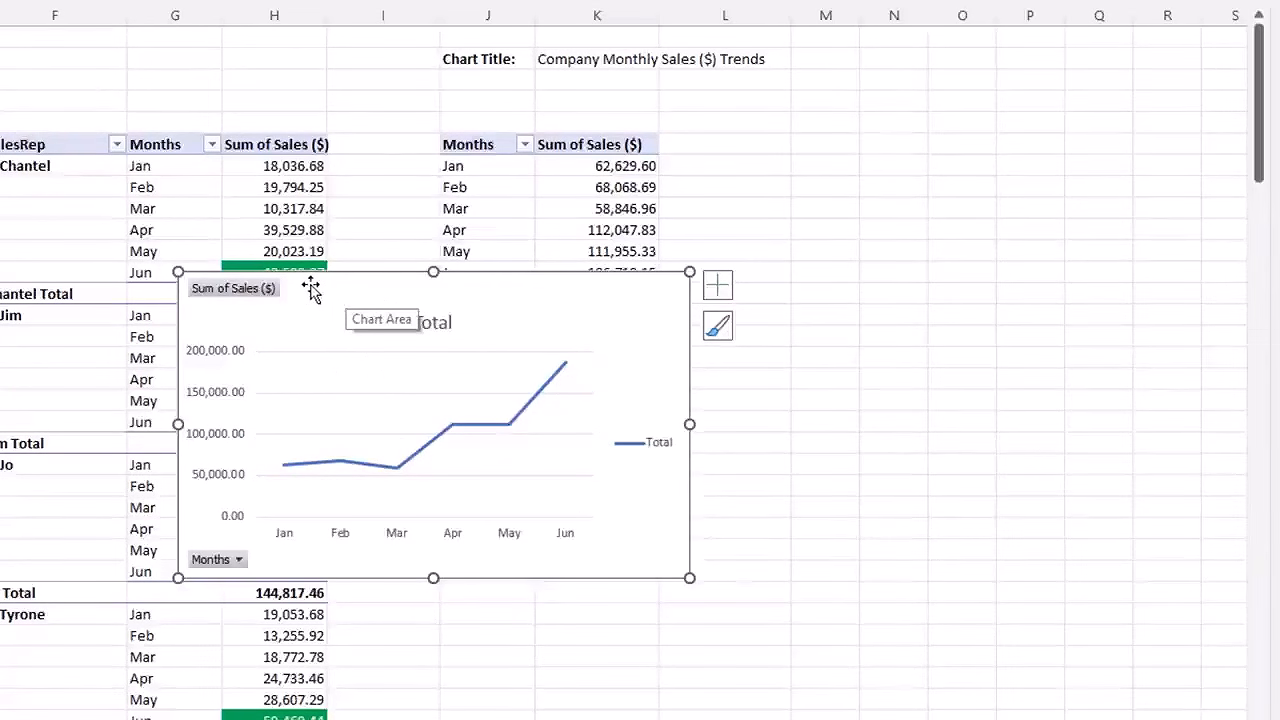
{"action": "left_click_drag", "start_coordinate": [340, 283], "coordinate": [528, 356]}
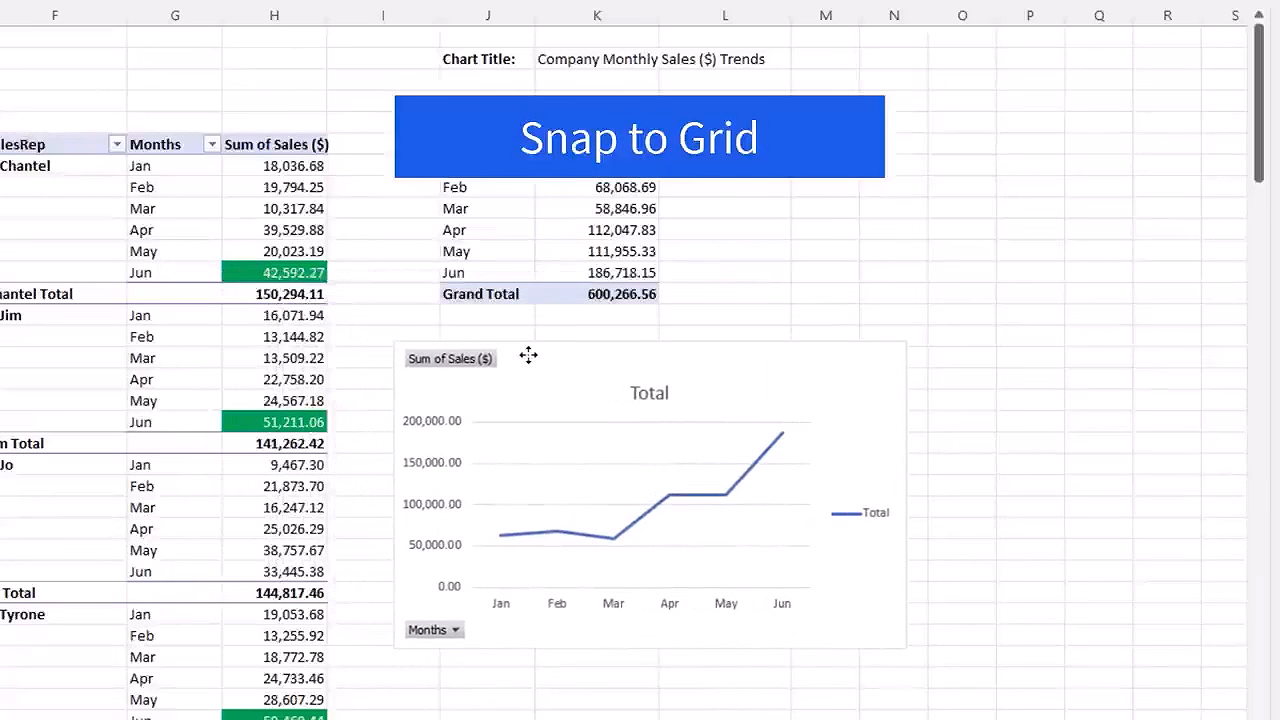
{"action": "key", "text": "alt"}
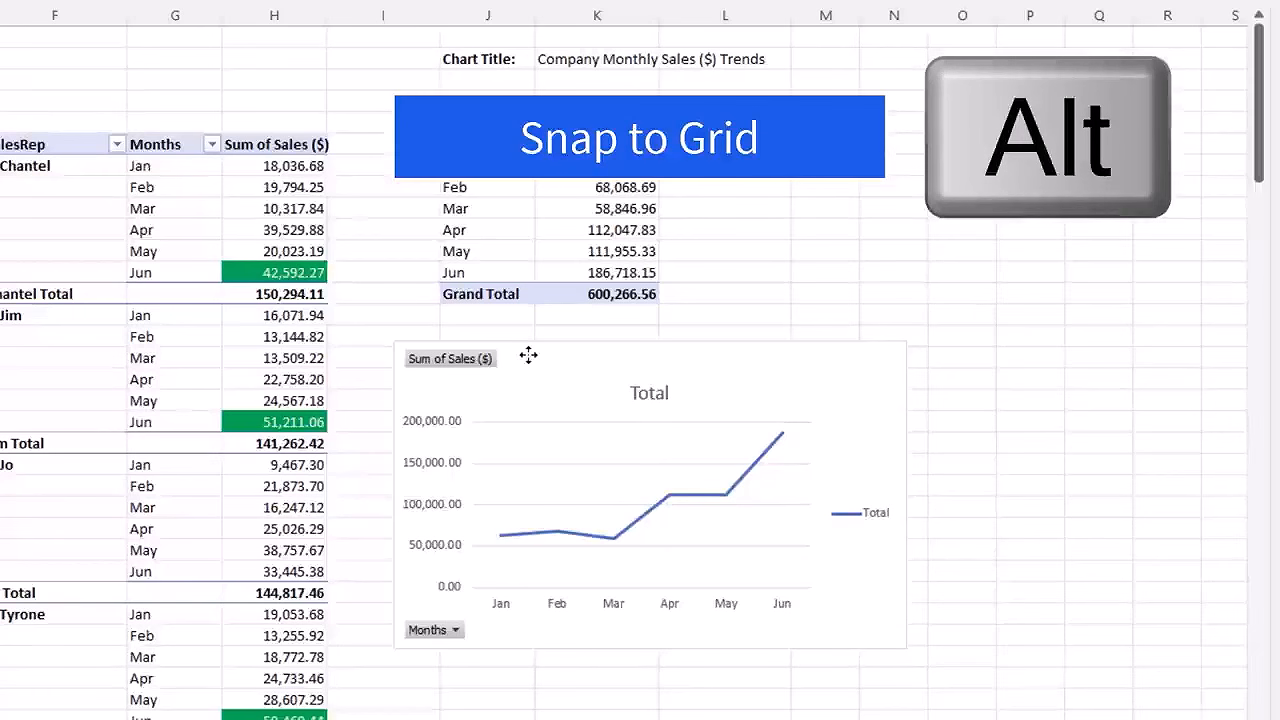
{"action": "left_click_drag", "start_coordinate": [528, 355], "coordinate": [571, 357]}
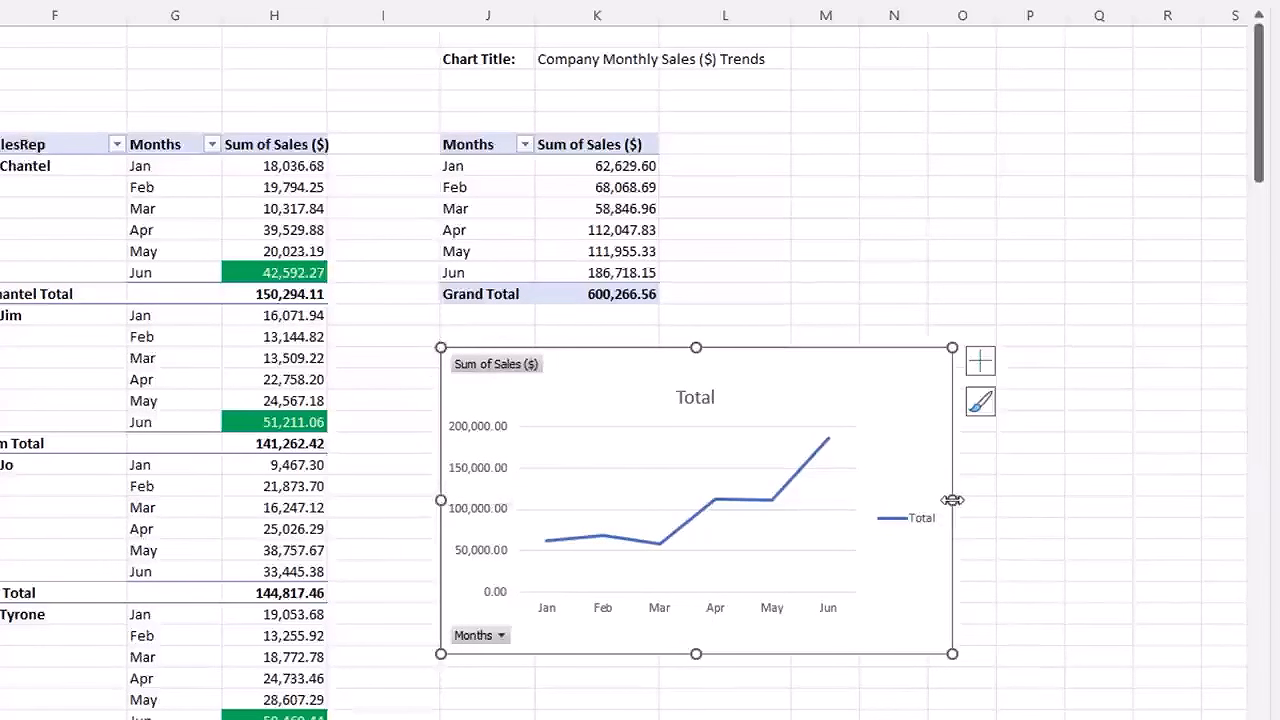
{"action": "left_click_drag", "start_coordinate": [952, 500], "coordinate": [938, 501]}
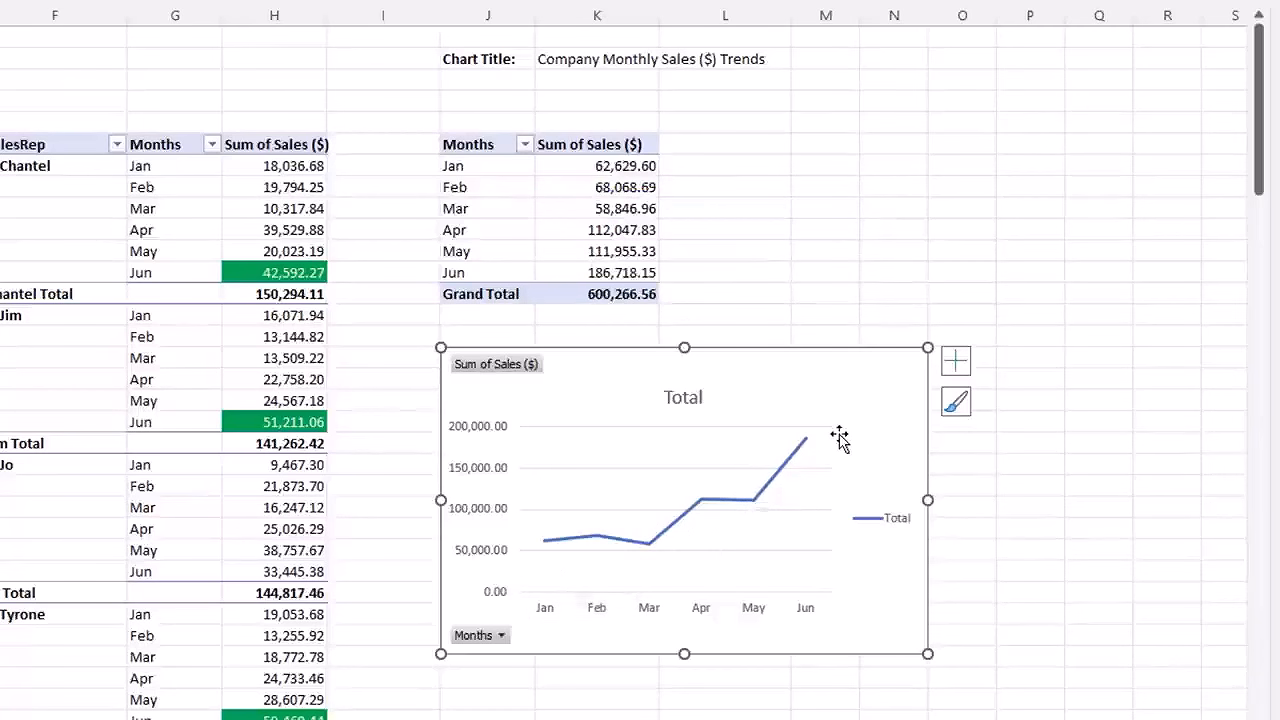
Link the chart title to cell K2 with the formula =DAExample!$K$2.
{"action": "left_click", "coordinate": [783, 478]}
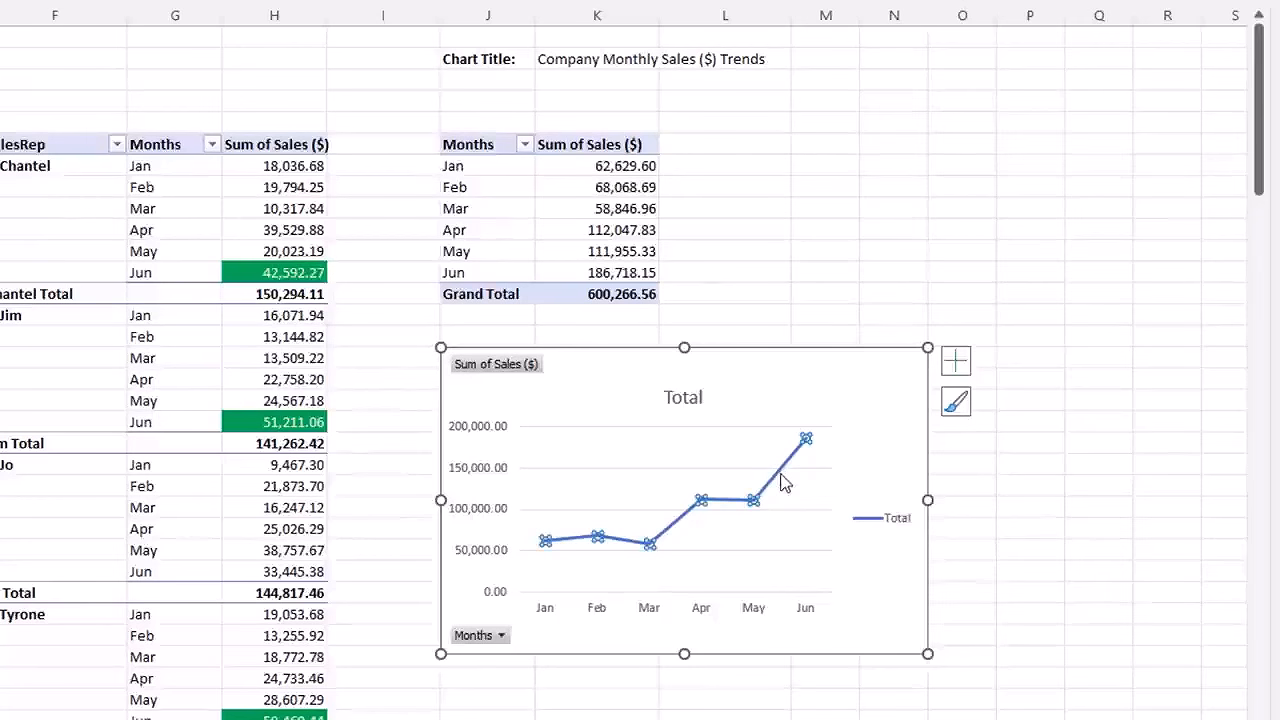
{"action": "left_click", "coordinate": [675, 394]}
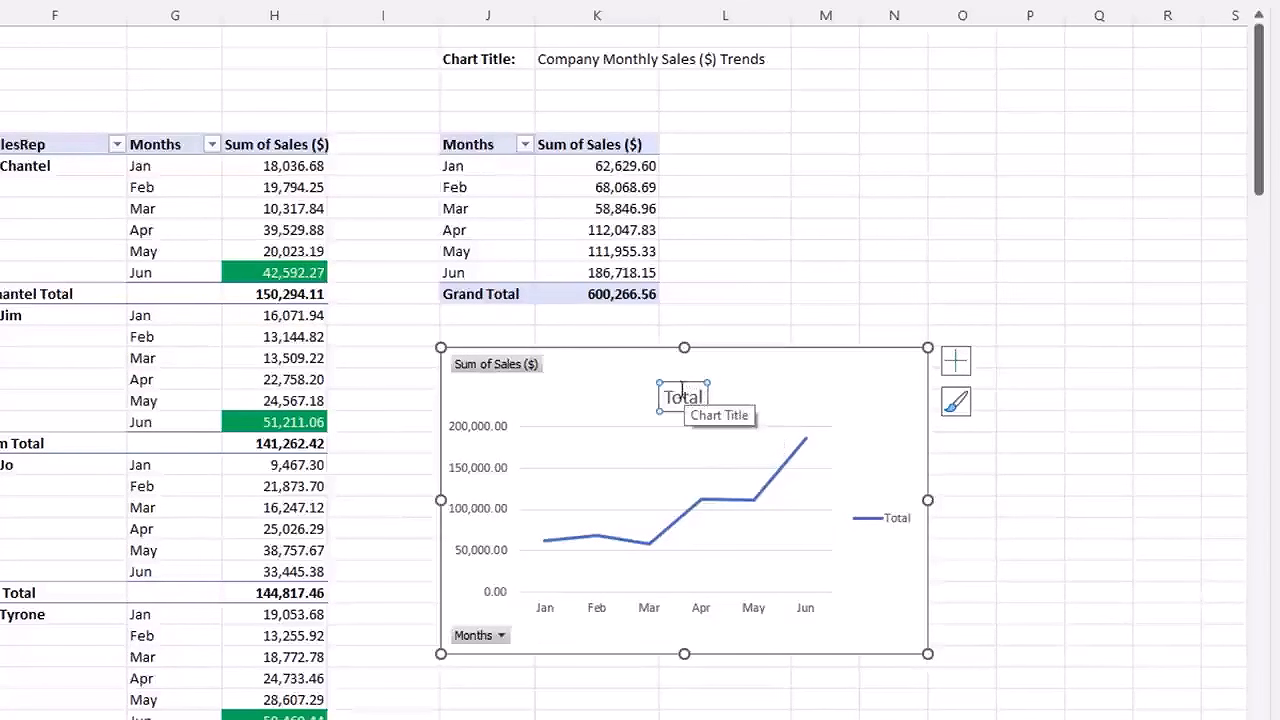
{"action": "left_click", "coordinate": [673, 399]}
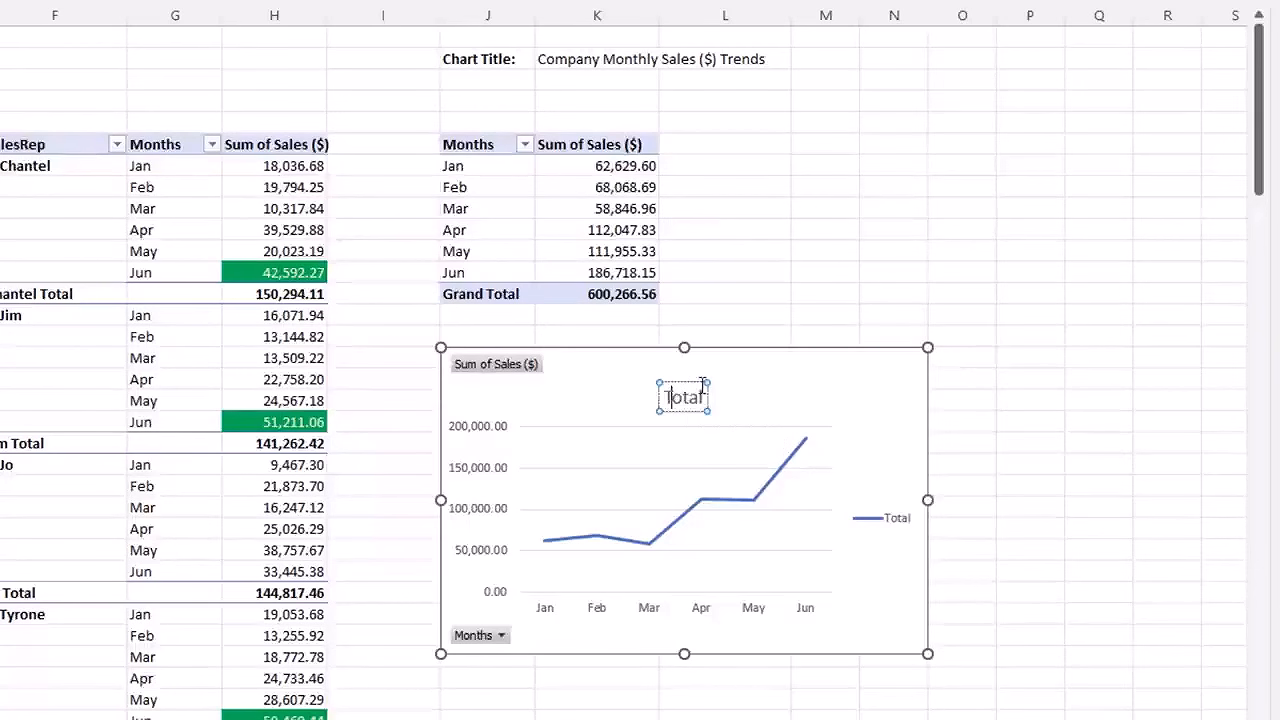
{"action": "left_click_drag", "start_coordinate": [665, 397], "coordinate": [704, 397]}
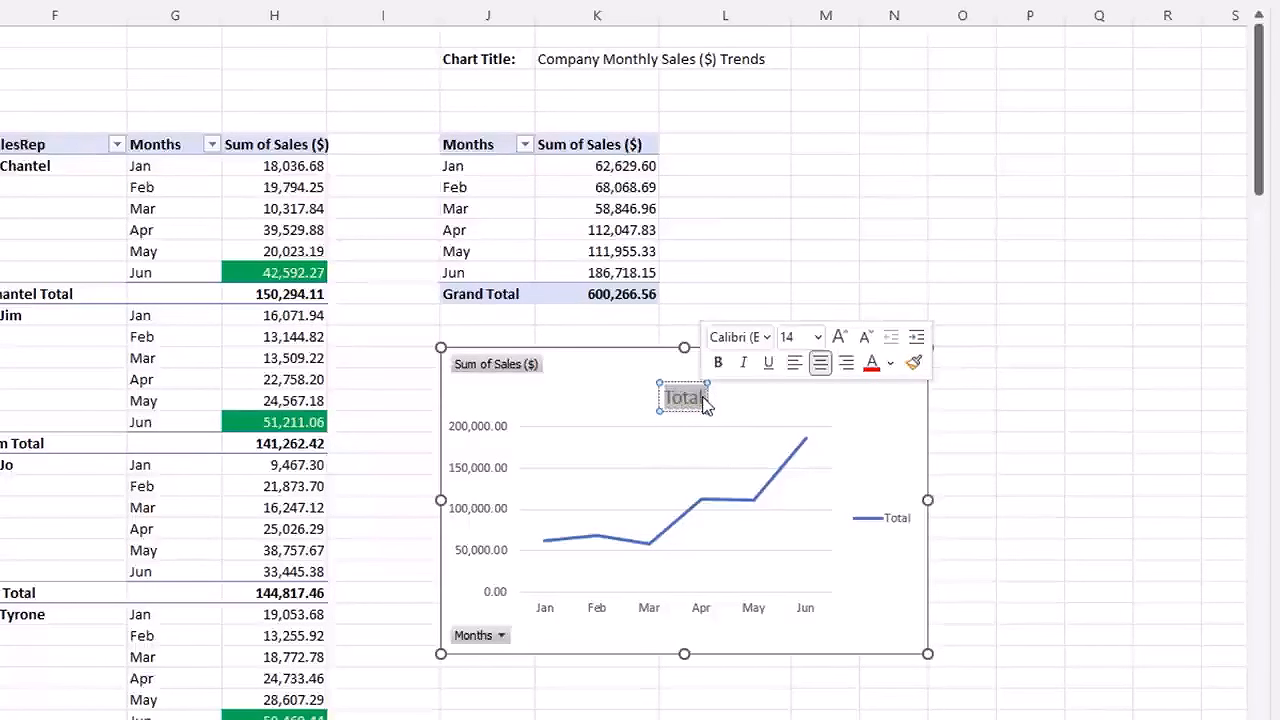
{"action": "left_click", "coordinate": [693, 383]}
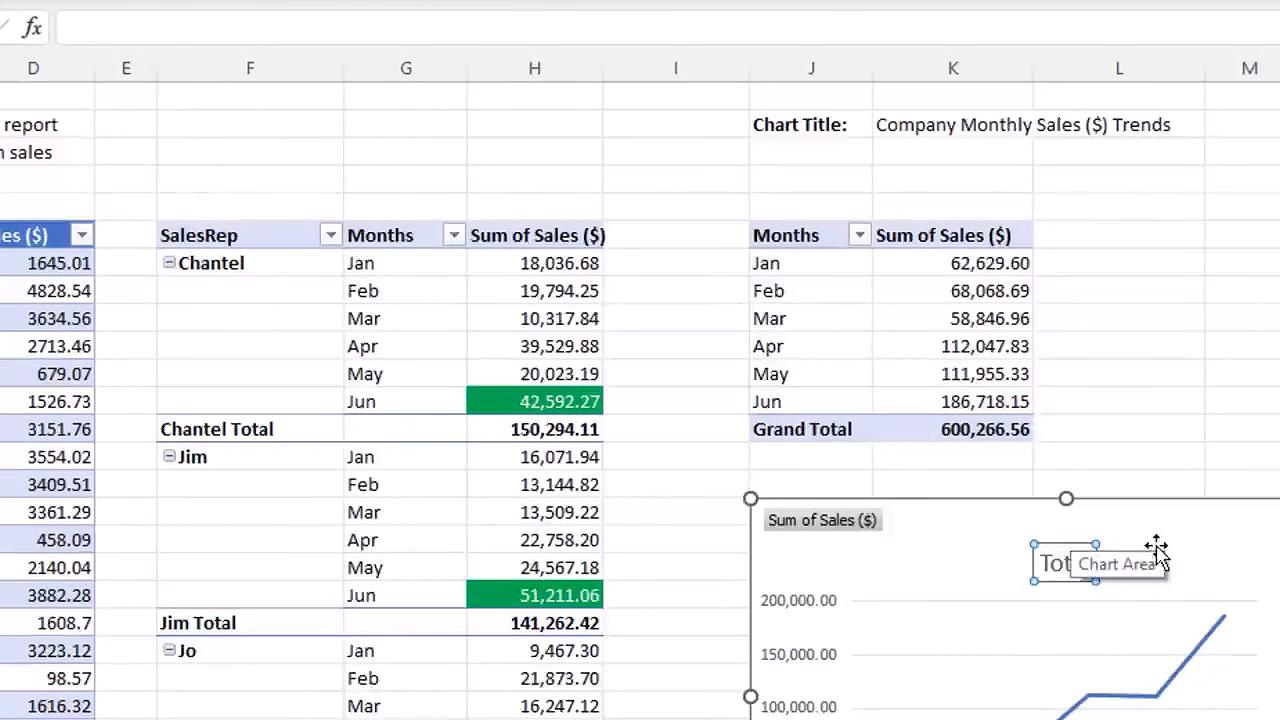
{"action": "type", "text": "="}
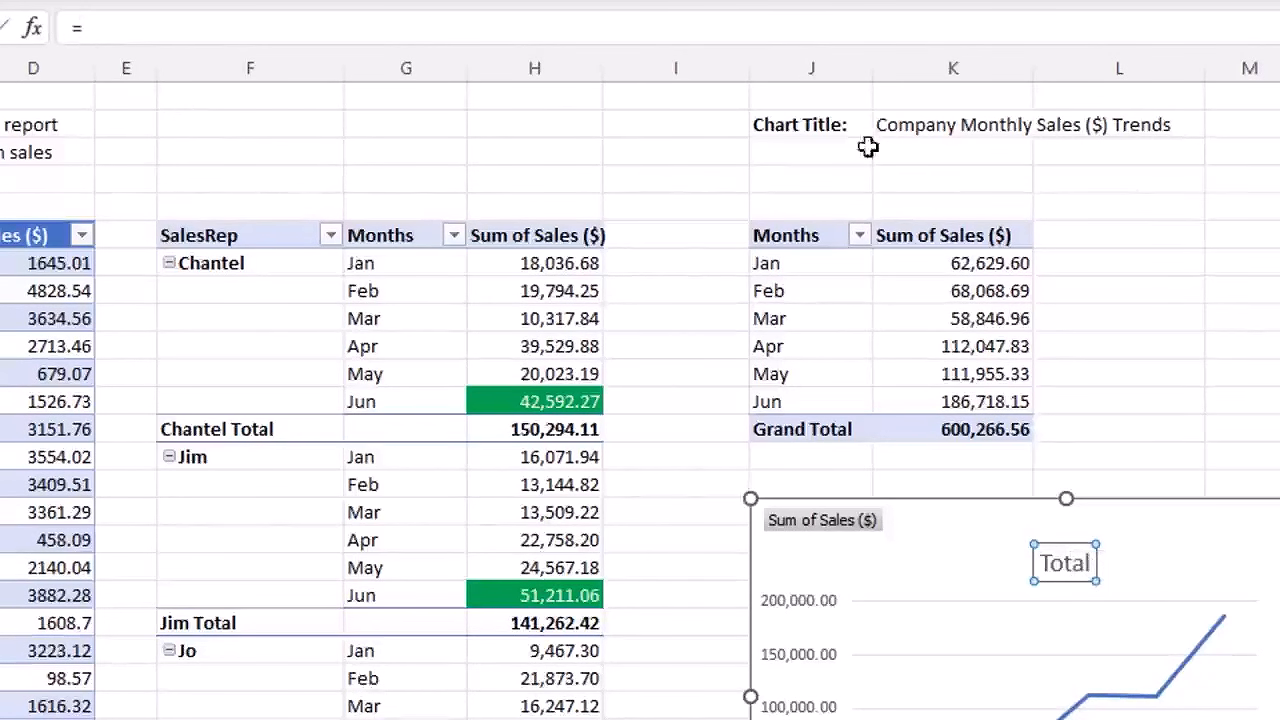
{"action": "left_click", "coordinate": [945, 127]}
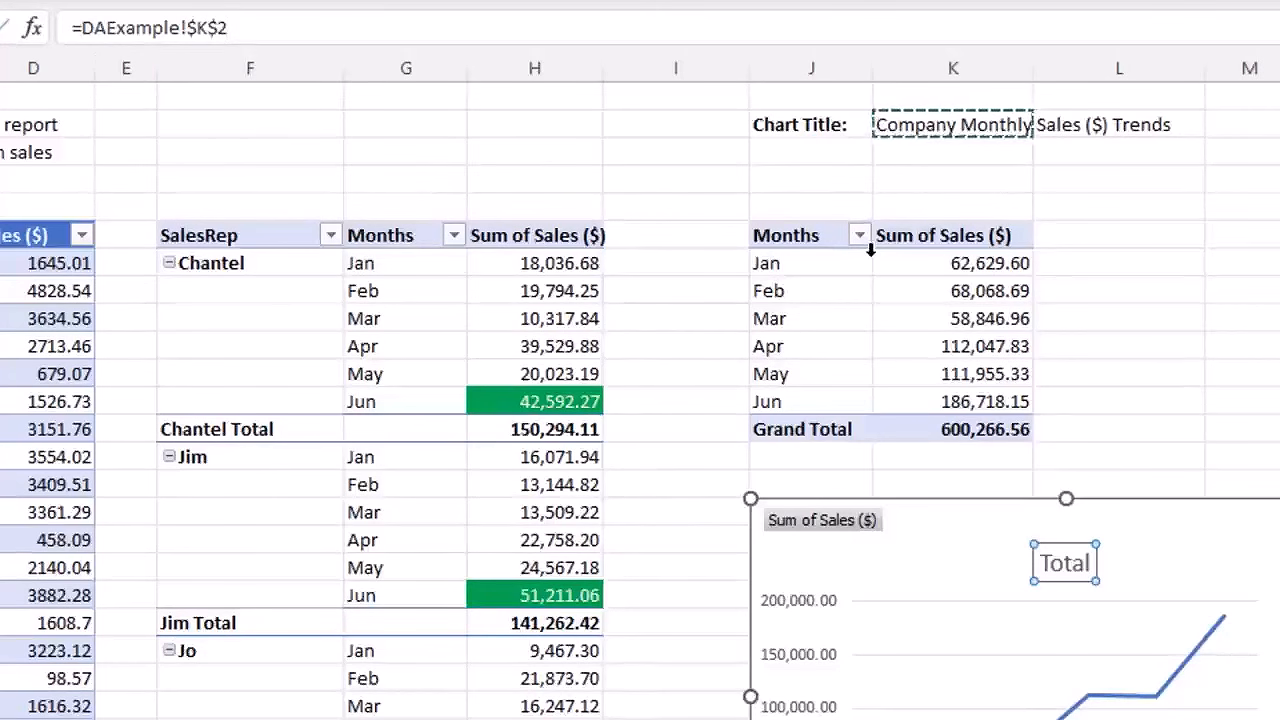
{"action": "key", "text": "Return"}
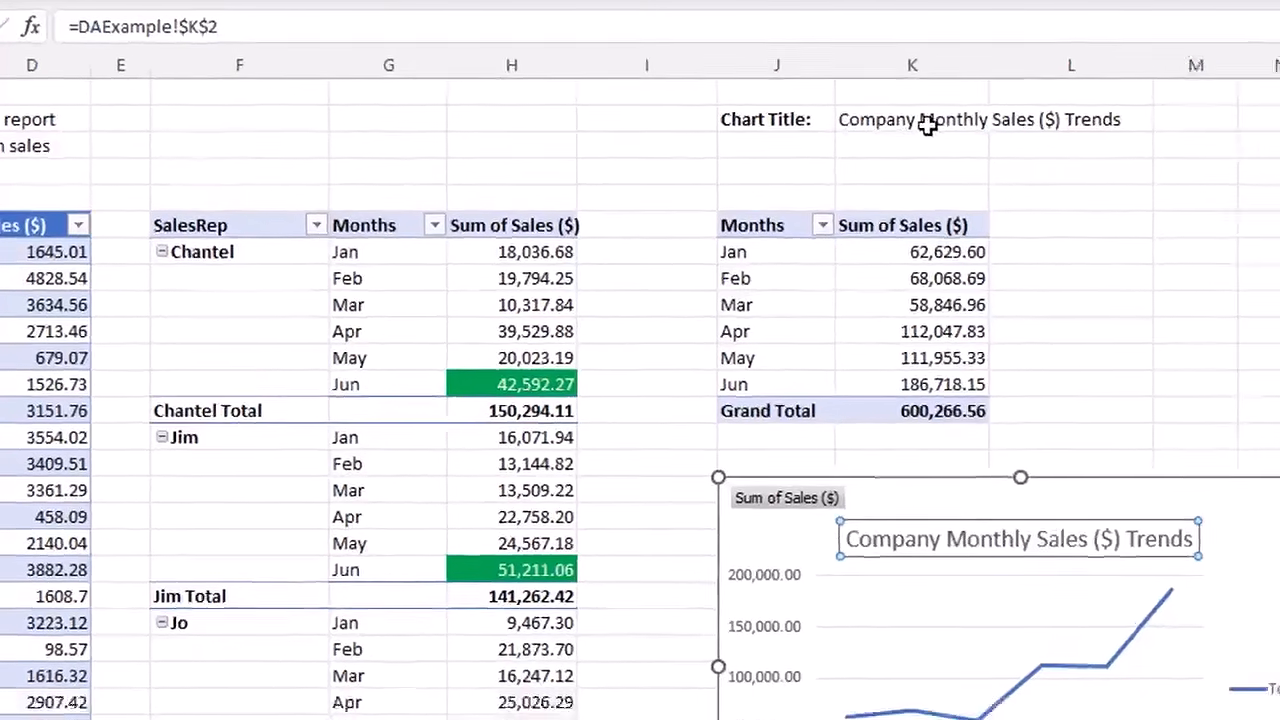
Test the title link by shortening K2 to "Monthly Sales ($) Trends", and undo that edit.
{"action": "left_click", "coordinate": [969, 131]}
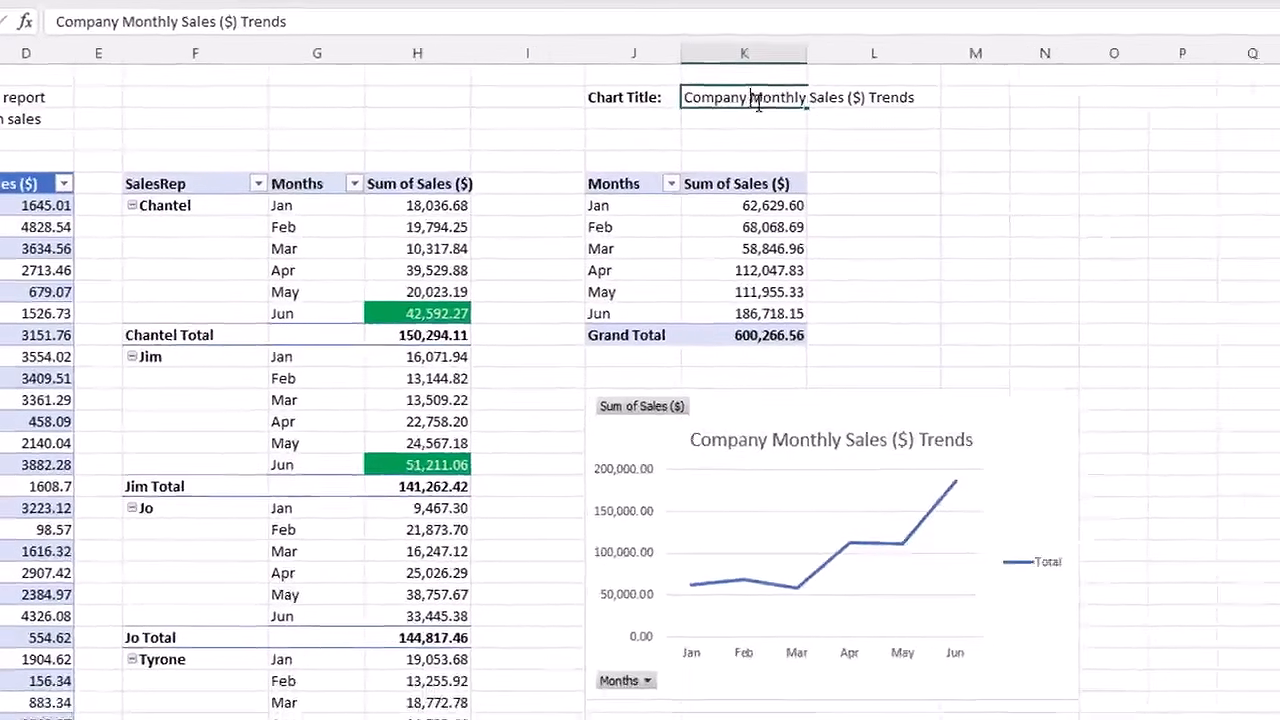
{"action": "double_click", "coordinate": [739, 97]}
{"action": "left_click_drag", "start_coordinate": [733, 97], "coordinate": [628, 104]}
{"action": "key", "text": "Delete"}
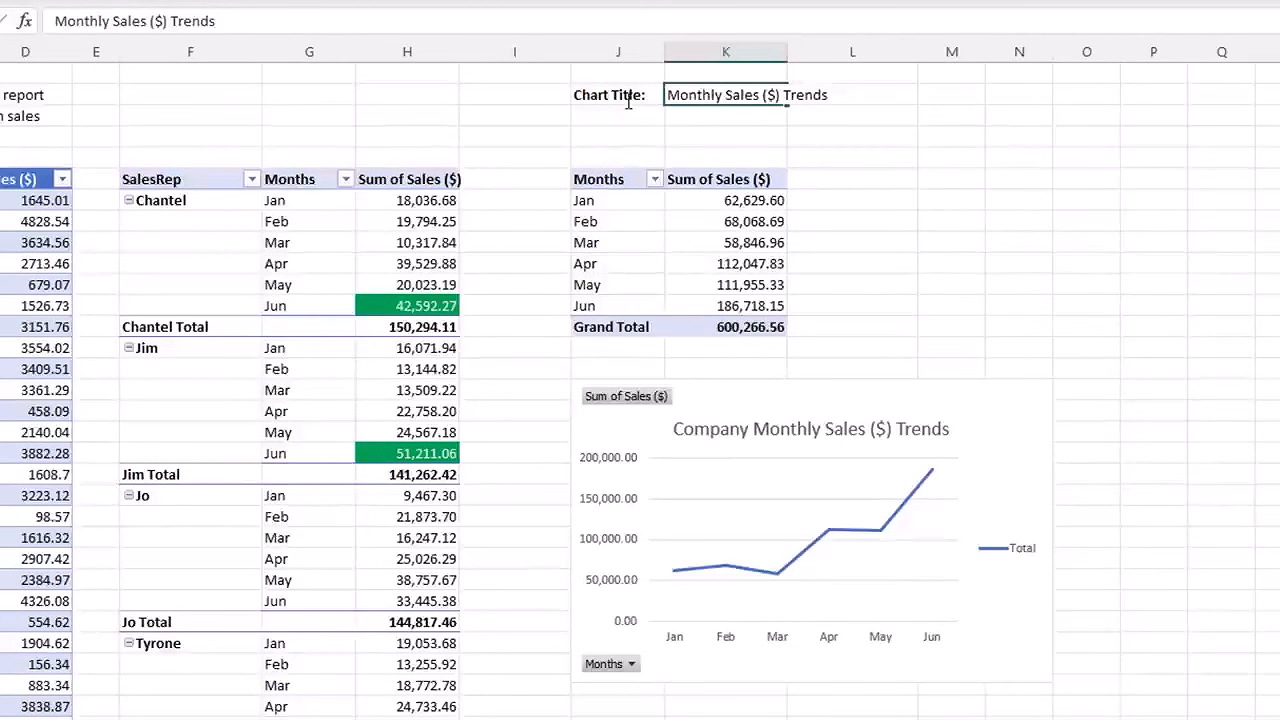
{"action": "key", "text": "Return"}
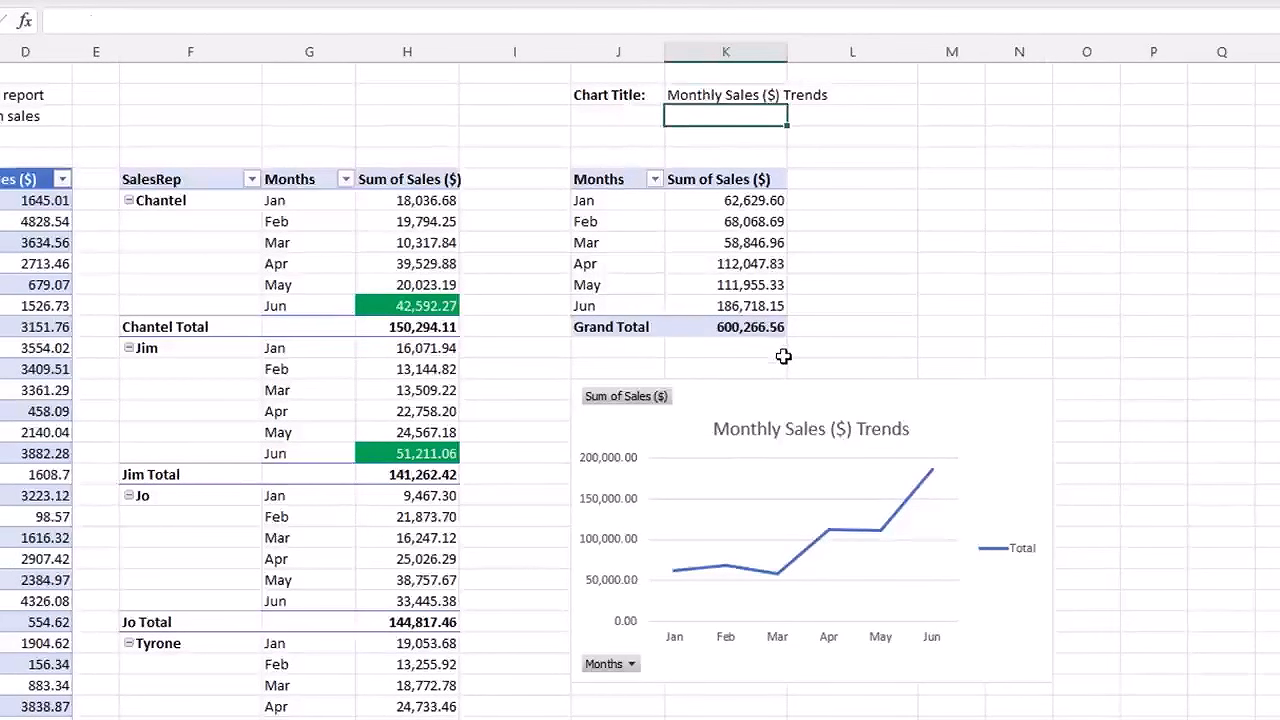
{"action": "key", "text": "ctrl+z"}
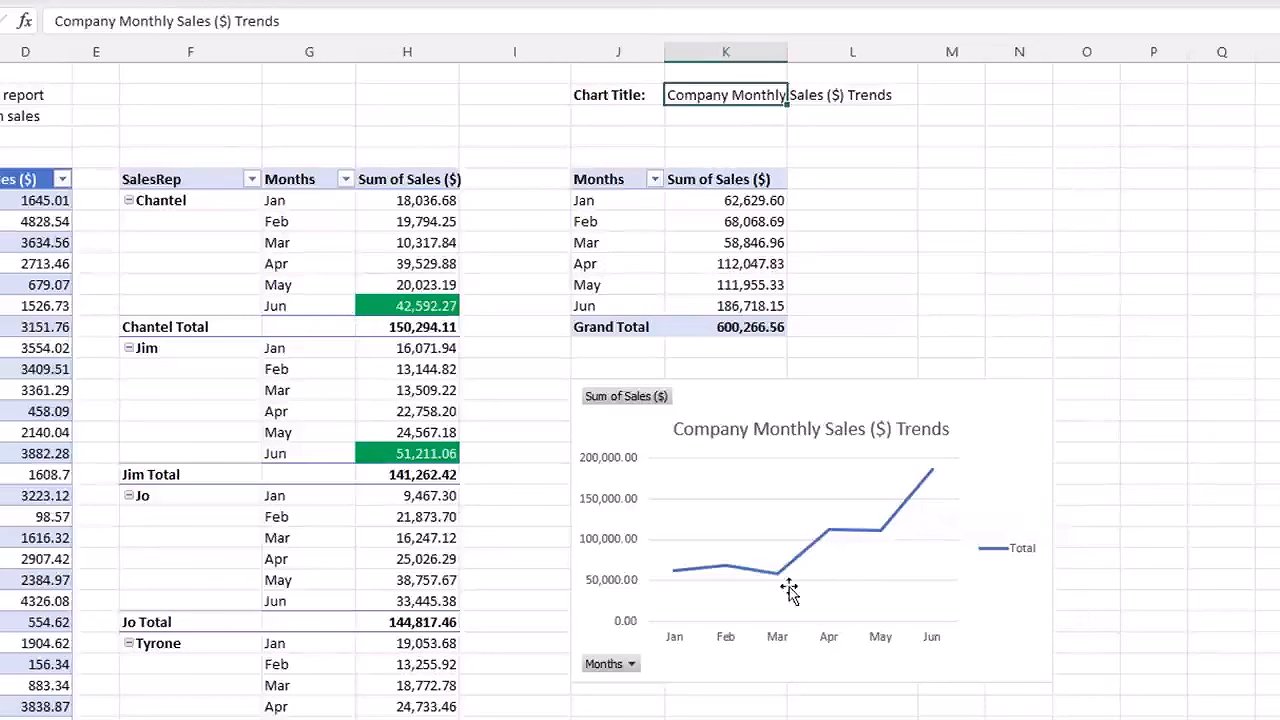
Delete the "Total" legend from the line chart and show the list of chart elements.
{"action": "left_click", "coordinate": [1017, 565]}
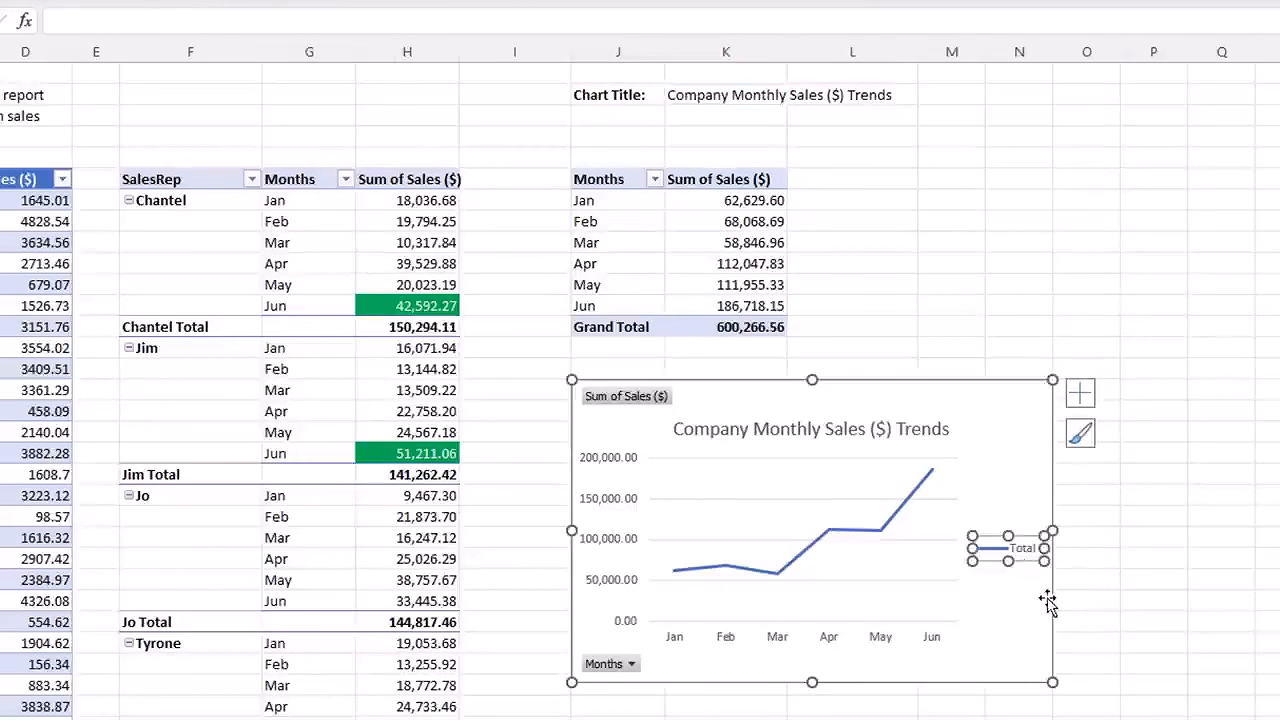
{"action": "key", "text": "Delete"}
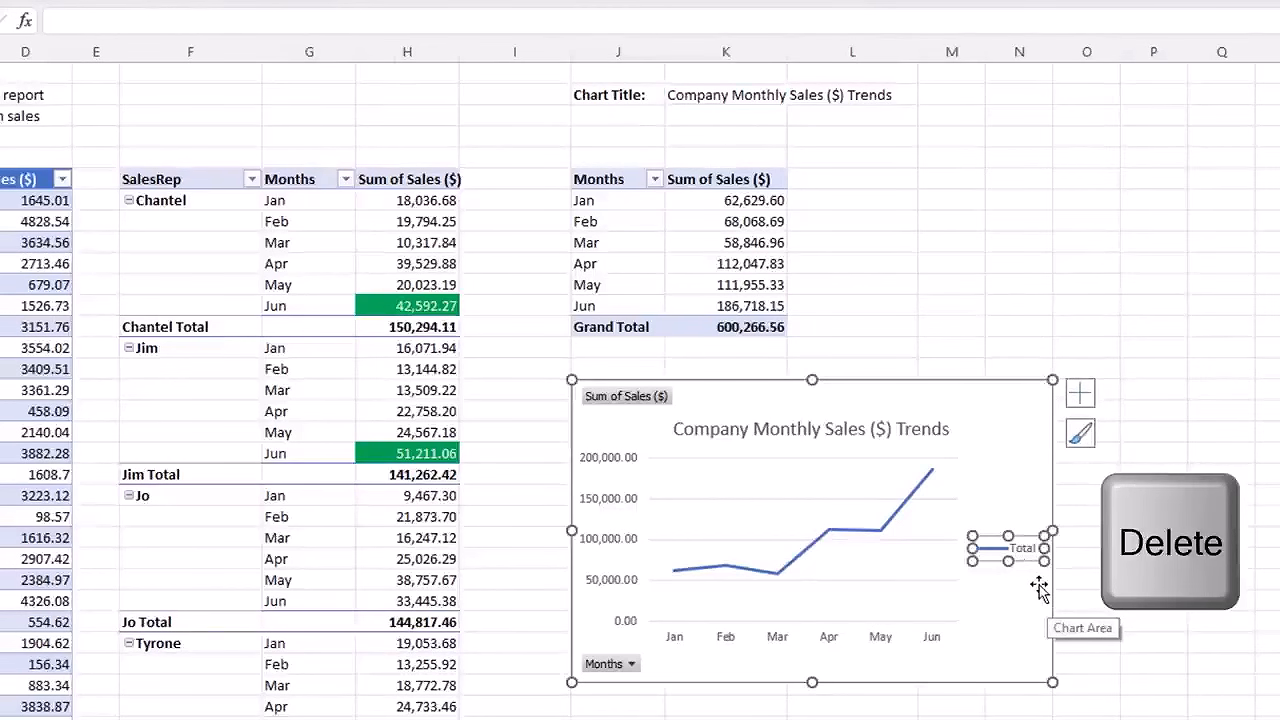
{"action": "left_click", "coordinate": [1082, 396]}
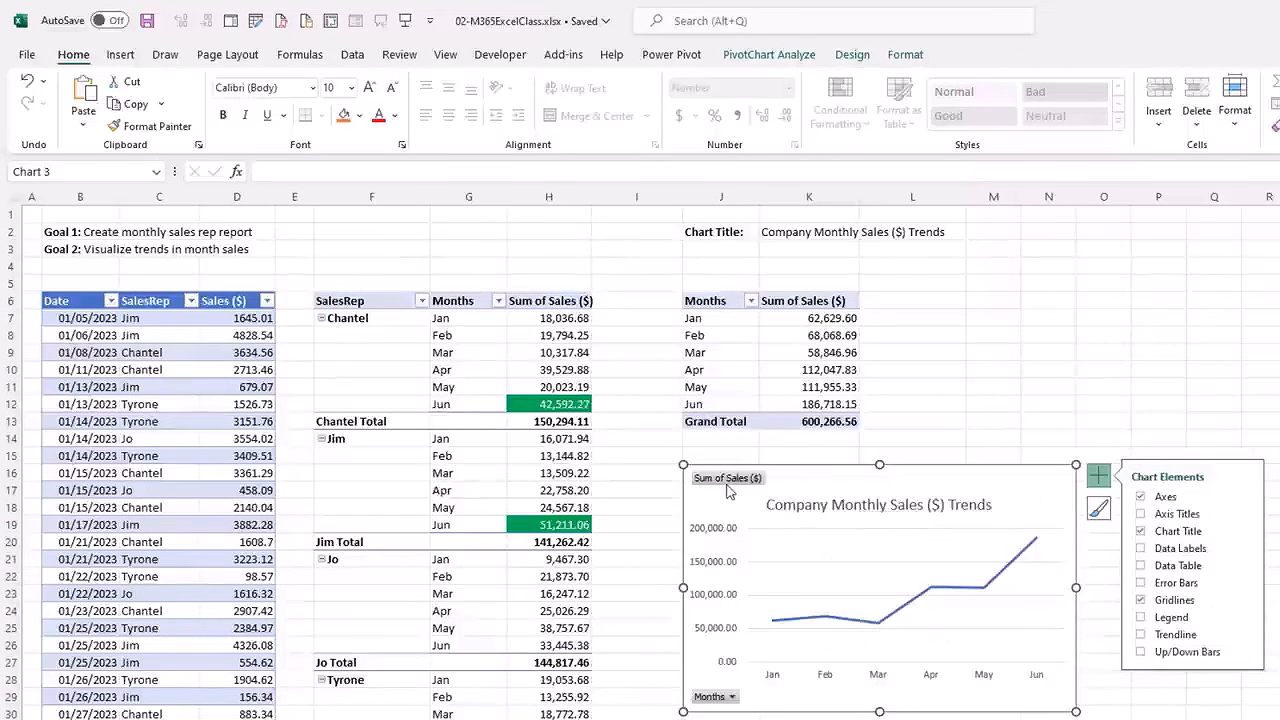
Hide all field buttons on the monthly sales PivotChart.
{"action": "left_click", "coordinate": [721, 481]}
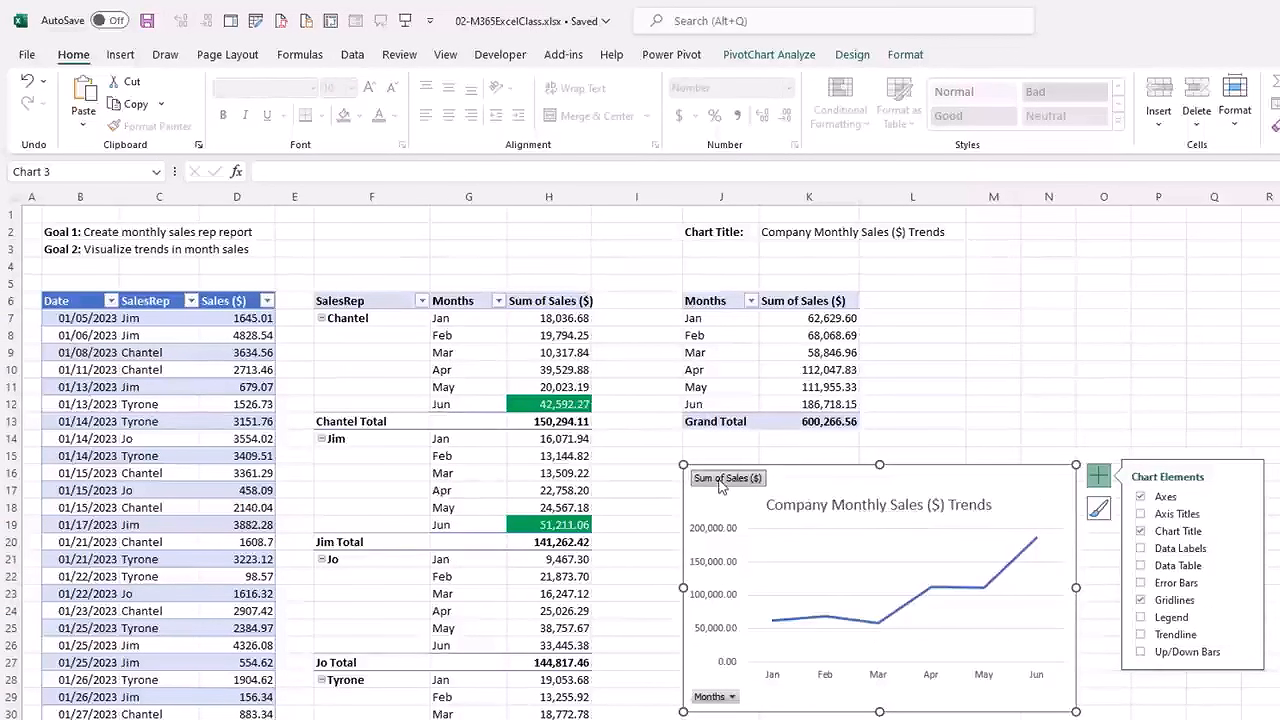
{"action": "right_click", "coordinate": [721, 481]}
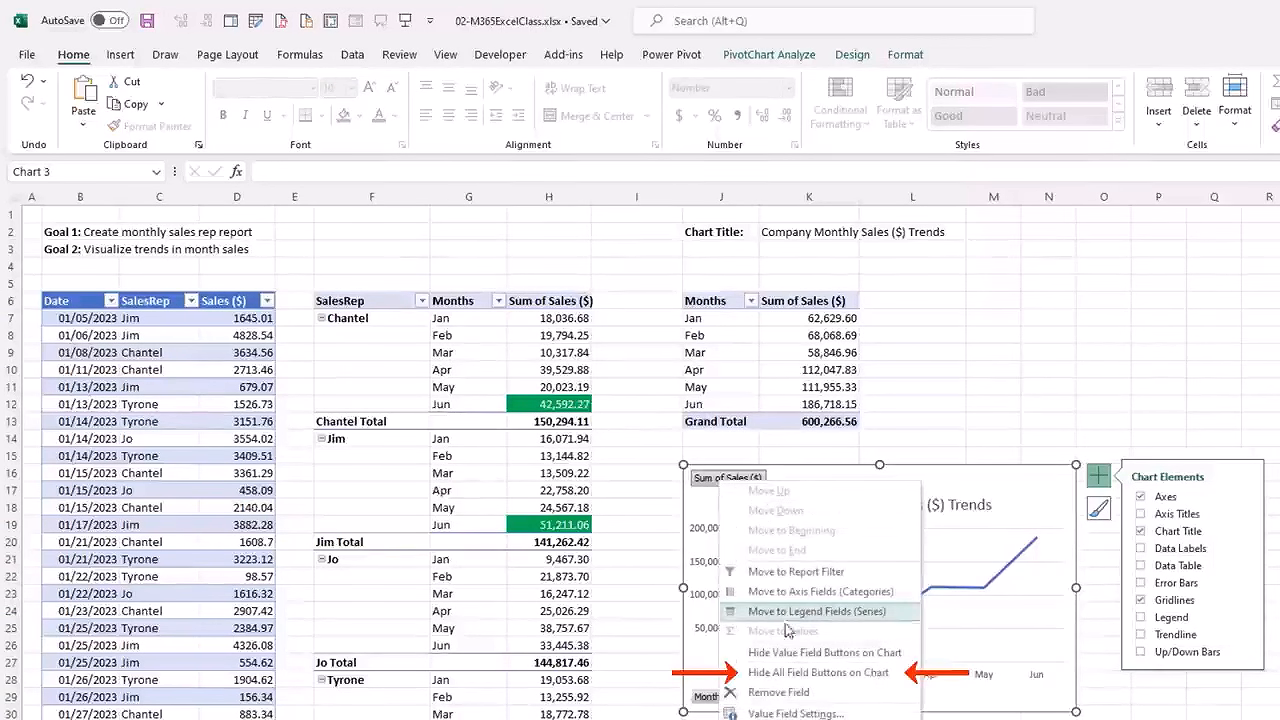
{"action": "key", "text": "Escape"}
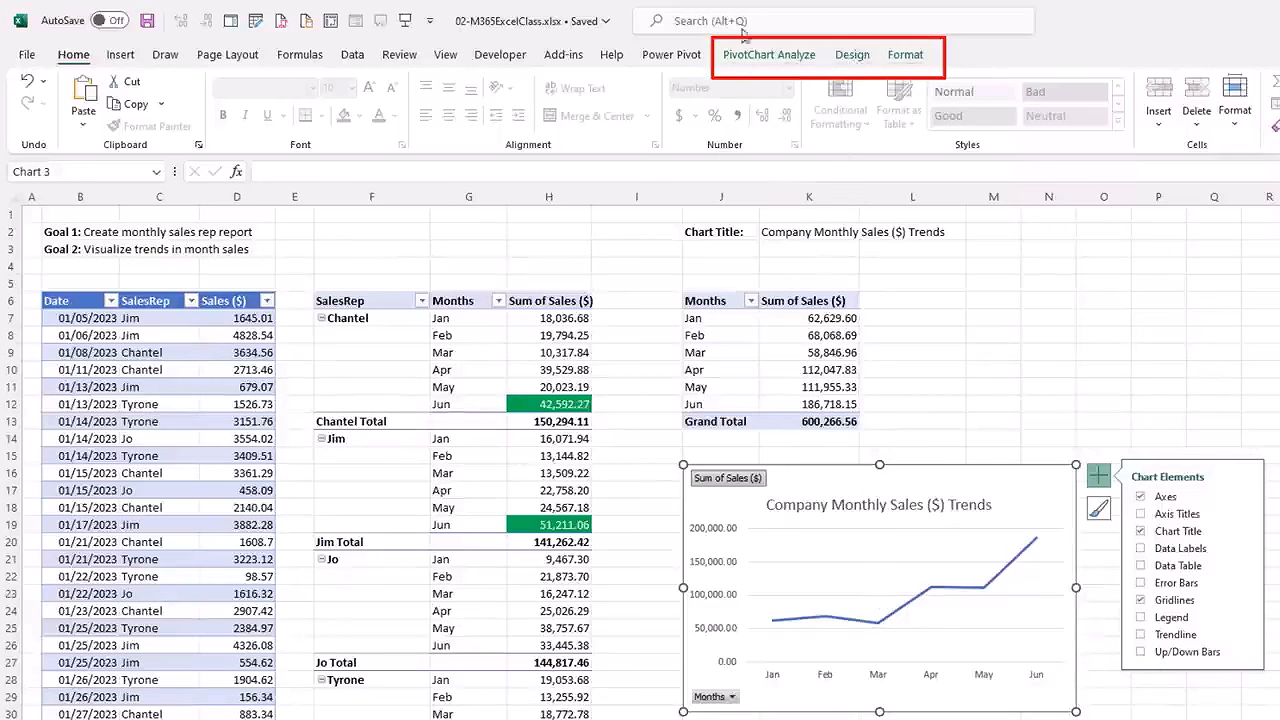
{"action": "left_click", "coordinate": [736, 58]}
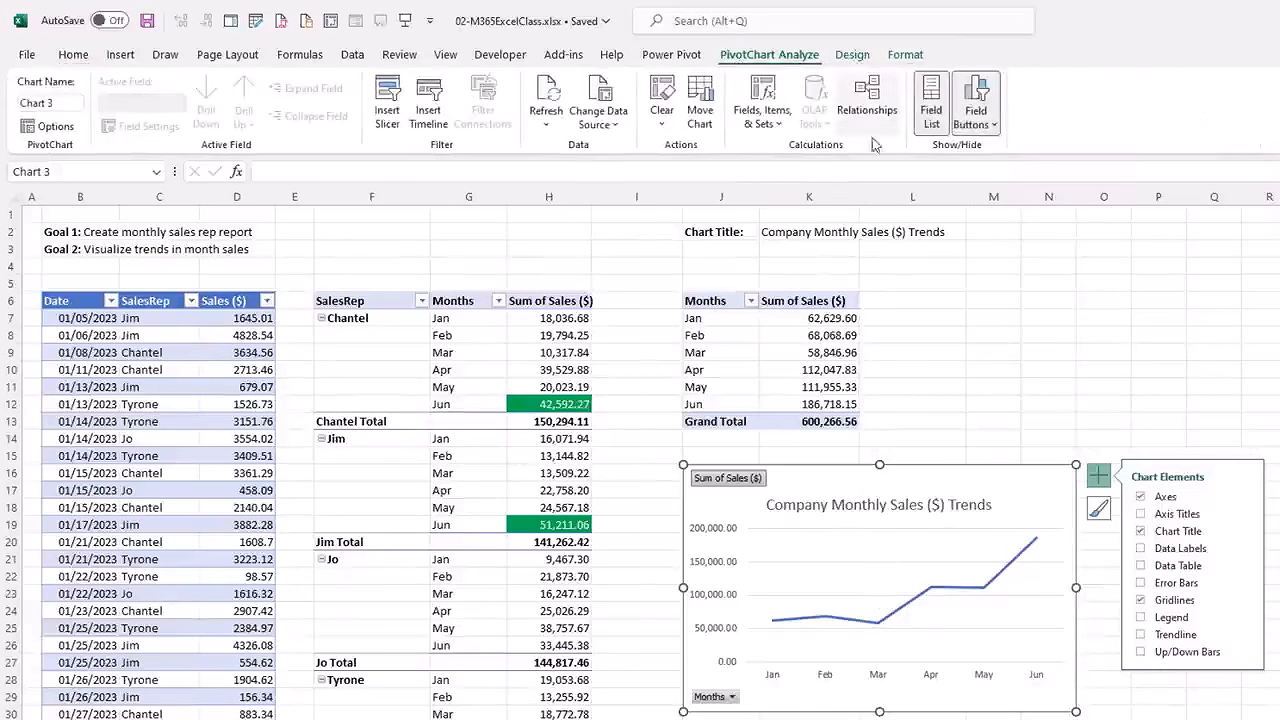
{"action": "left_click", "coordinate": [995, 124]}
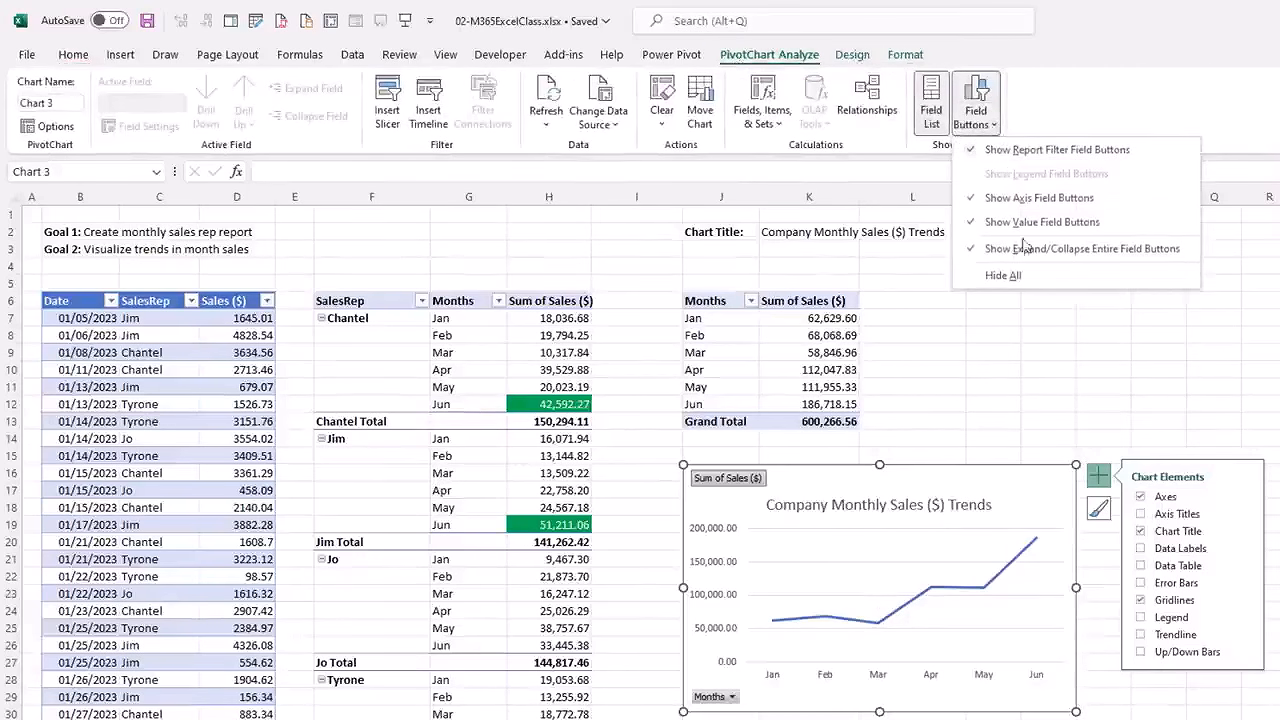
{"action": "left_click", "coordinate": [1042, 284]}
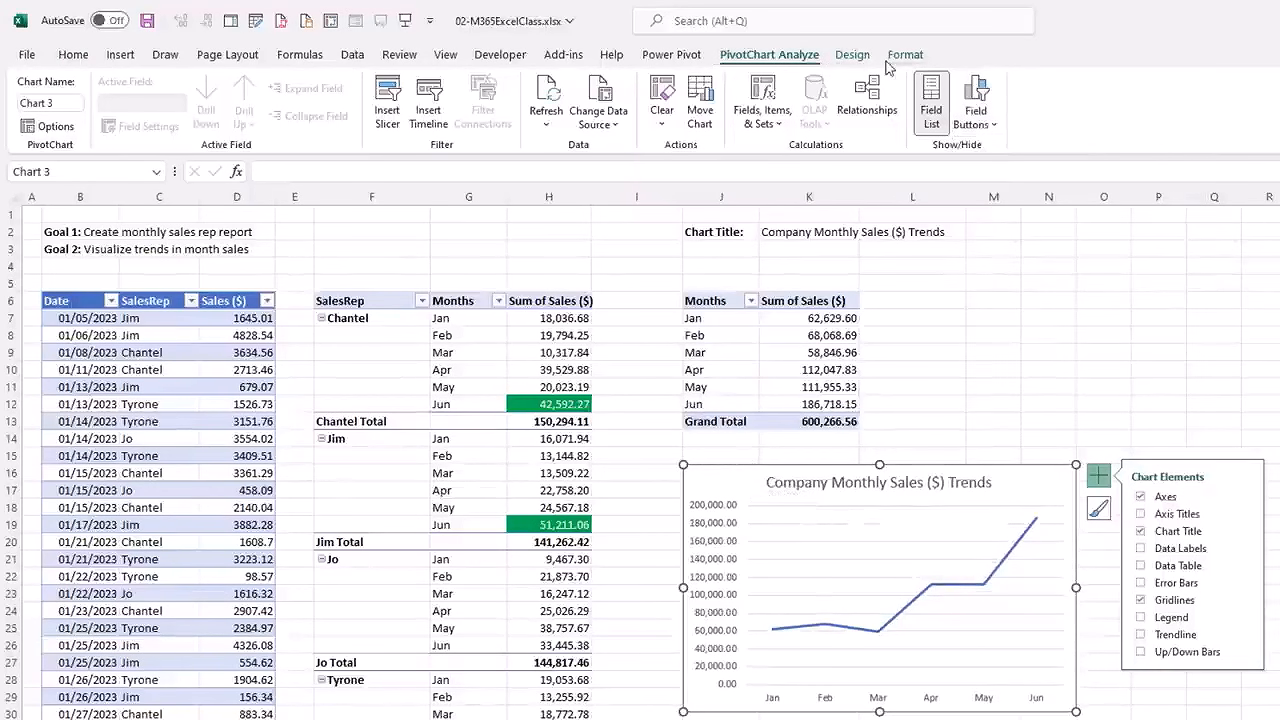
Delete the horizontal gridlines from the monthly sales line chart.
{"action": "left_click", "coordinate": [709, 321]}
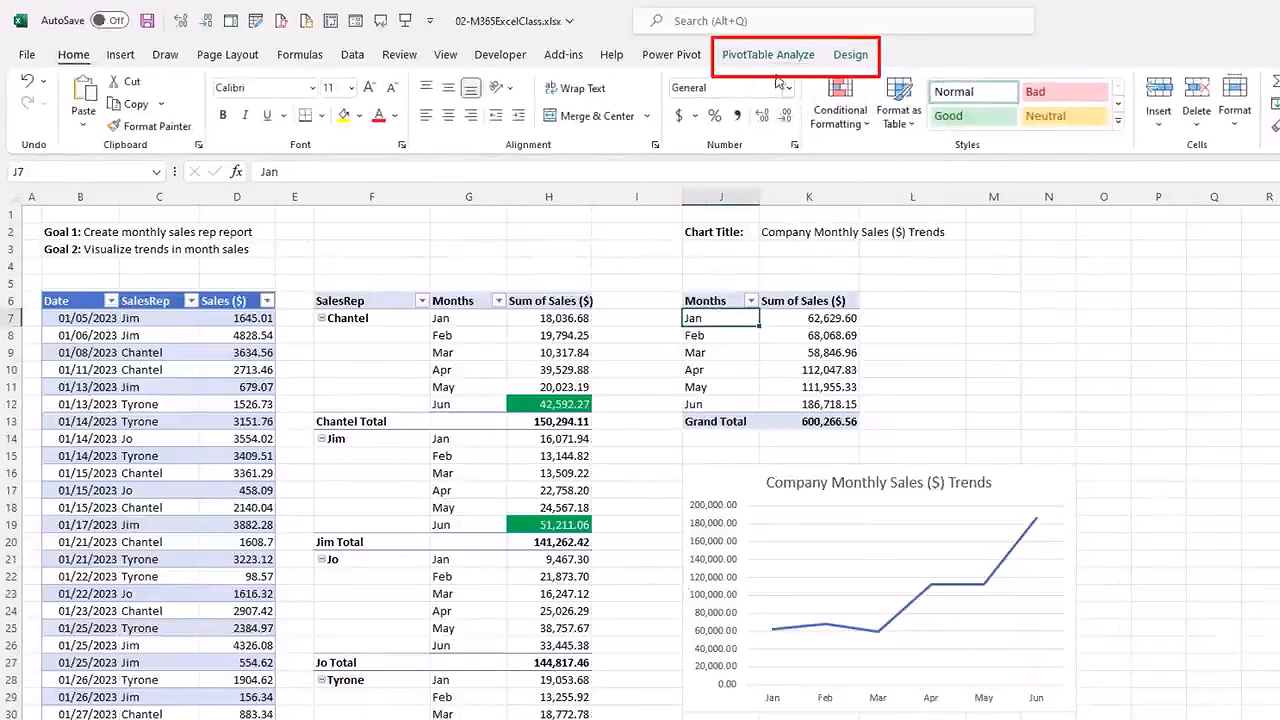
{"action": "left_click", "coordinate": [730, 478]}
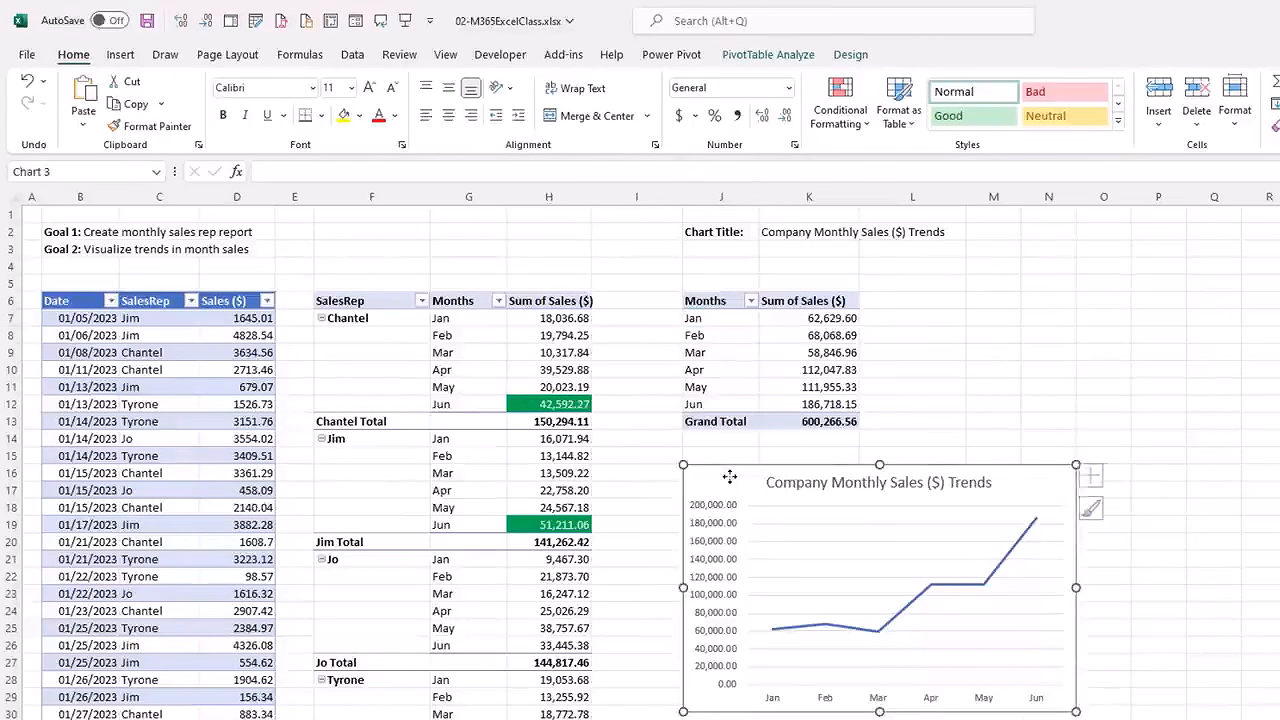
{"action": "left_click", "coordinate": [801, 527]}
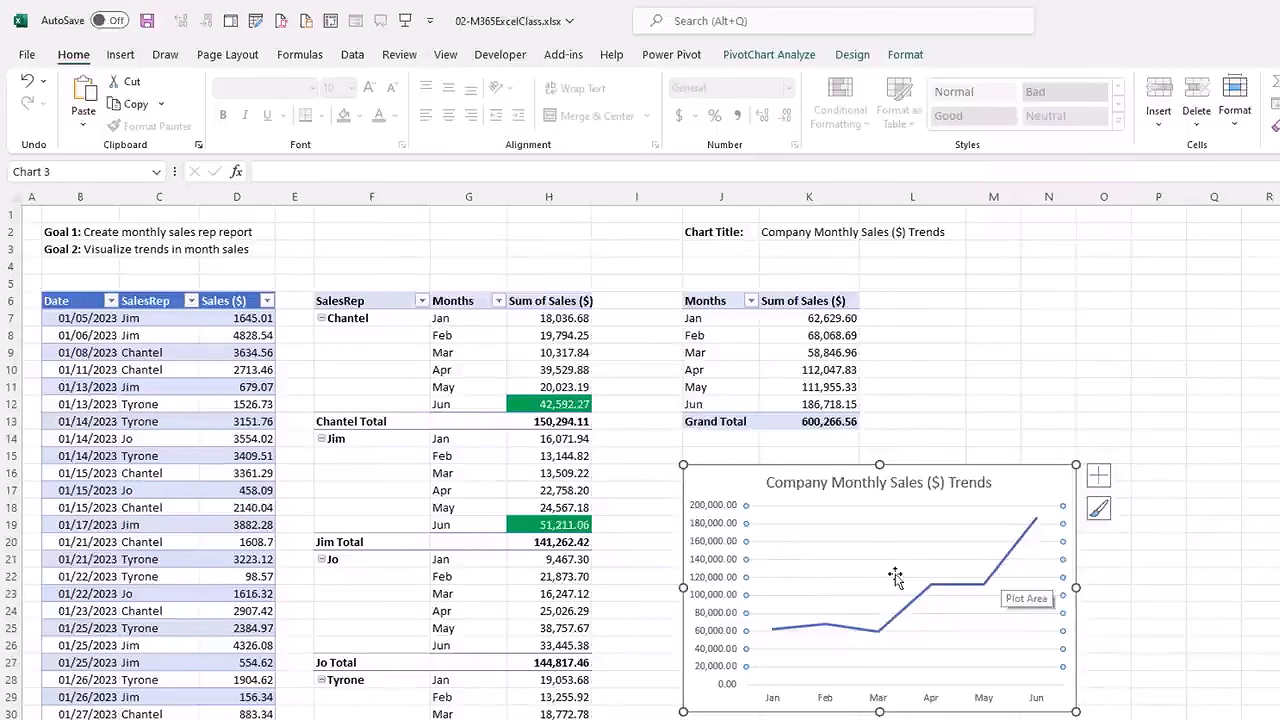
{"action": "key", "text": "Delete"}
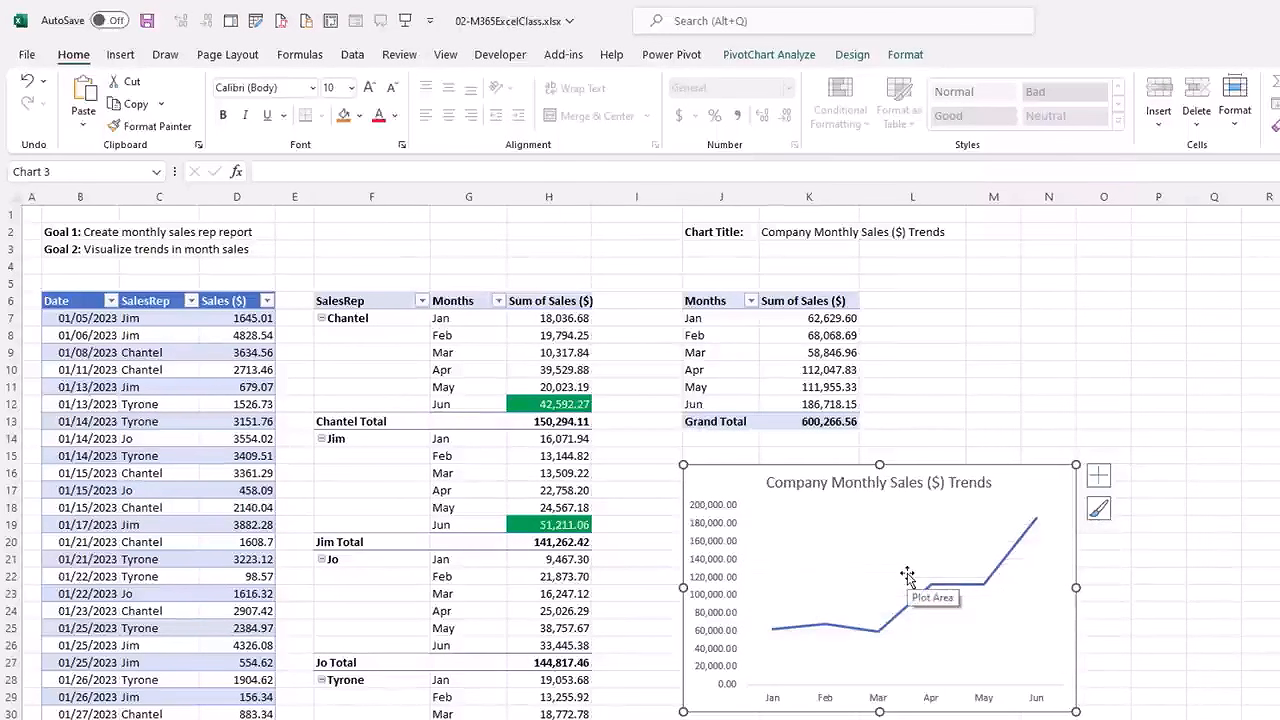
Add data labels to the sales line and delete the chart's vertical value axis.
{"action": "left_click", "coordinate": [1104, 484]}
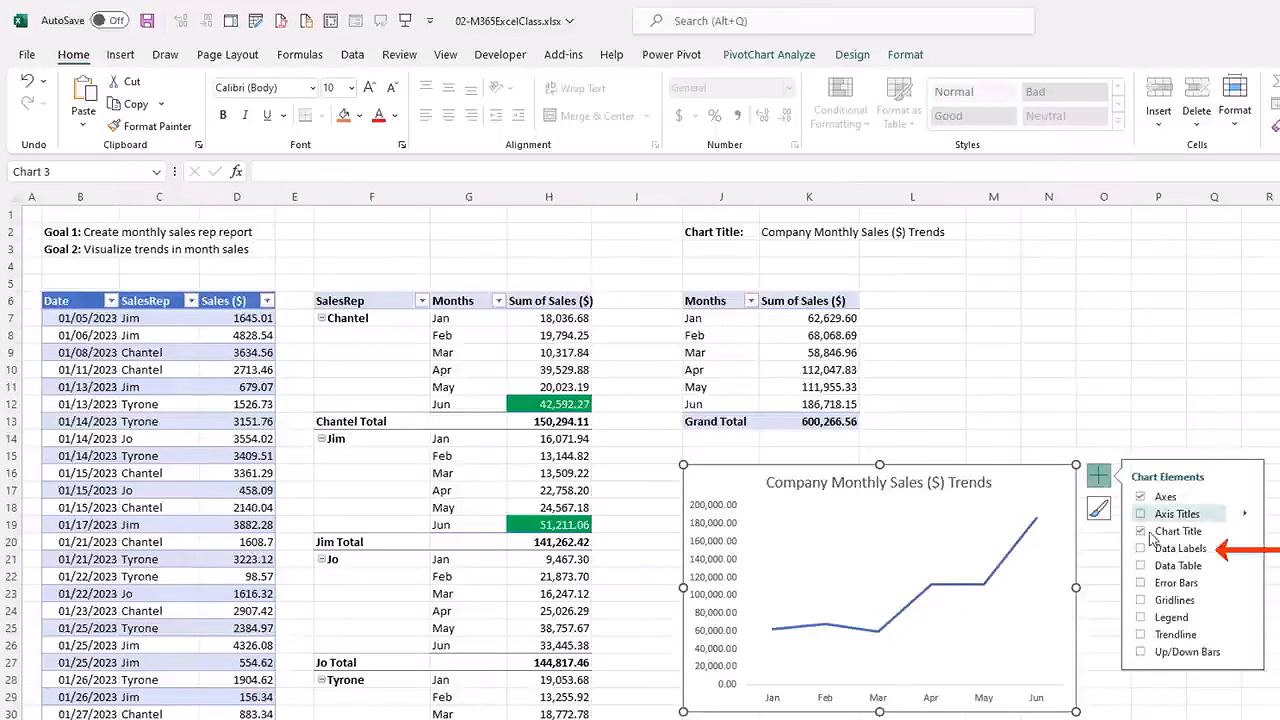
{"action": "left_click", "coordinate": [1141, 551]}
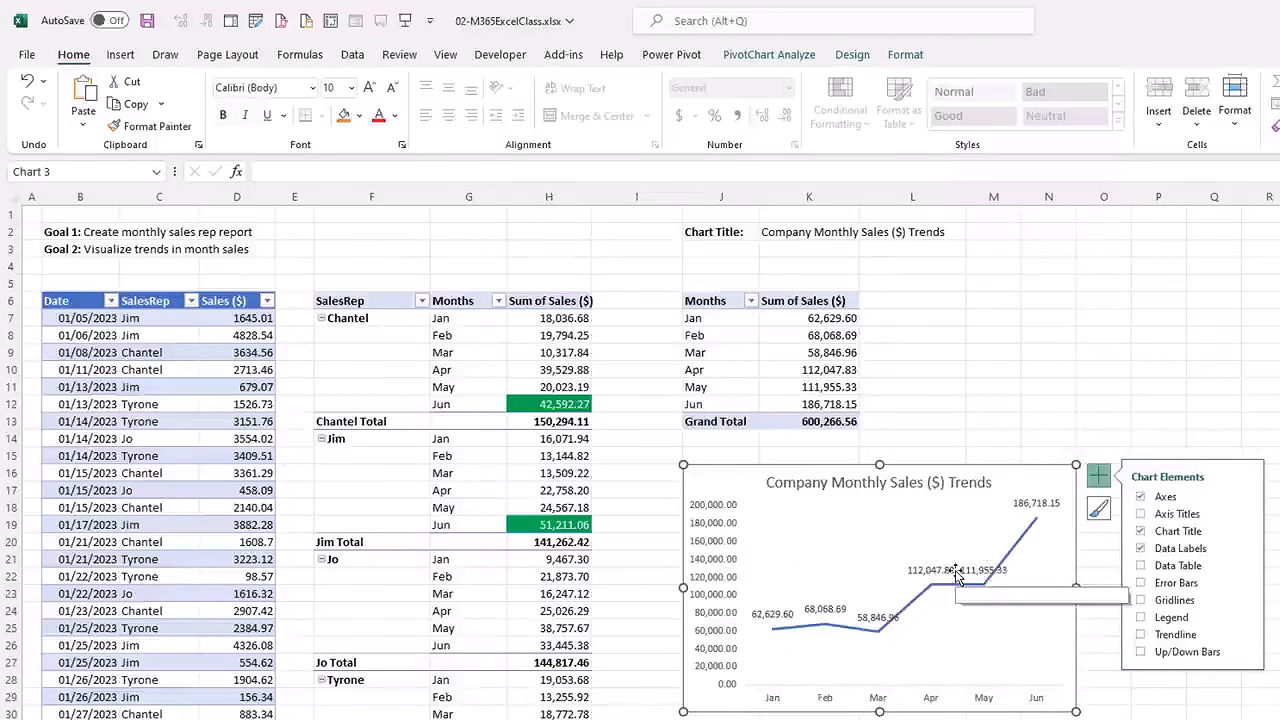
{"action": "left_click", "coordinate": [726, 540]}
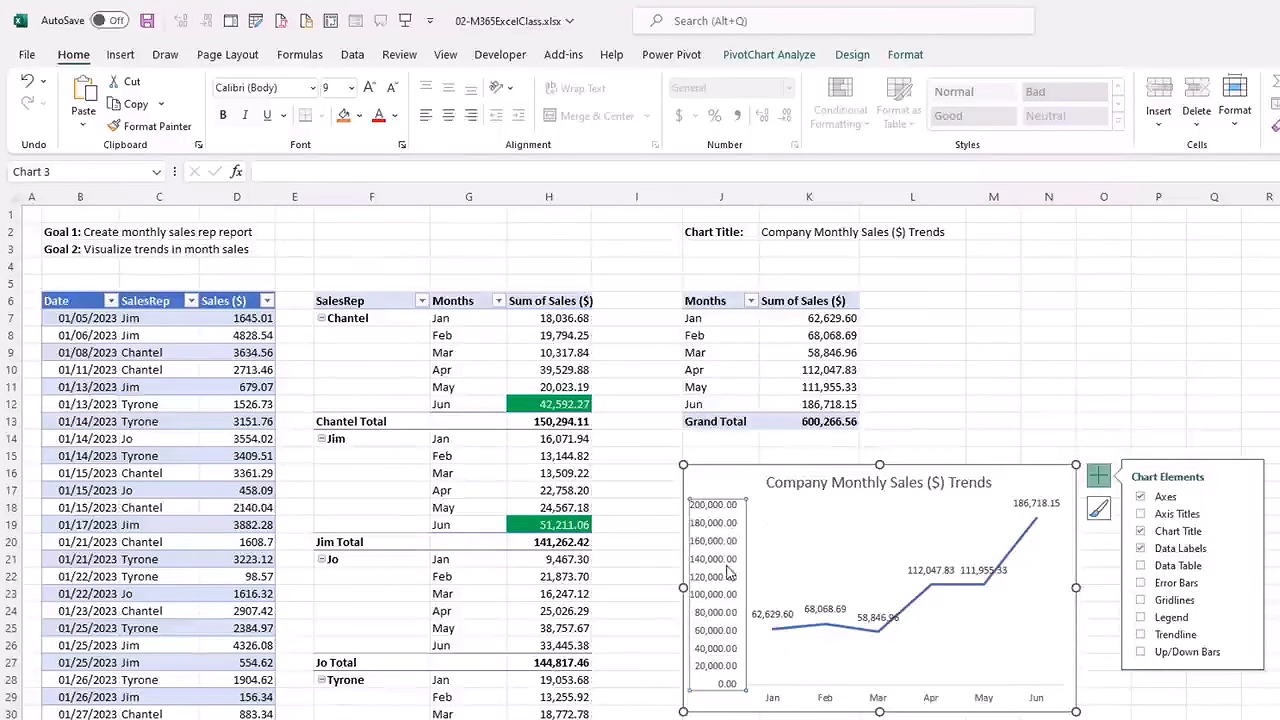
{"action": "key", "text": "Delete"}
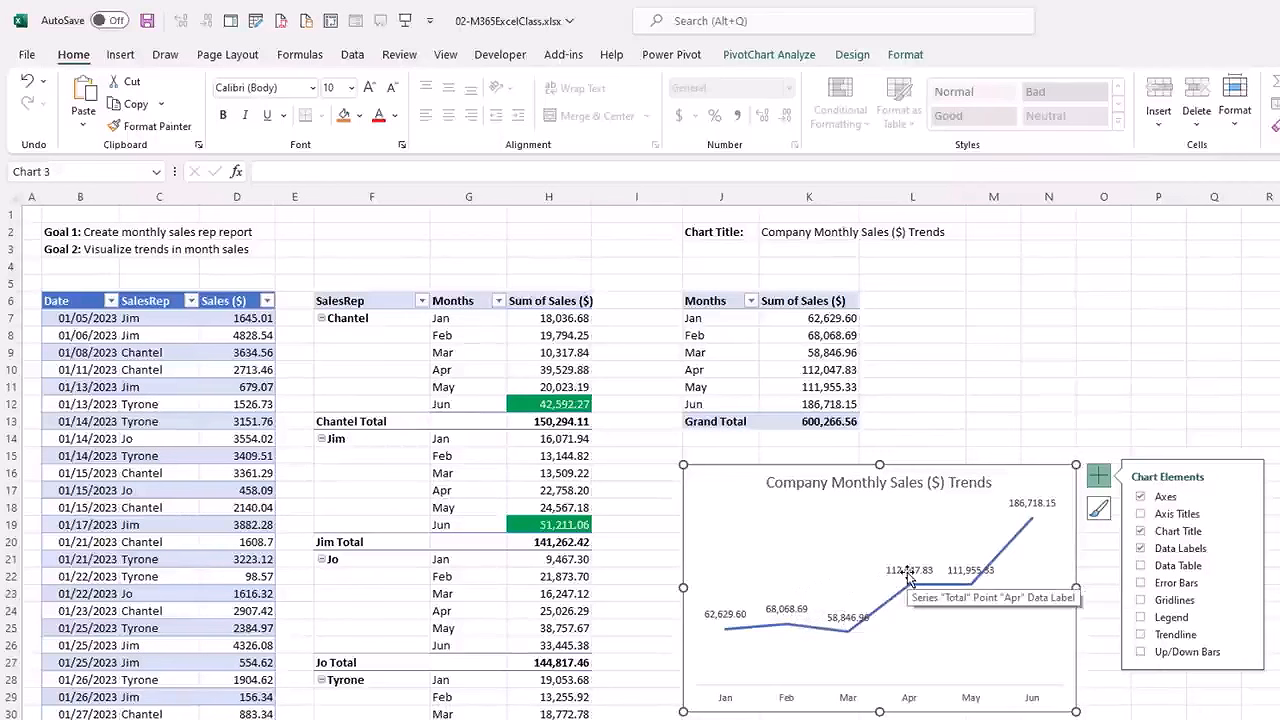
Move the May and Mar data labels below the sales line in the monthly trends chart so they clear the line.
{"action": "left_click", "coordinate": [908, 576]}
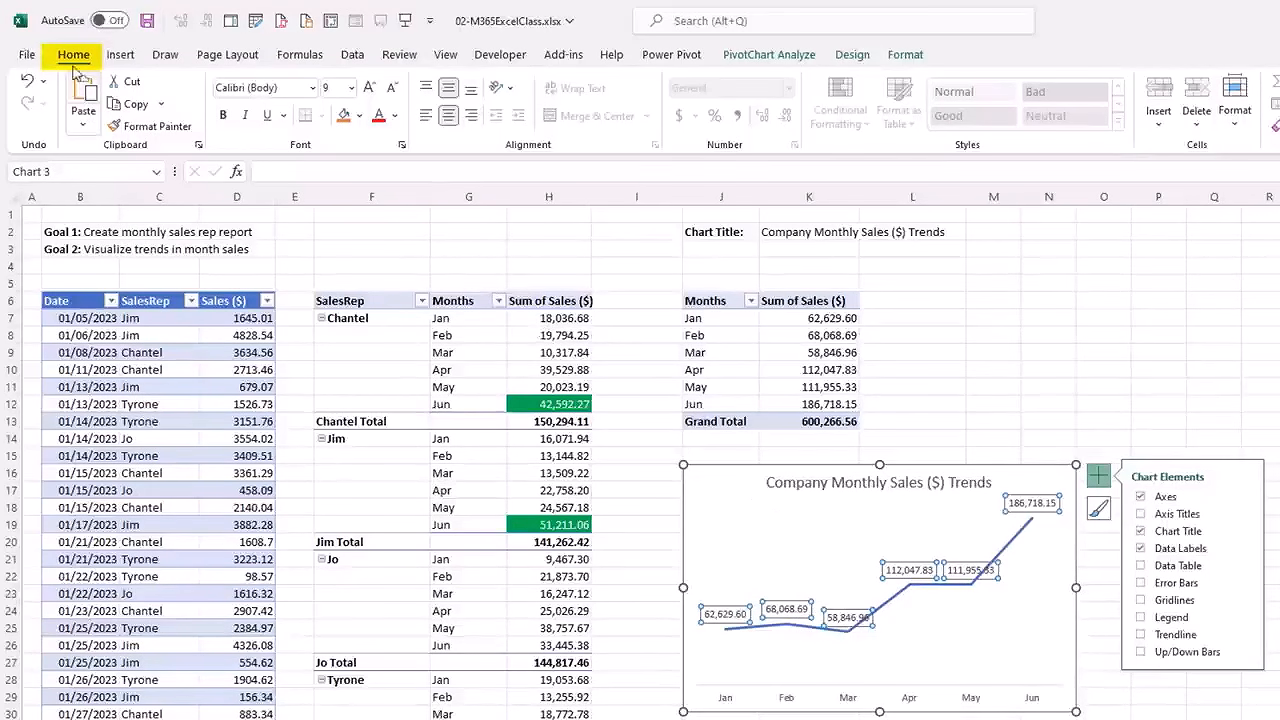
{"action": "left_click", "coordinate": [905, 57]}
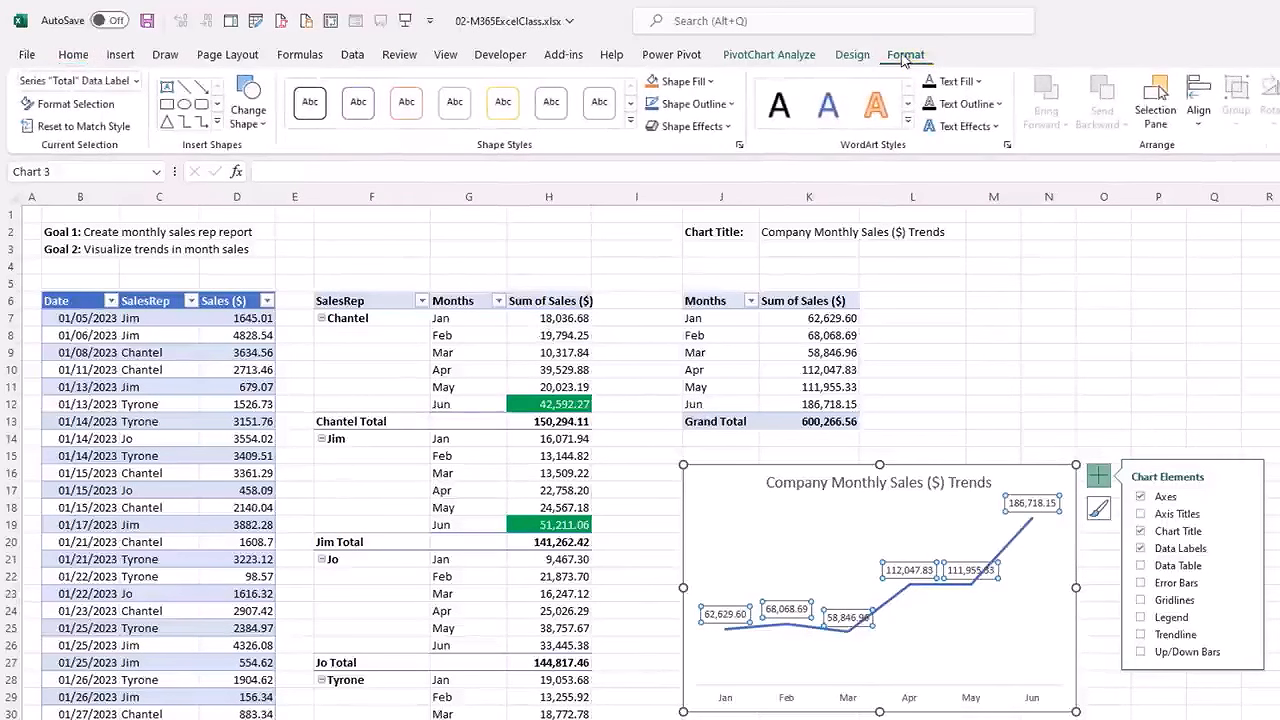
{"action": "left_click", "coordinate": [960, 567]}
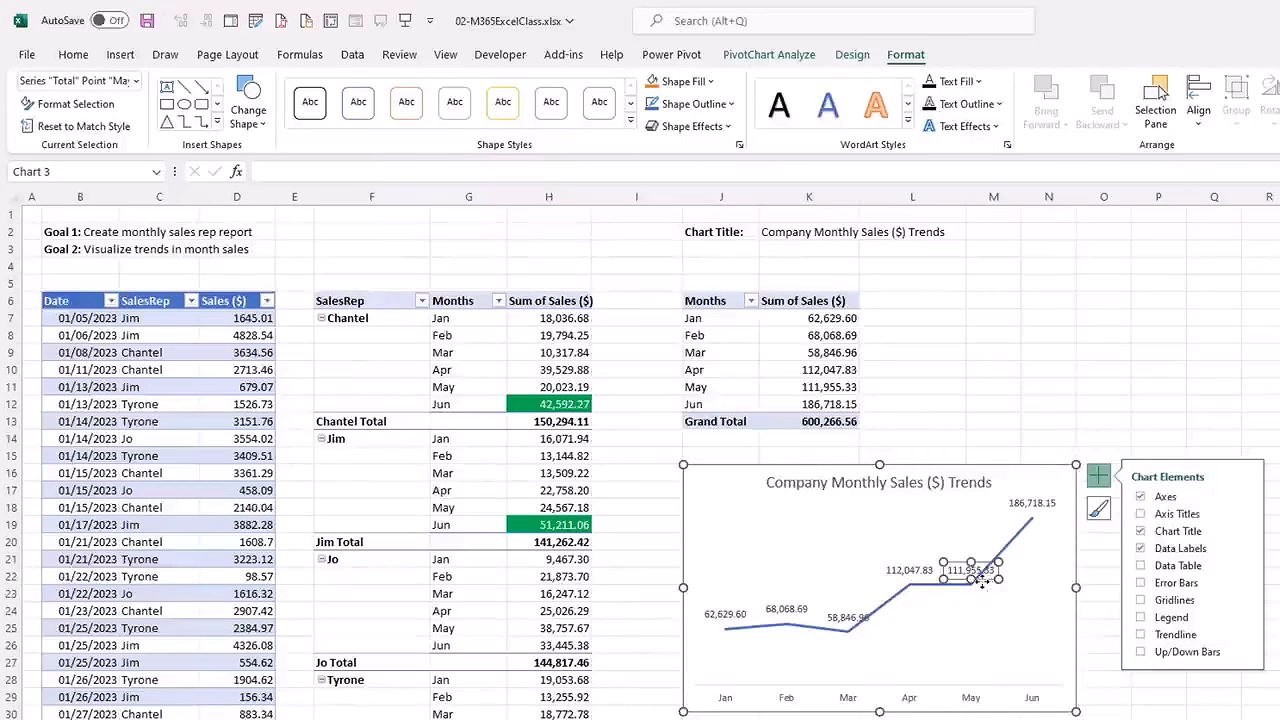
{"action": "left_click_drag", "start_coordinate": [982, 578], "coordinate": [991, 609]}
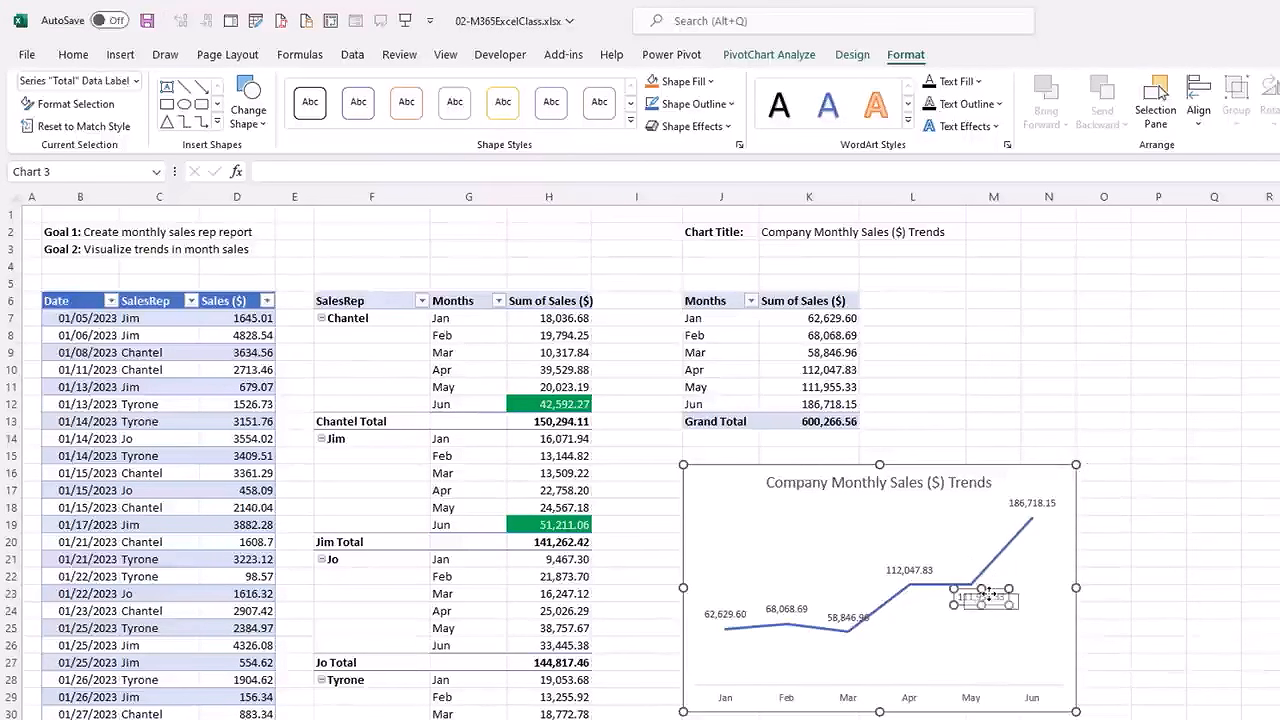
{"action": "left_click", "coordinate": [845, 612]}
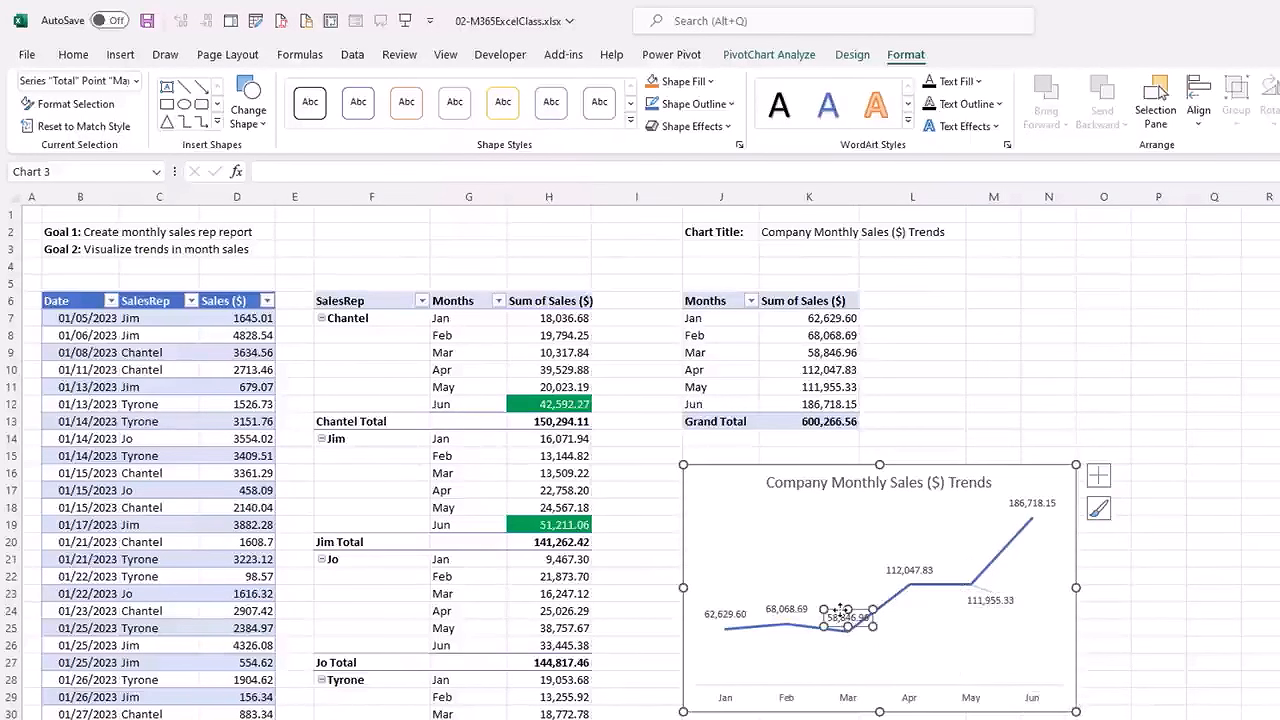
{"action": "left_click_drag", "start_coordinate": [845, 611], "coordinate": [857, 641]}
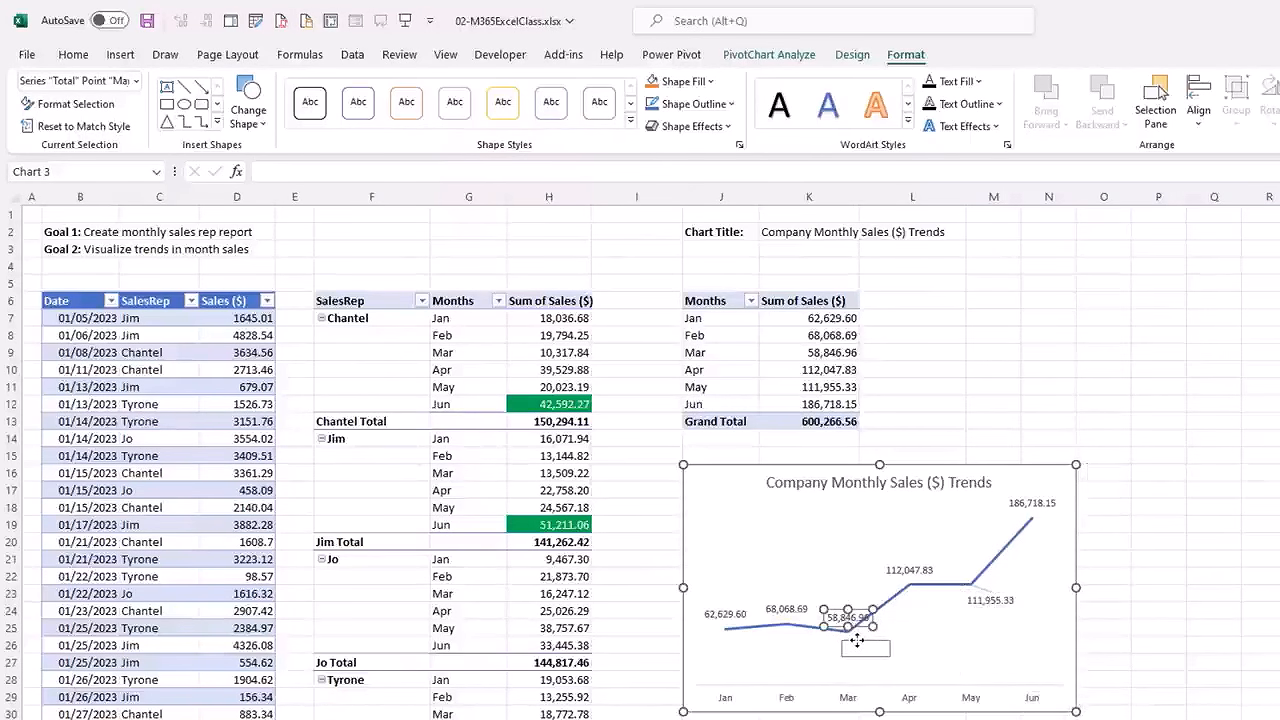
{"action": "left_click", "coordinate": [790, 676]}
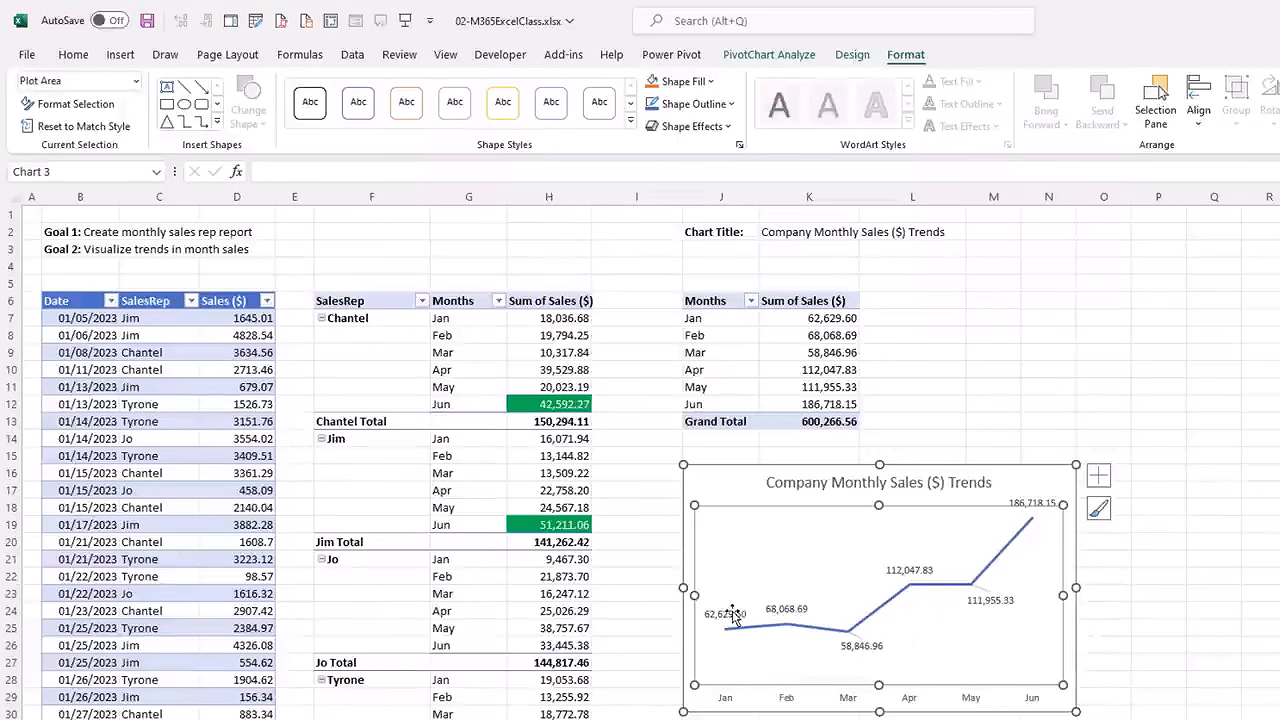
{"action": "left_click", "coordinate": [1055, 485]}
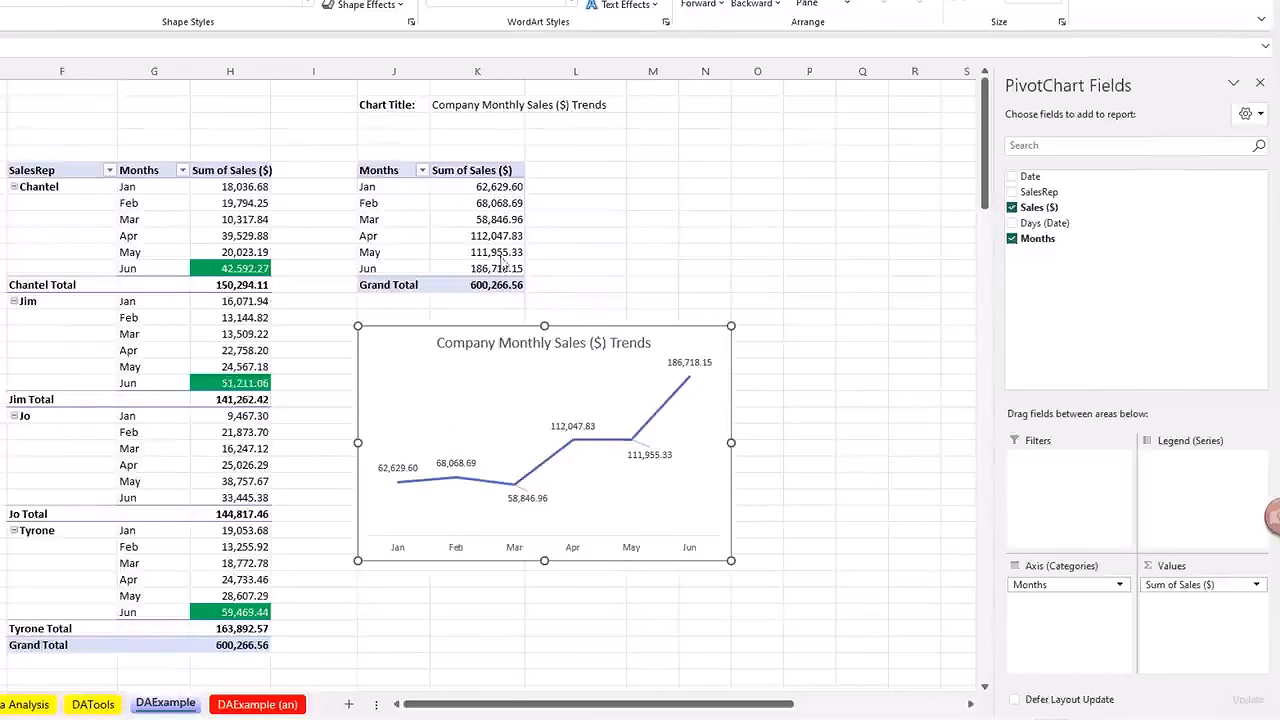
Try a SalesRep report filter set to the first sales rep on the monthly PivotTable, and remove the field again.
{"action": "left_click", "coordinate": [462, 189]}
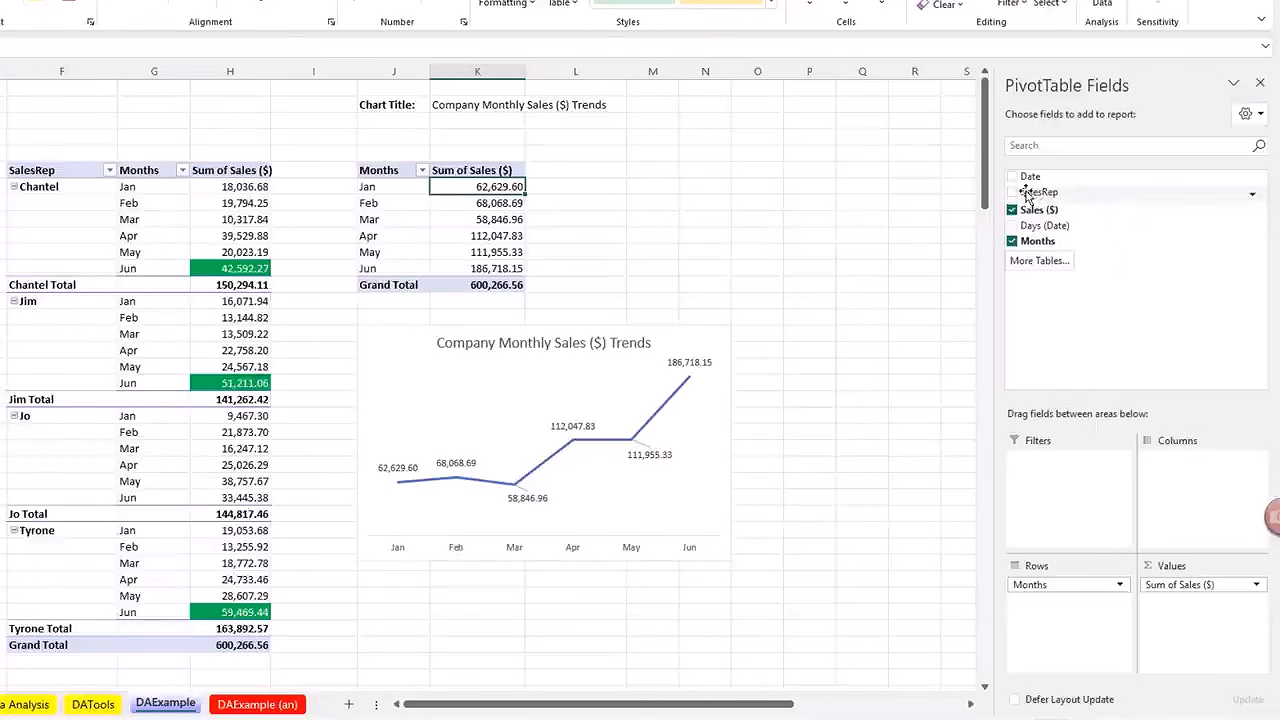
{"action": "left_click_drag", "start_coordinate": [1027, 196], "coordinate": [1068, 472]}
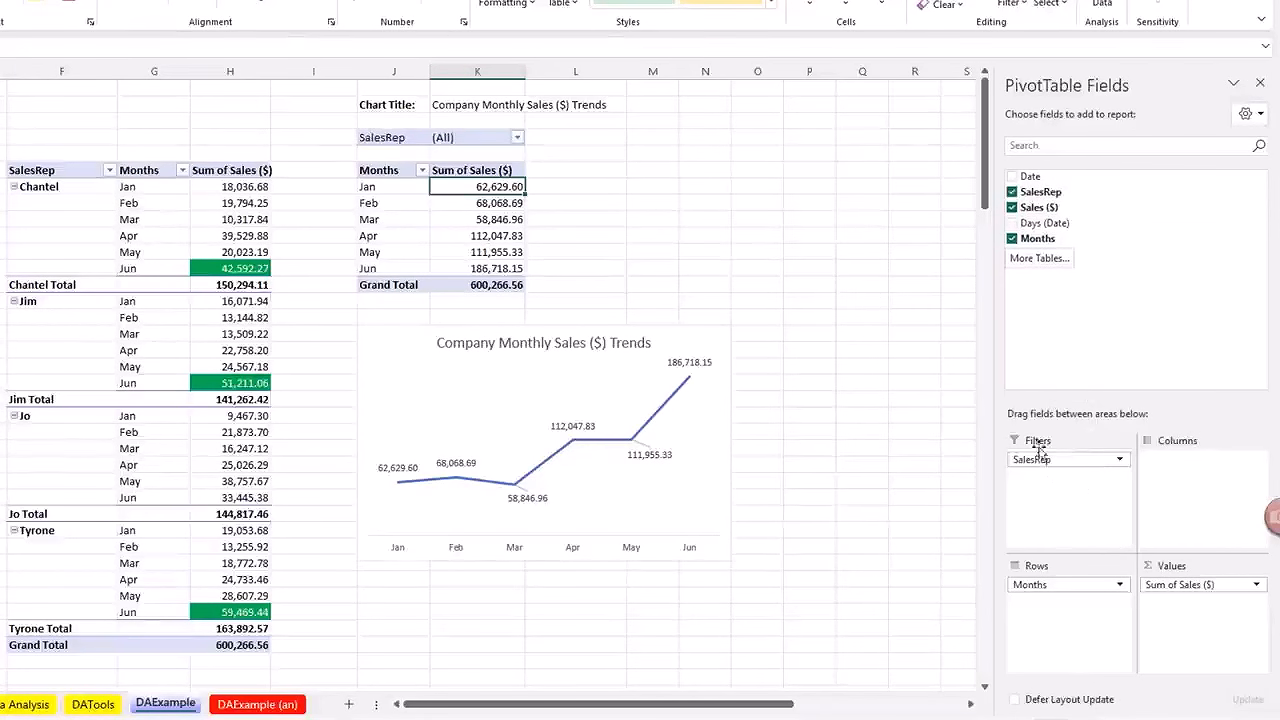
{"action": "left_click", "coordinate": [518, 138]}
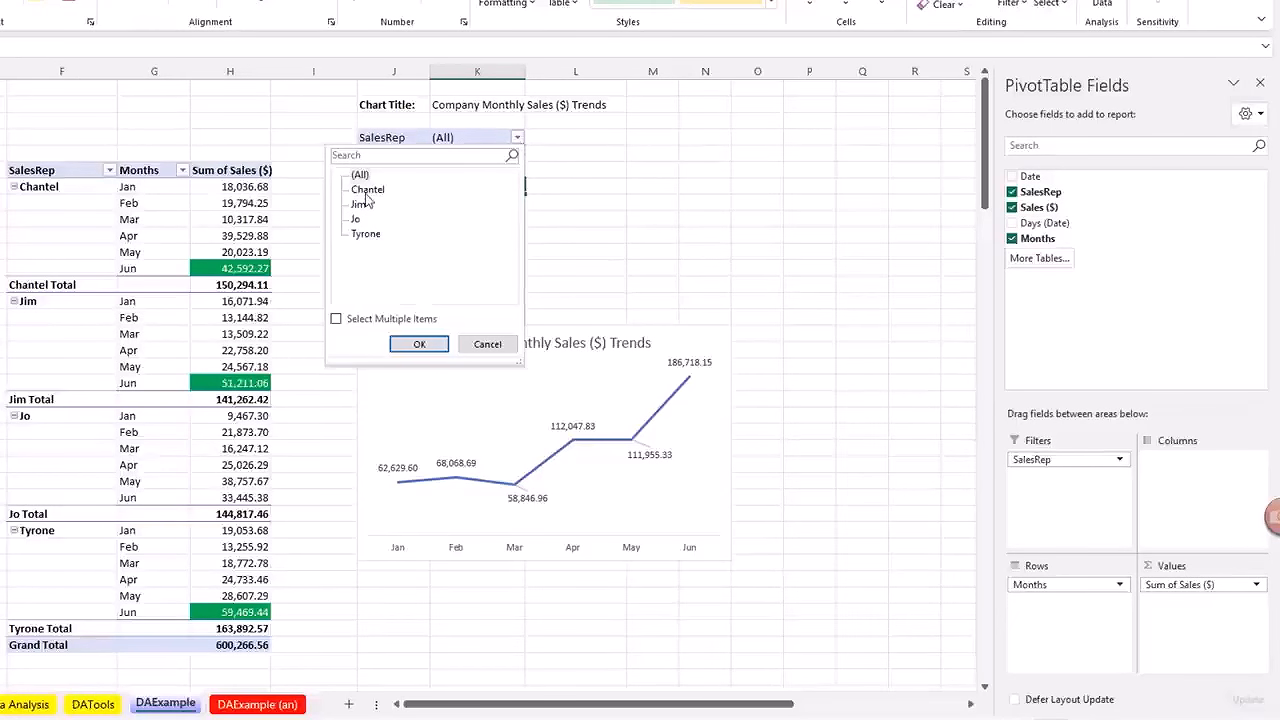
{"action": "left_click", "coordinate": [424, 347]}
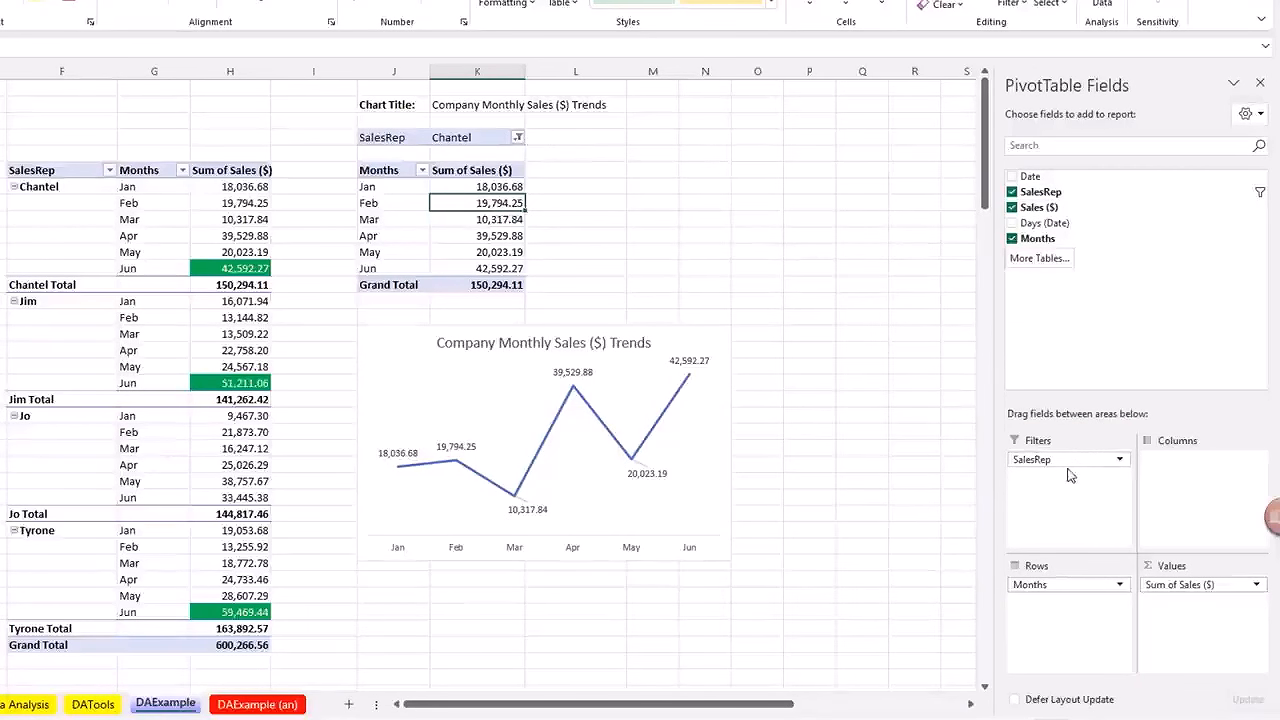
{"action": "left_click_drag", "start_coordinate": [1053, 473], "coordinate": [771, 297]}
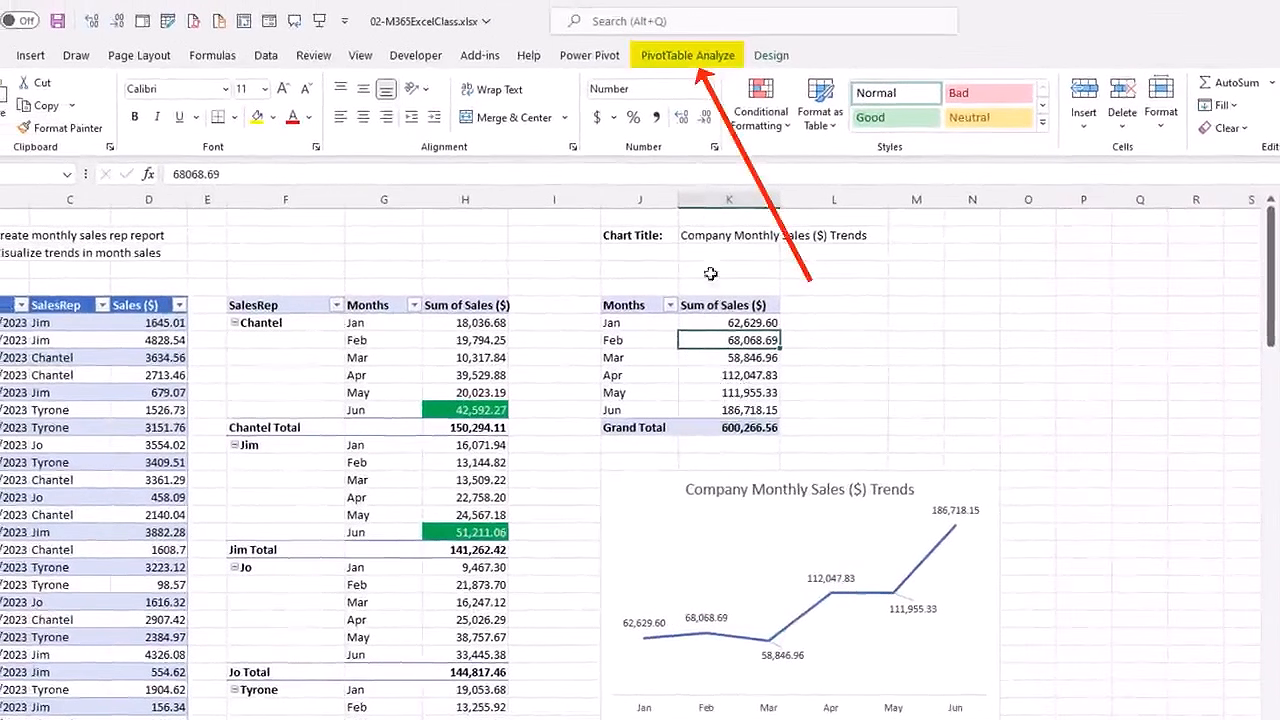
Insert a SalesRep slicer for the monthly PivotTable and place it beside the table at about 1.69 inches high and 1.5 inches wide.
{"action": "left_click", "coordinate": [680, 57]}
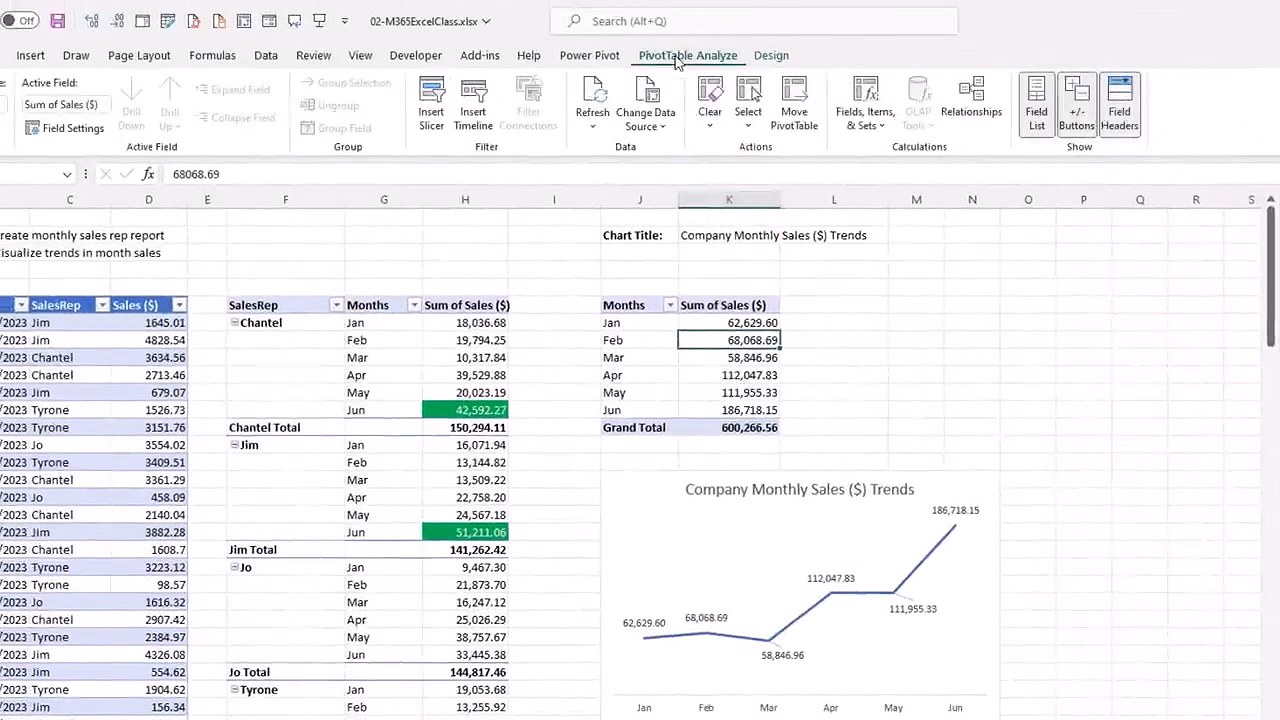
{"action": "left_click", "coordinate": [433, 115]}
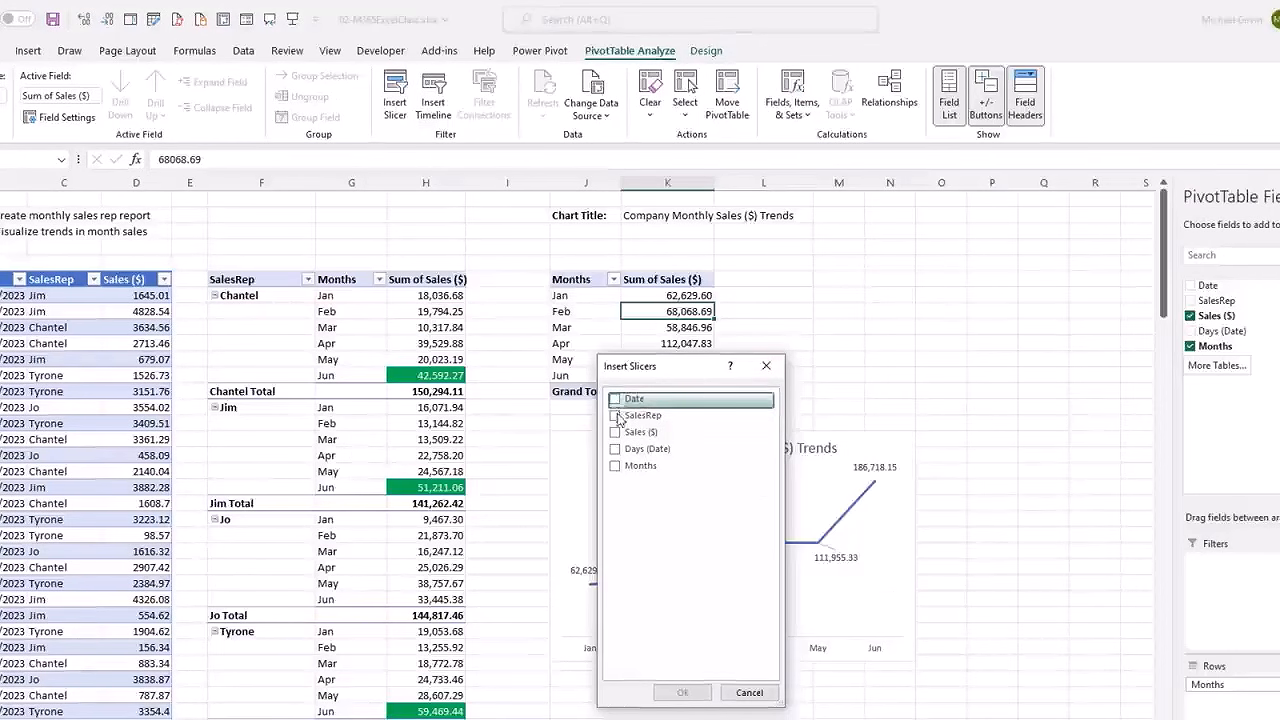
{"action": "left_click", "coordinate": [616, 416]}
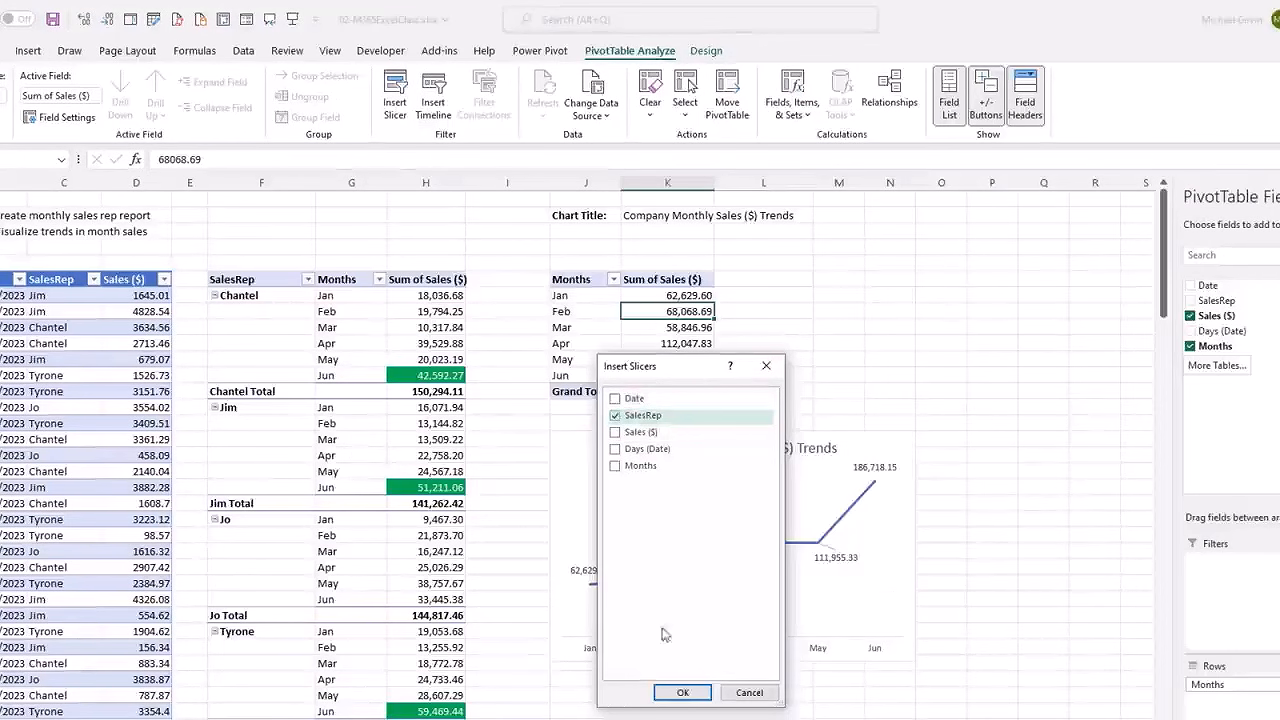
{"action": "left_click", "coordinate": [683, 693]}
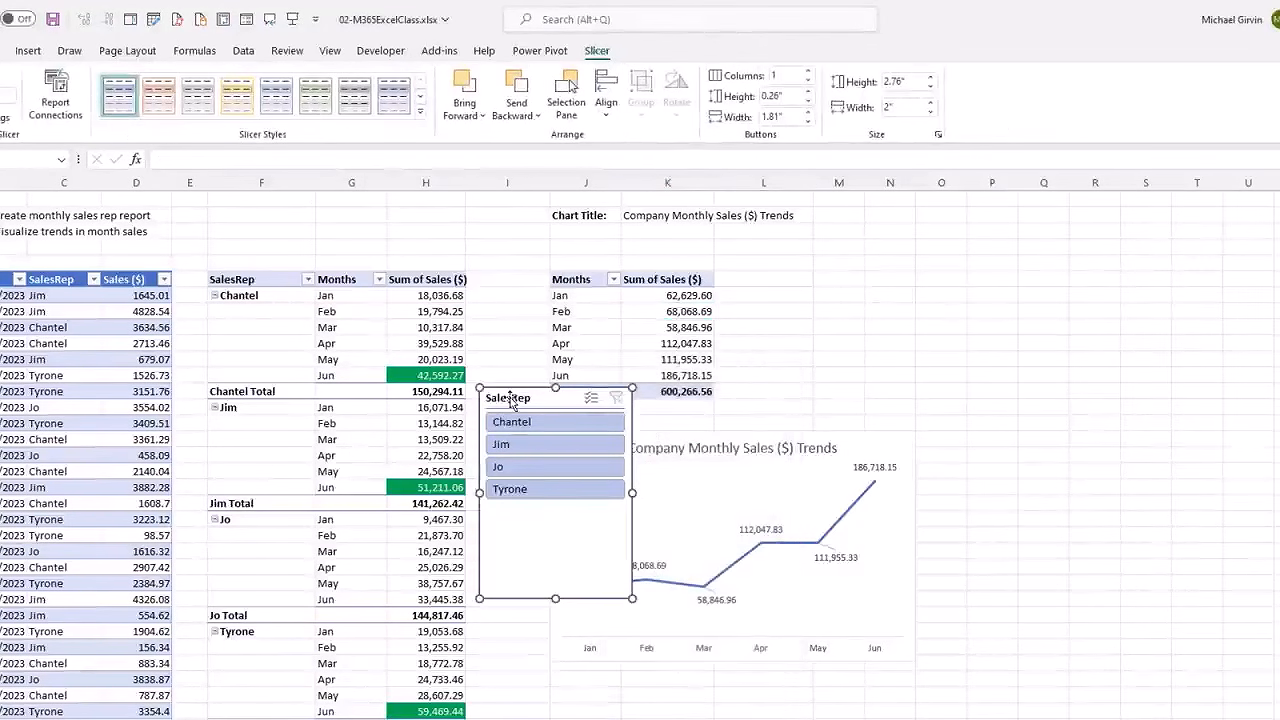
{"action": "left_click_drag", "start_coordinate": [510, 398], "coordinate": [788, 266]}
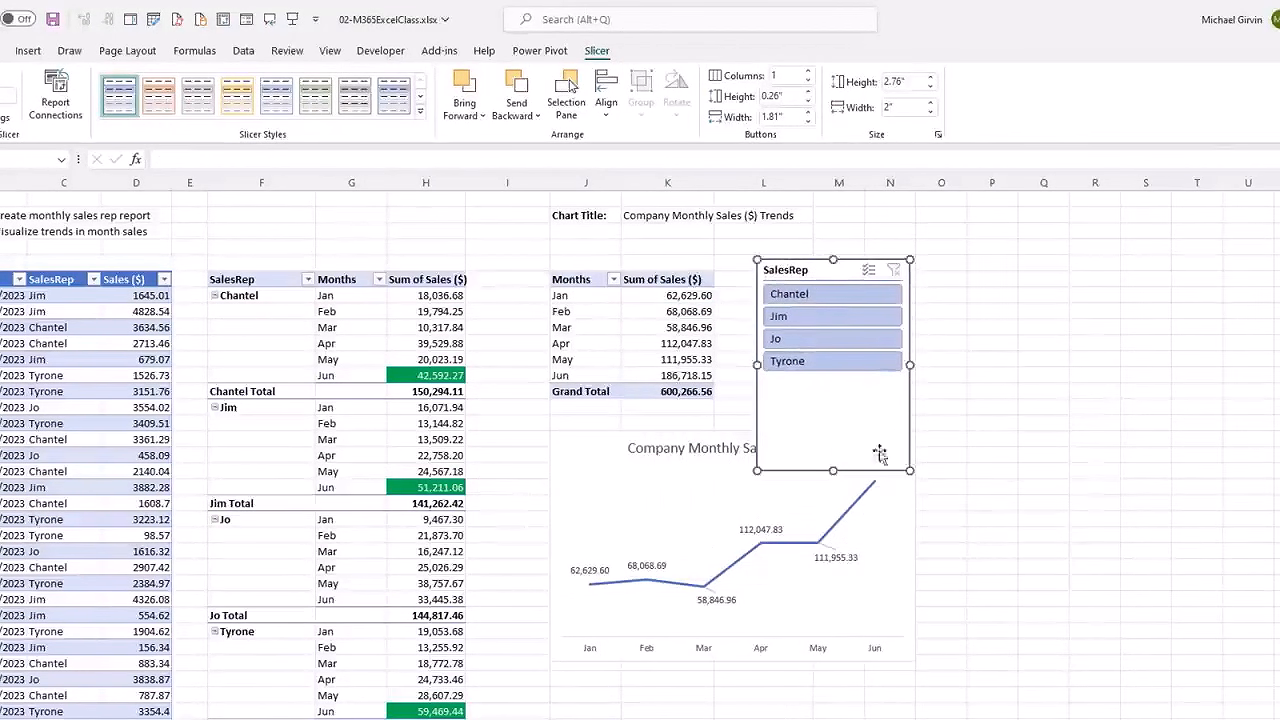
{"action": "left_click_drag", "start_coordinate": [899, 440], "coordinate": [886, 394]}
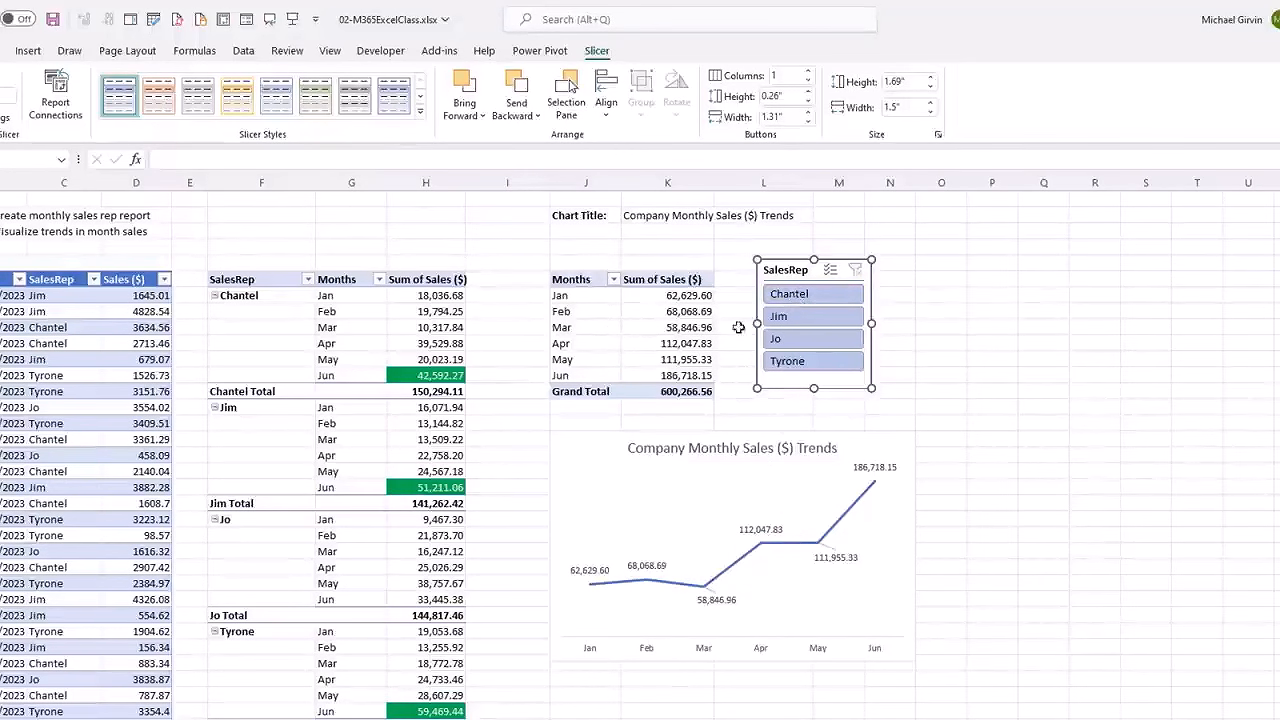
Filter the monthly PivotTable and chart by each sales rep in turn with the slicer, and clear the slicer filter.
{"action": "left_click", "coordinate": [810, 297]}
{"action": "left_click", "coordinate": [829, 320]}
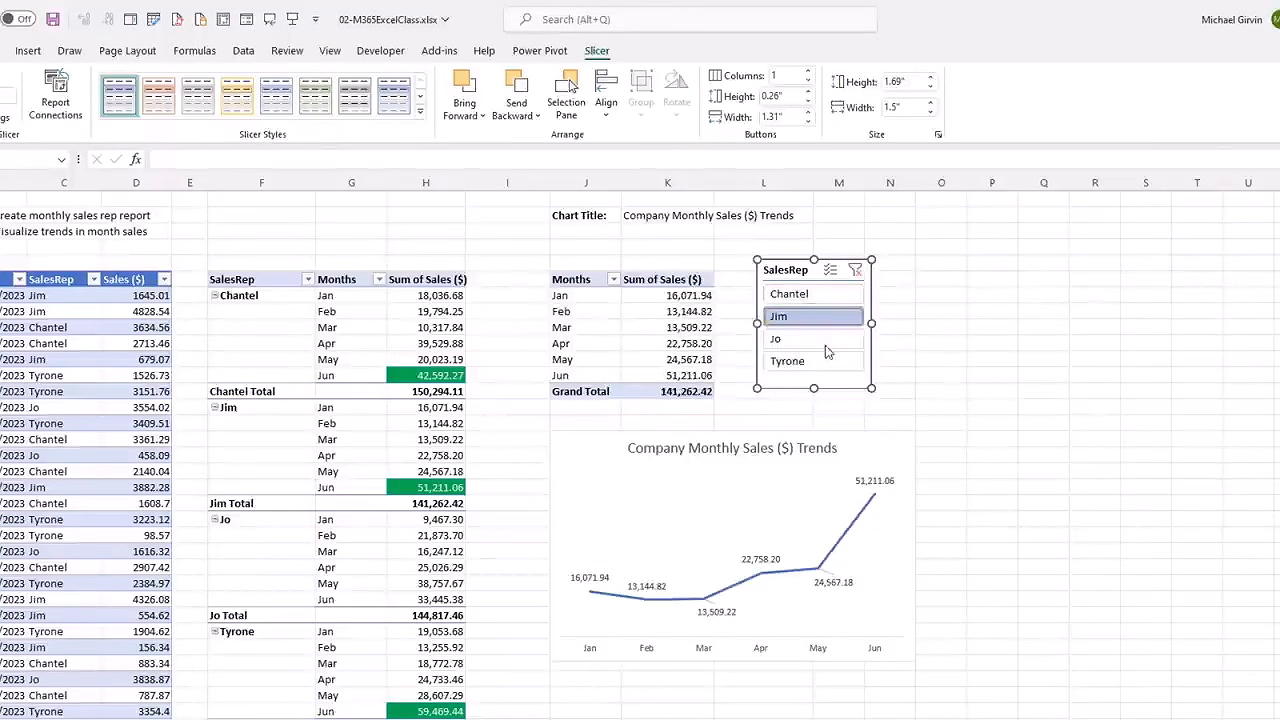
{"action": "left_click", "coordinate": [824, 340]}
{"action": "left_click", "coordinate": [820, 364]}
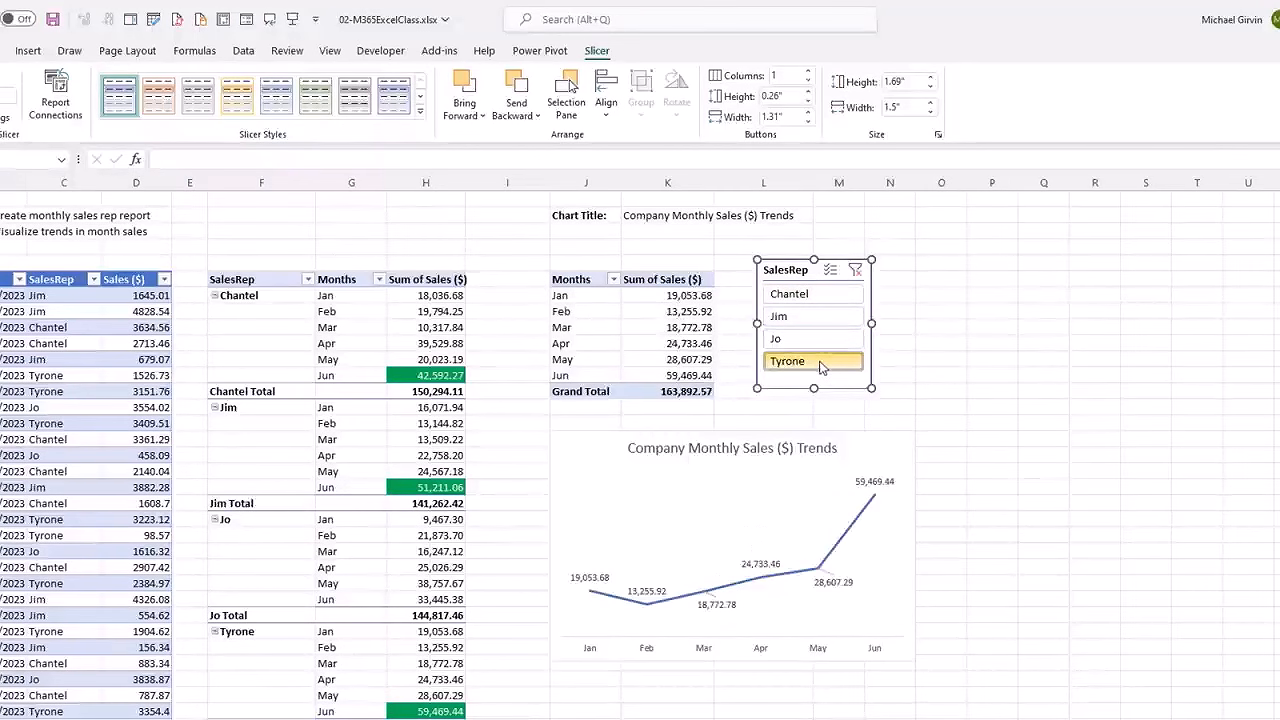
{"action": "left_click", "coordinate": [856, 271]}
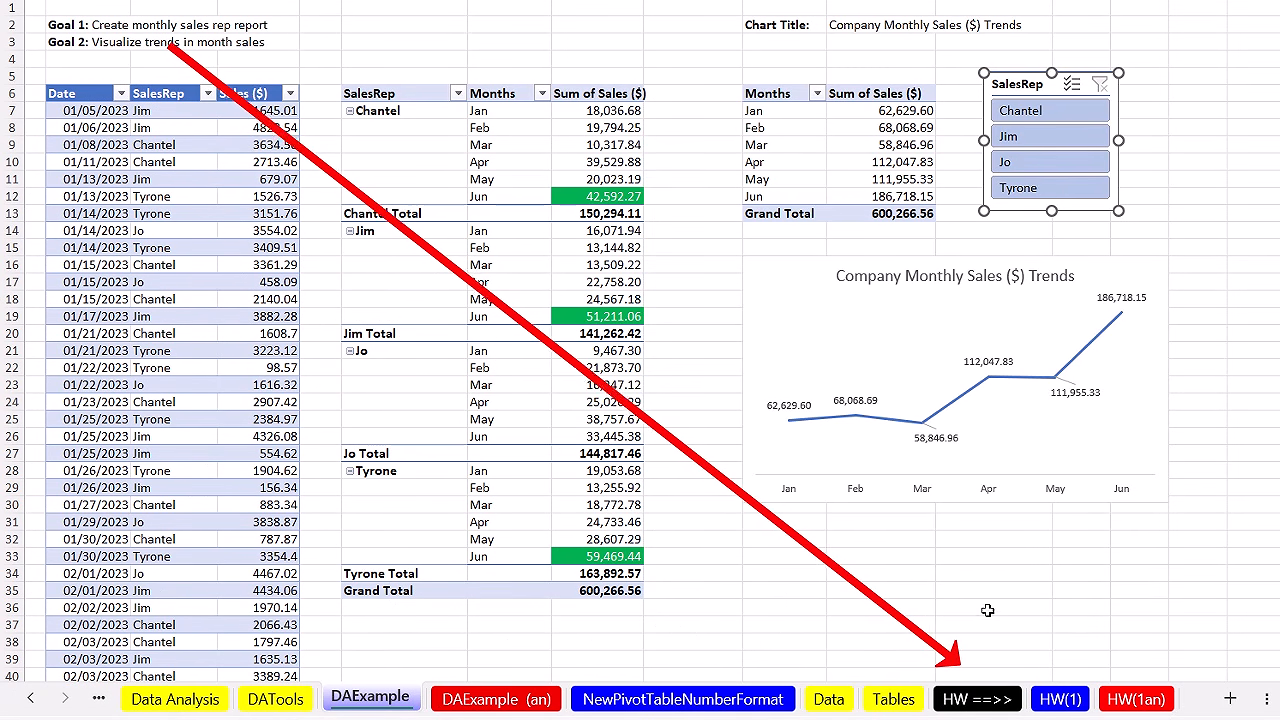
Look through the homework sheets and display the goals and instructions on HW(1).
{"action": "left_click", "coordinate": [978, 699]}
{"action": "left_click", "coordinate": [1058, 699]}
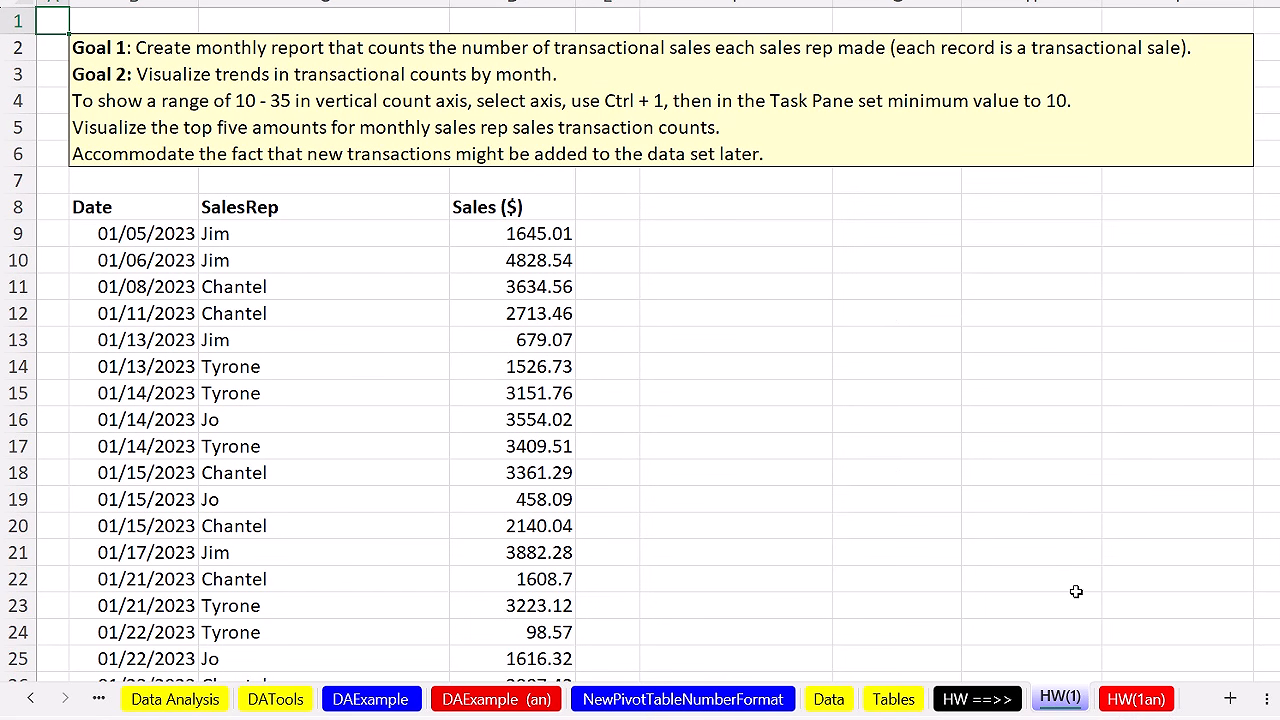
{"action": "left_click", "coordinate": [1127, 702]}
{"action": "left_click", "coordinate": [1060, 699]}
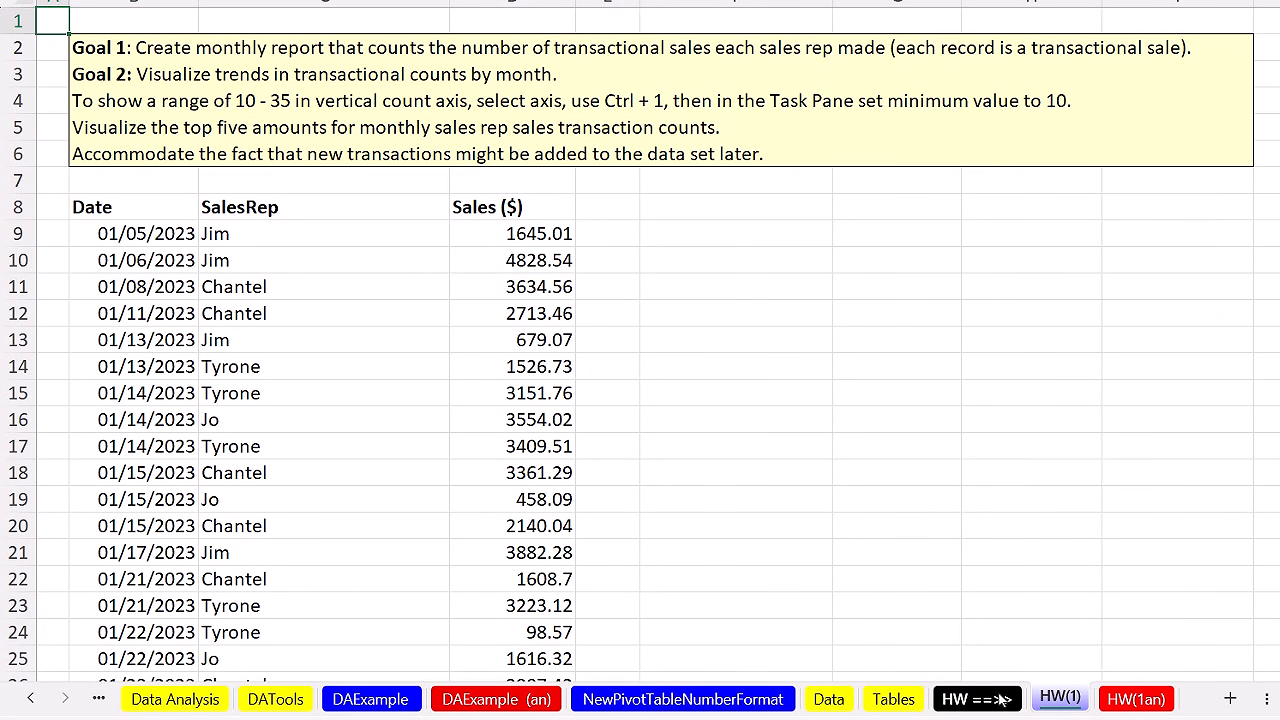